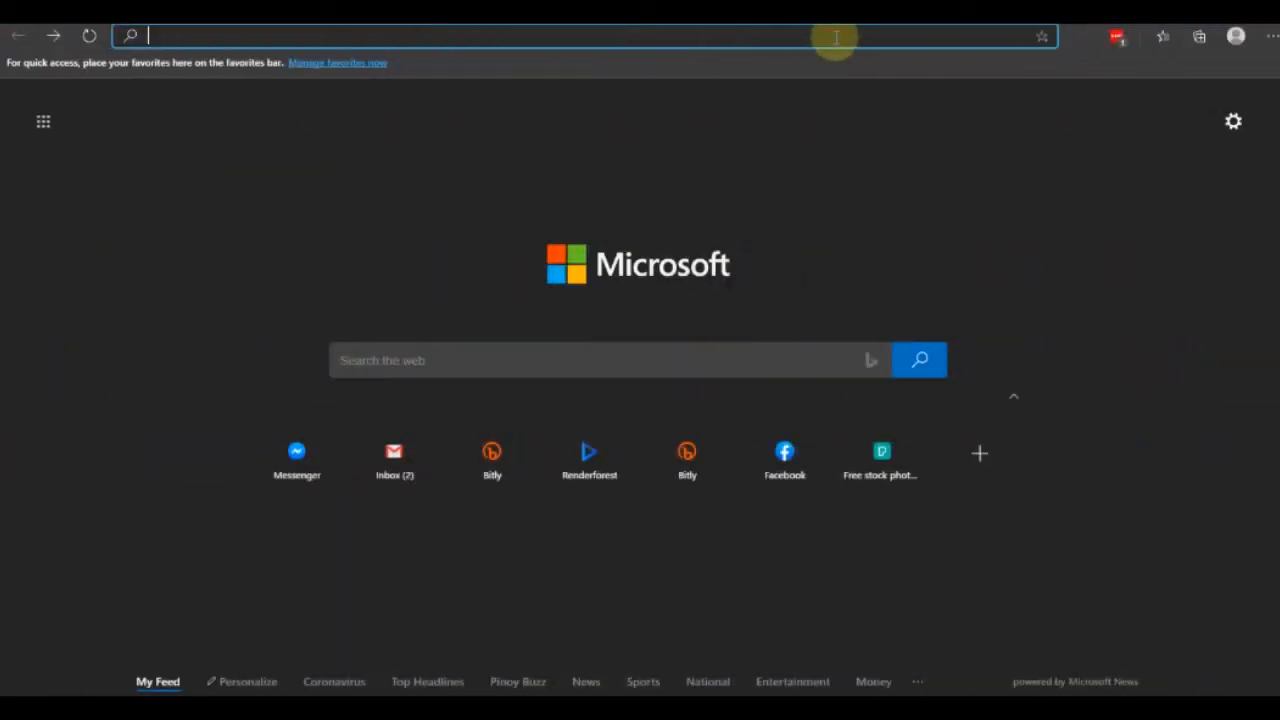
pyautogui.write('www.e')
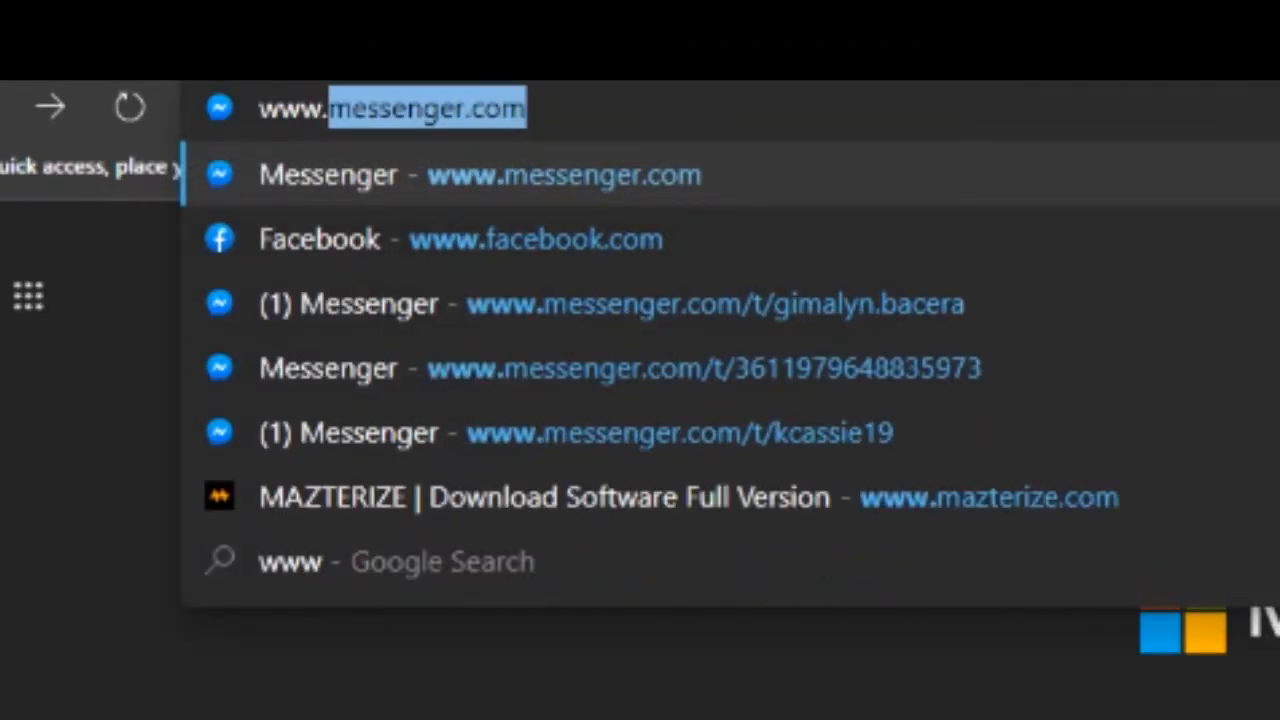
pyautogui.write('dmodo')
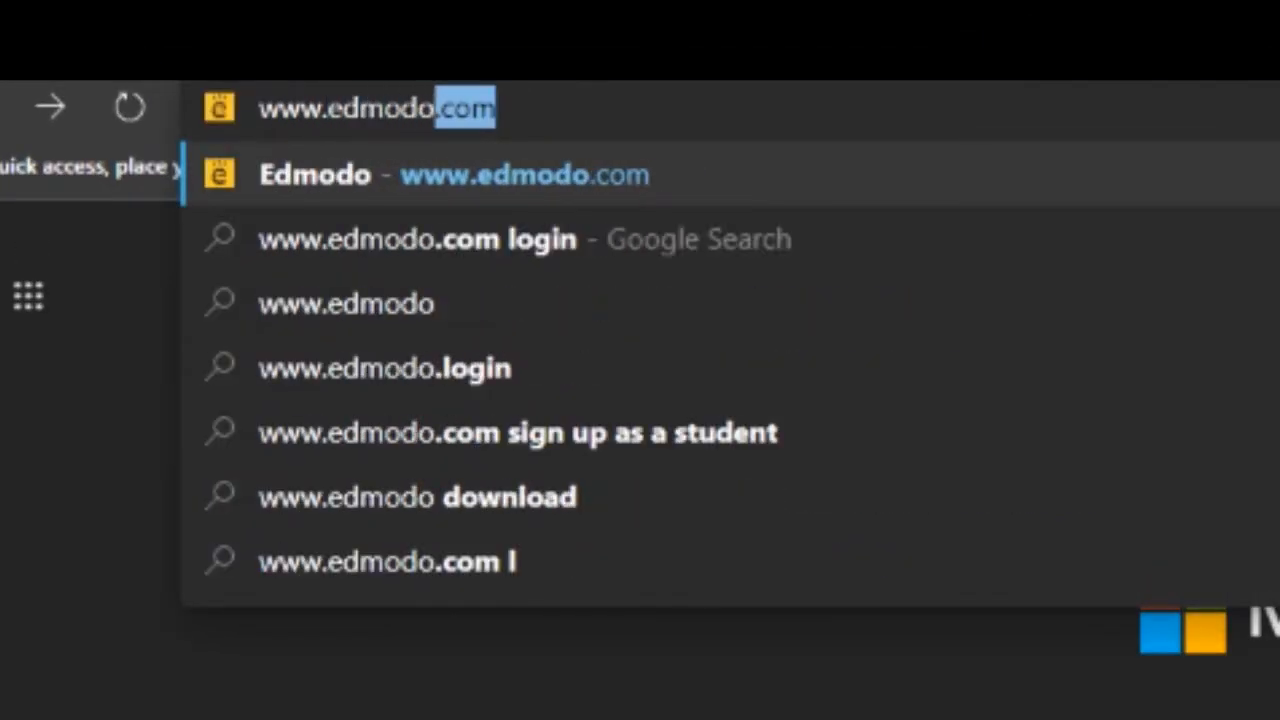
pyautogui.press('Return')
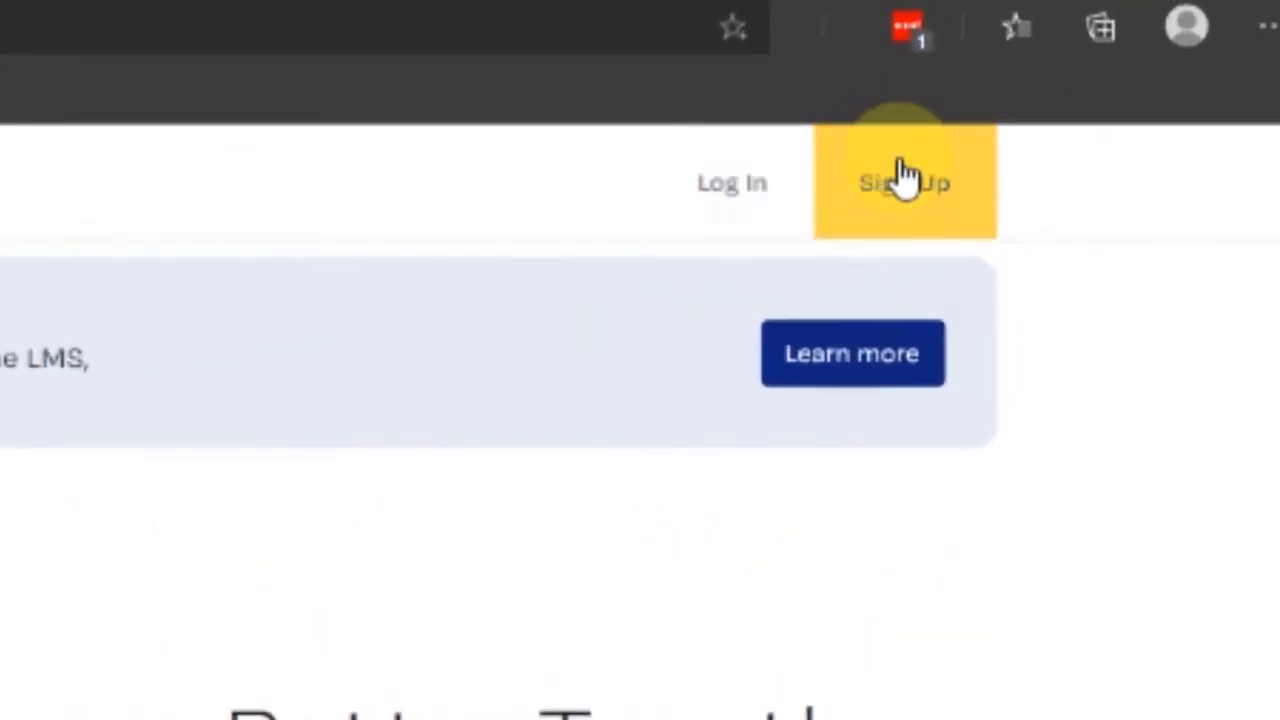
# Start a Teacher Account sign-up and place the cursor in the Email Address field
pyautogui.click(930, 207)
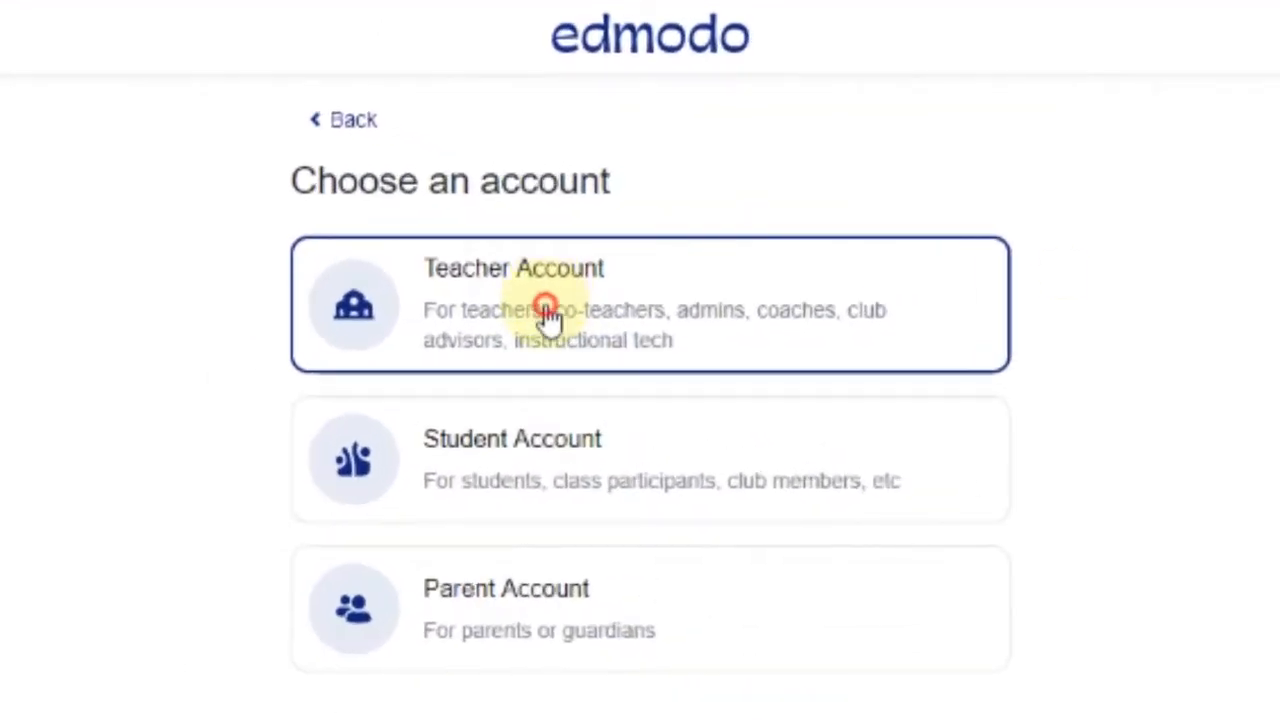
pyautogui.click(548, 312)
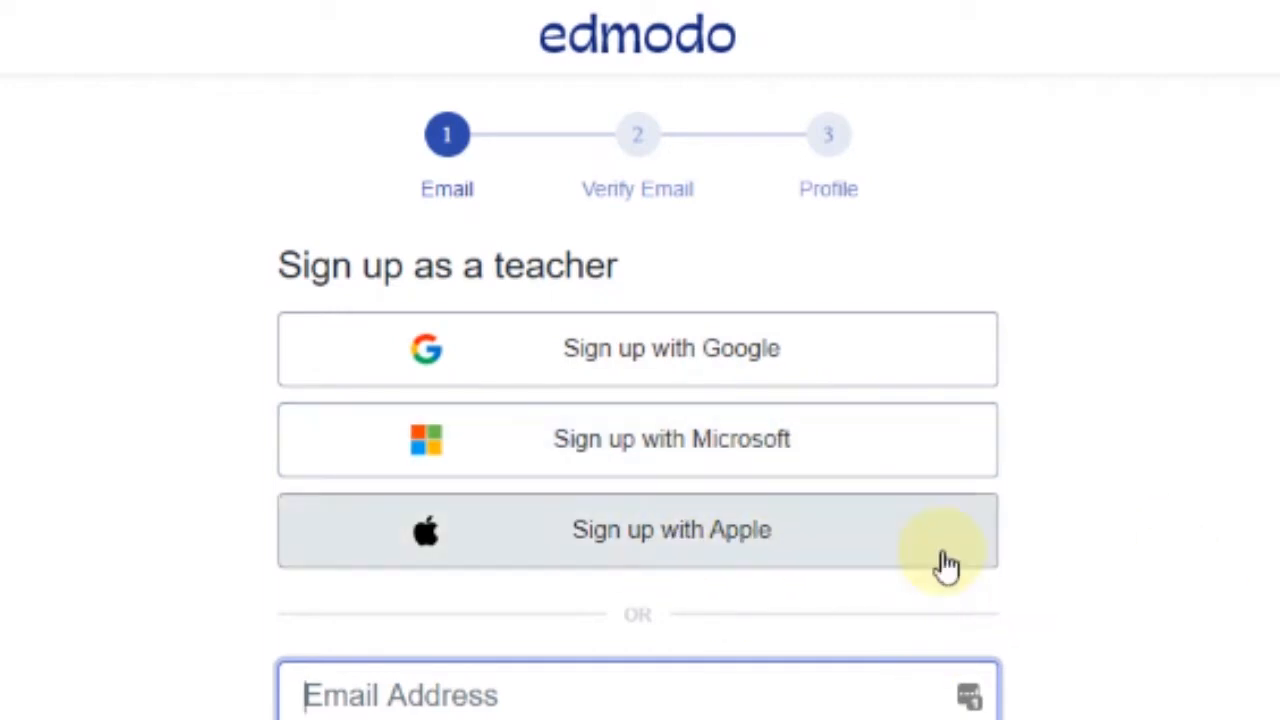
pyautogui.click(475, 680)
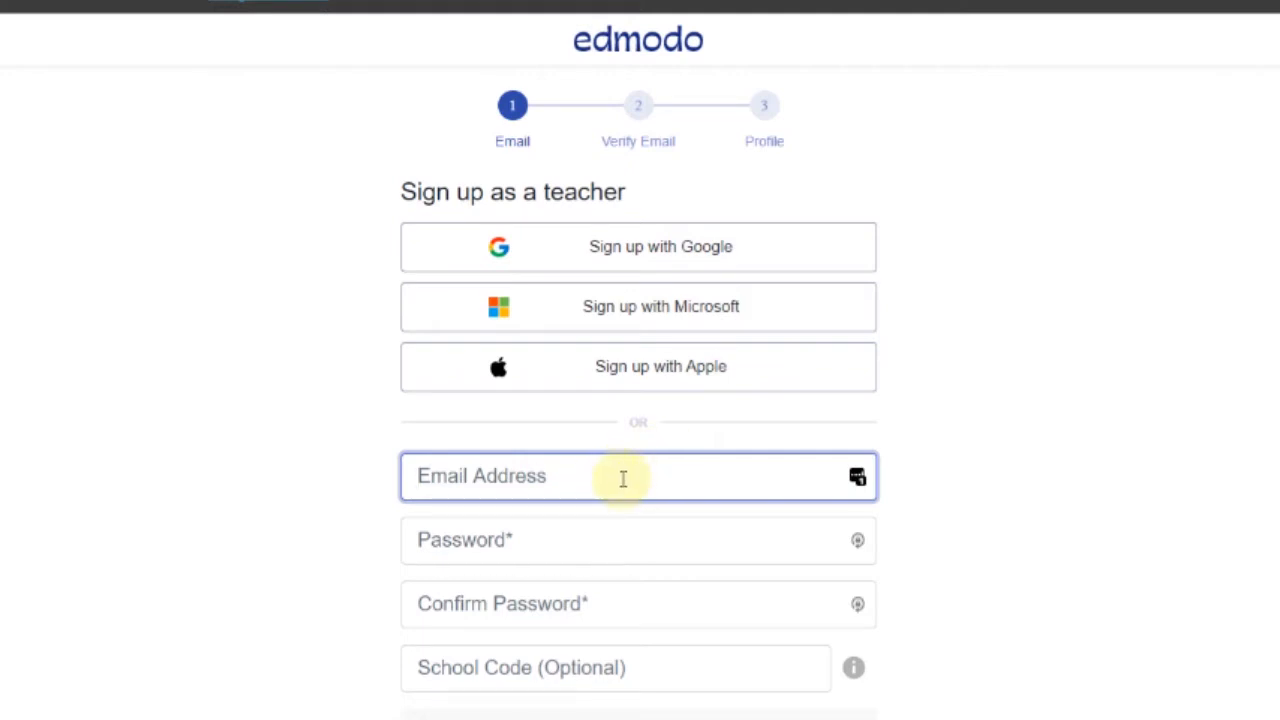
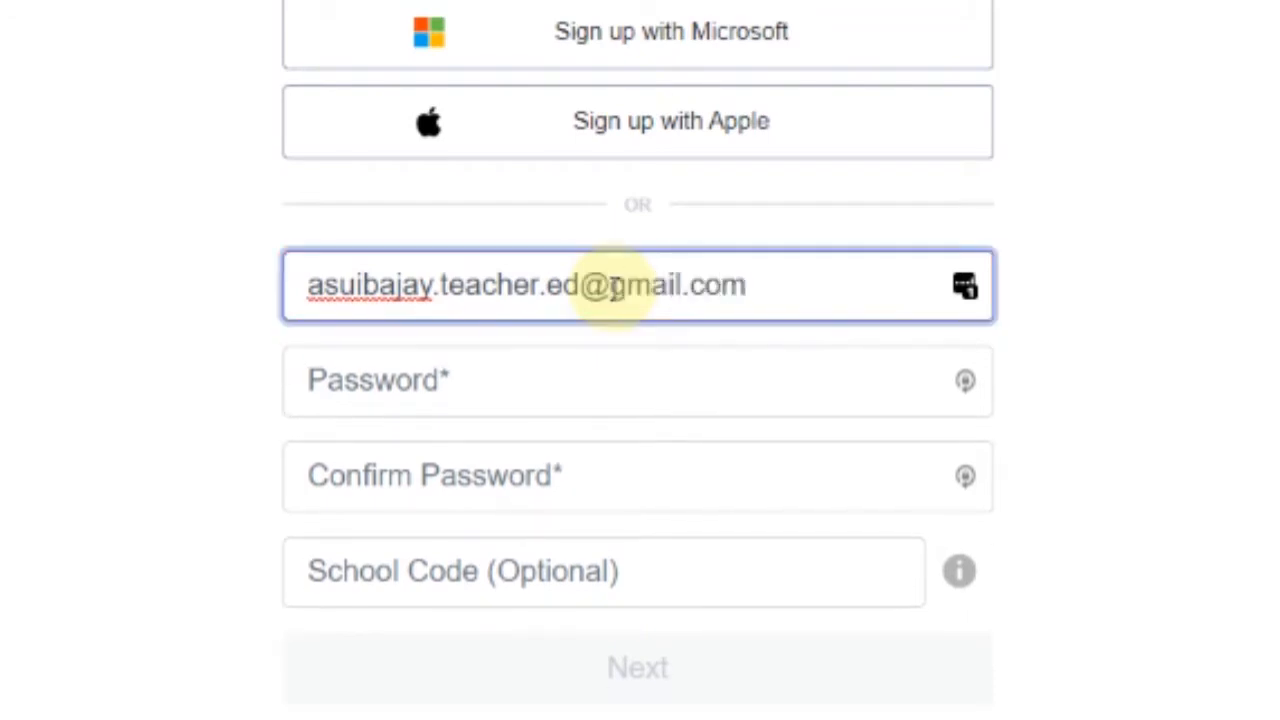
# Enter the teacher's email address and fill in a LastPass-generated strong password
pyautogui.click(758, 398)
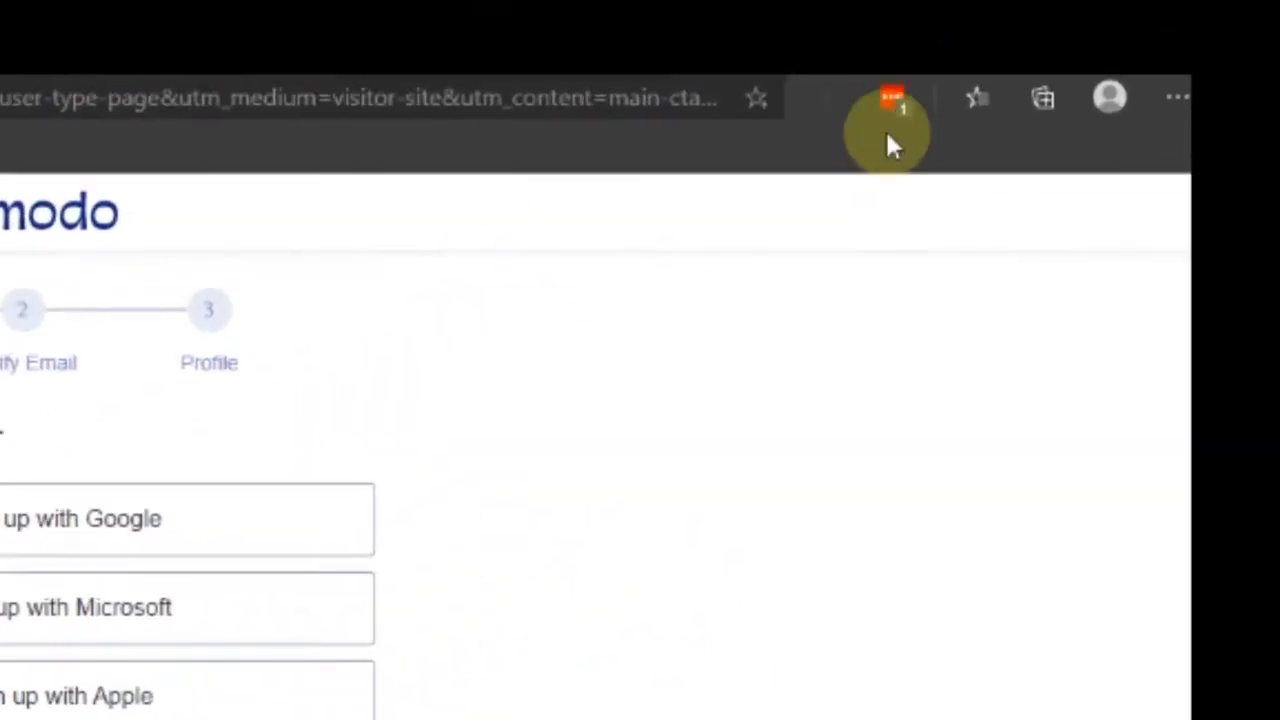
pyautogui.click(889, 100)
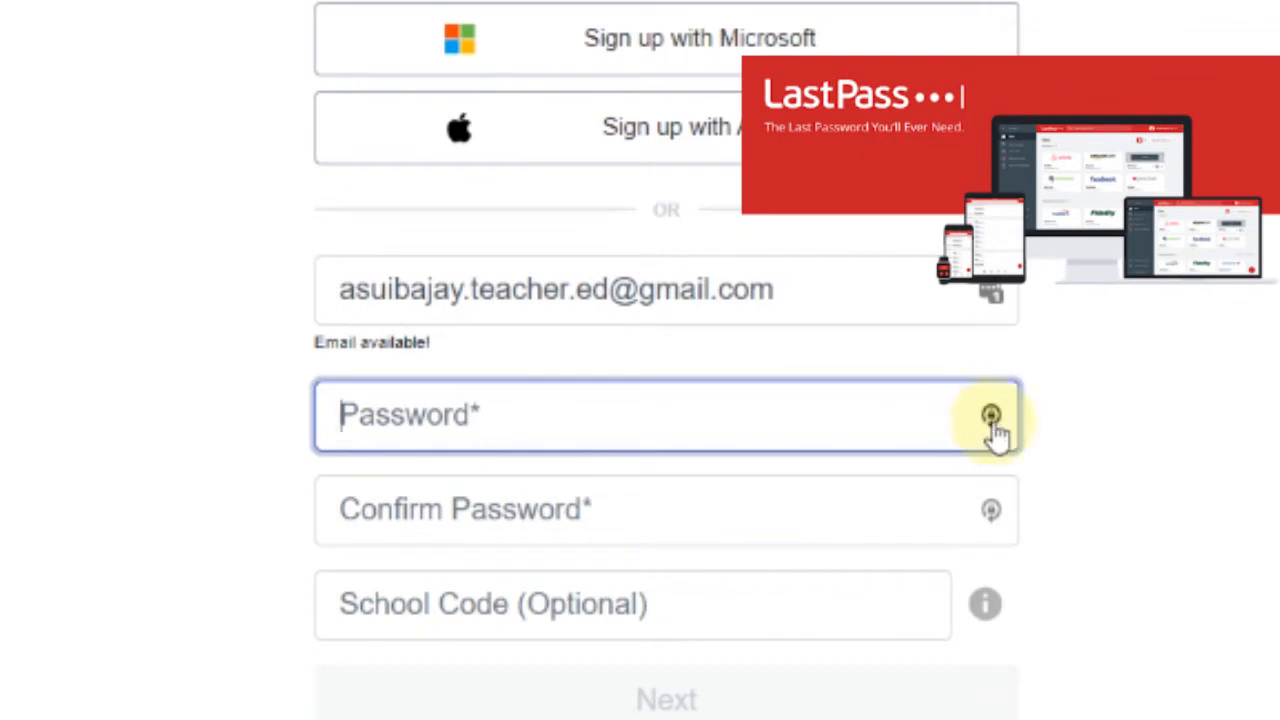
pyautogui.click(992, 417)
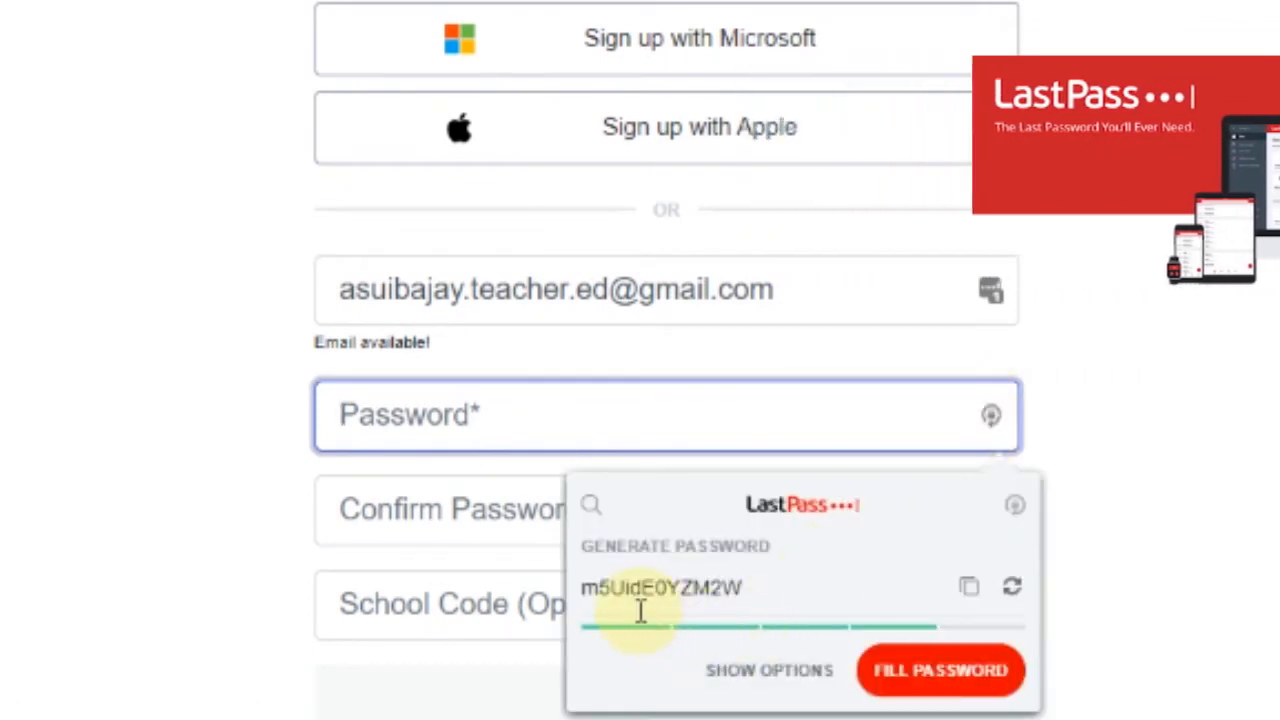
pyautogui.click(957, 695)
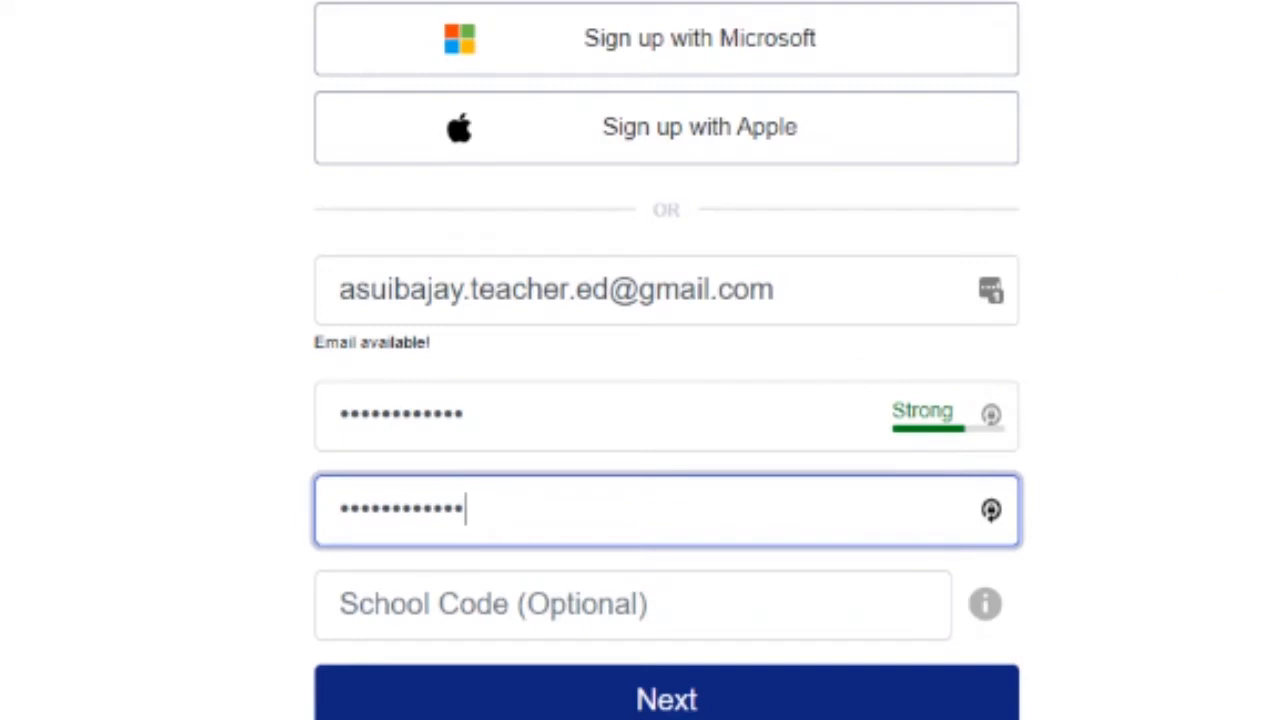
# Confirm the password, leave School Code blank, and submit the sign-up form
pyautogui.scroll(-1, 1238, 332)
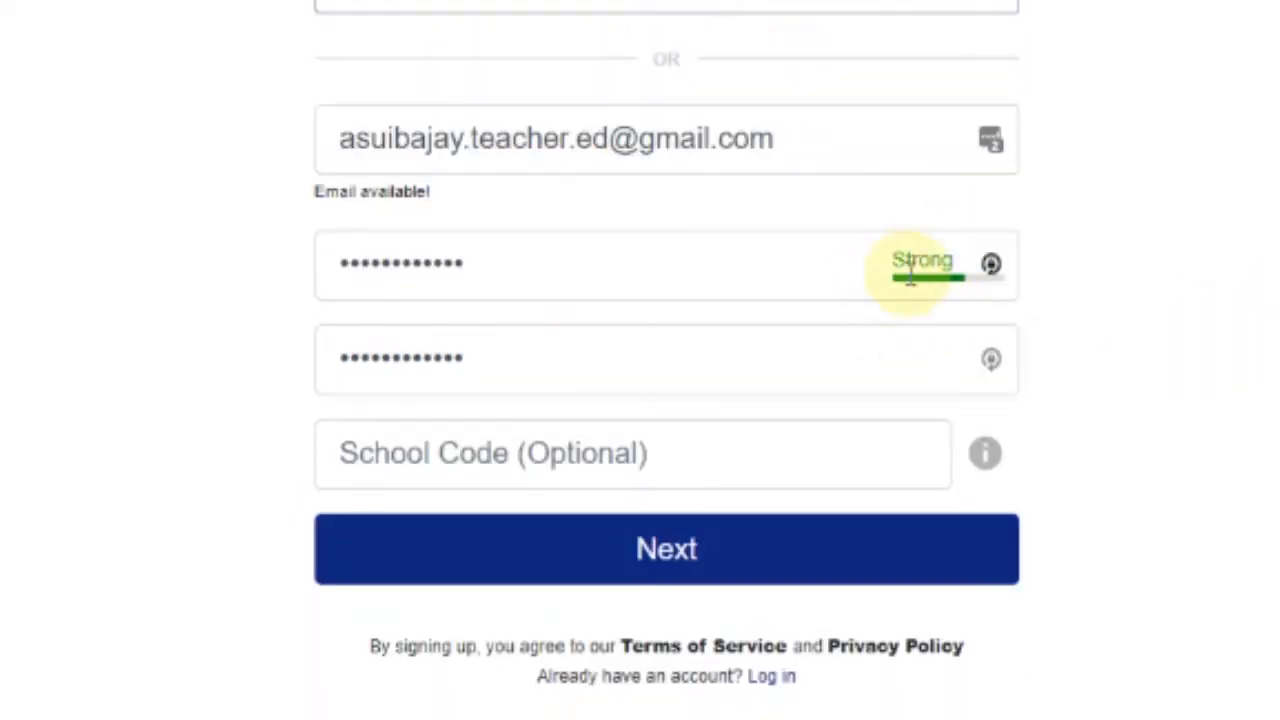
pyautogui.click(549, 263)
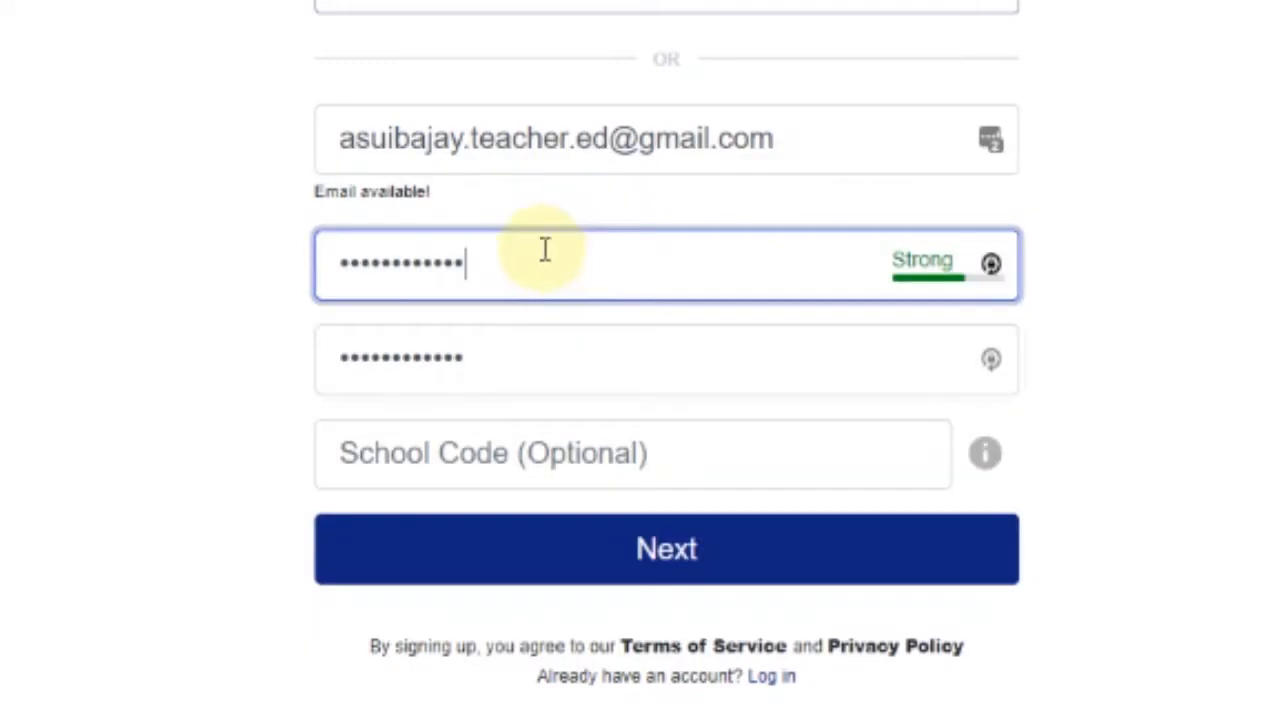
pyautogui.click(525, 370)
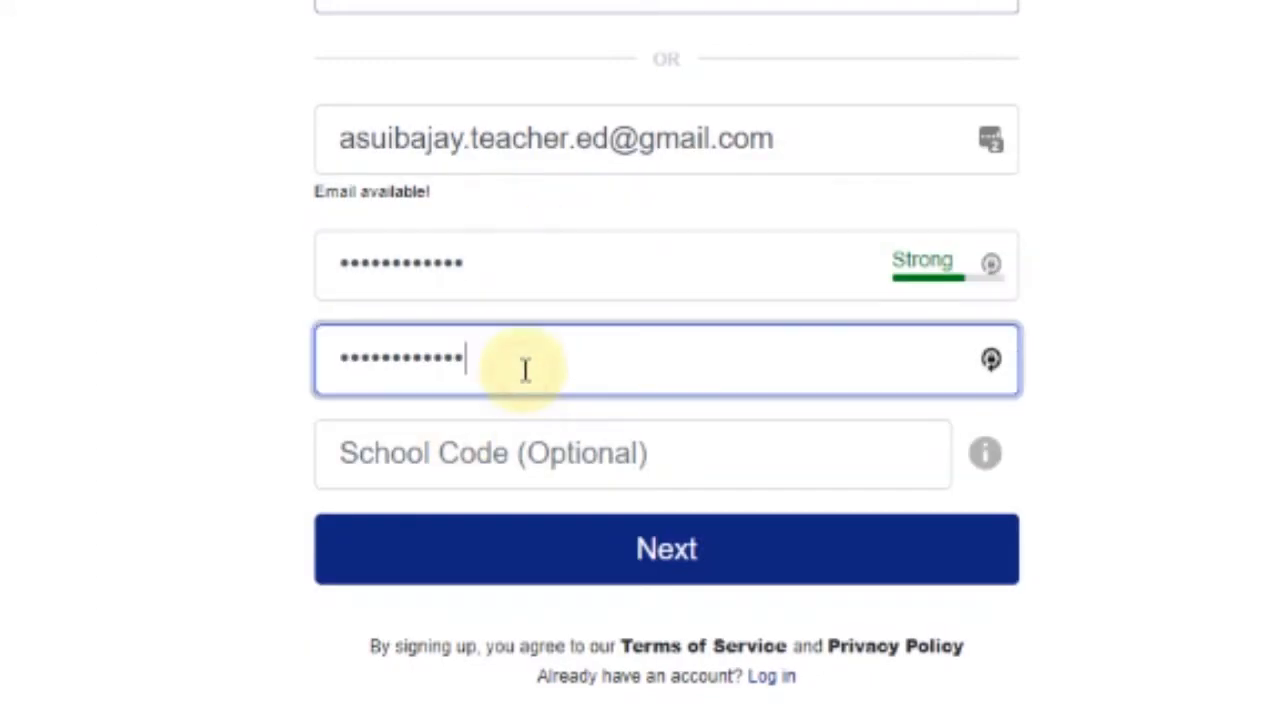
pyautogui.click(737, 451)
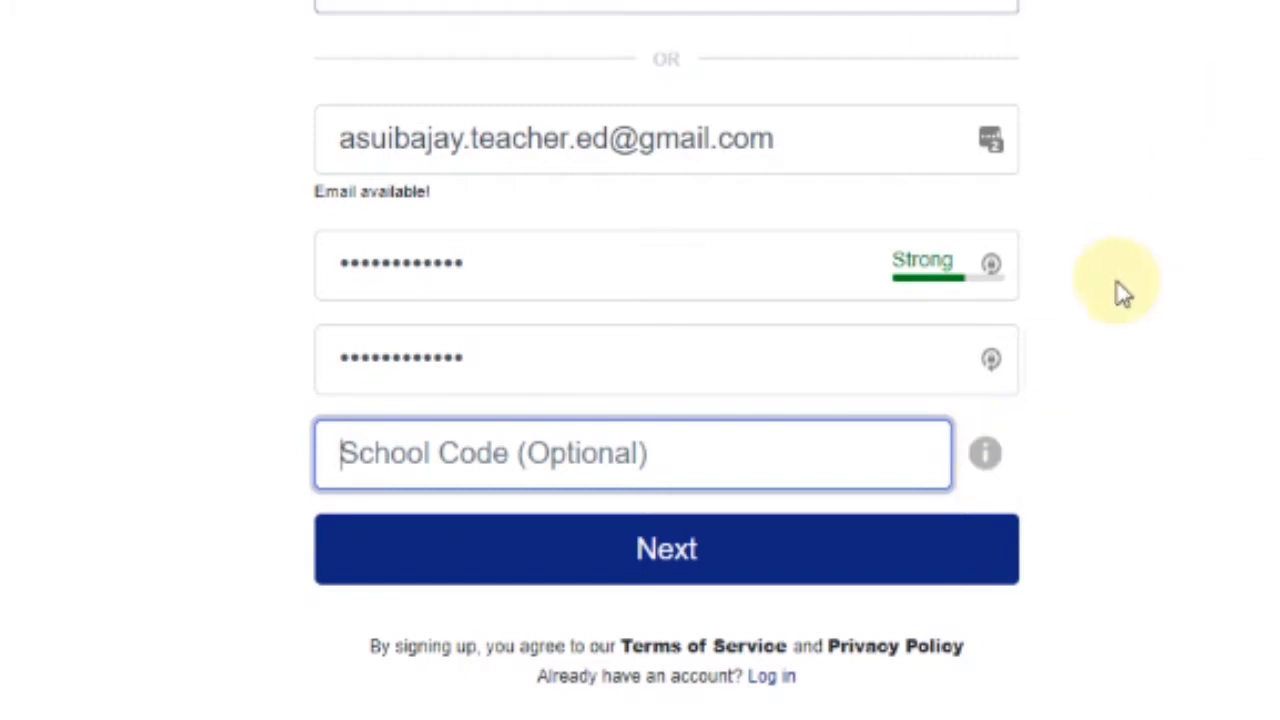
pyautogui.click(1228, 410)
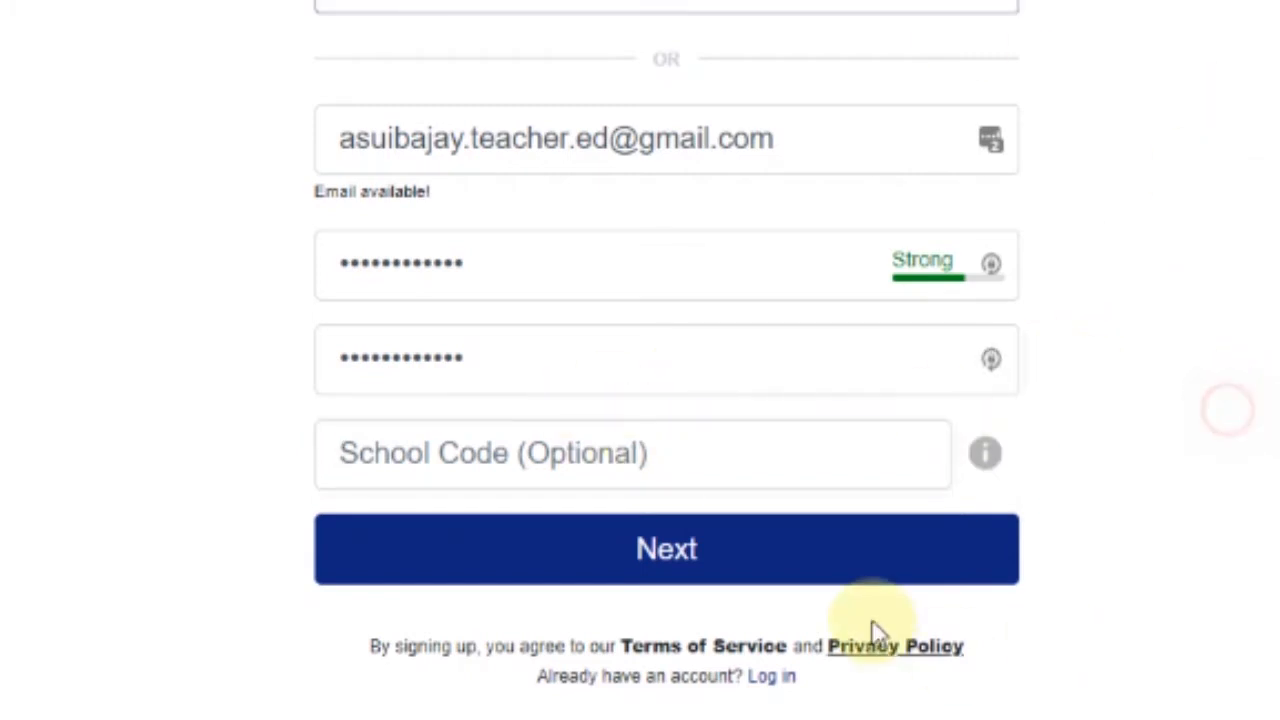
pyautogui.click(731, 548)
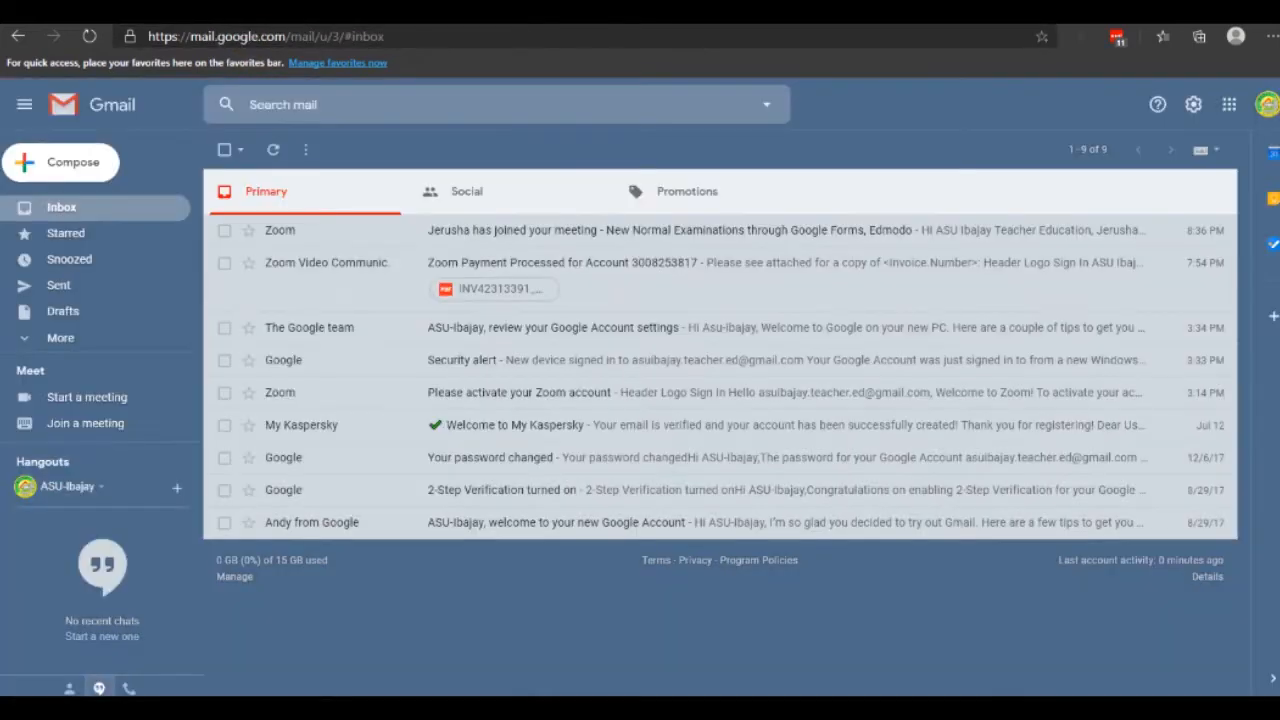
# Open the 'Please confirm your Edmodo account' email and copy its Confirm My Email link
pyautogui.click(271, 146)
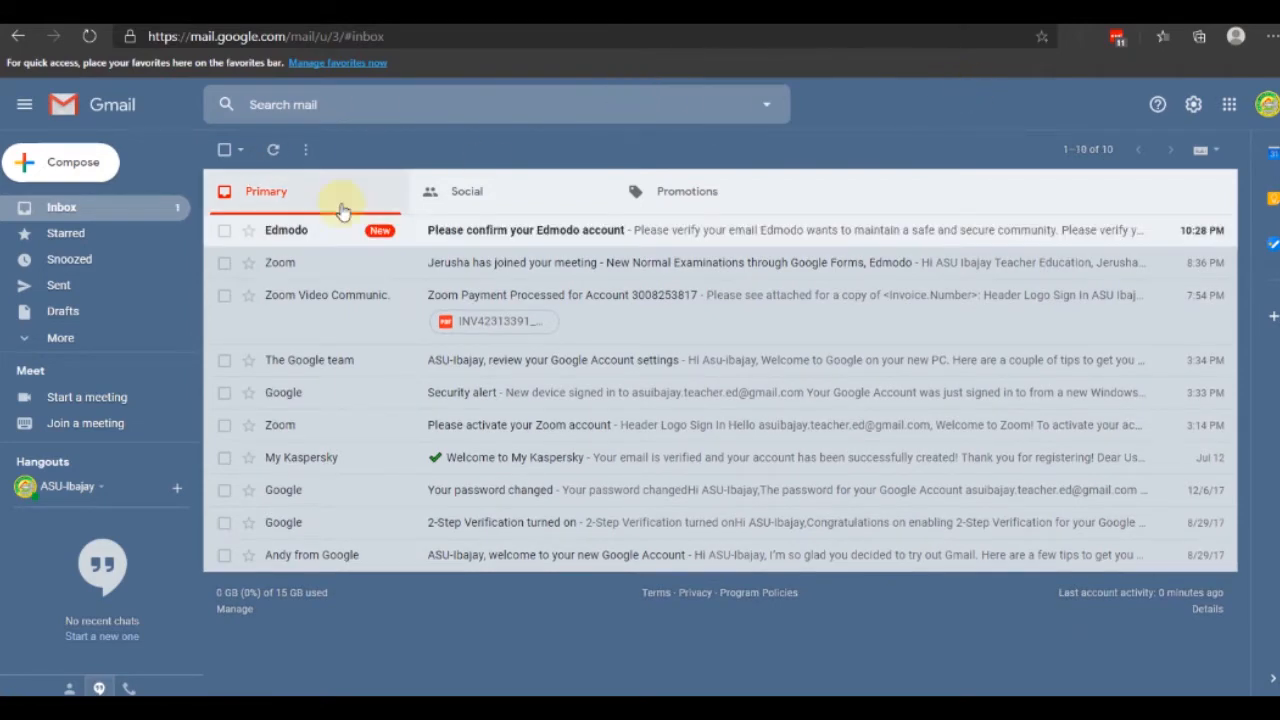
pyautogui.click(700, 225)
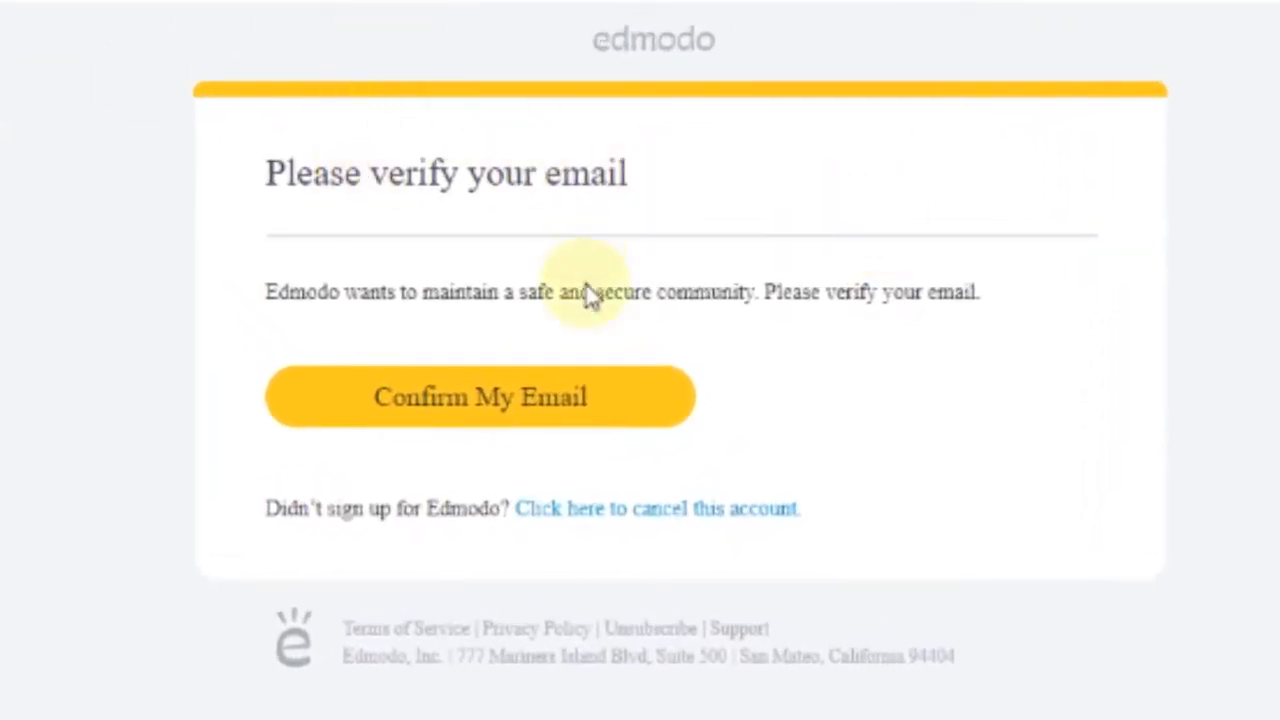
pyautogui.rightClick(456, 400)
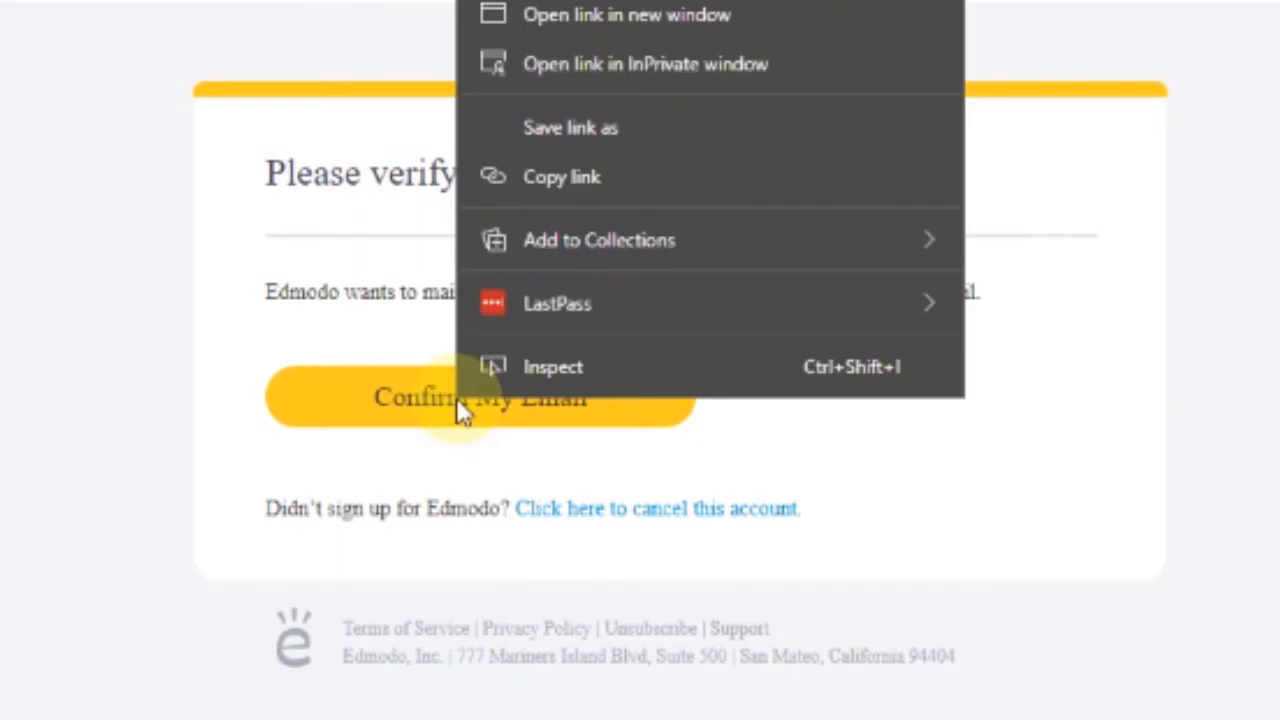
pyautogui.click(632, 180)
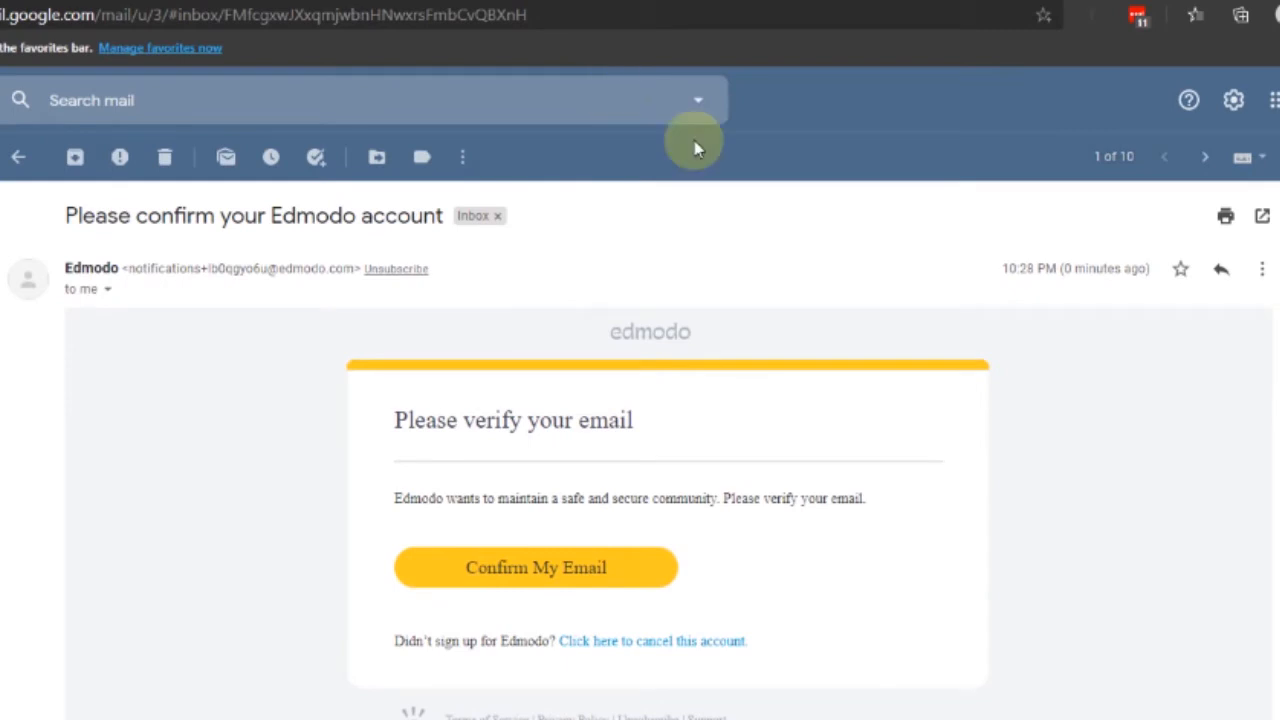
# Load the copied confirmation link in a new tab and continue past the verification success page
pyautogui.hotkey('ctrl', 't')
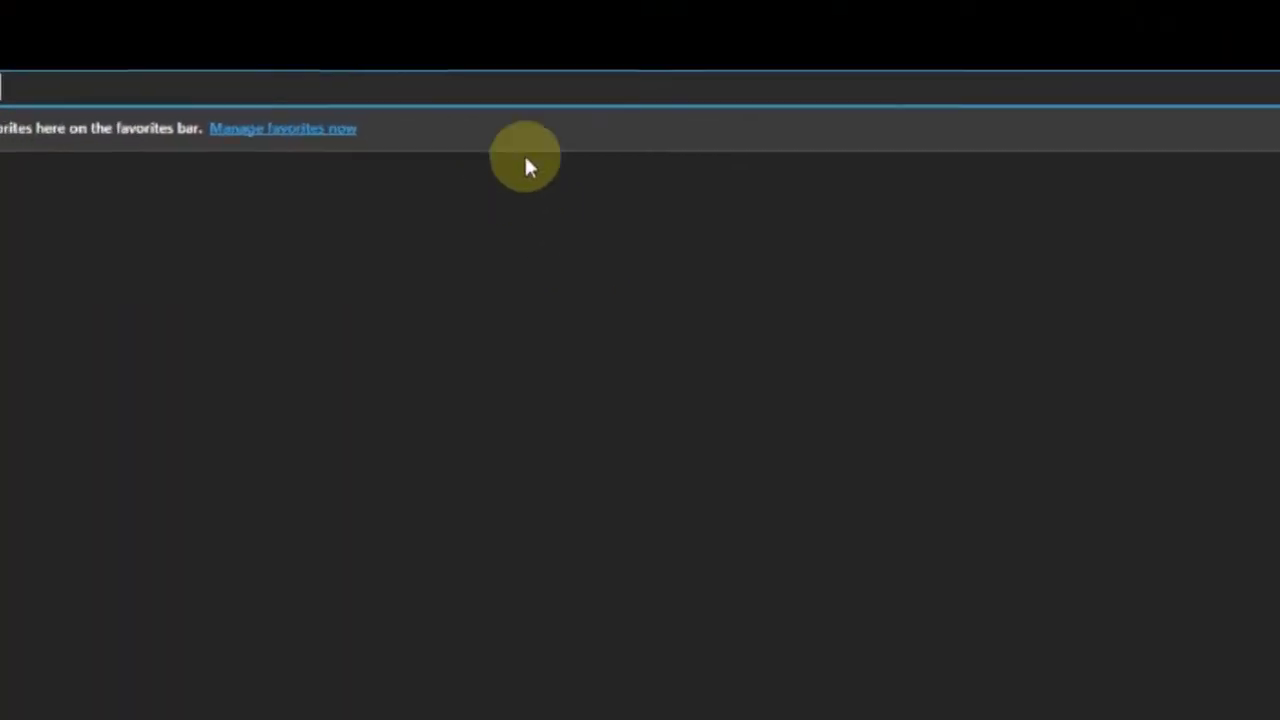
pyautogui.rightClick(359, 21)
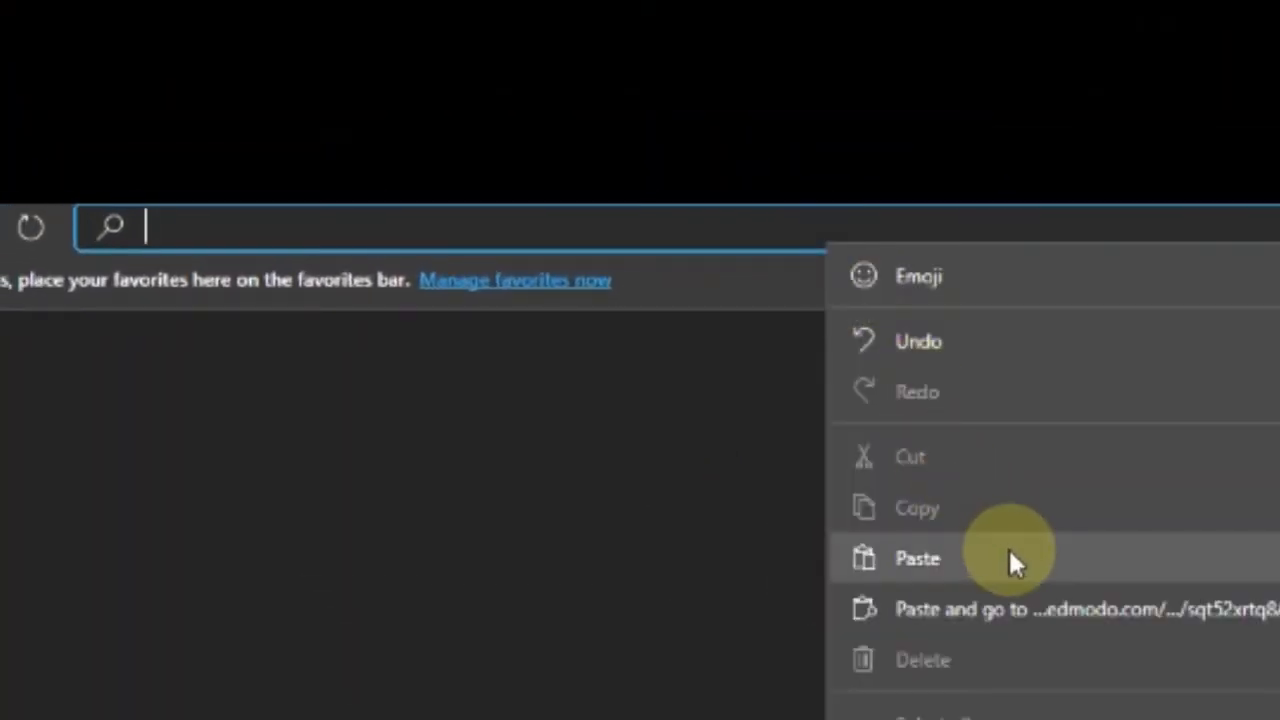
pyautogui.click(918, 558)
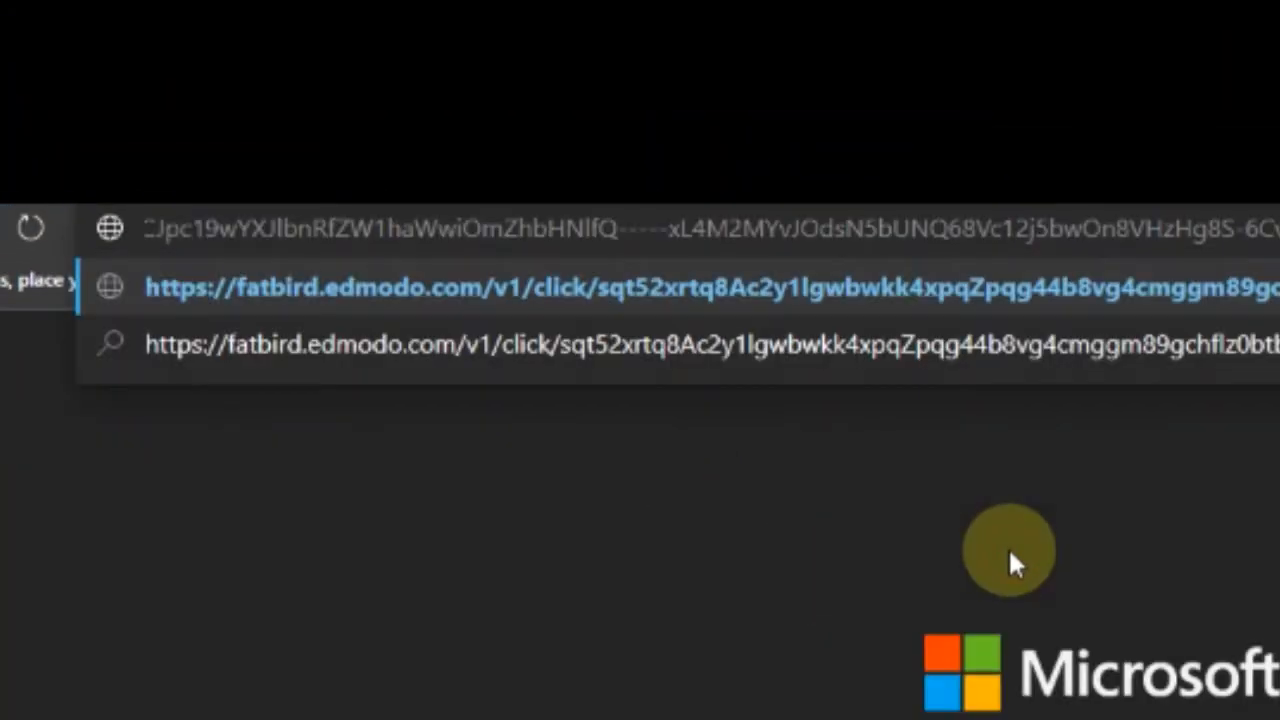
pyautogui.press('Return')
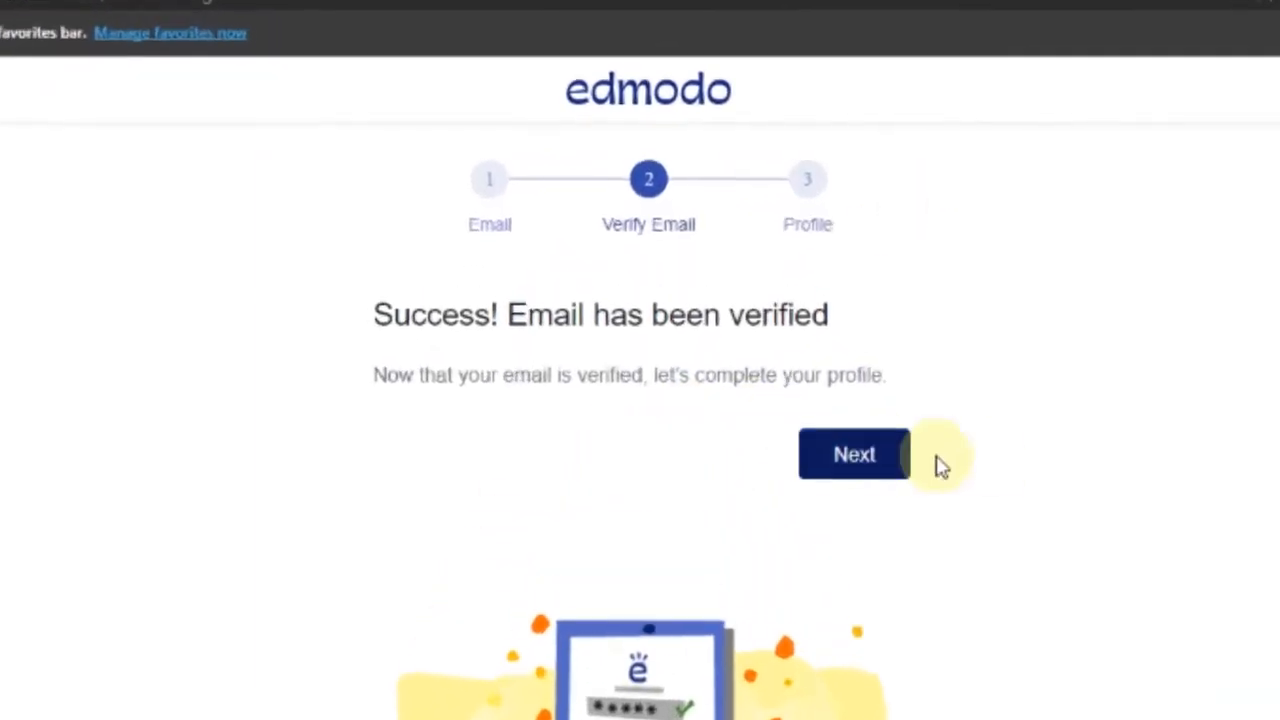
pyautogui.click(876, 462)
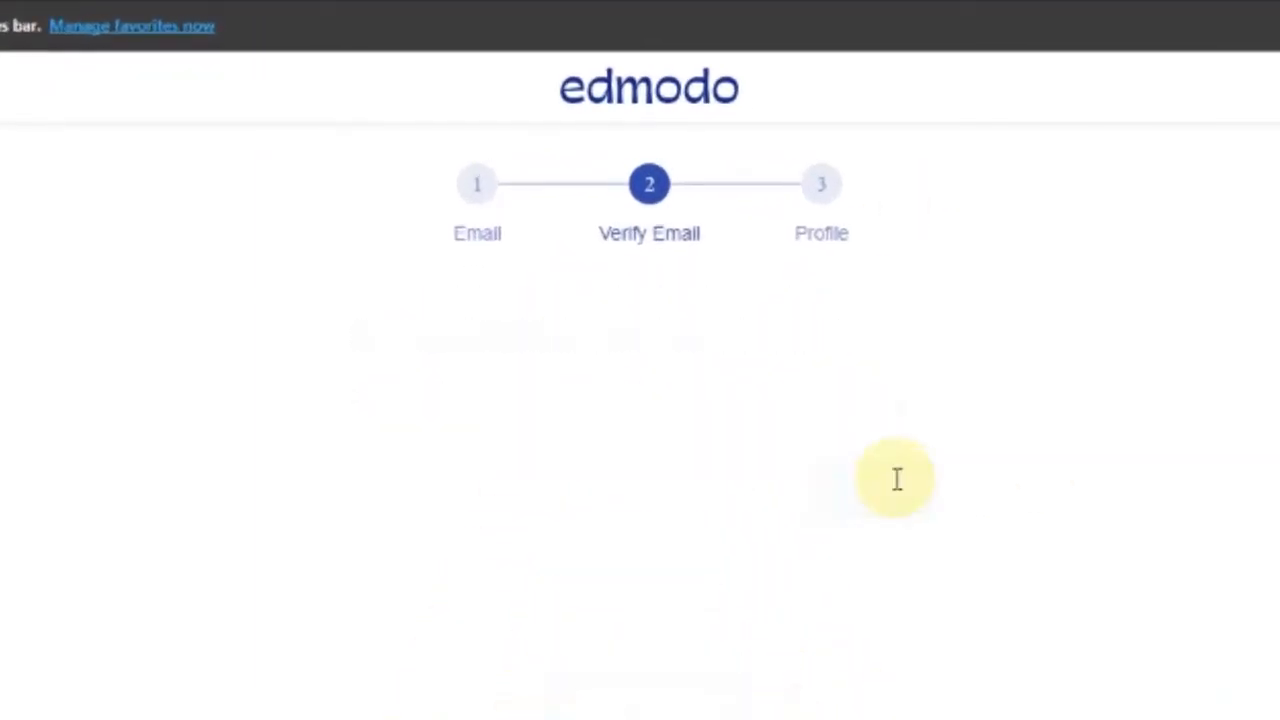
# Set the profile title to Mr. and enter the account's first and last name
pyautogui.click(957, 410)
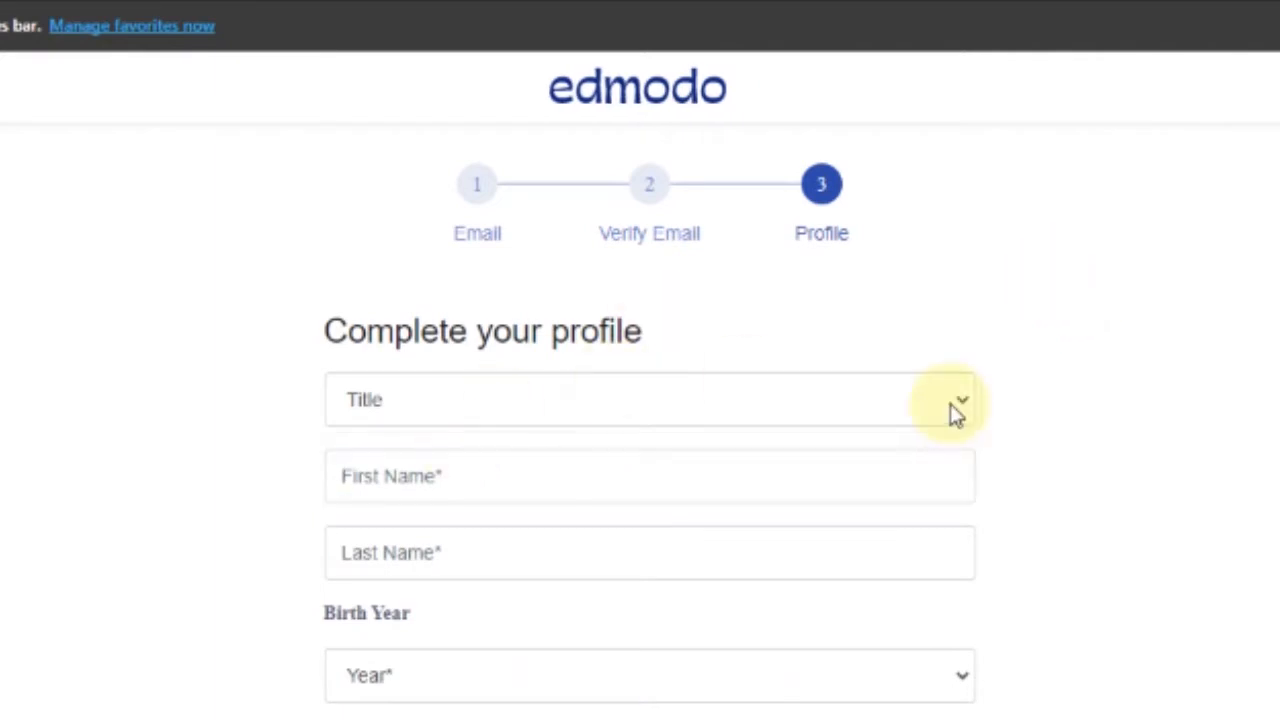
pyautogui.click(963, 402)
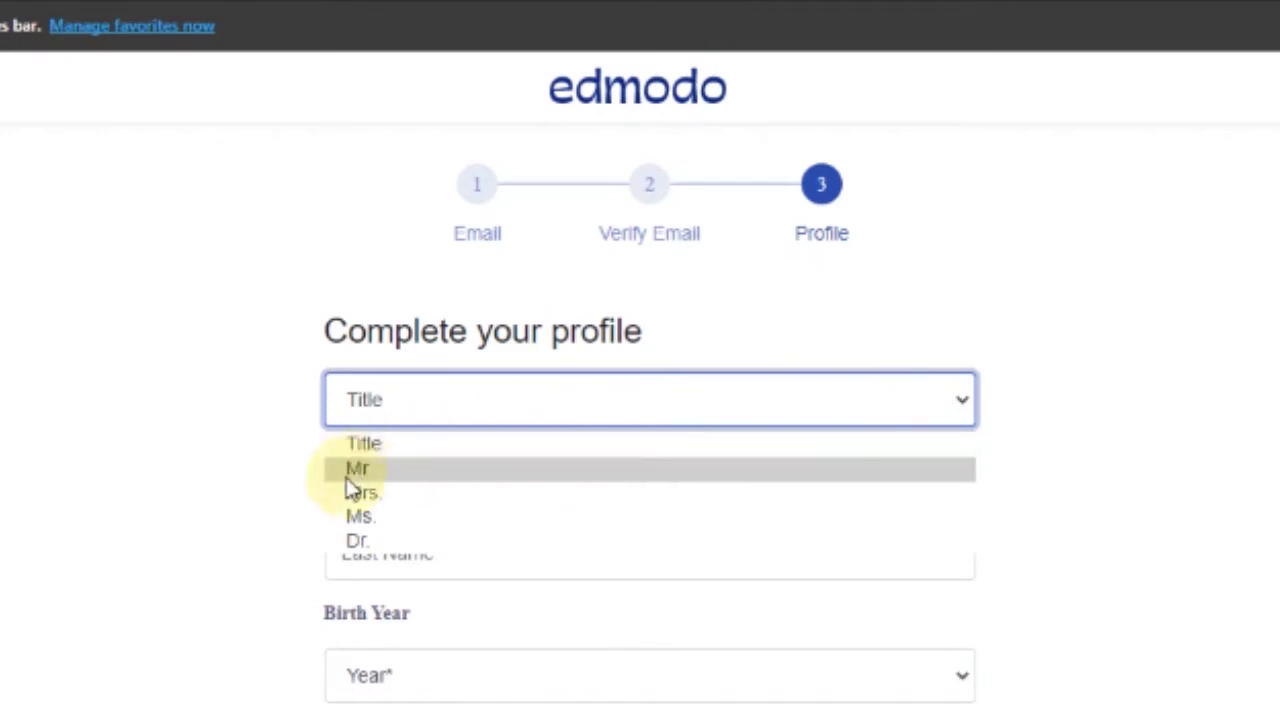
pyautogui.click(451, 471)
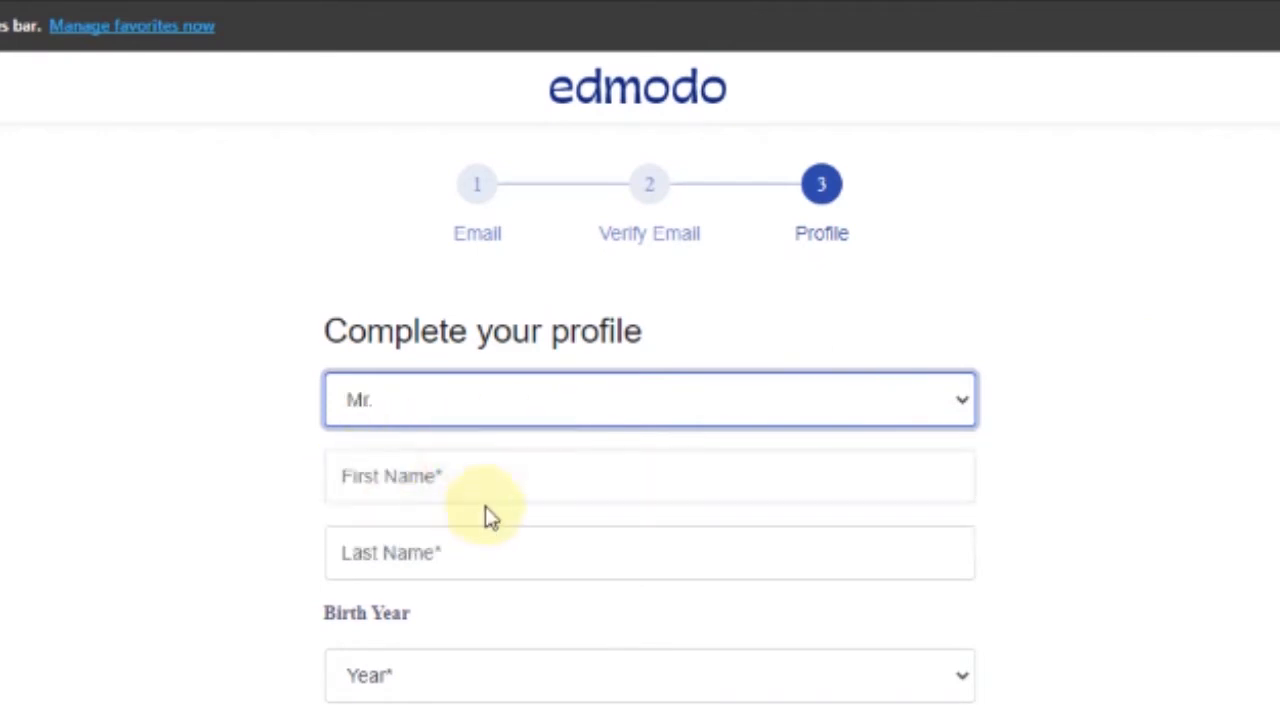
pyautogui.click(501, 485)
pyautogui.write('ASU Ibajay')
pyautogui.press('Tab')
pyautogui.write('Teacher')
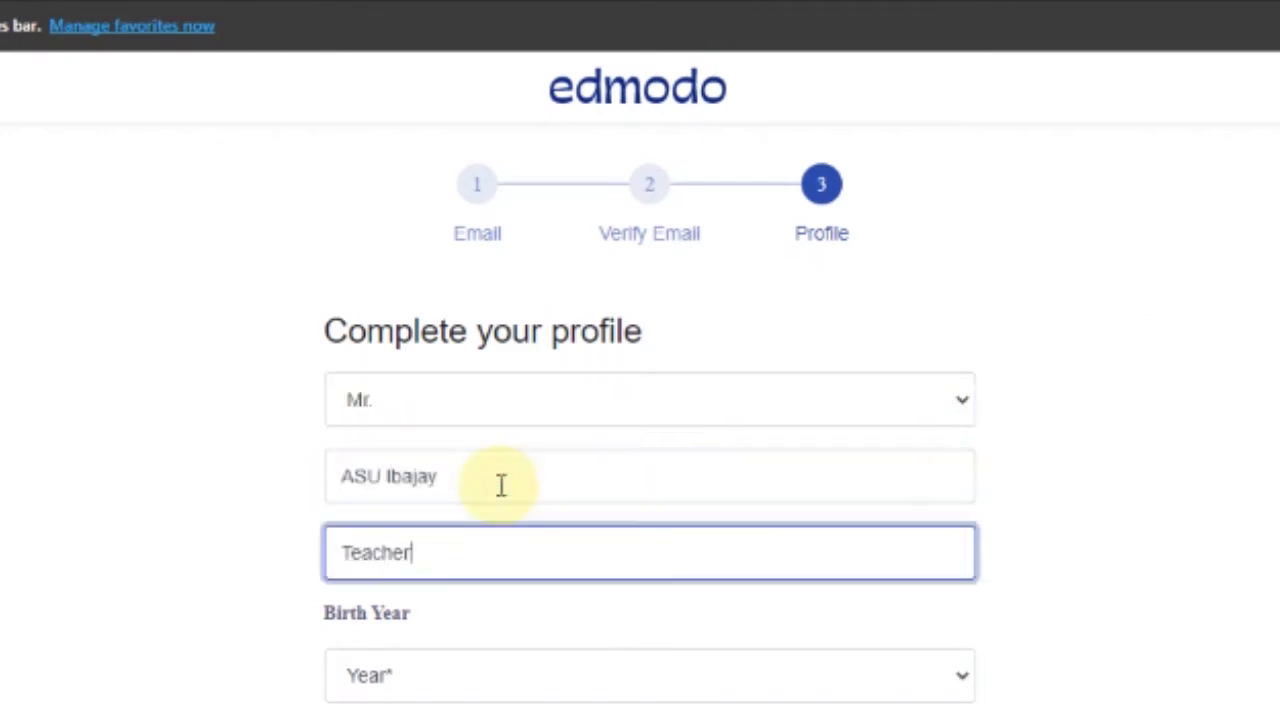
pyautogui.write(' Education')
# Pick 1980 as the birth year and finish the profile
pyautogui.click(770, 675)
pyautogui.scroll(-10, 600, 450)
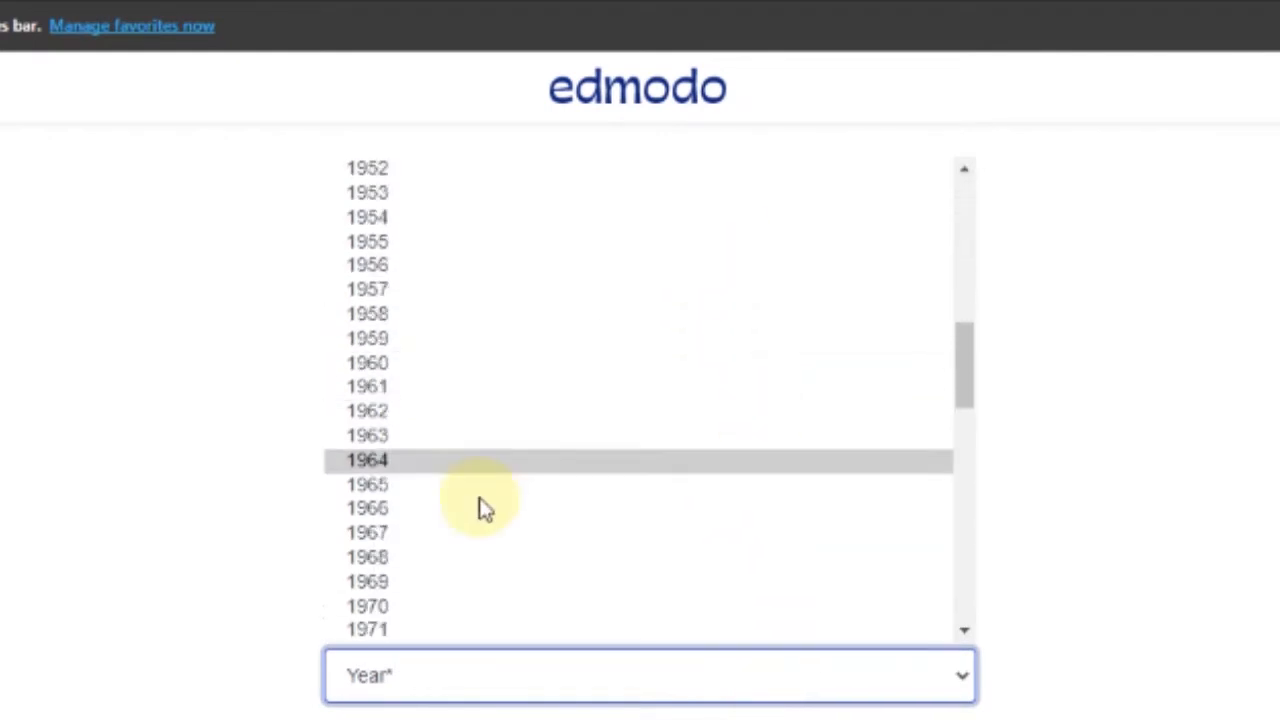
pyautogui.scroll(-2, 590, 450)
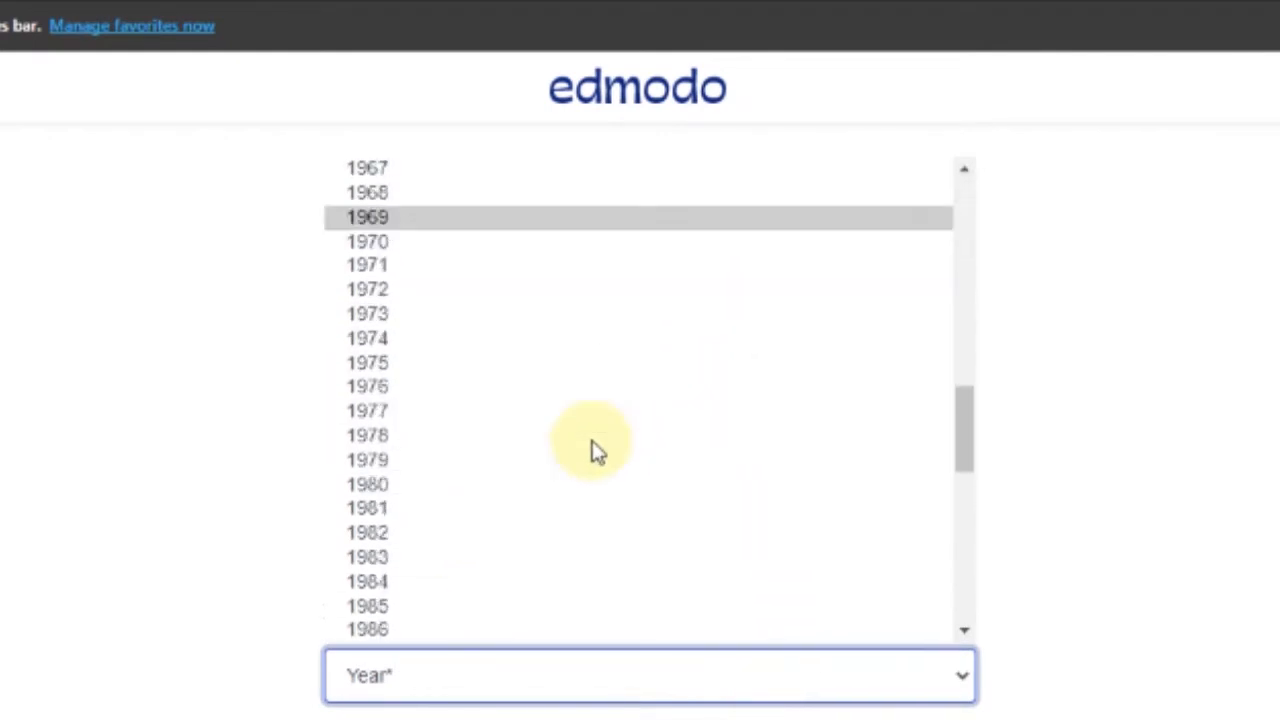
pyautogui.click(428, 485)
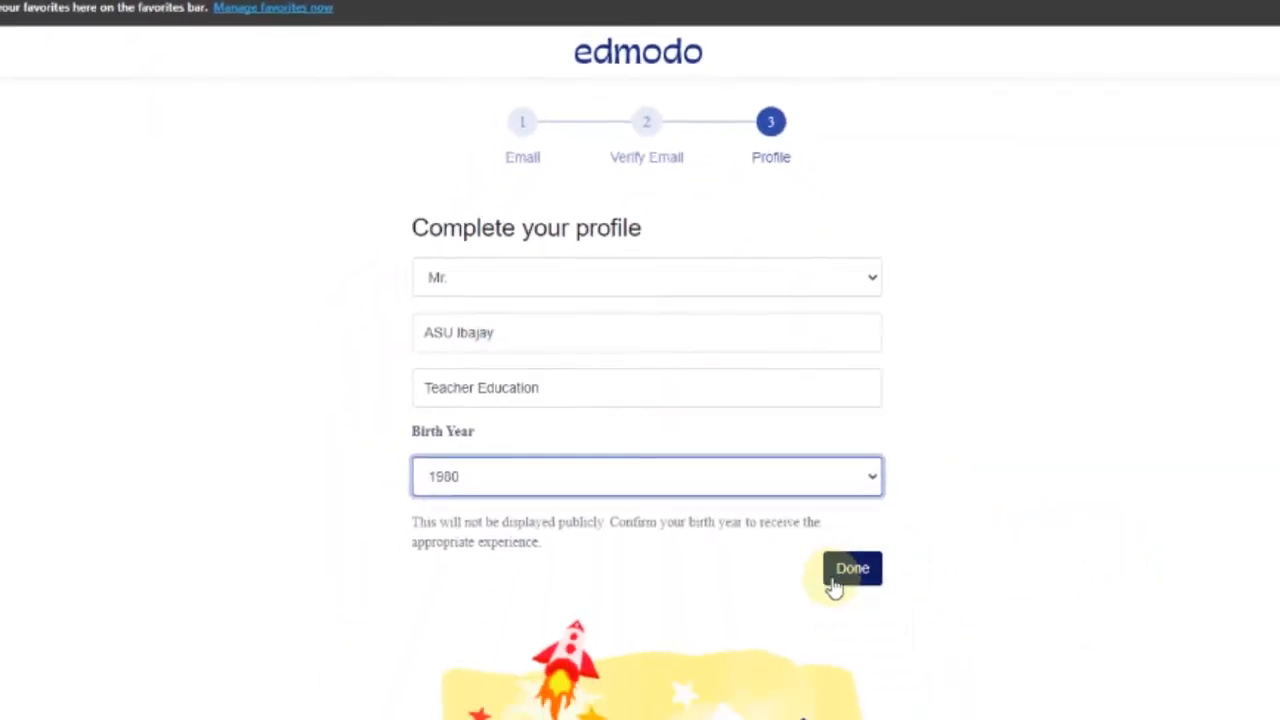
pyautogui.click(849, 575)
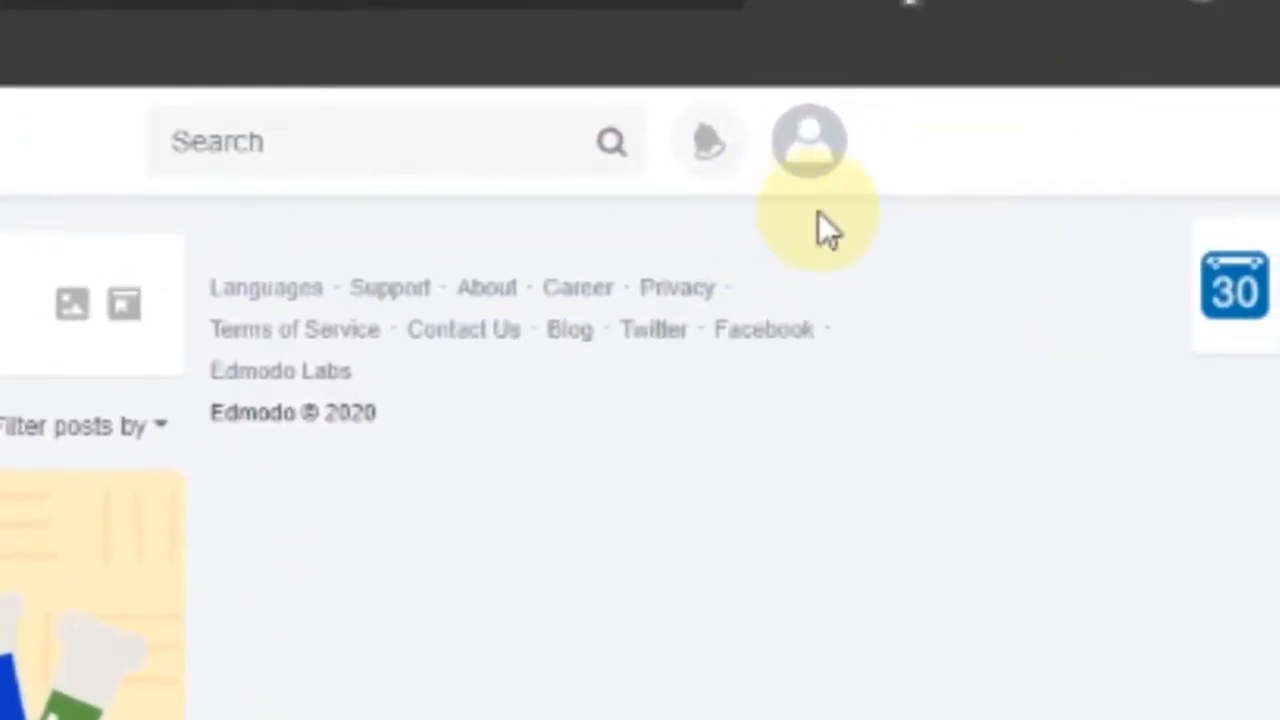
# Go to the teacher's own profile page from the avatar menu
pyautogui.click(810, 150)
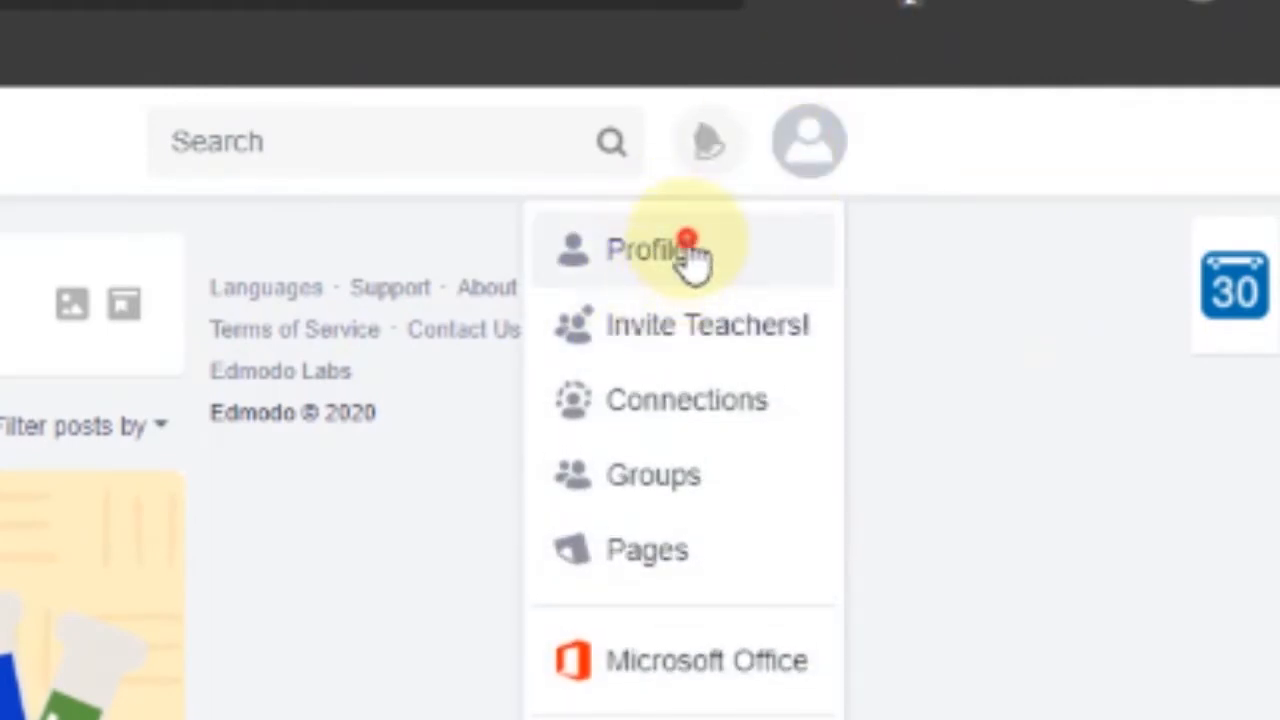
pyautogui.click(647, 249)
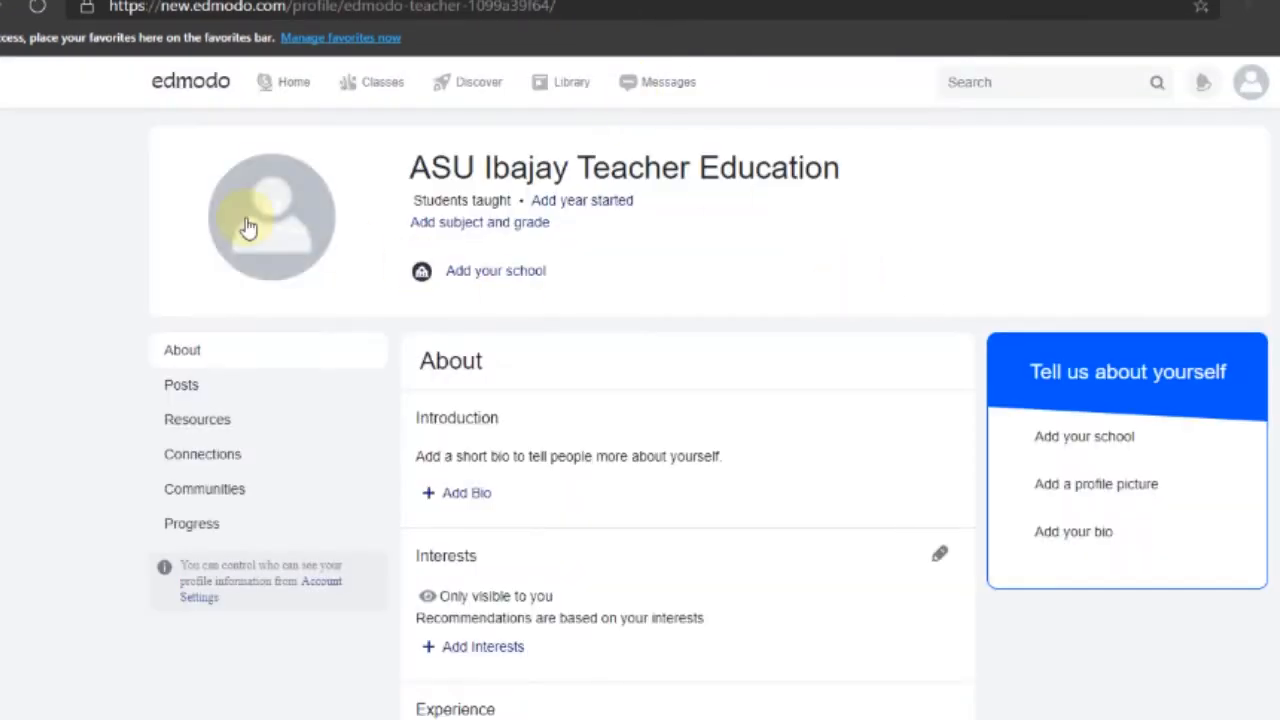
# Choose Update Photo and verify the account password using the saved LastPass password
pyautogui.moveTo(265, 244)
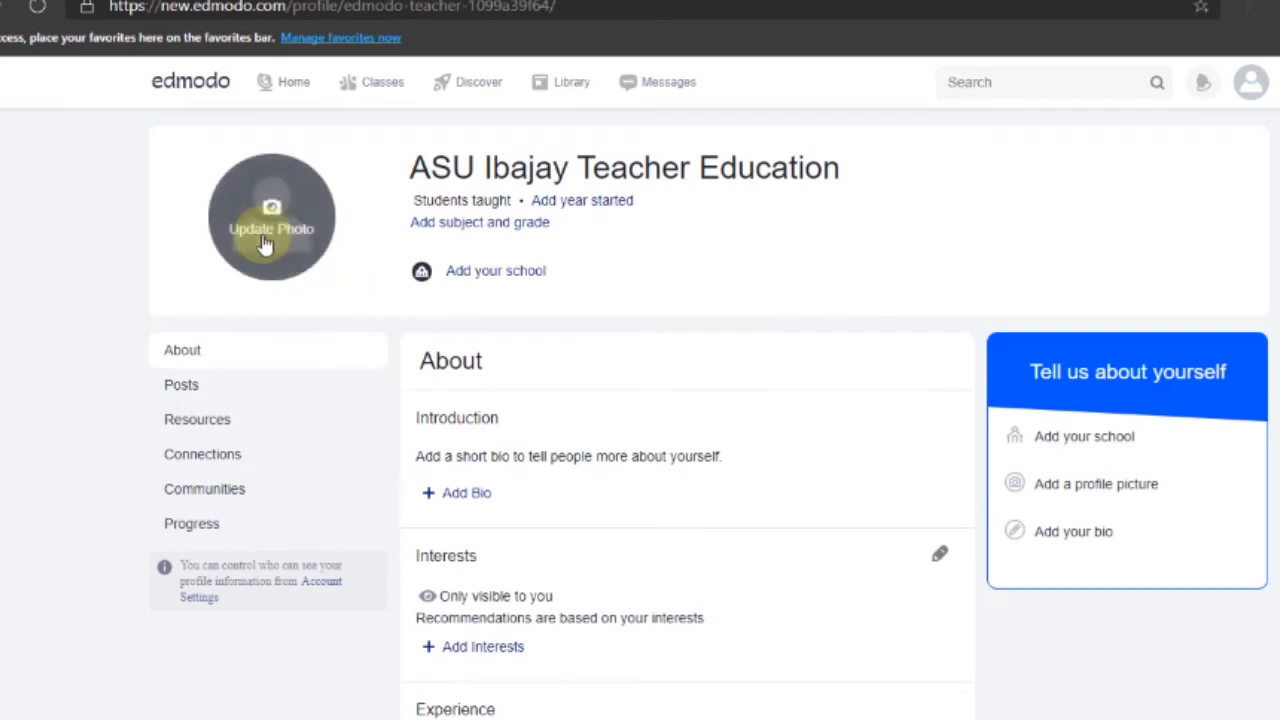
pyautogui.click(279, 232)
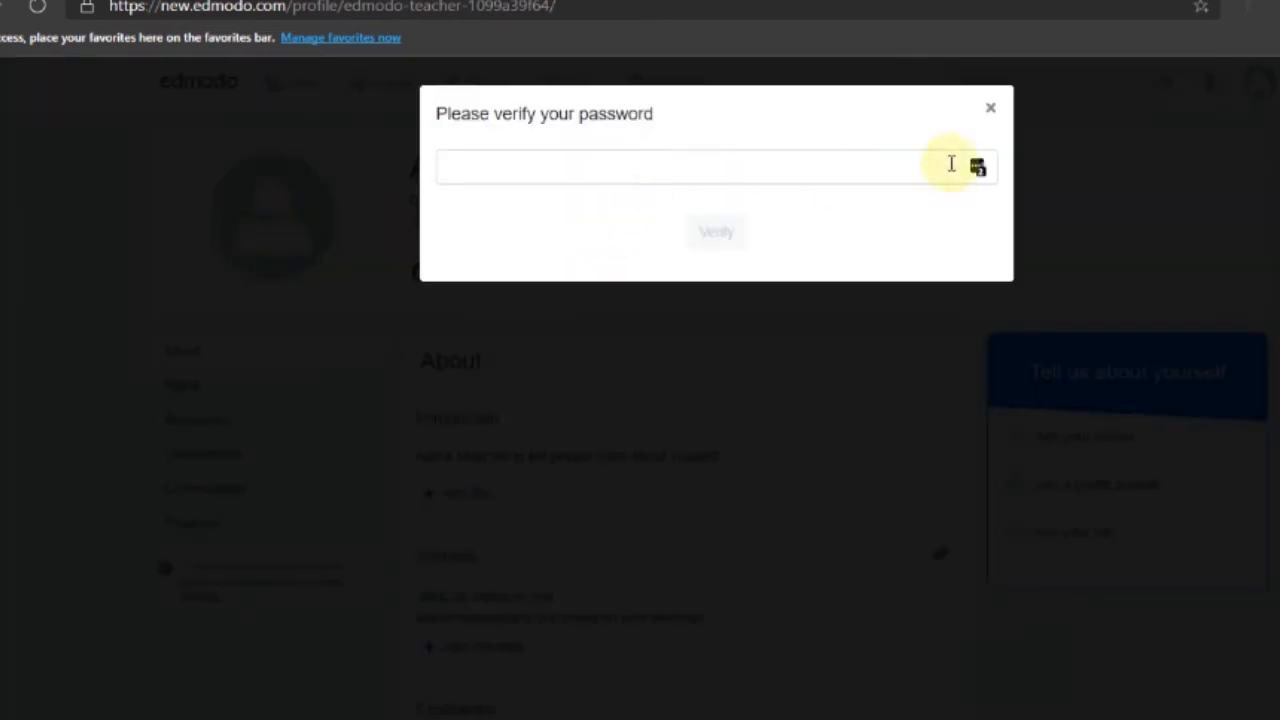
pyautogui.click(671, 168)
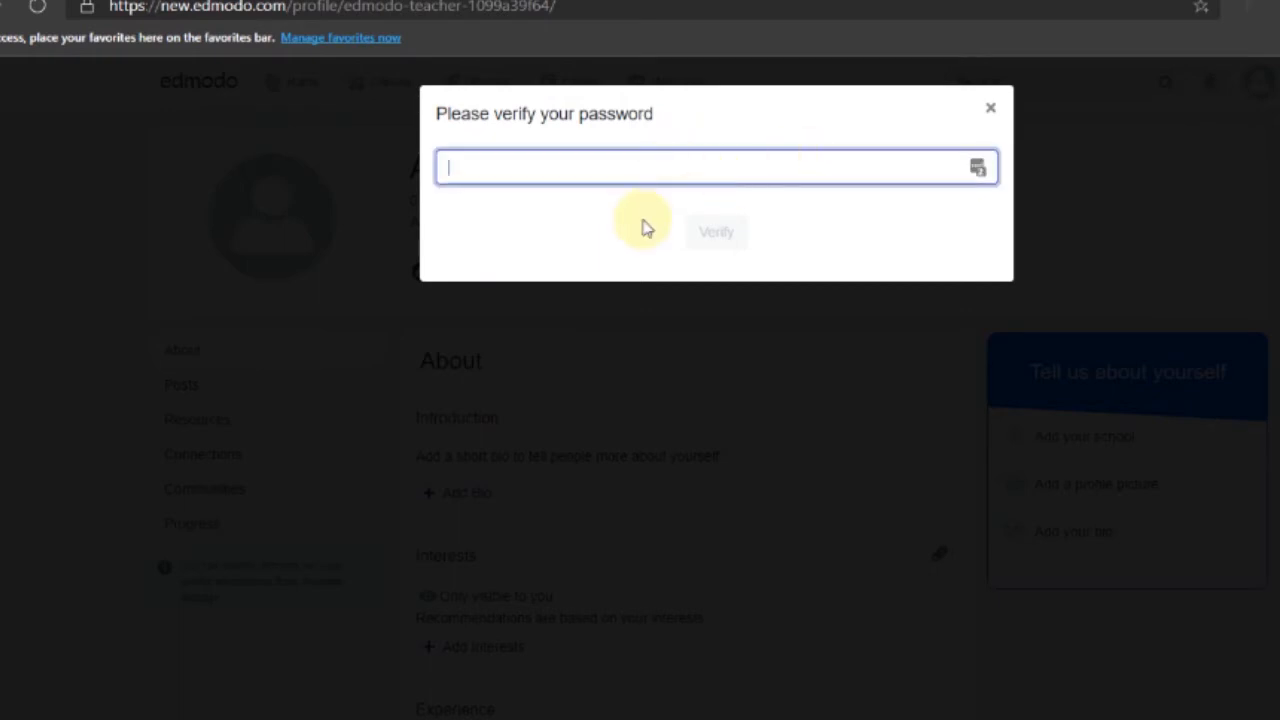
pyautogui.click(704, 159)
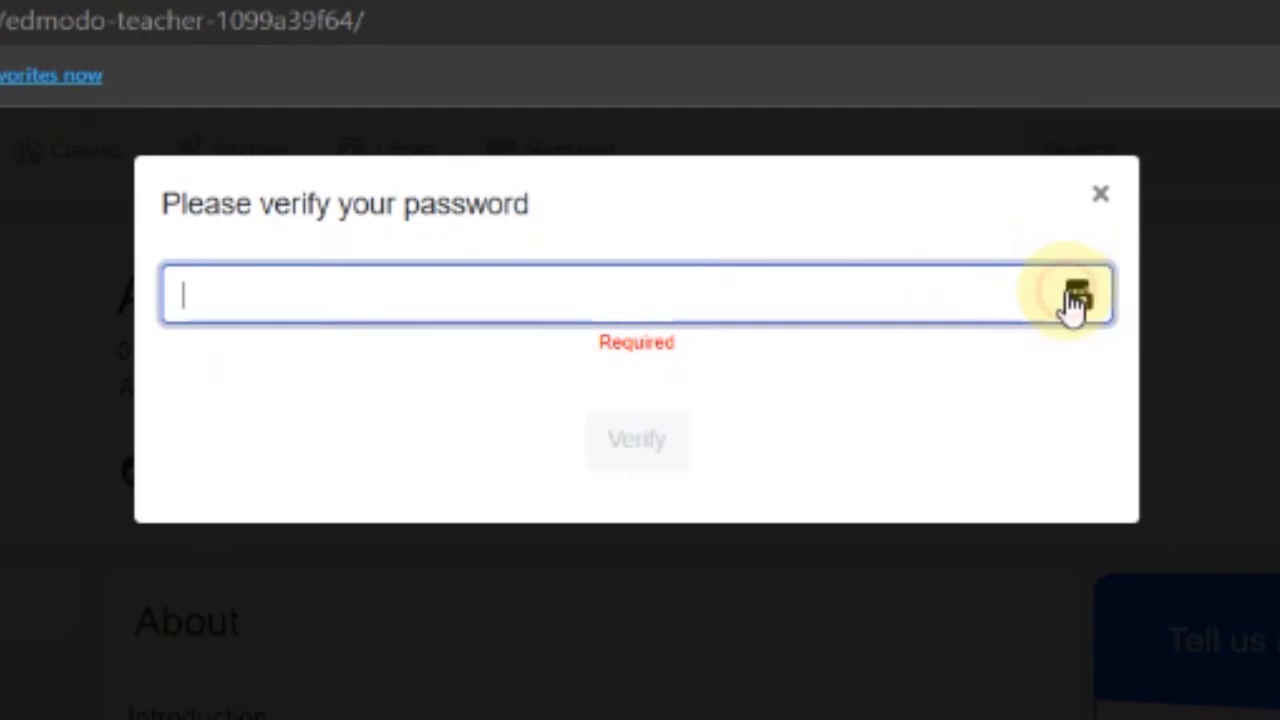
pyautogui.click(1076, 300)
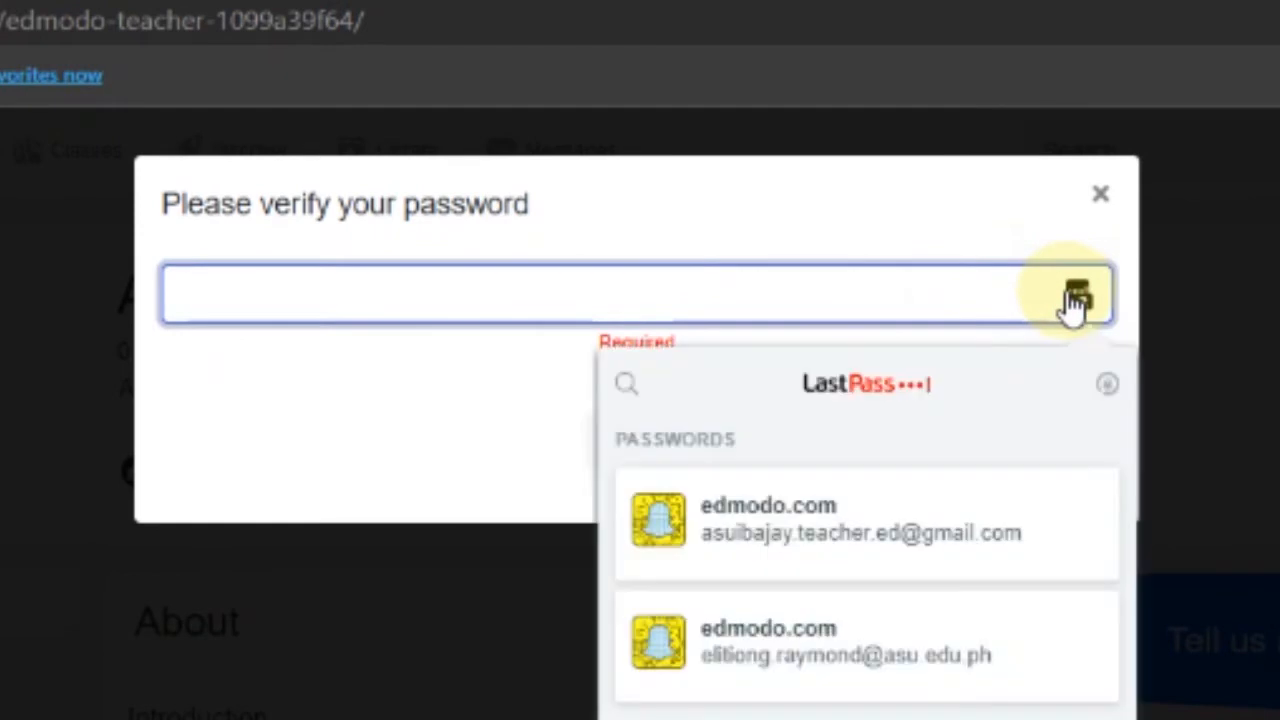
pyautogui.click(848, 522)
pyautogui.click(645, 426)
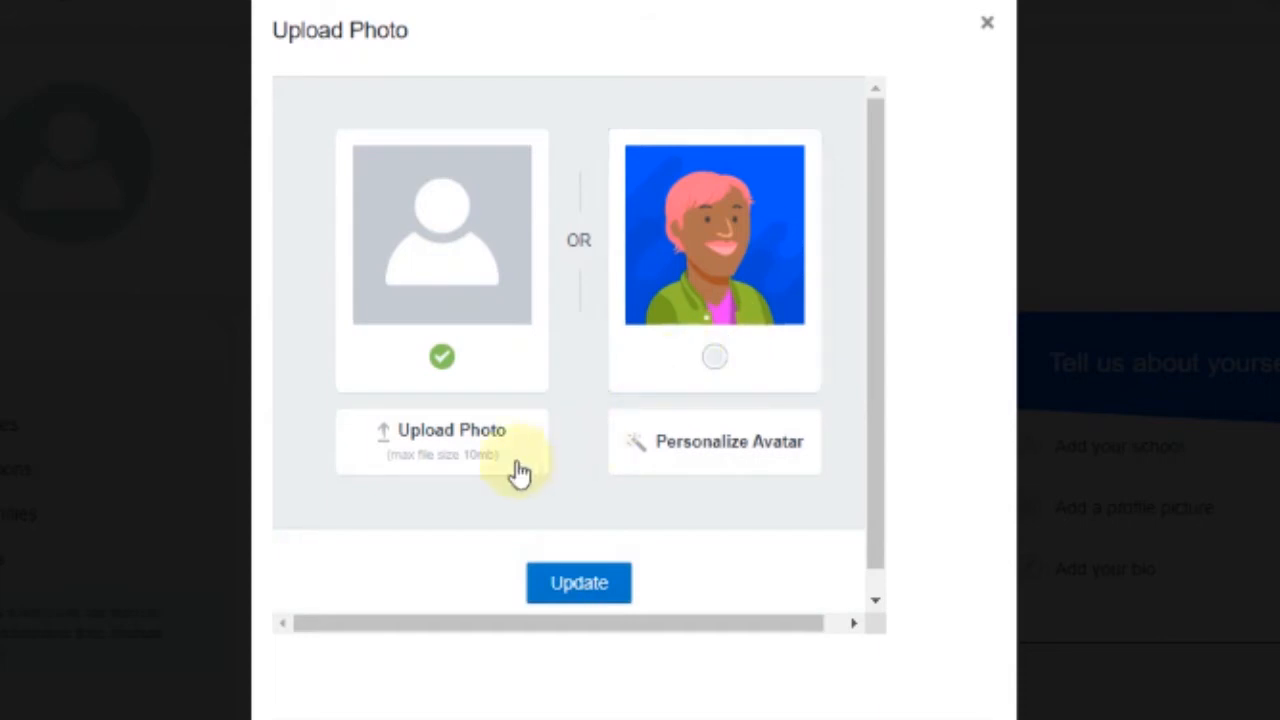
# Upload rsz_asulogo2020.png as the profile photo
pyautogui.click(468, 432)
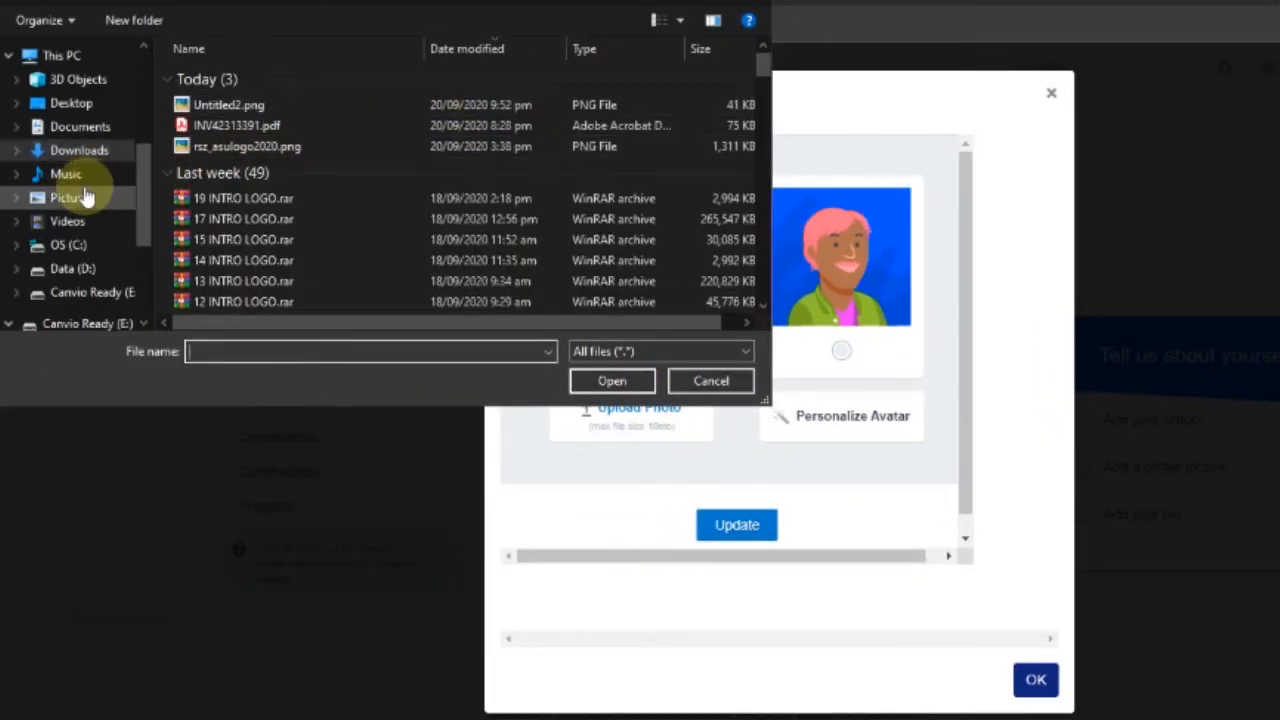
pyautogui.click(274, 148)
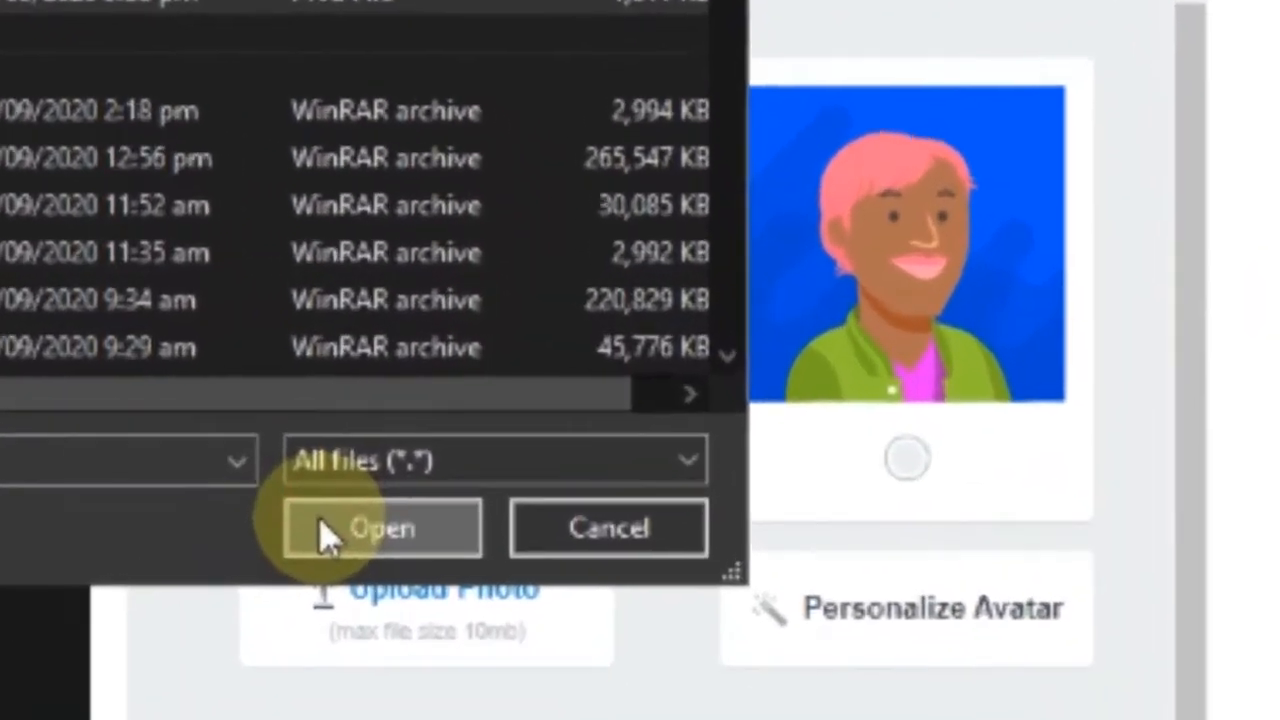
pyautogui.click(488, 437)
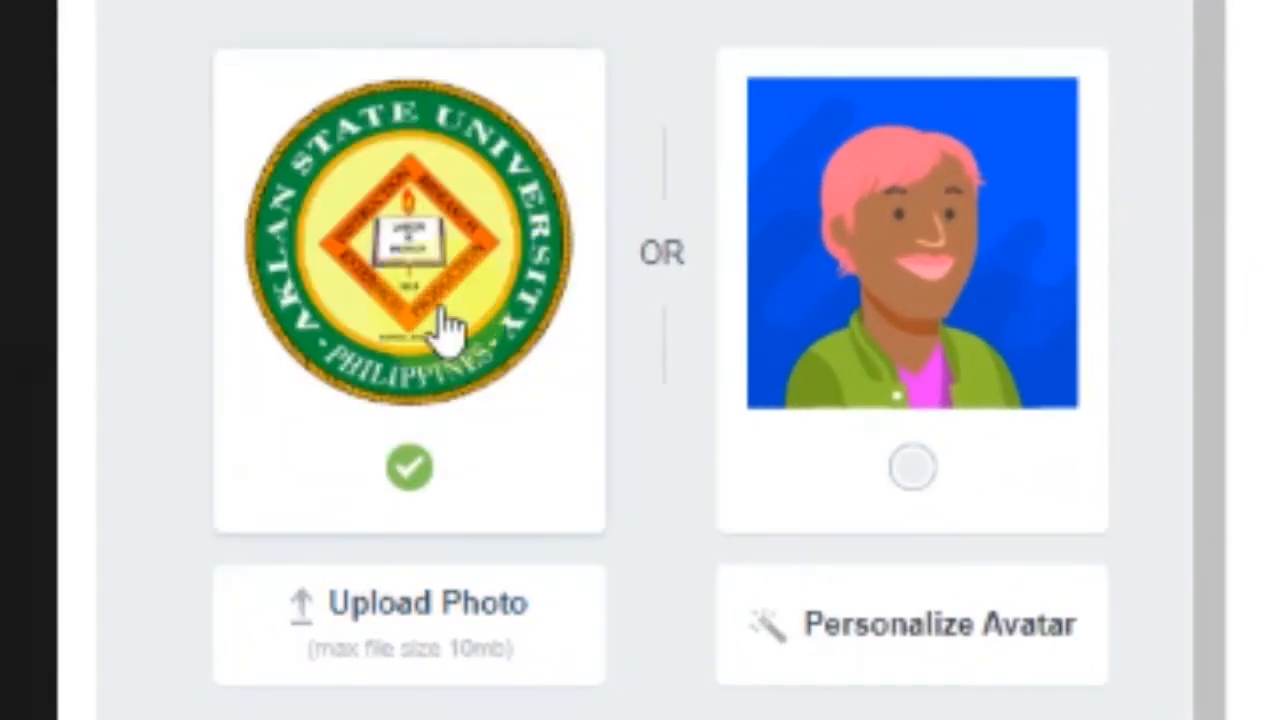
pyautogui.scroll(-1, 660, 366)
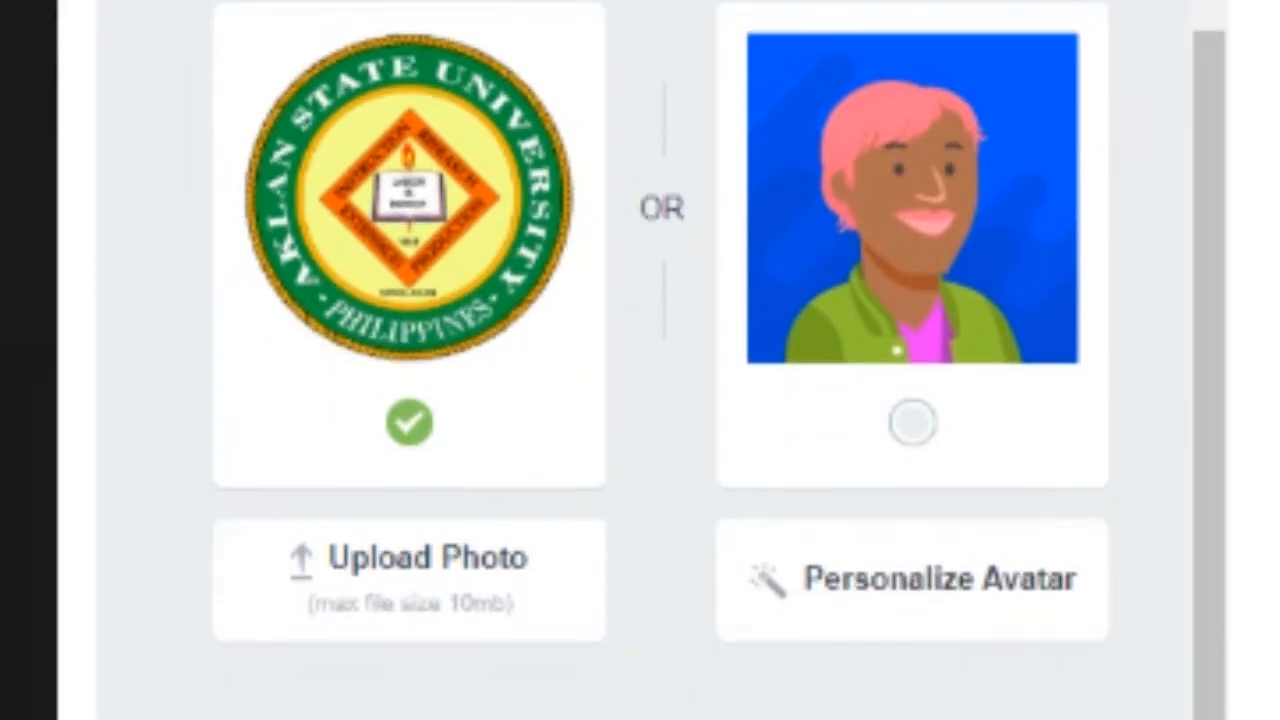
pyautogui.scroll(1, 660, 366)
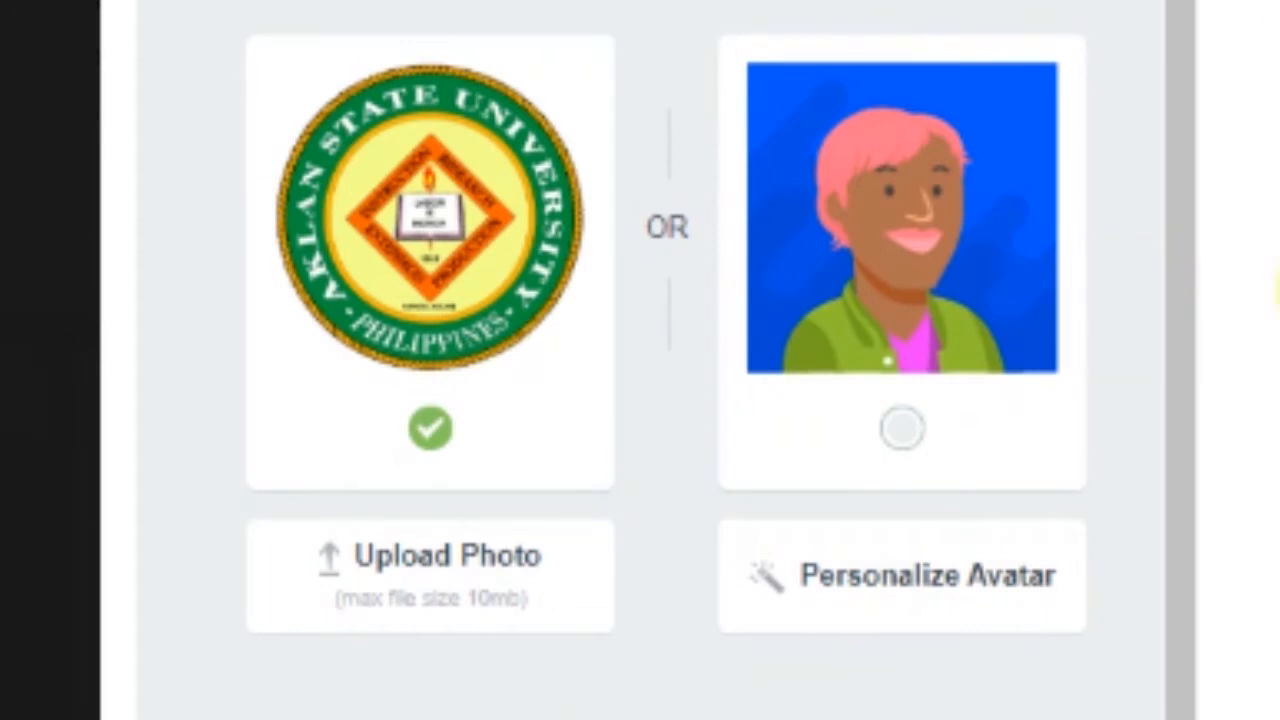
pyautogui.moveTo(1179, 400)
pyautogui.mouseDown()
pyautogui.moveTo(1201, 593)
pyautogui.moveTo(1180, 94)
pyautogui.mouseUp()
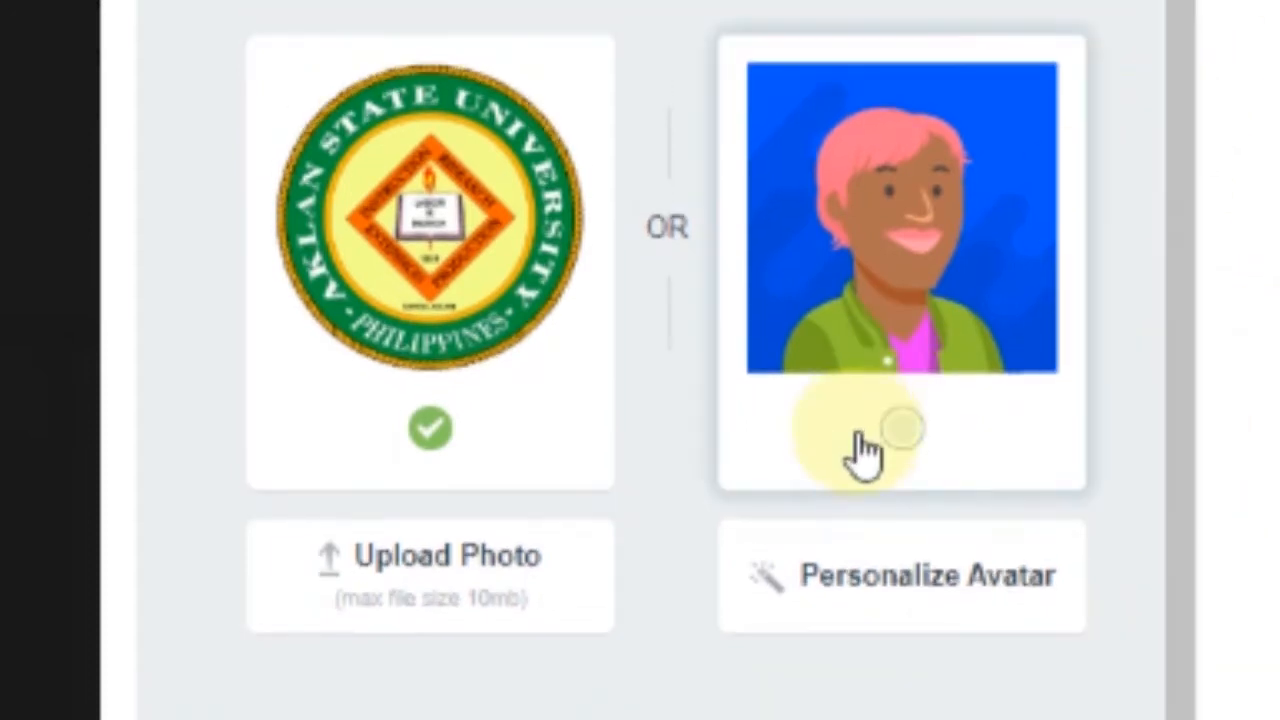
# Try and save a personalized cartoon avatar, then apply the university logo as profile picture
pyautogui.click(915, 452)
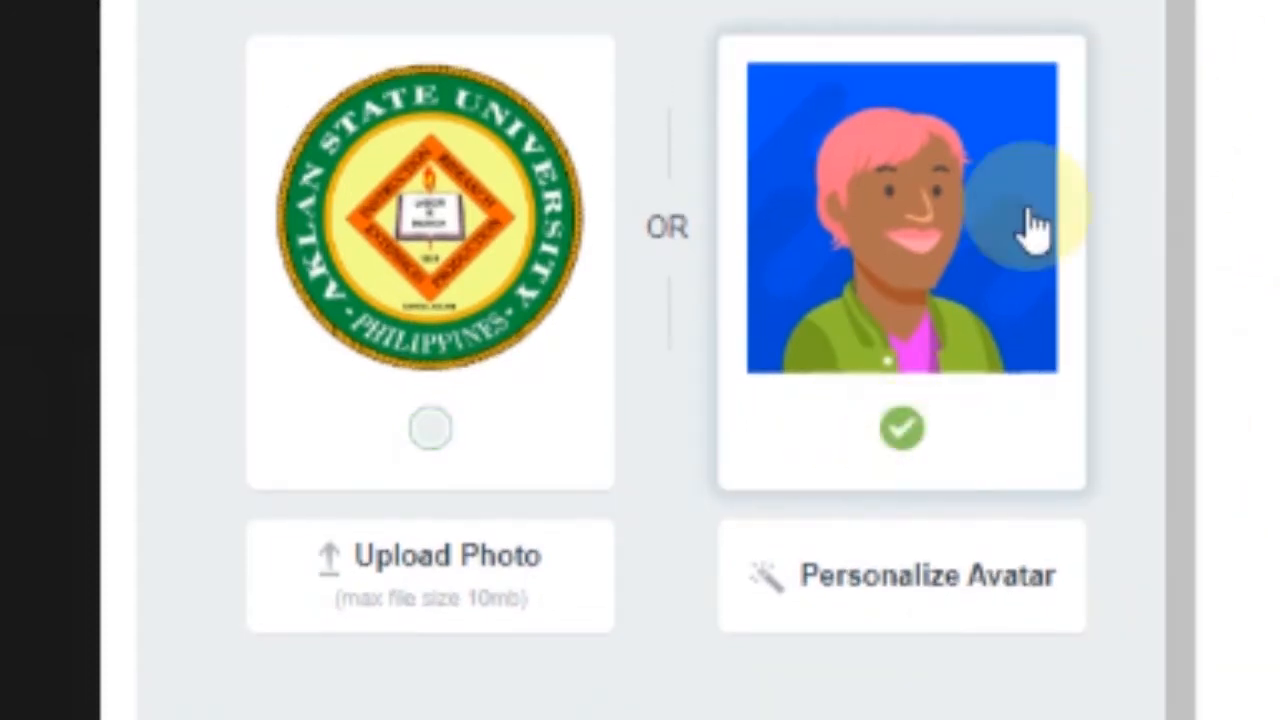
pyautogui.click(900, 577)
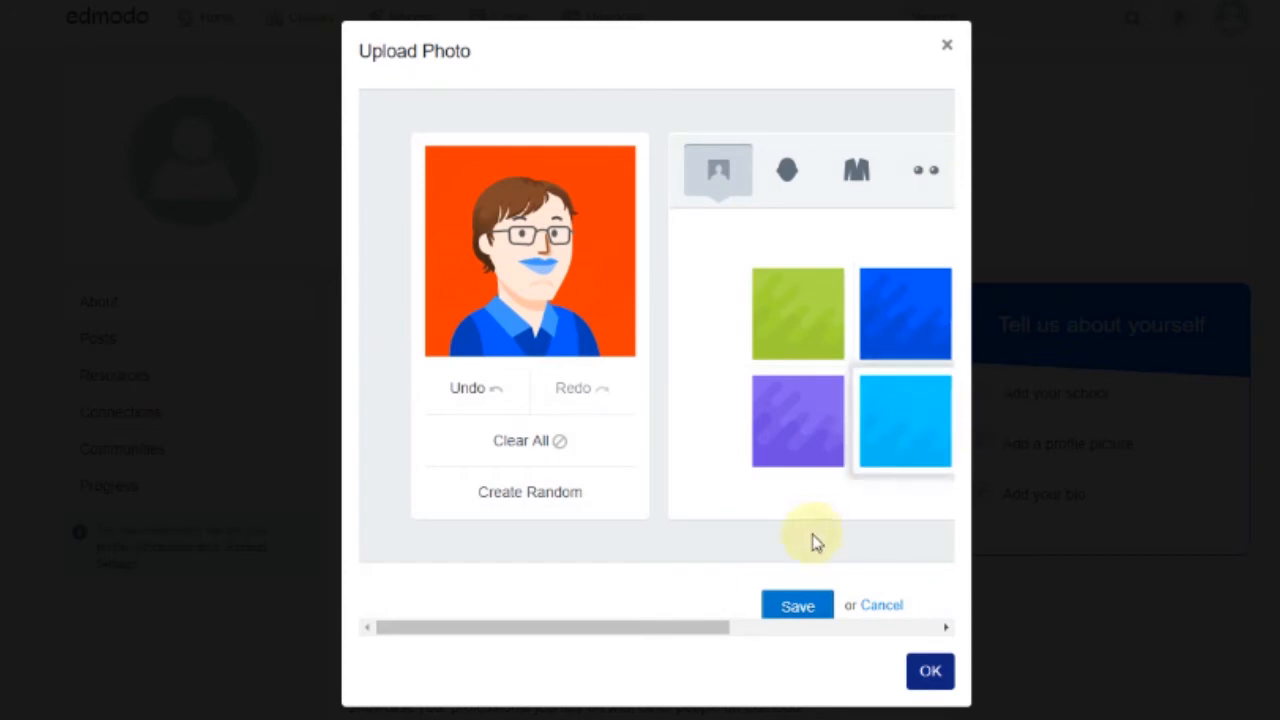
pyautogui.scroll(-1, 808, 540)
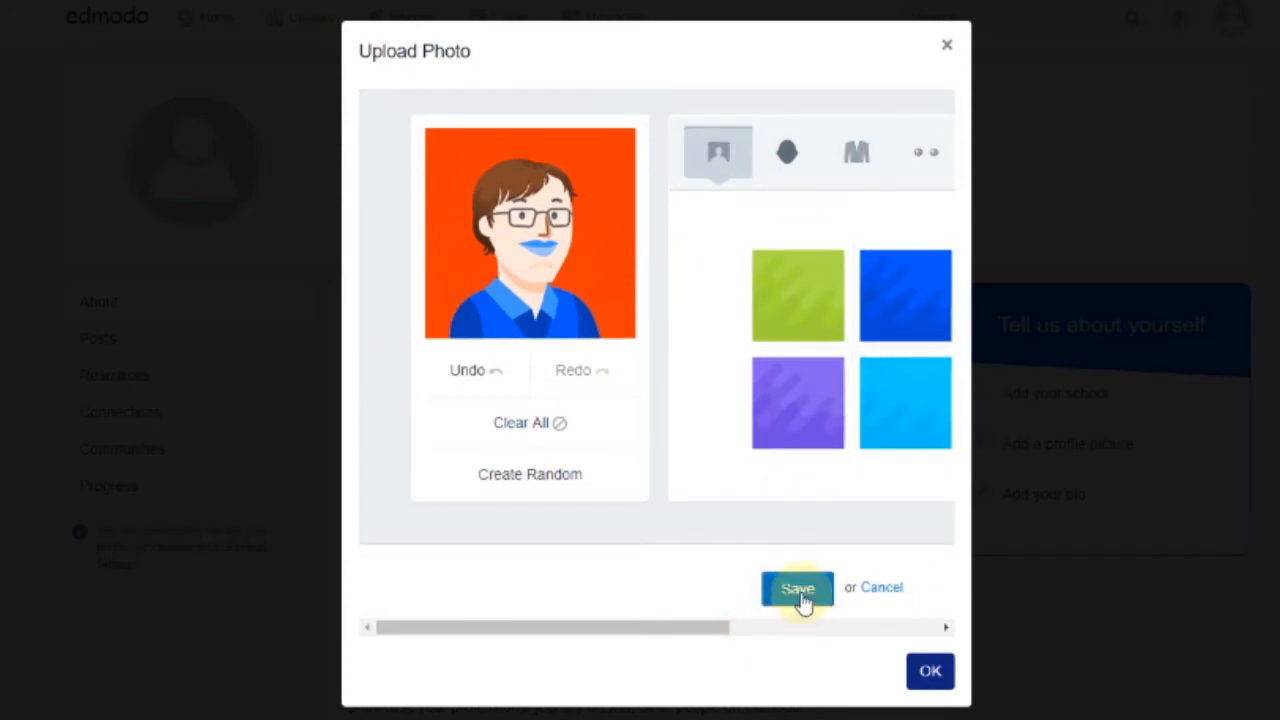
pyautogui.click(797, 589)
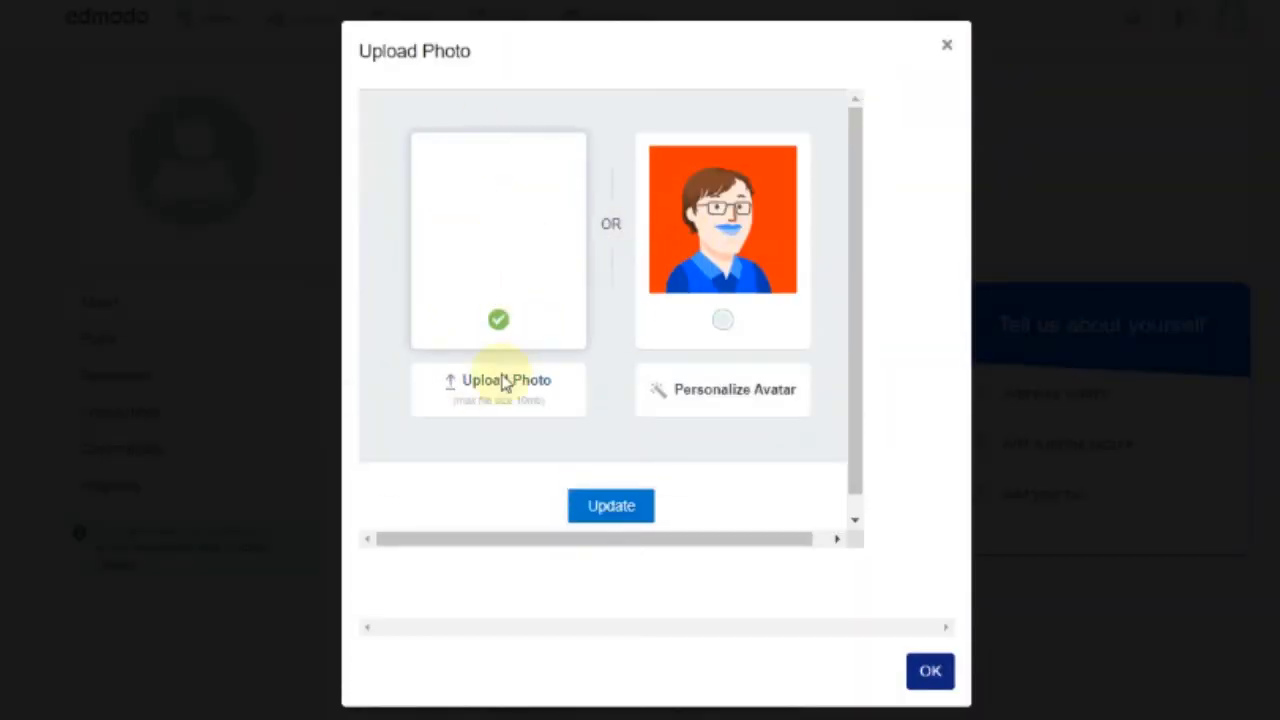
pyautogui.click(612, 506)
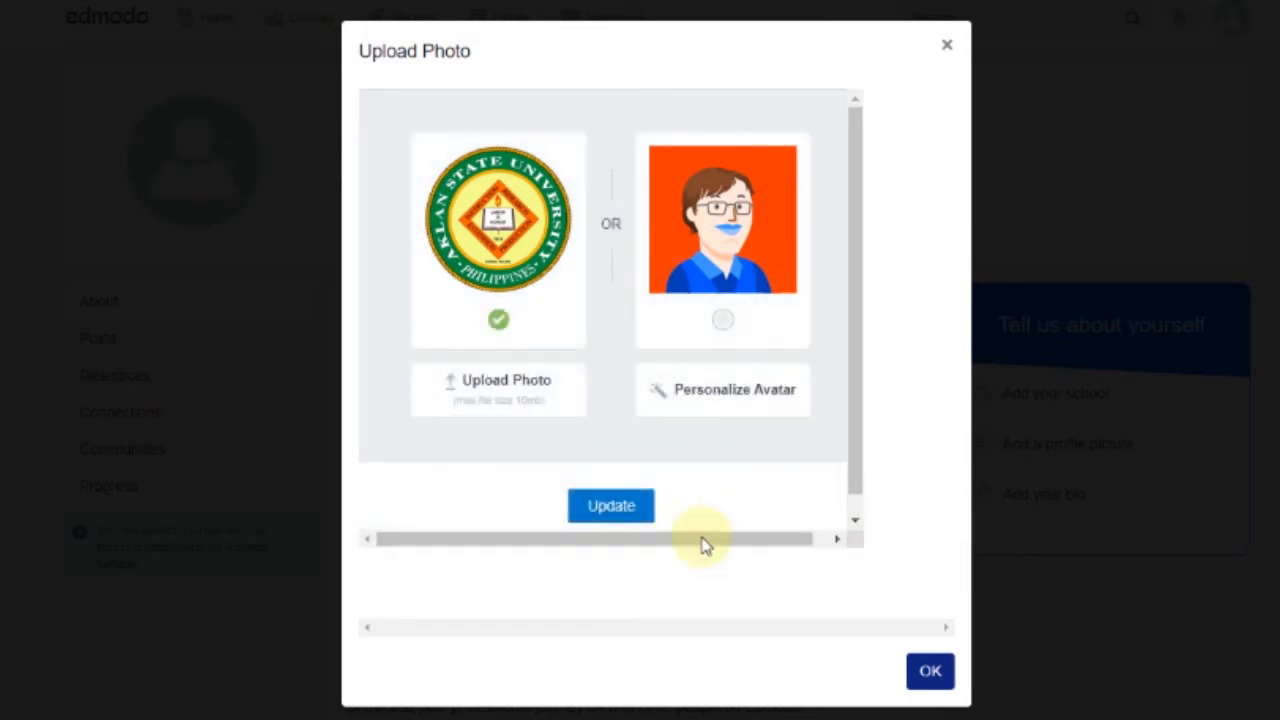
pyautogui.click(930, 676)
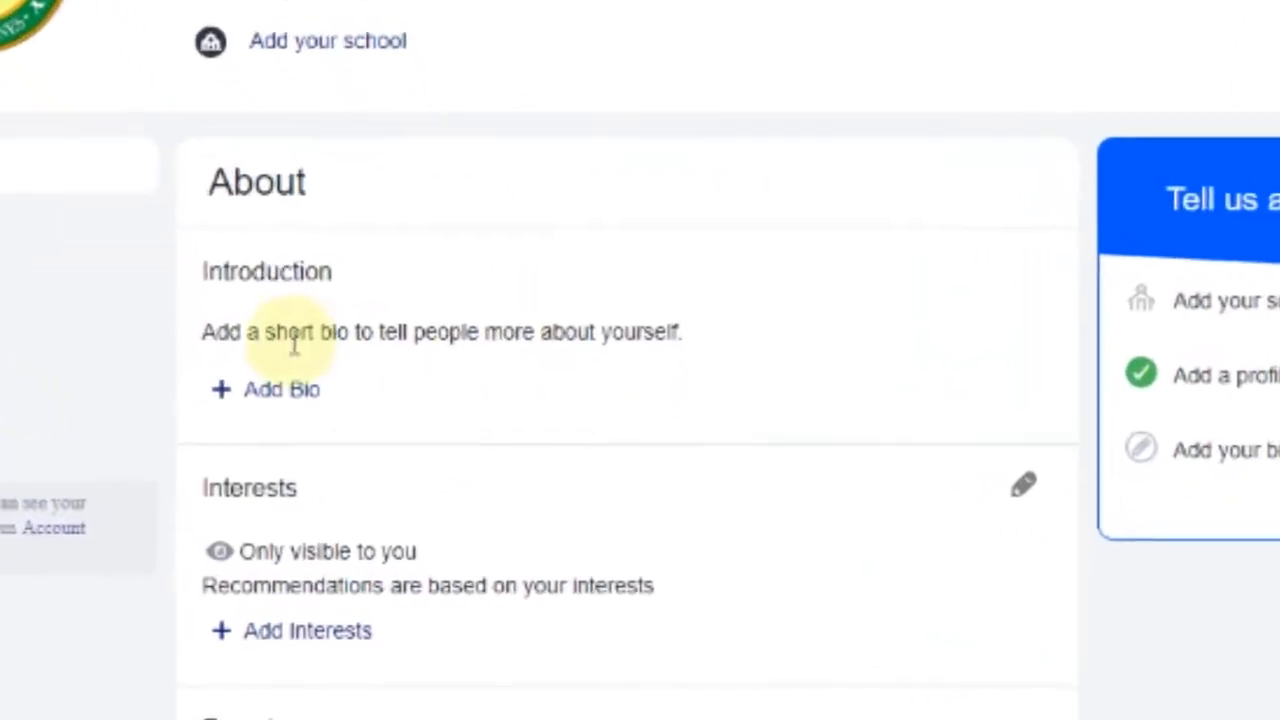
pyautogui.click(192, 335)
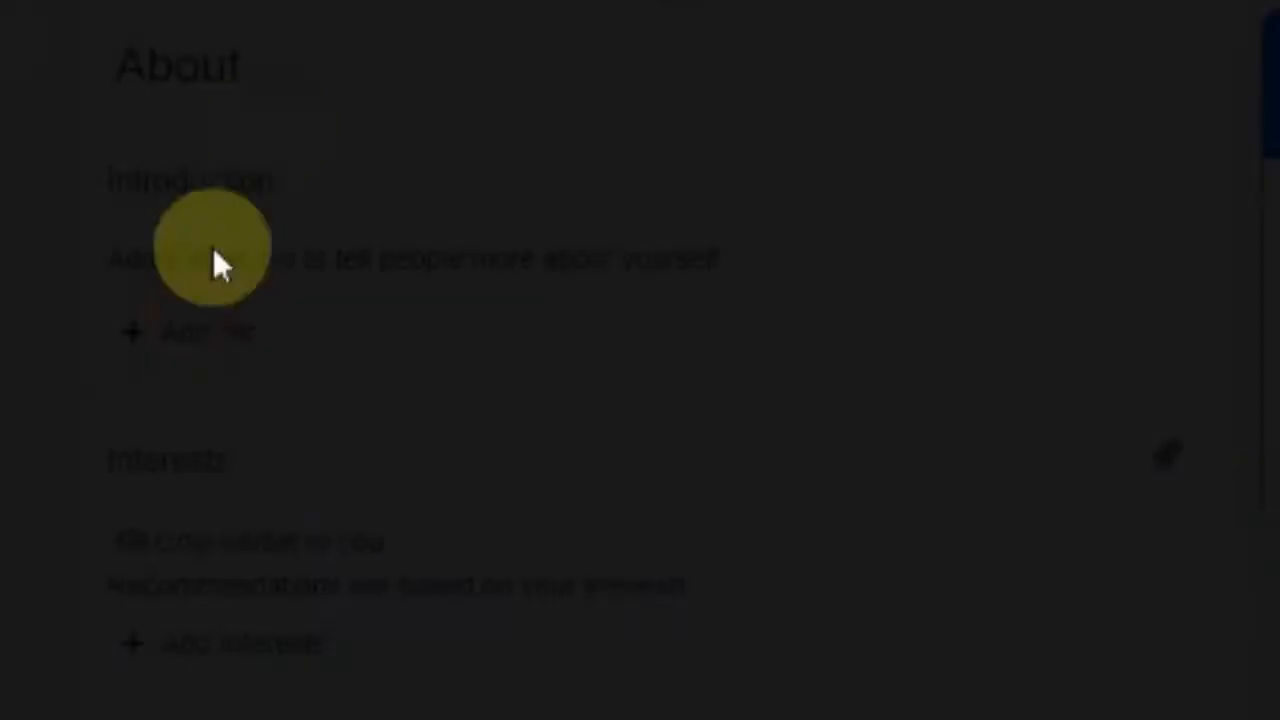
pyautogui.click(562, 295)
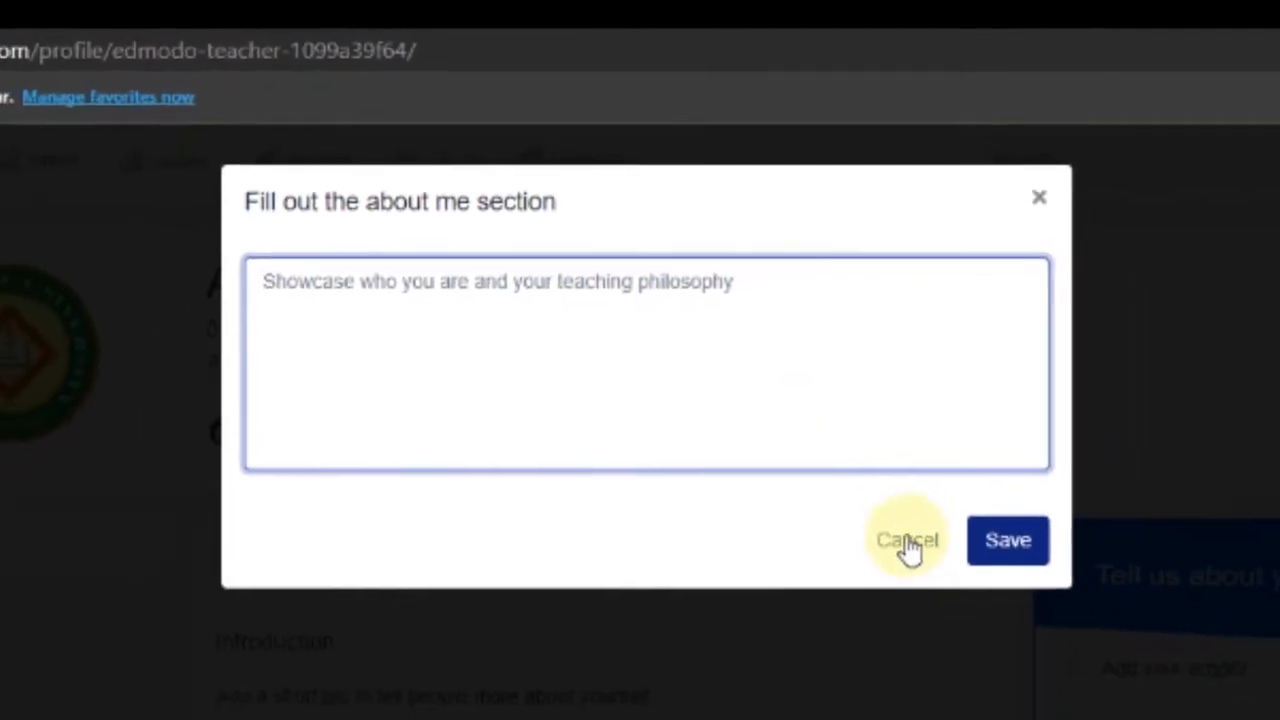
pyautogui.click(1006, 588)
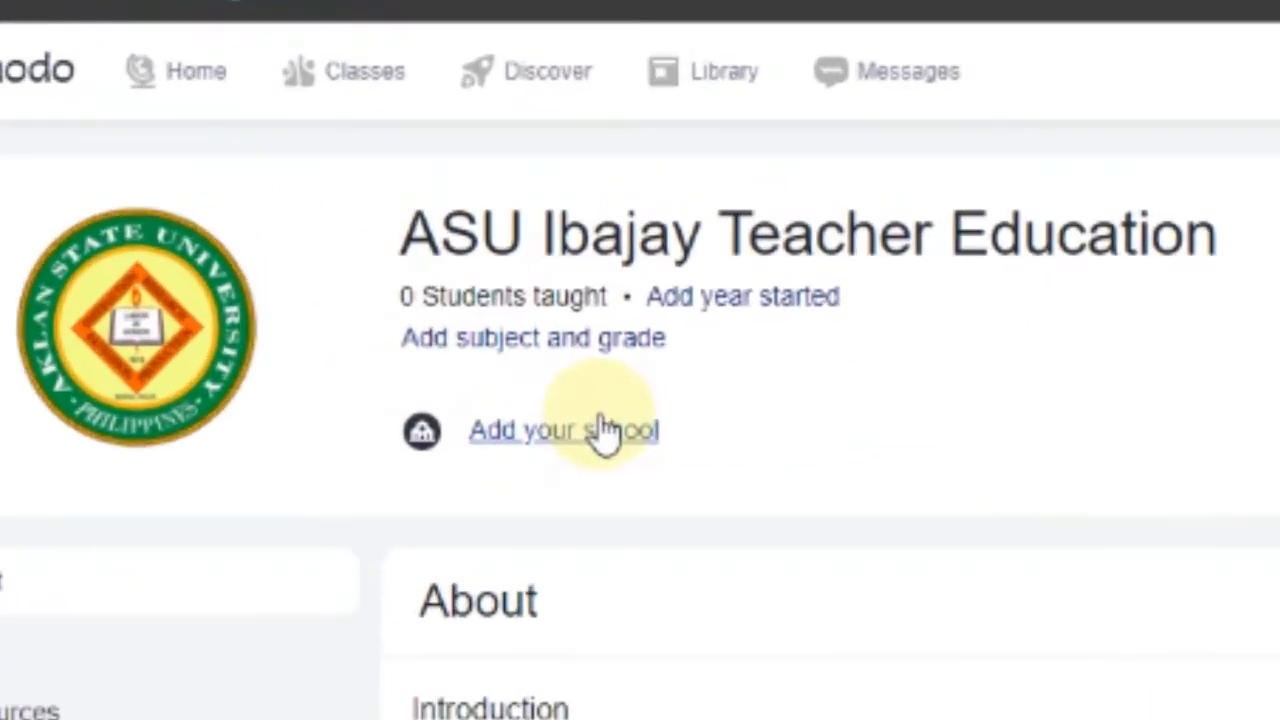
# Search 'Aklan State Univers' and select the College Of Hospitality And Rural Resource Management campus
pyautogui.click(451, 281)
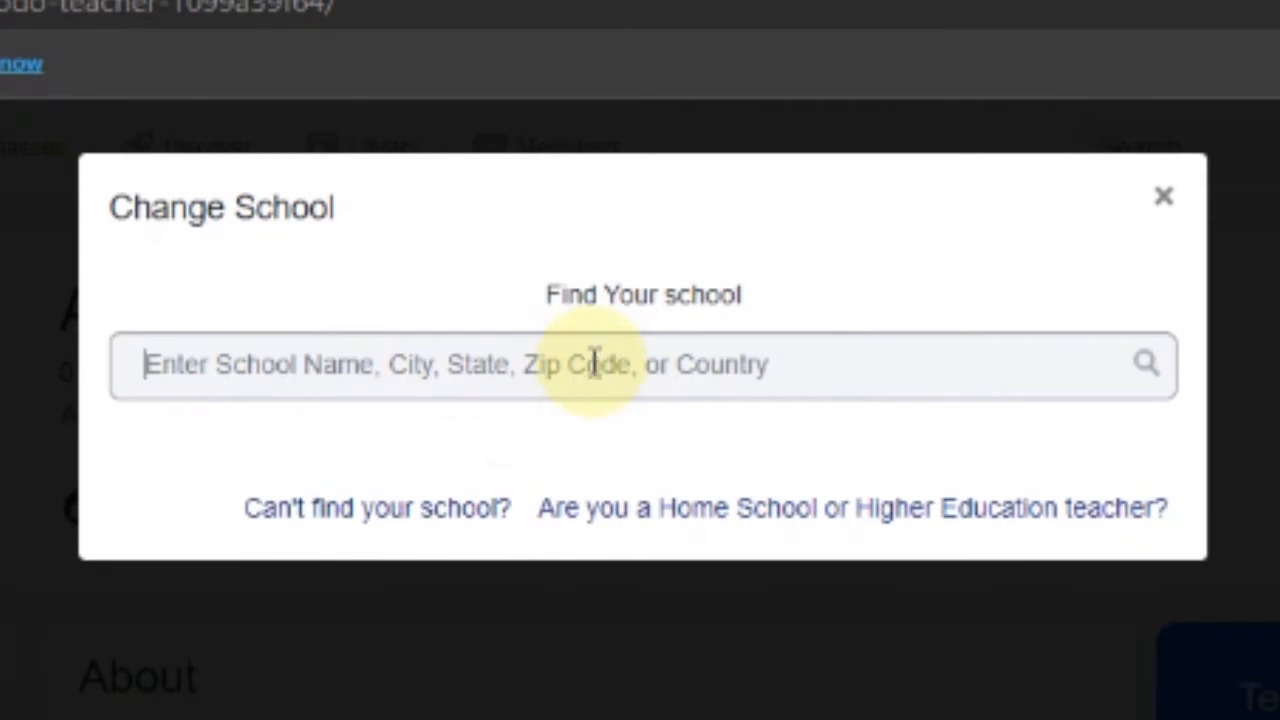
pyautogui.click(594, 363)
pyautogui.write('A')
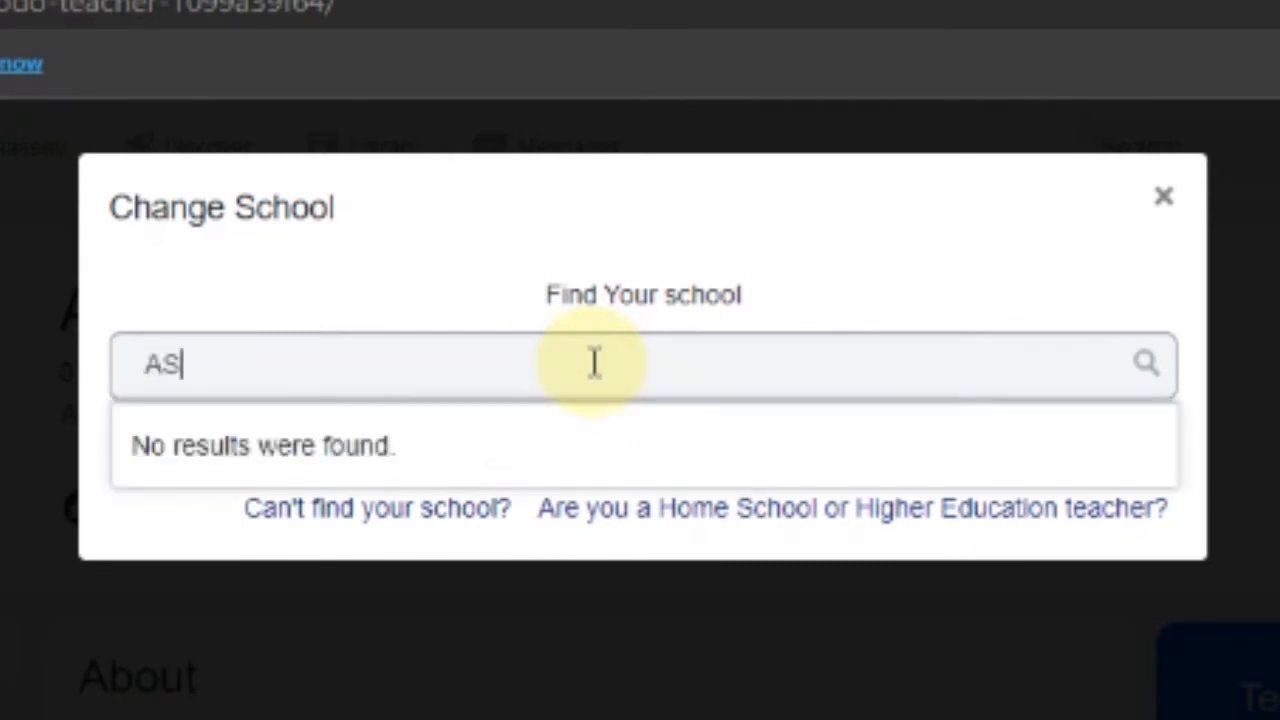
pyautogui.write('klan State University')
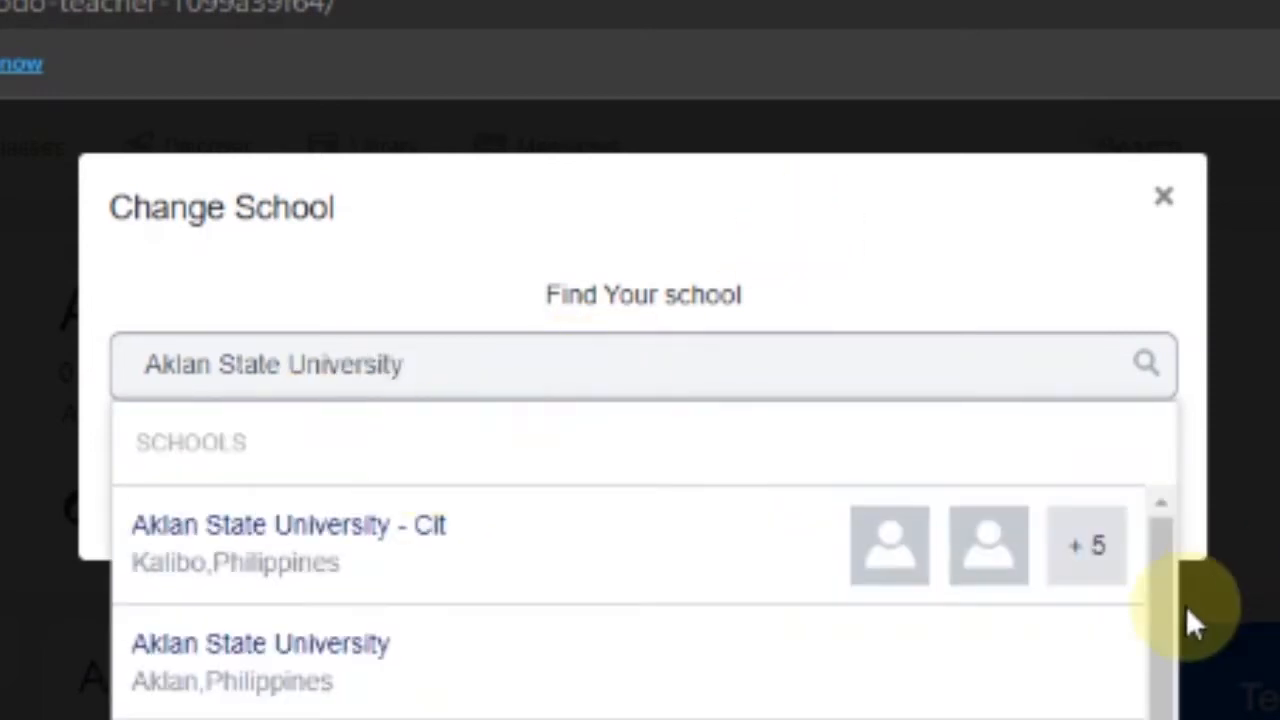
pyautogui.moveTo(1168, 634); pyautogui.dragTo(1158, 719)
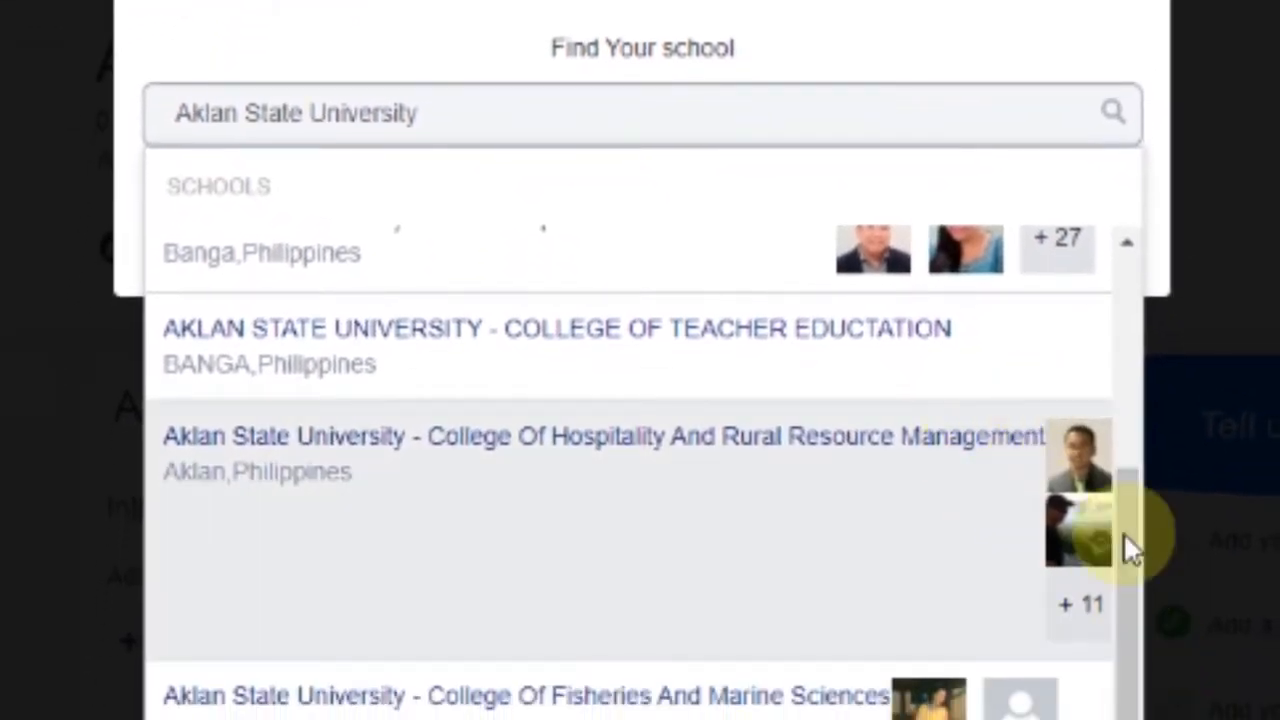
pyautogui.moveTo(1140, 584); pyautogui.dragTo(1123, 277)
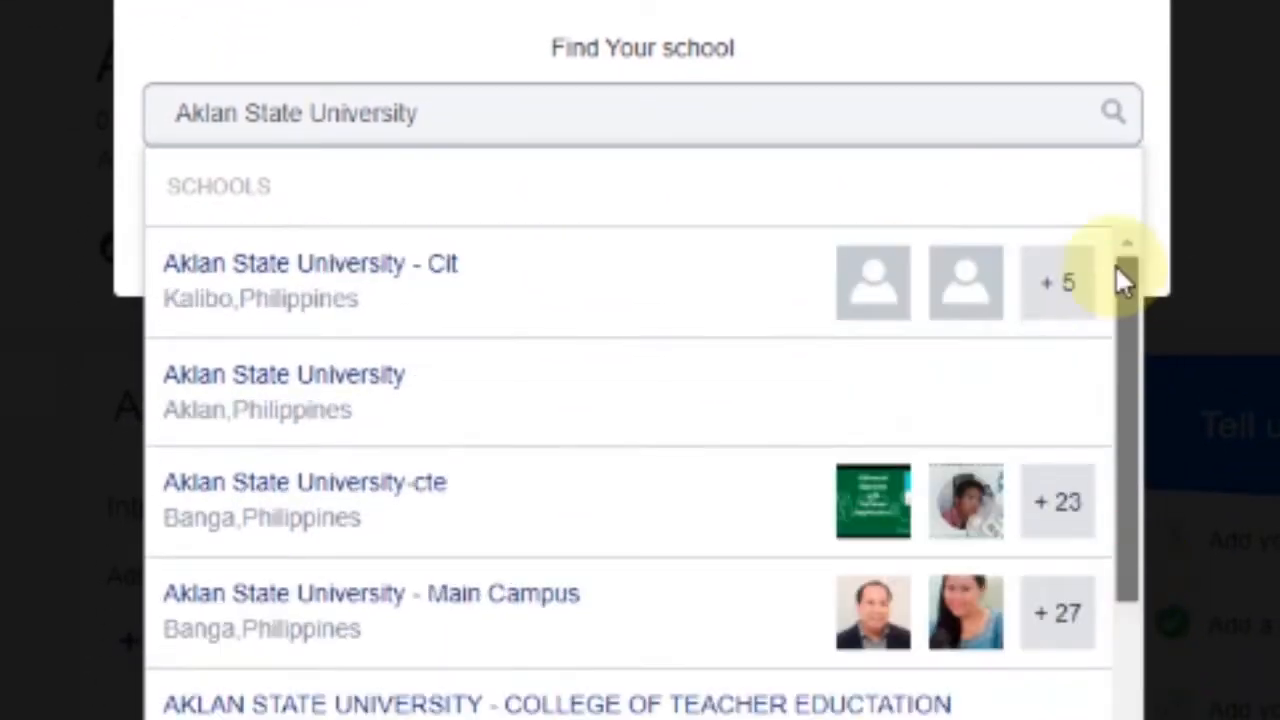
pyautogui.moveTo(1118, 378); pyautogui.dragTo(1143, 663)
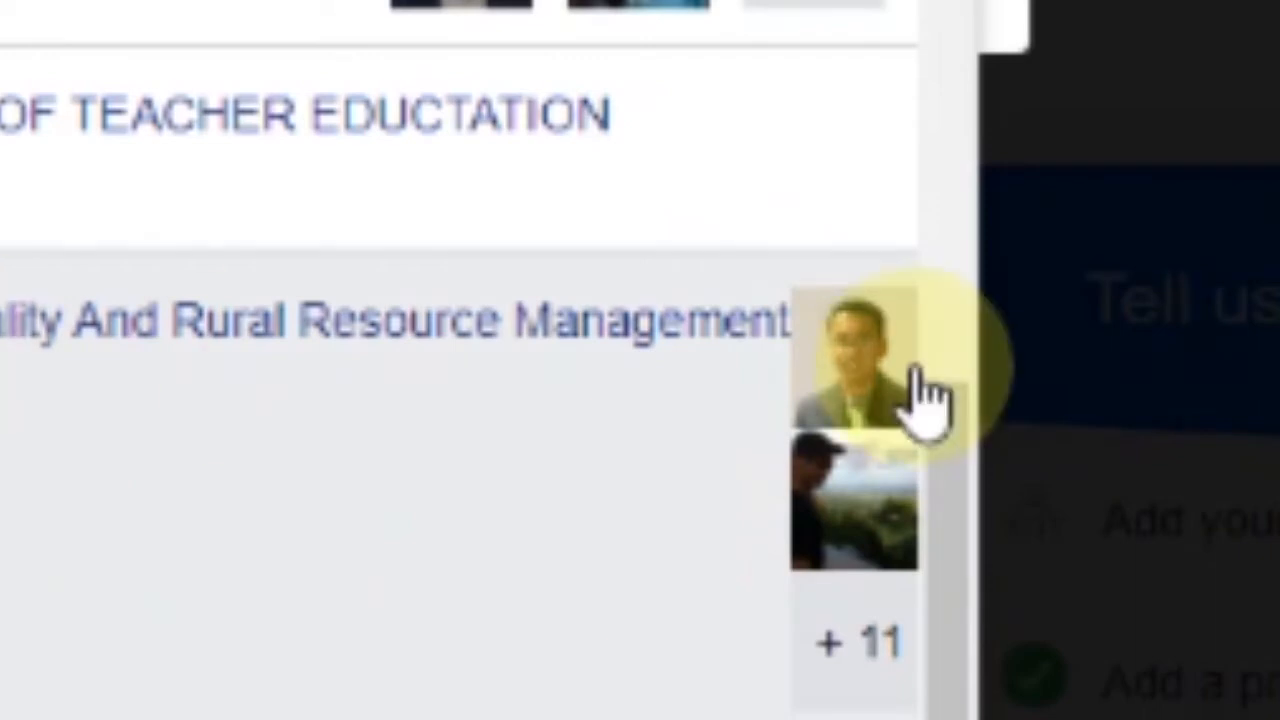
pyautogui.scroll(-2, 900, 600)
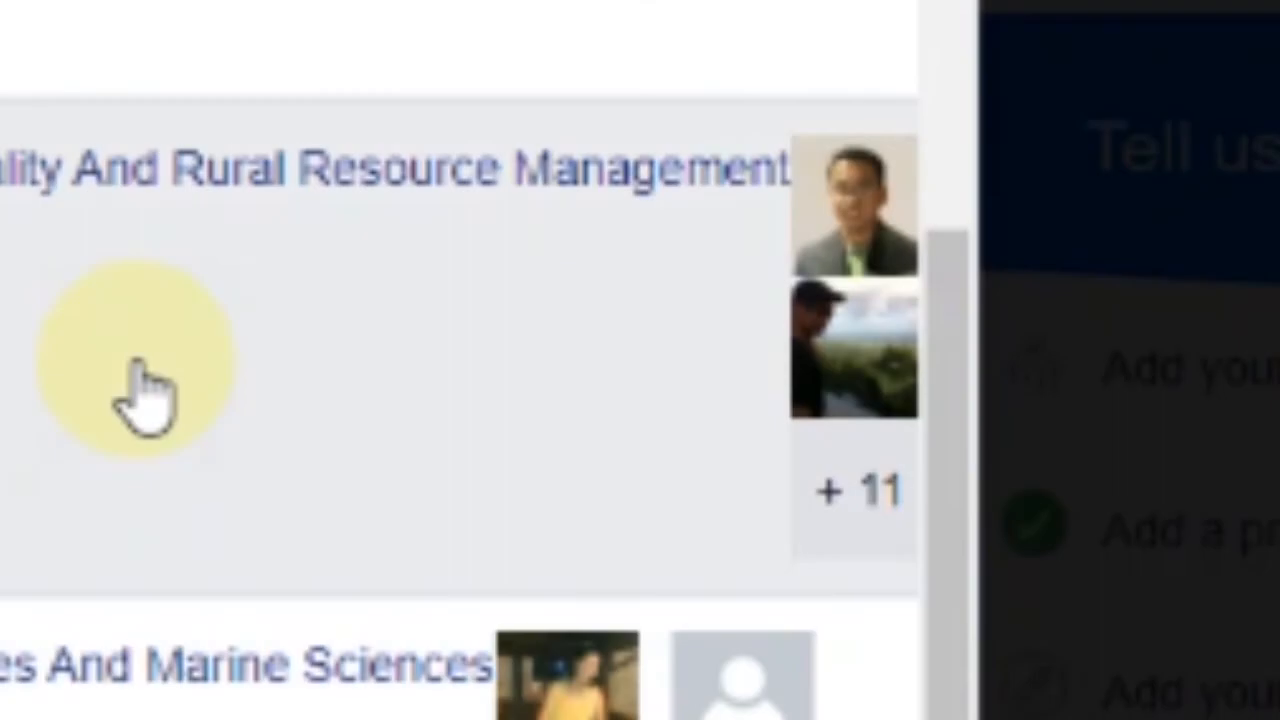
pyautogui.click(10, 345)
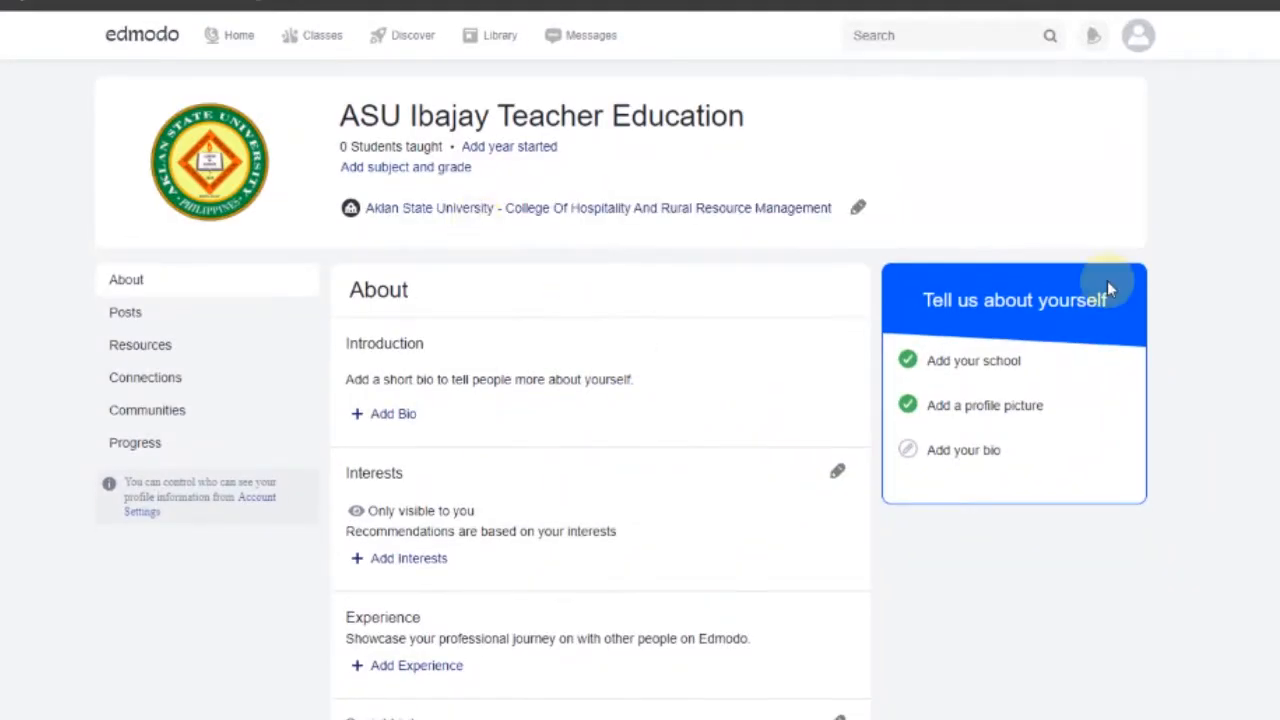
pyautogui.scroll(-4, 505, 333)
pyautogui.scroll(4, 449, 300)
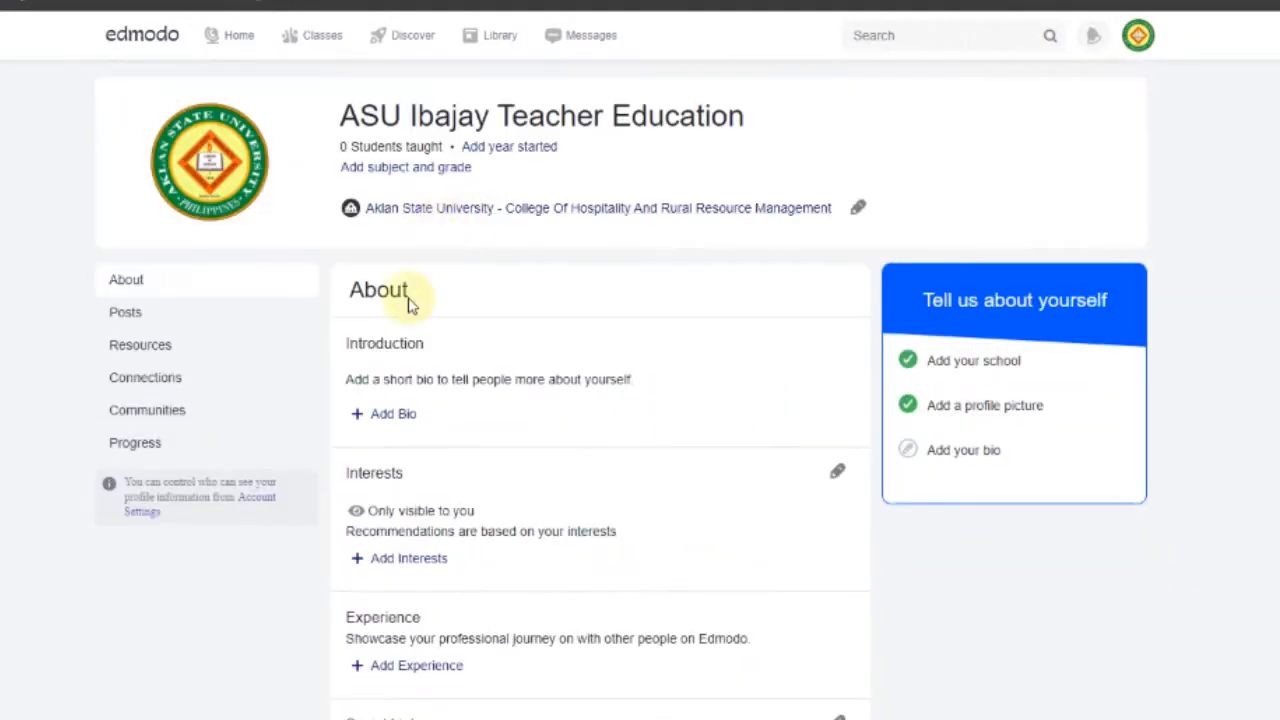
# Move between the Classes overview and Home feed, ending on the Discover resources page
pyautogui.scroll(-2, 409, 303)
pyautogui.scroll(-9, 566, 431)
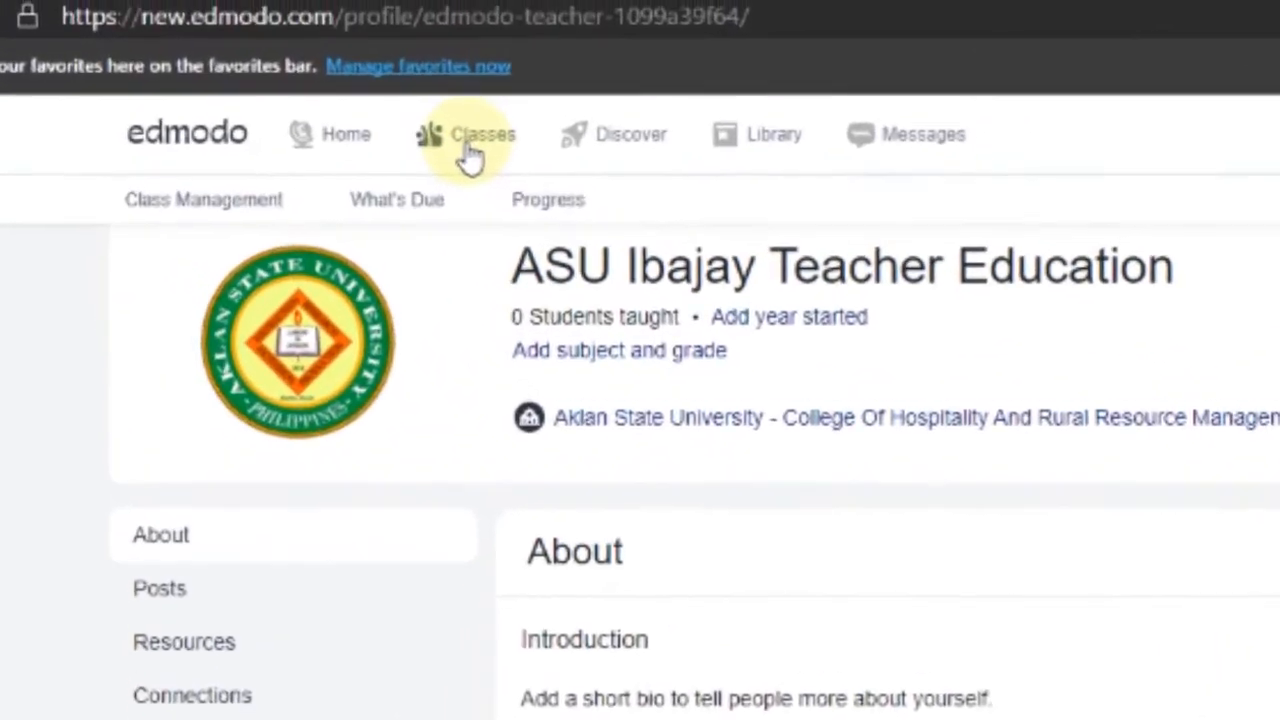
pyautogui.click(320, 36)
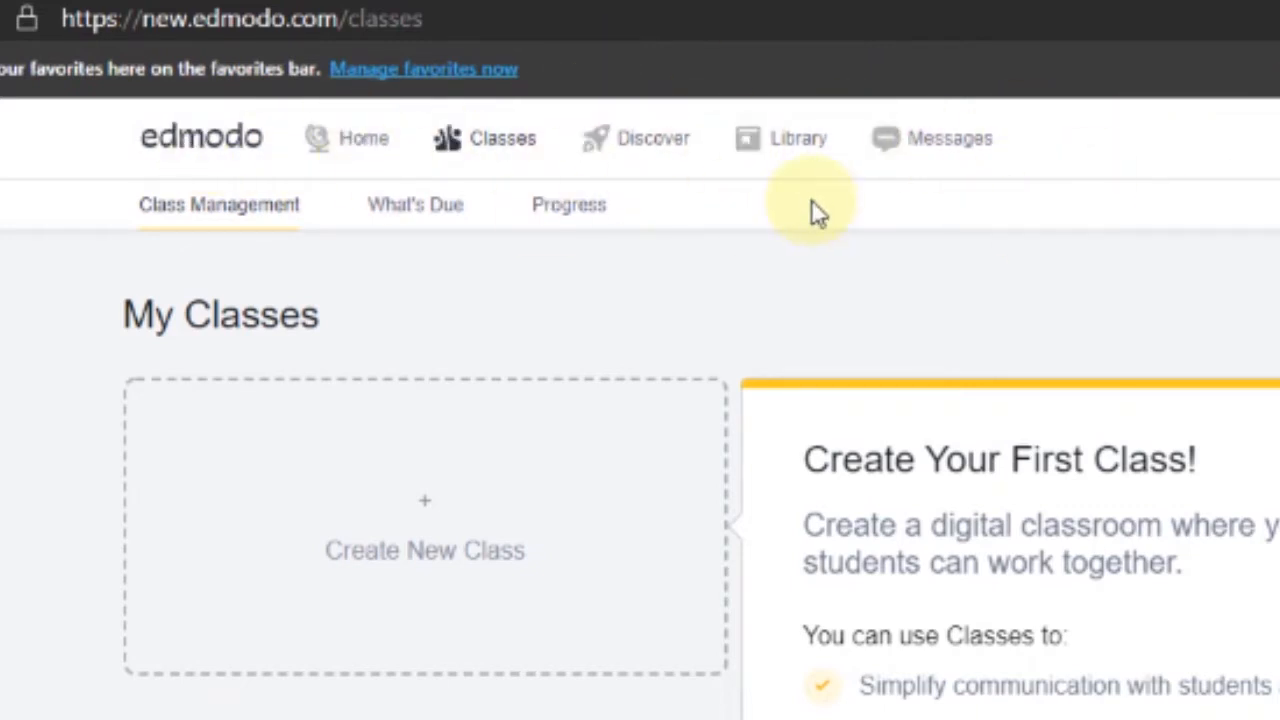
pyautogui.click(357, 132)
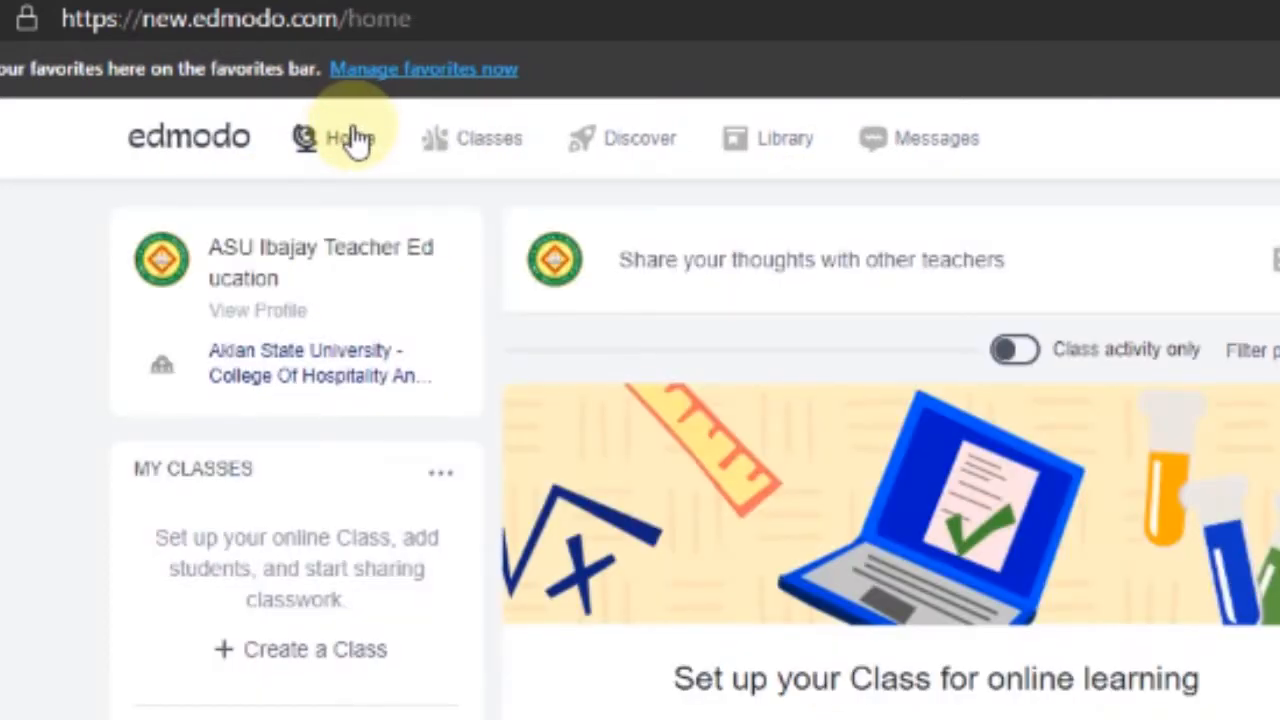
pyautogui.moveTo(455, 187)
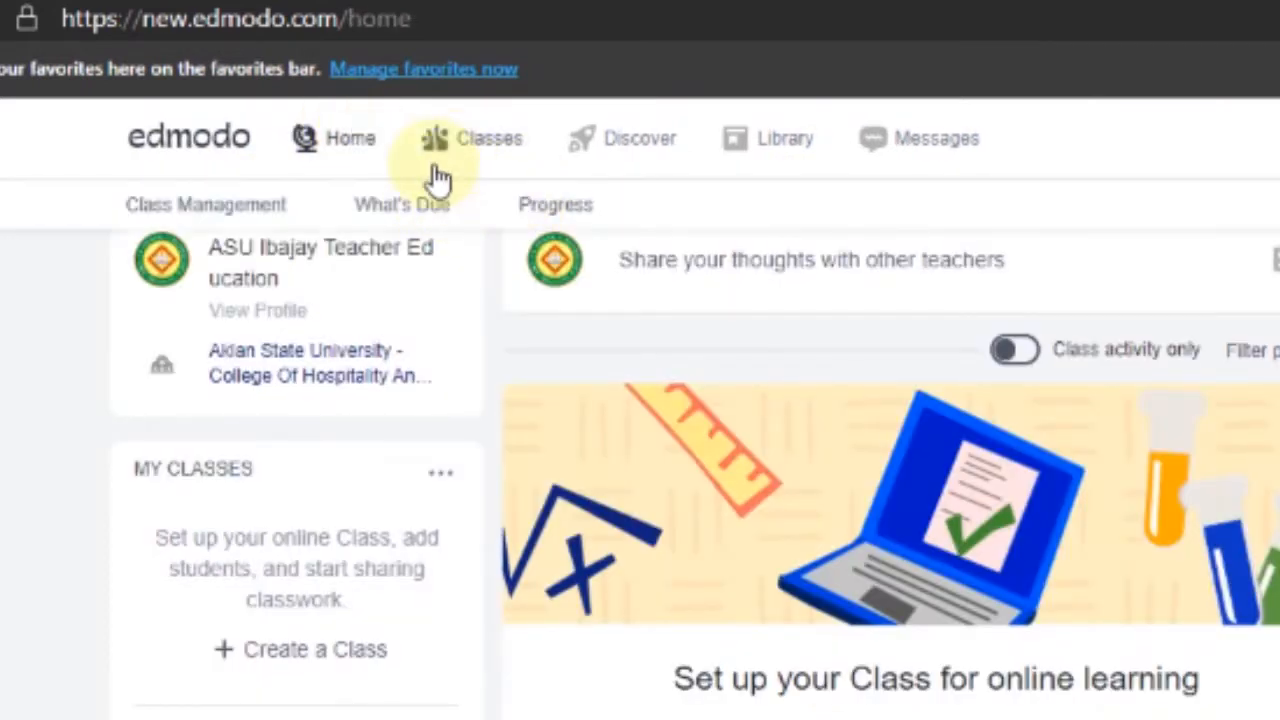
pyautogui.click(475, 148)
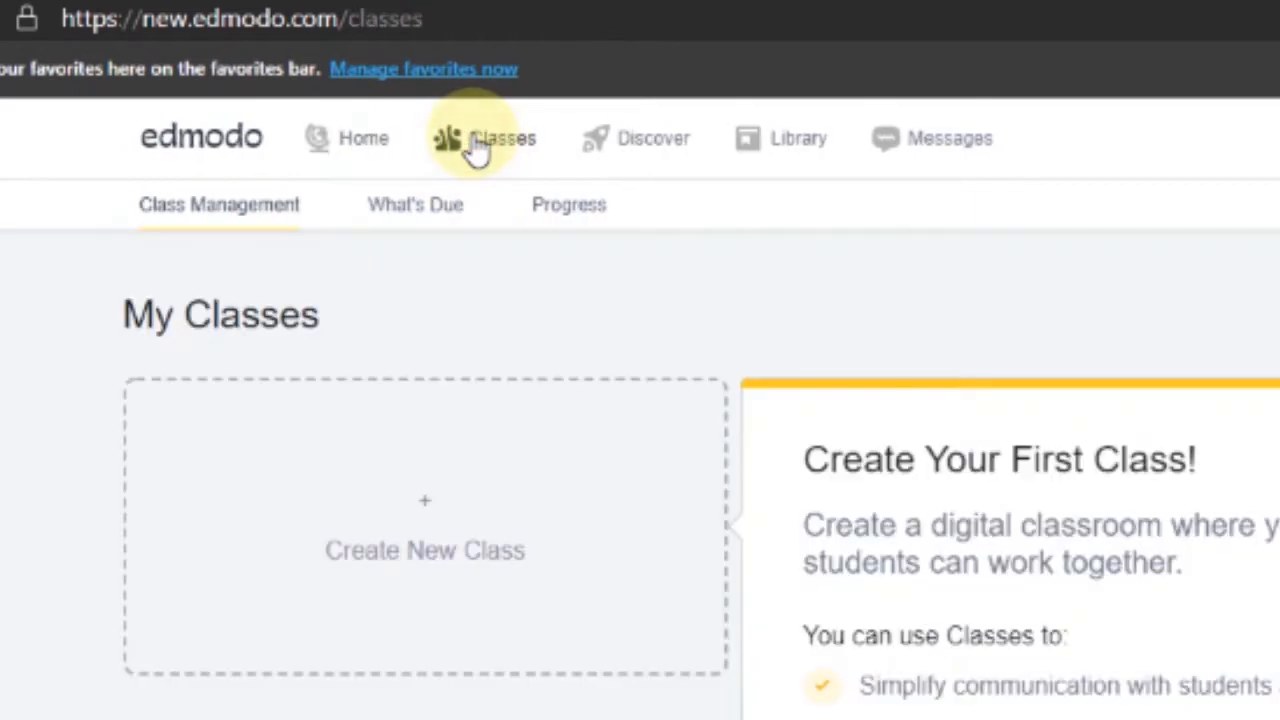
pyautogui.click(658, 140)
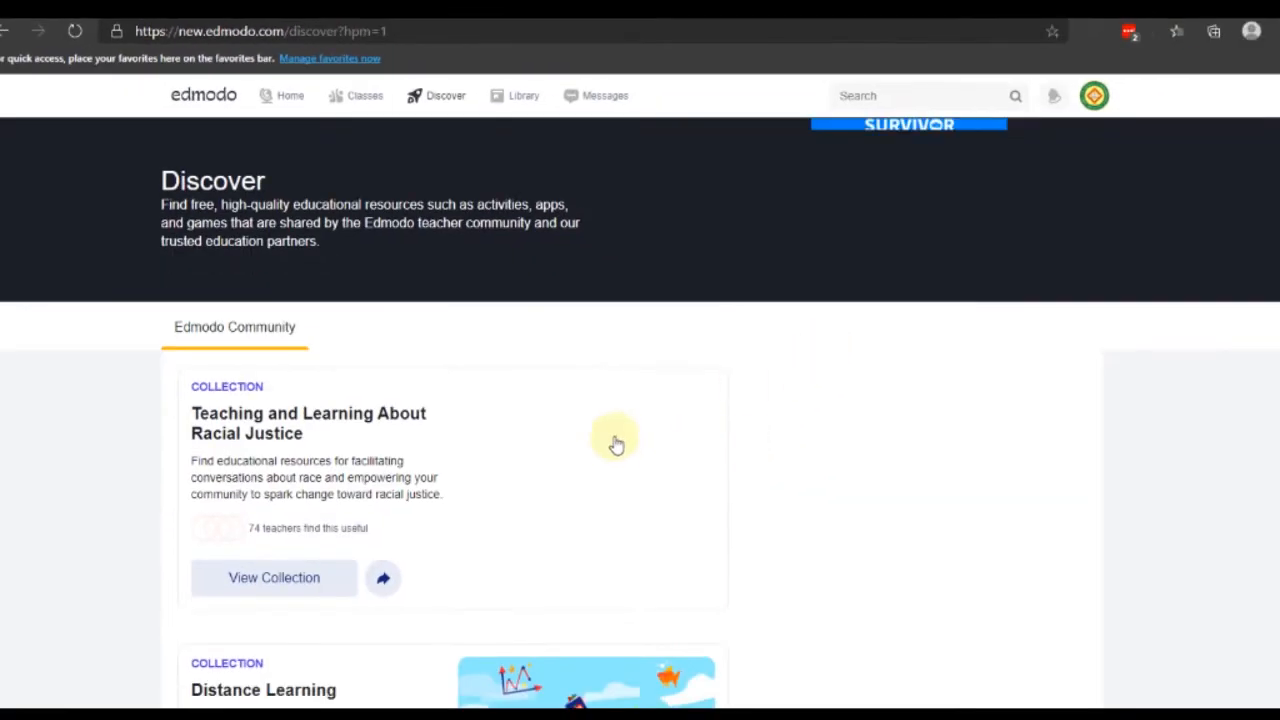
# Scroll through Discover's videos and collections, then open the Library of teaching materials
pyautogui.scroll(-4, 650, 447)
pyautogui.scroll(1, 661, 444)
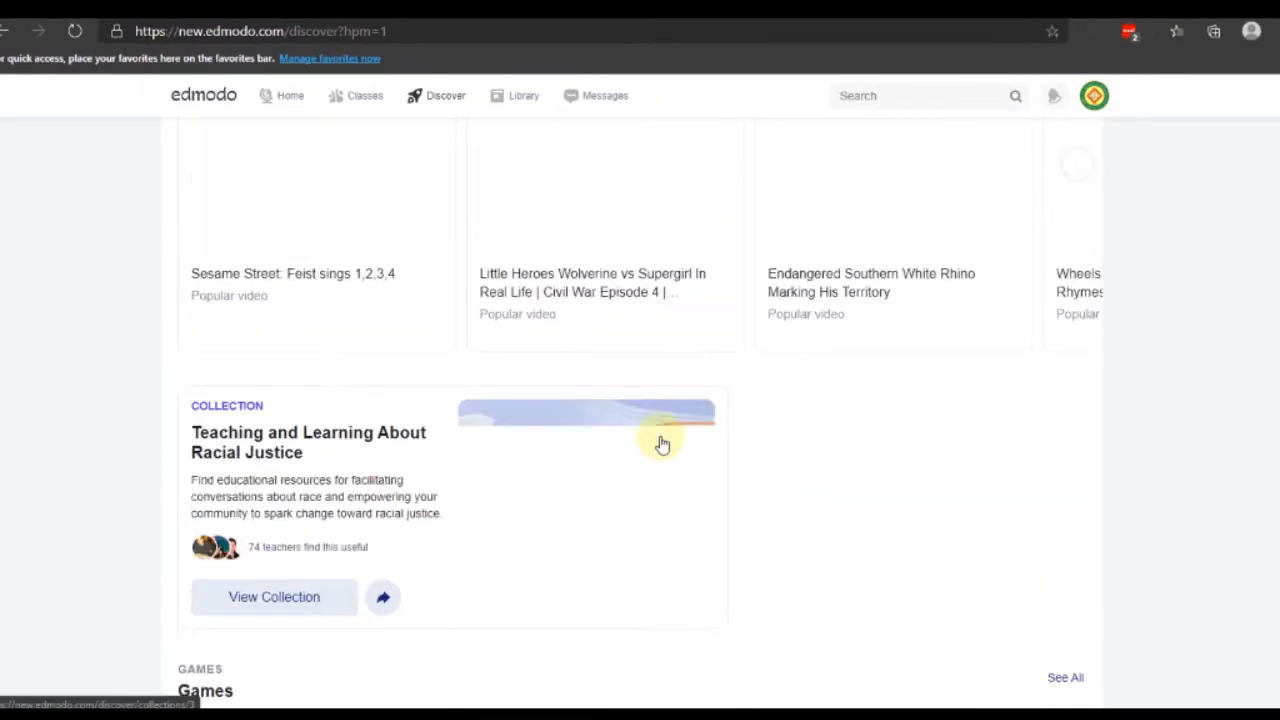
pyautogui.scroll(4, 660, 440)
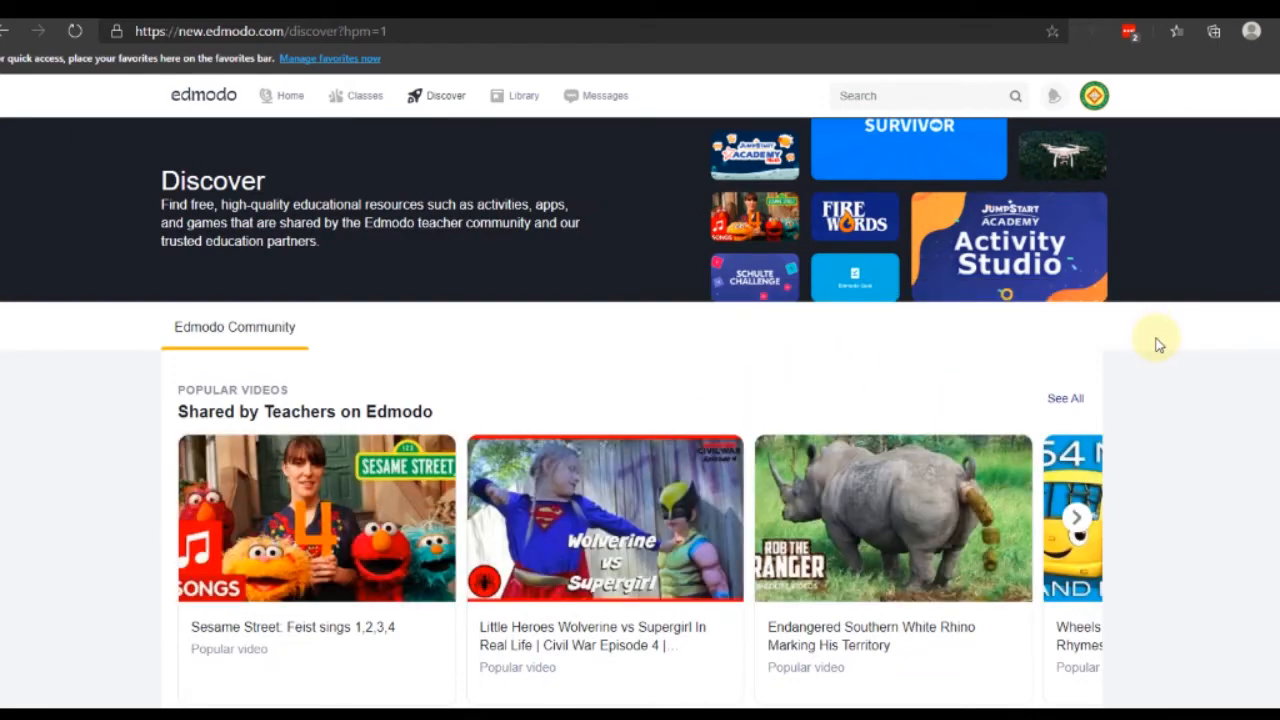
pyautogui.scroll(-3, 1108, 471)
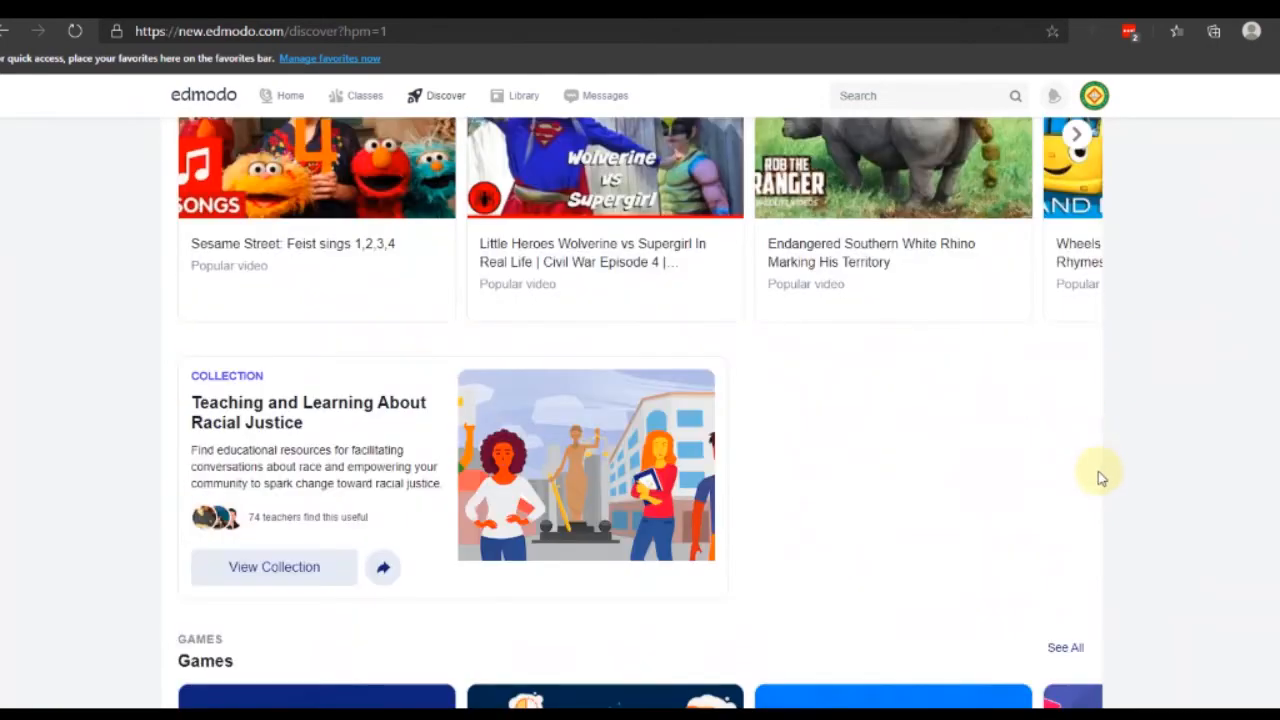
pyautogui.scroll(3, 1100, 471)
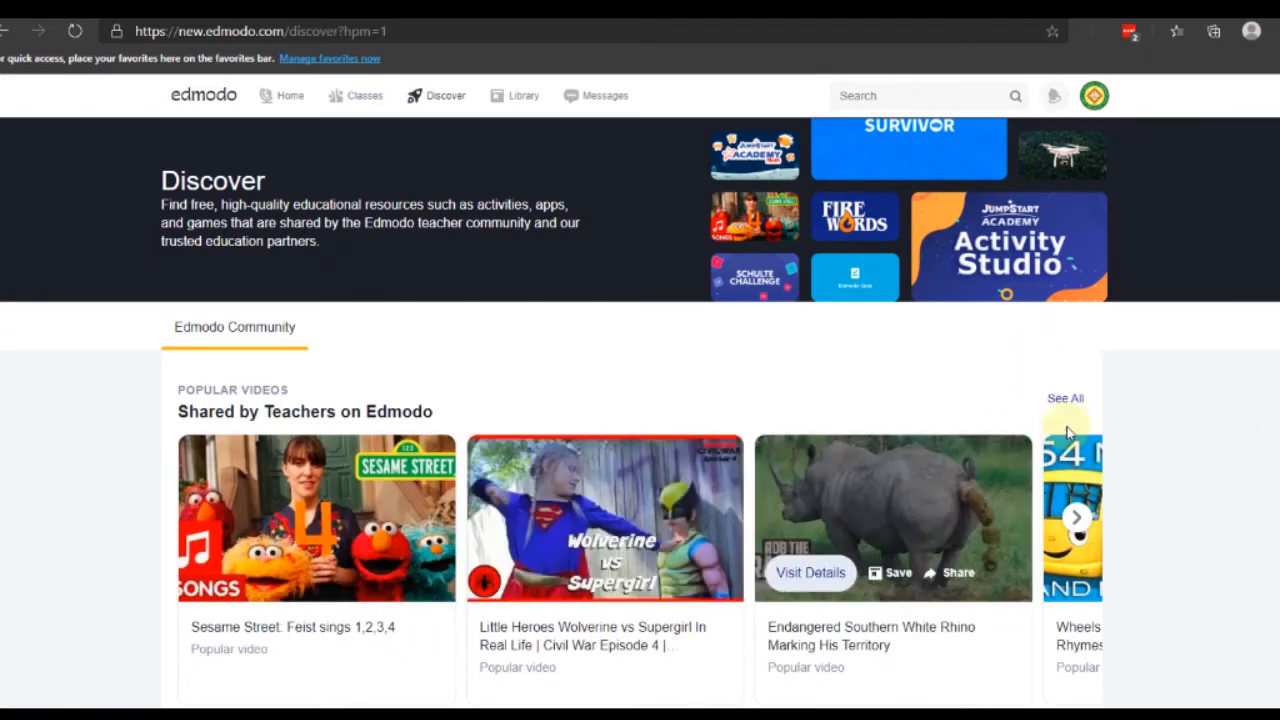
pyautogui.scroll(-1, 1035, 495)
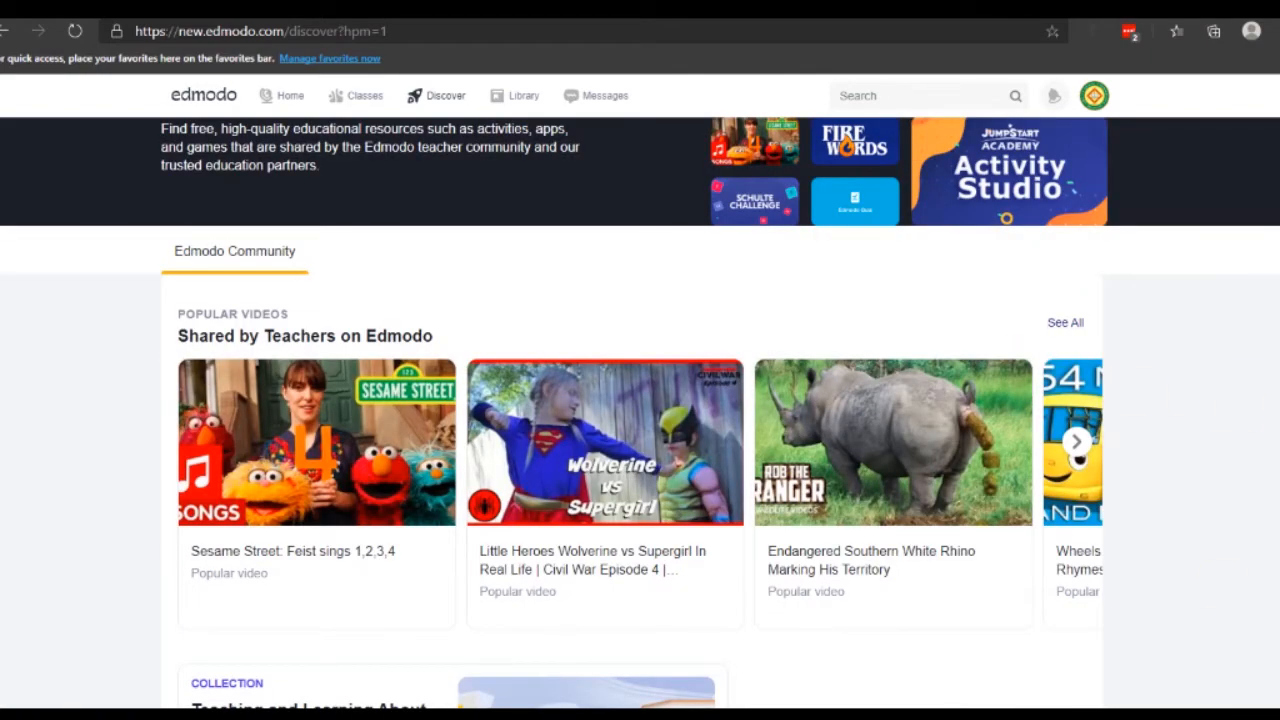
pyautogui.scroll(1, 654, 363)
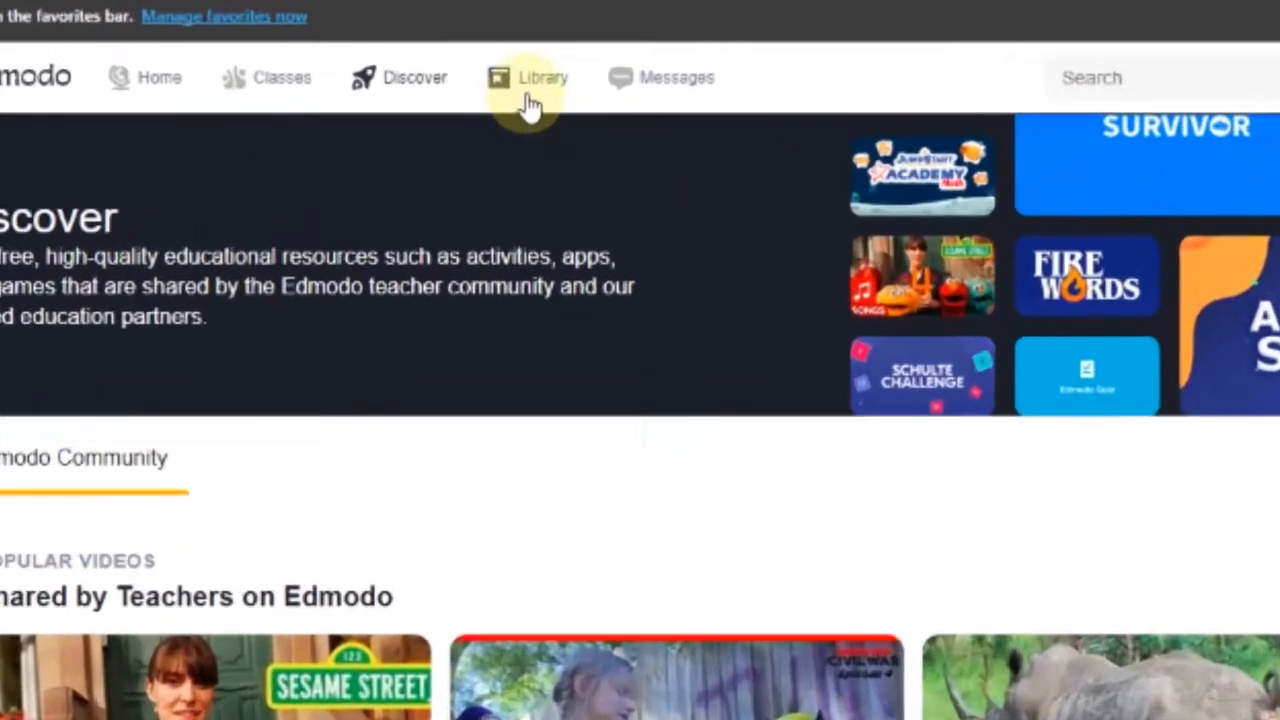
pyautogui.click(518, 96)
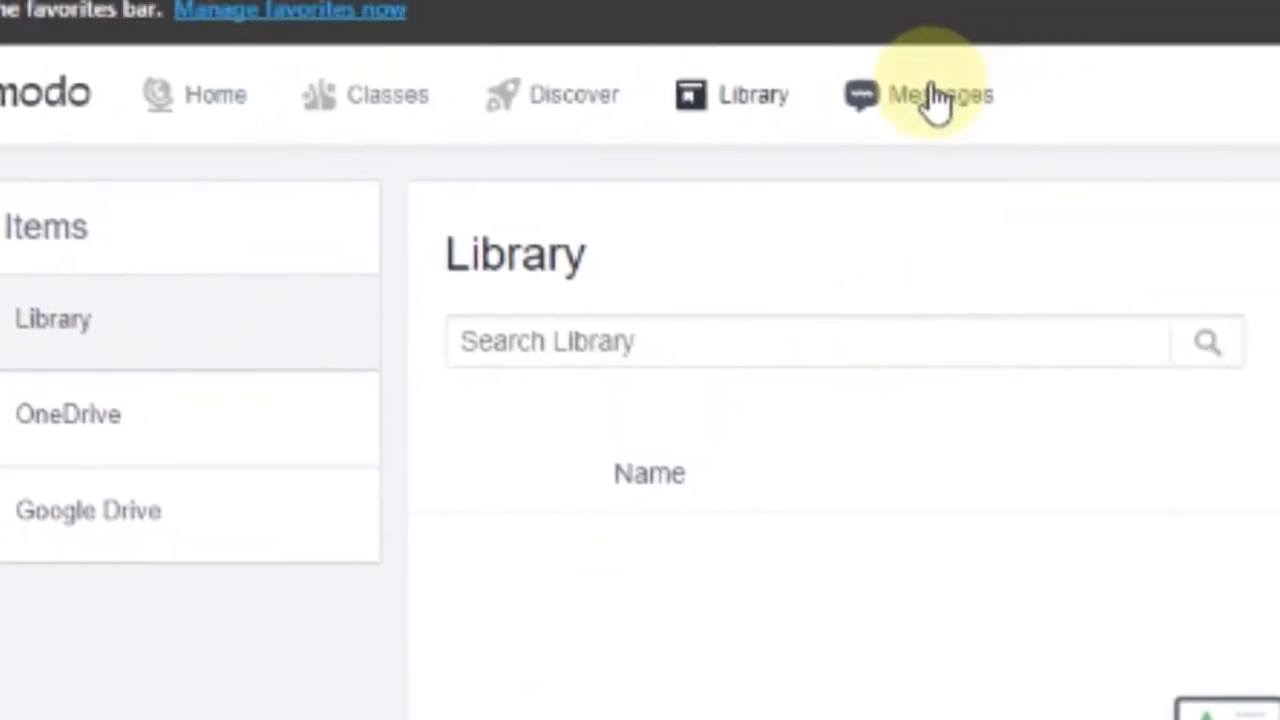
# Go to the Messages page and place the cursor in the Search box
pyautogui.click(935, 100)
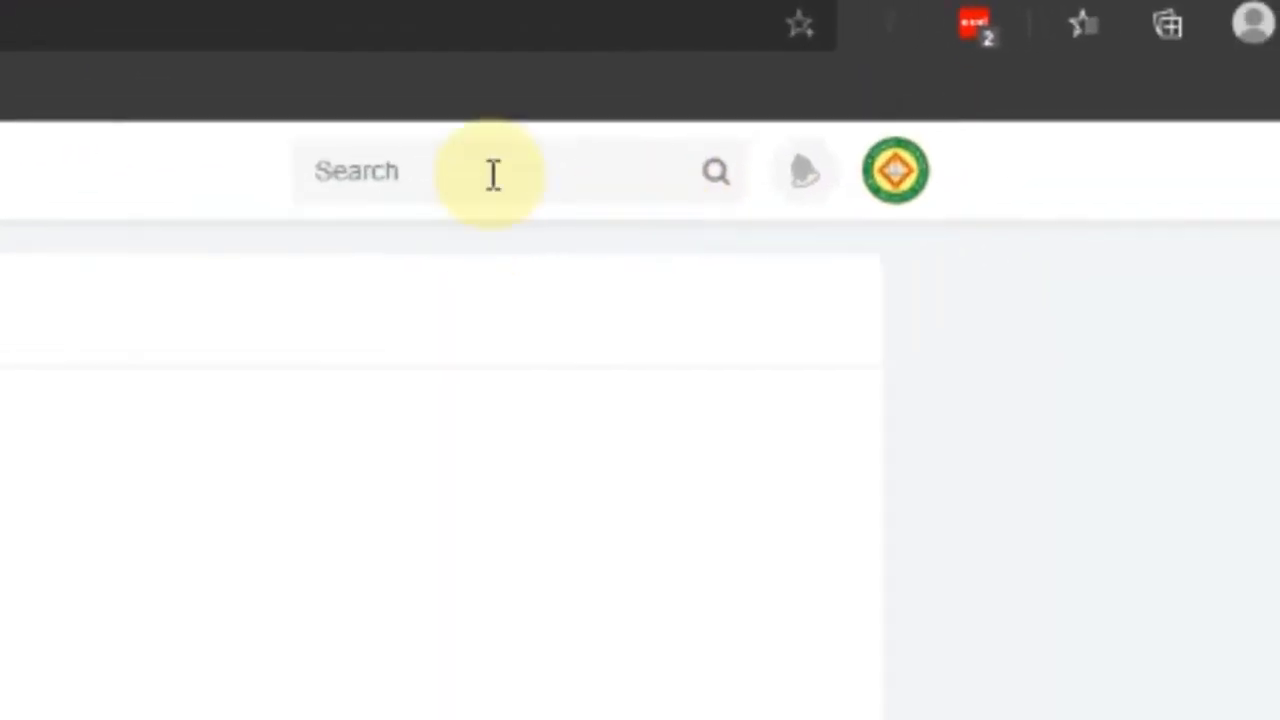
pyautogui.click(493, 174)
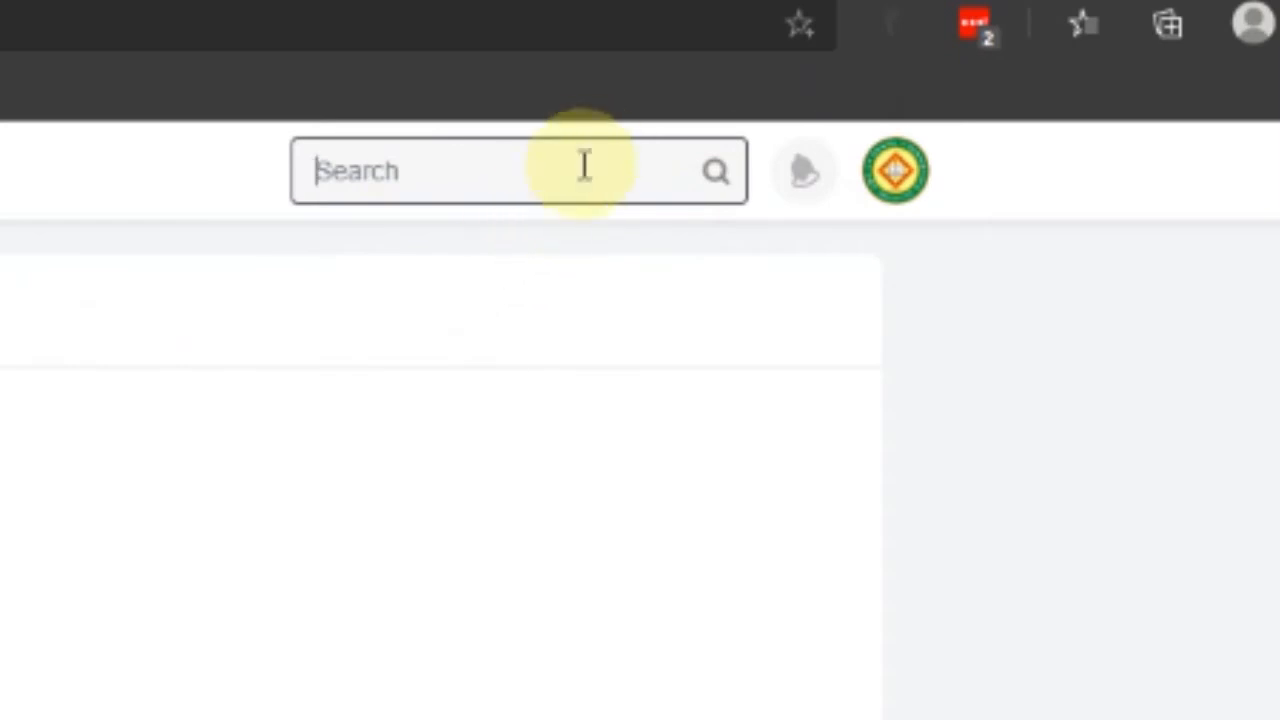
pyautogui.click(1066, 223)
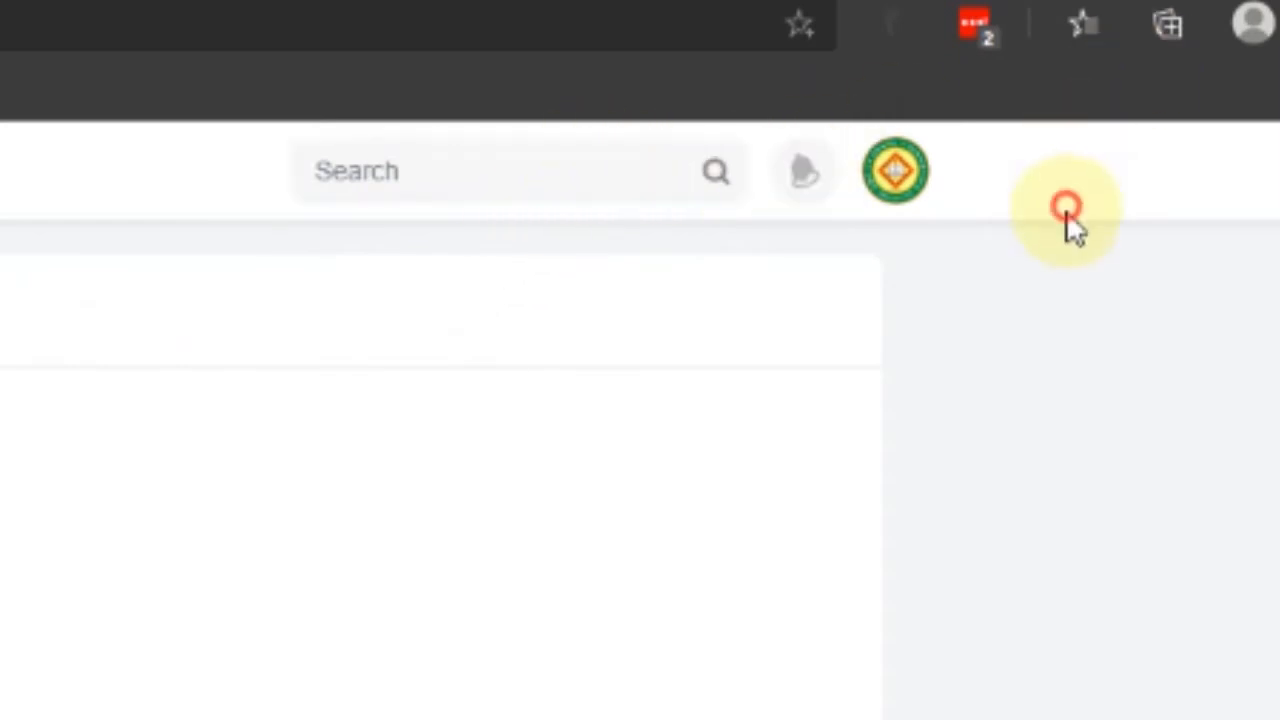
pyautogui.click(806, 195)
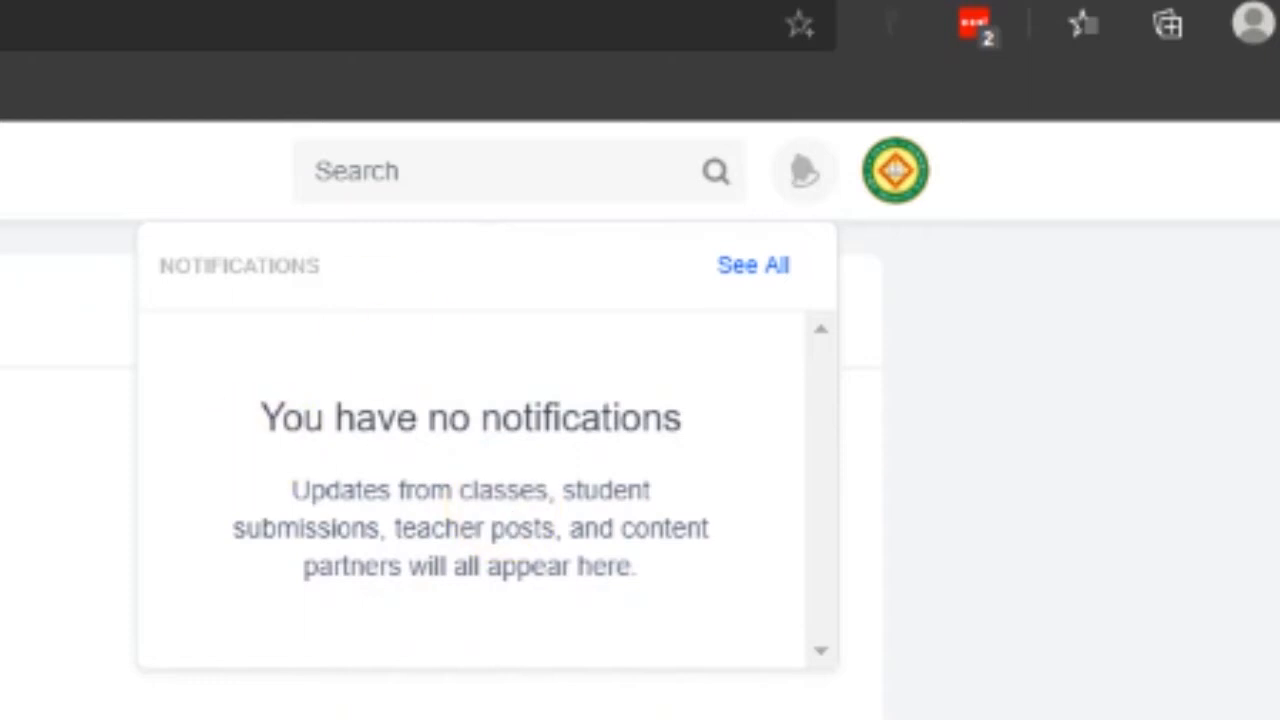
pyautogui.click(1208, 180)
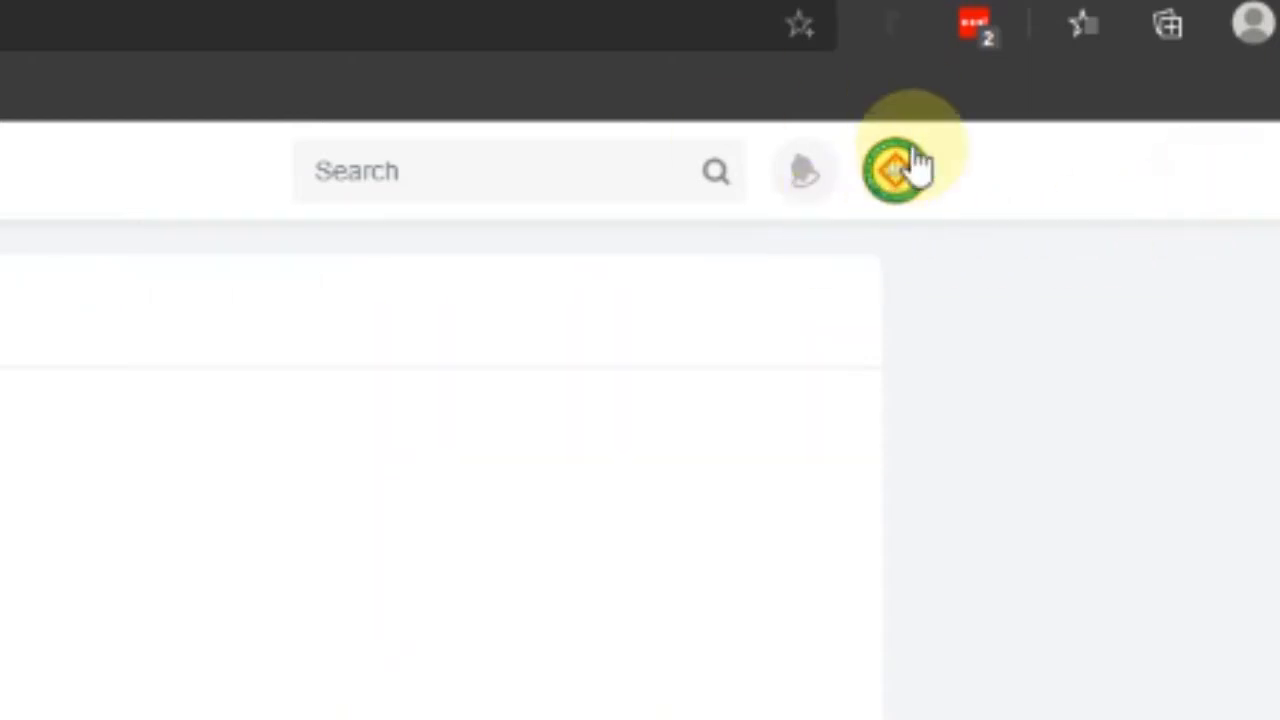
pyautogui.click(897, 176)
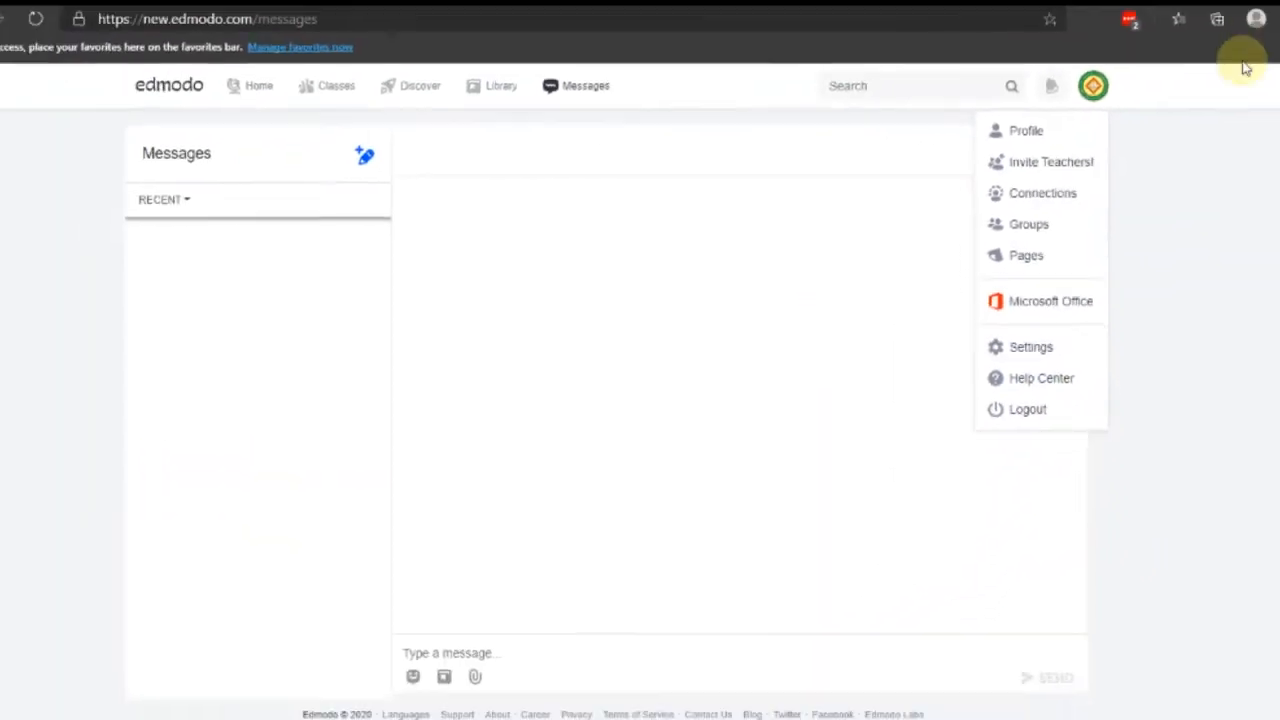
pyautogui.click(1222, 98)
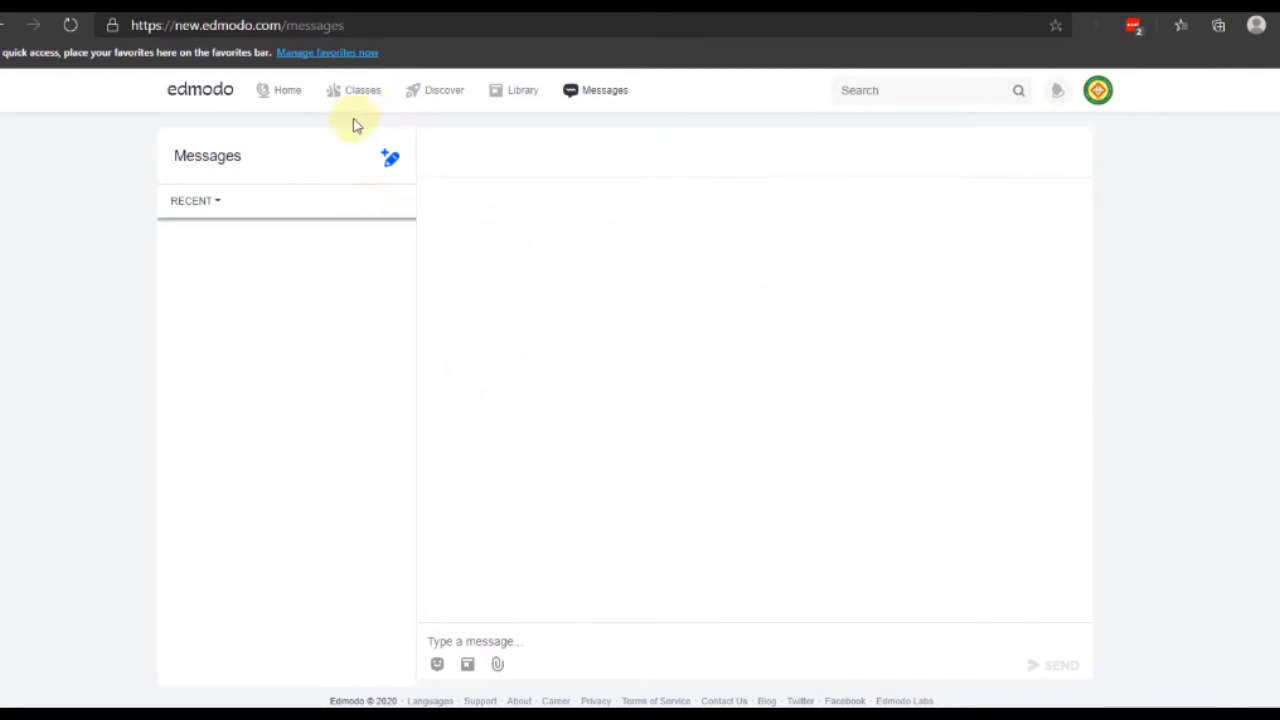
# From the Classes overview, start a new class named 'Edmodo Create-a-Quiz!'
pyautogui.moveTo(363, 105)
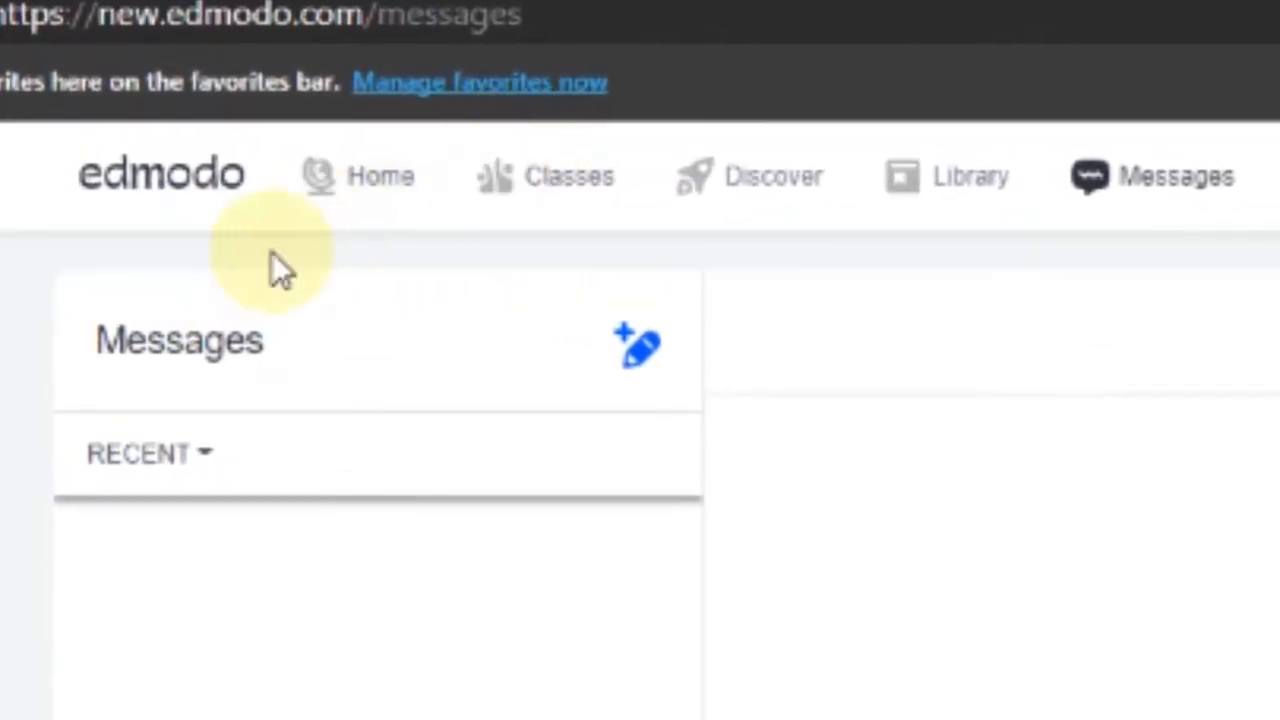
pyautogui.moveTo(541, 187)
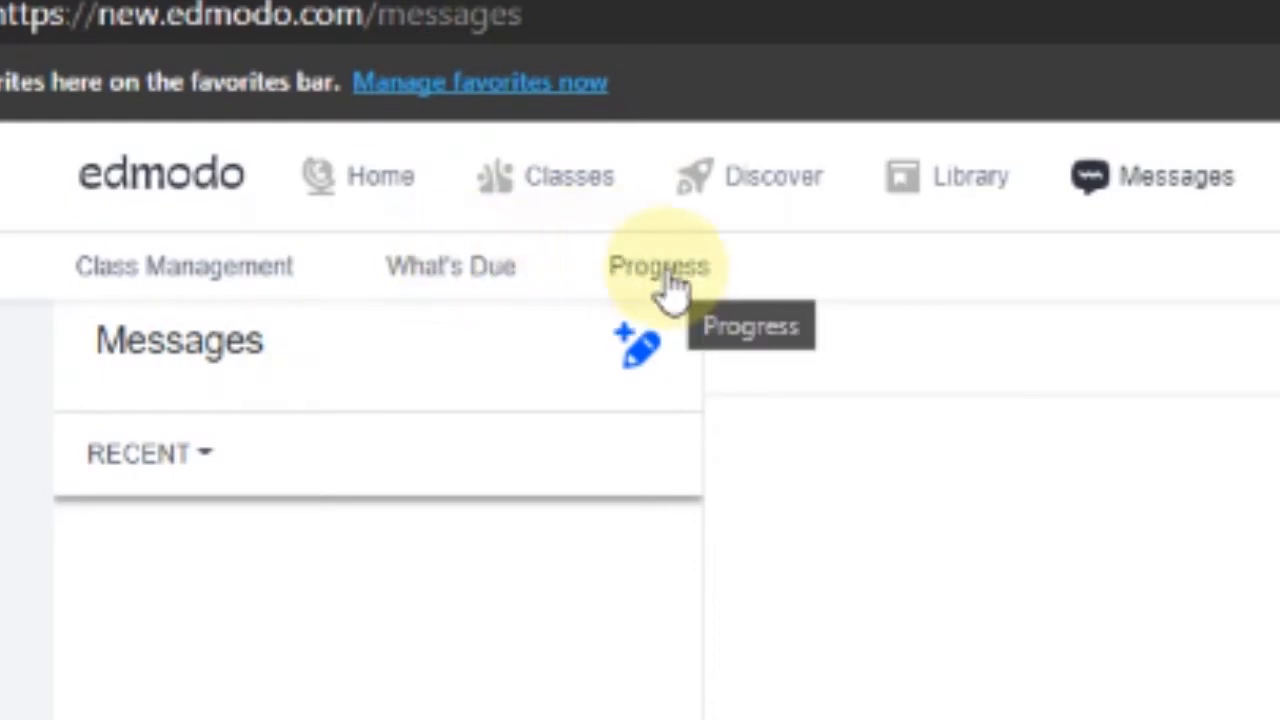
pyautogui.click(565, 178)
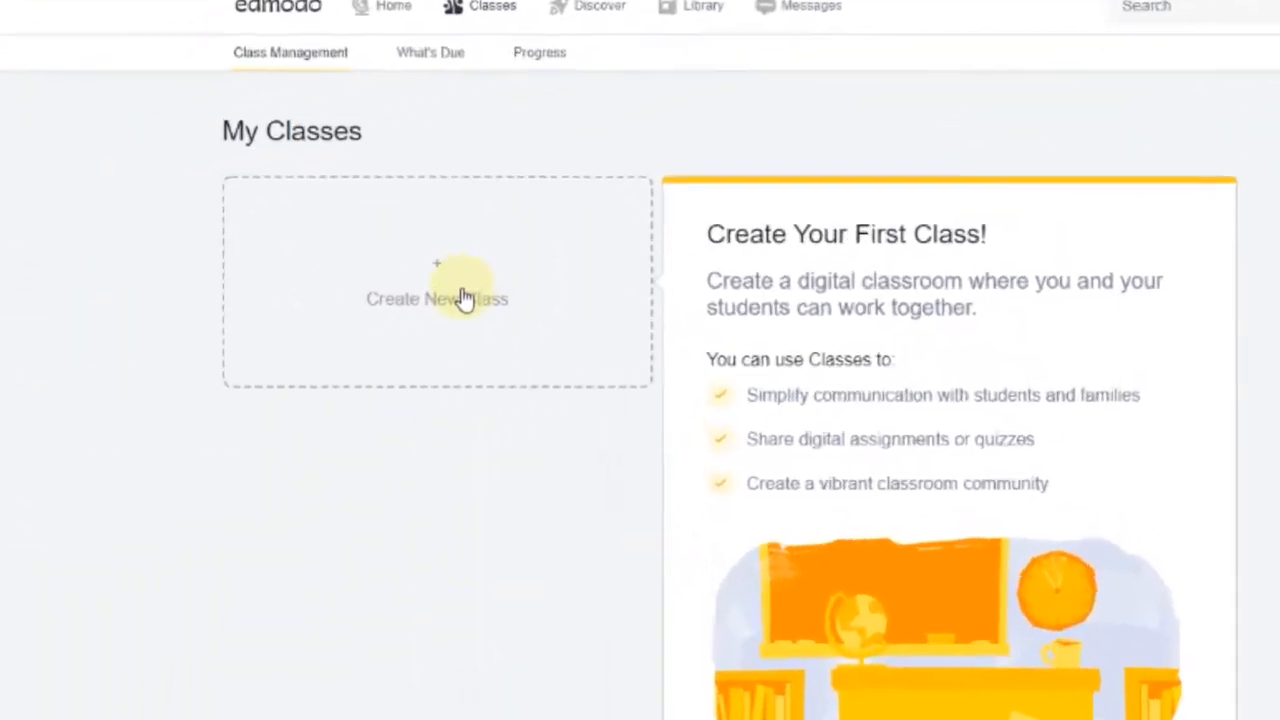
pyautogui.click(329, 306)
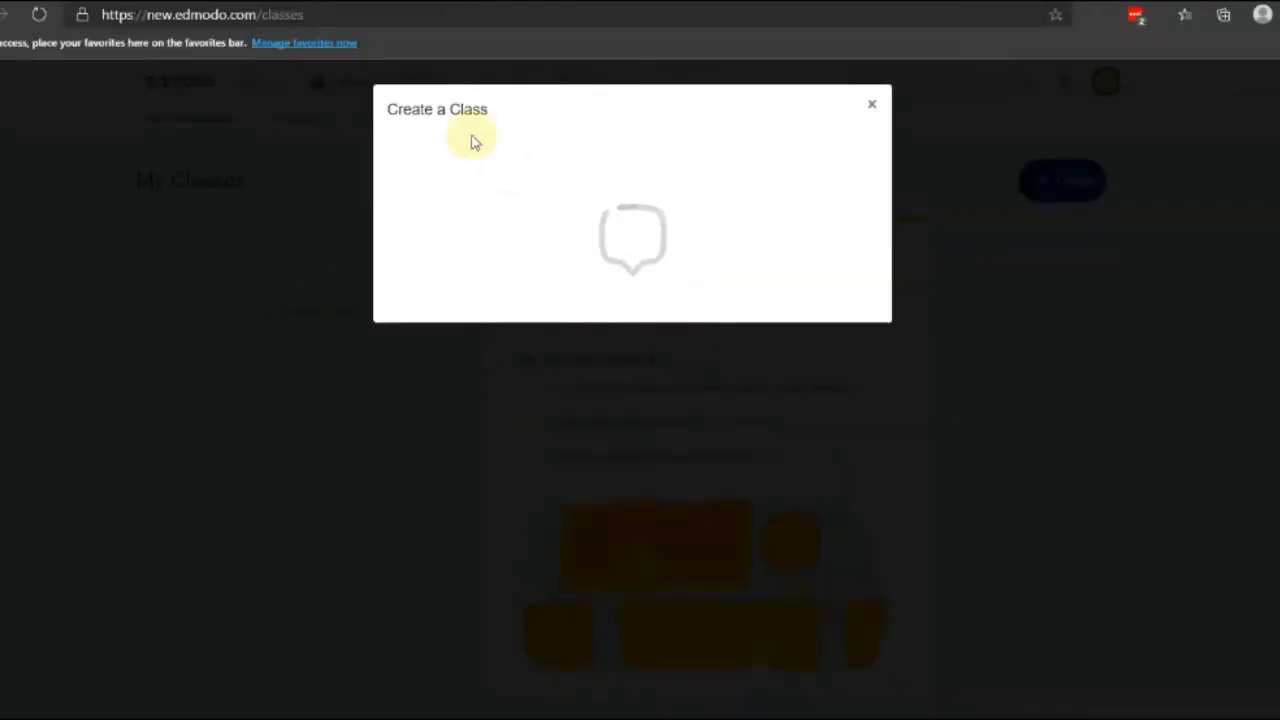
pyautogui.click(417, 153)
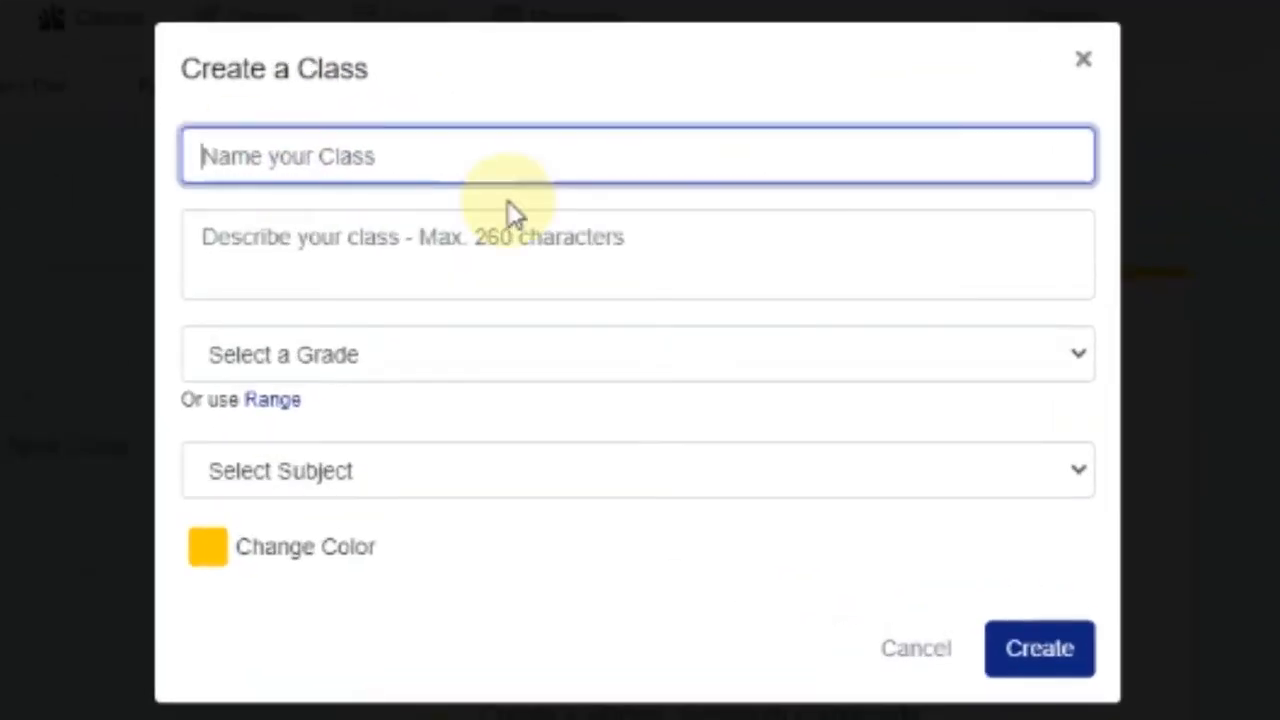
pyautogui.write('E')
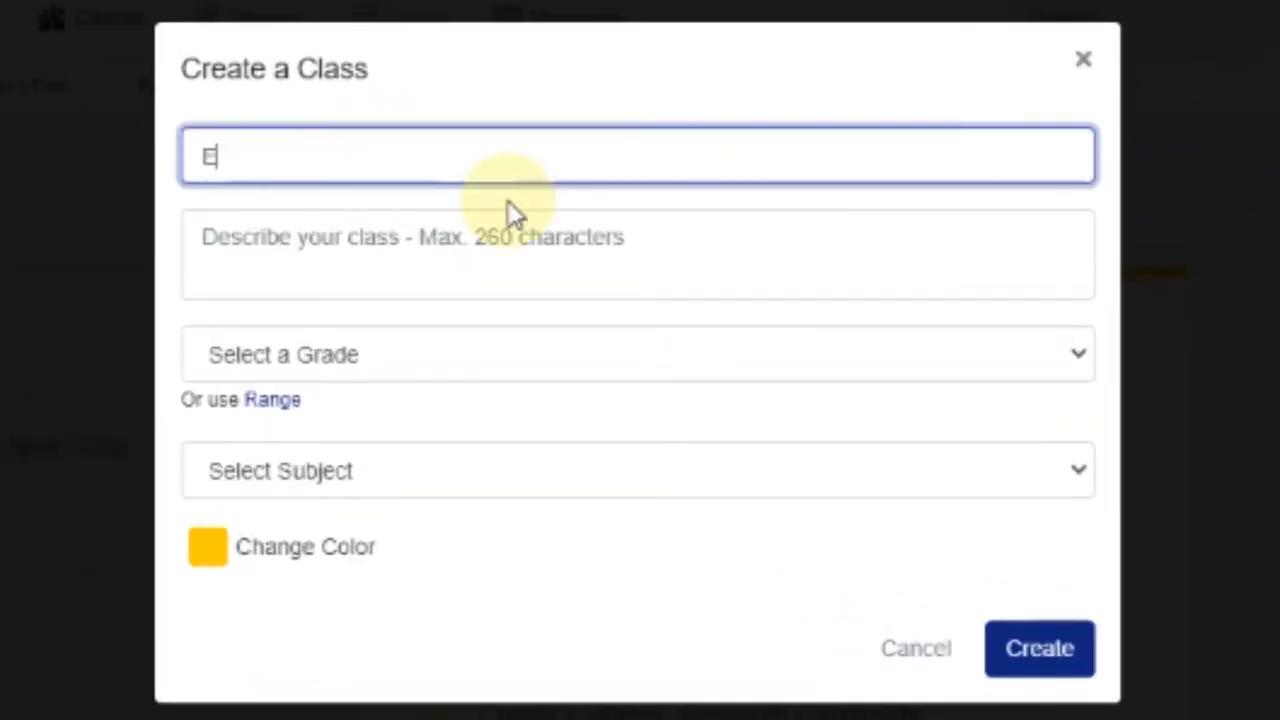
pyautogui.write('dmodo Creat')
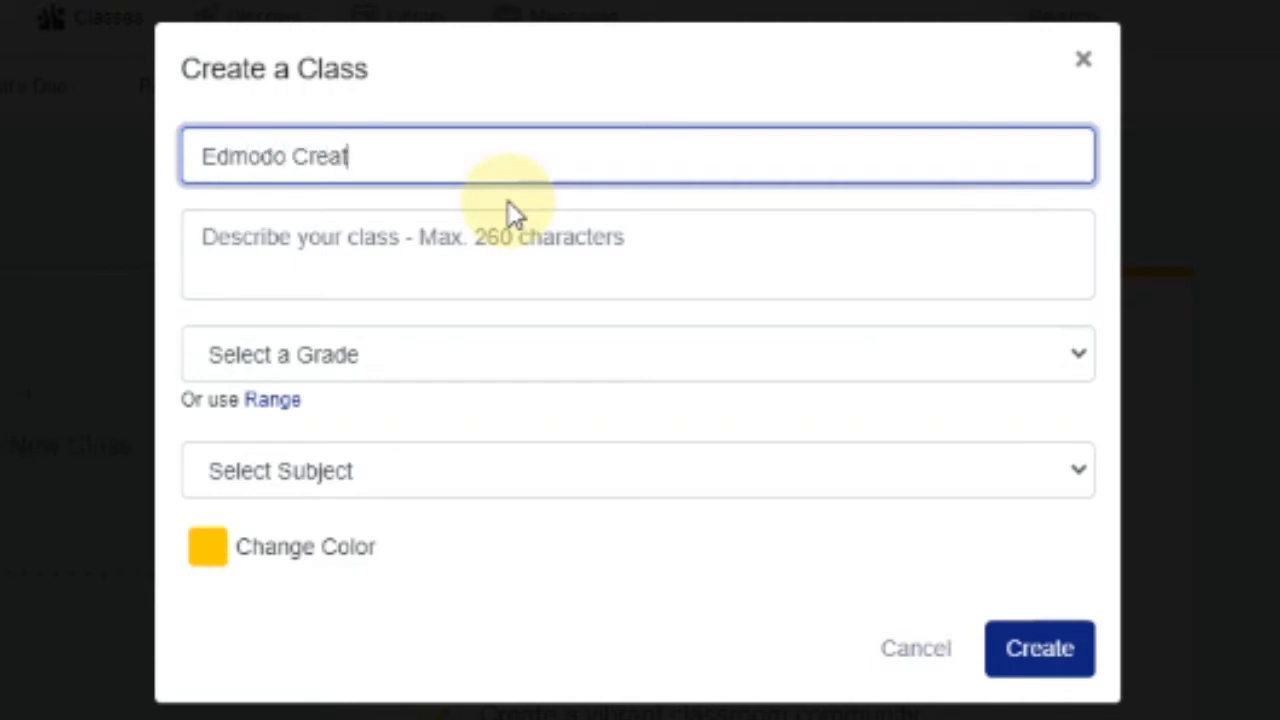
pyautogui.write('e-a-Quiz!')
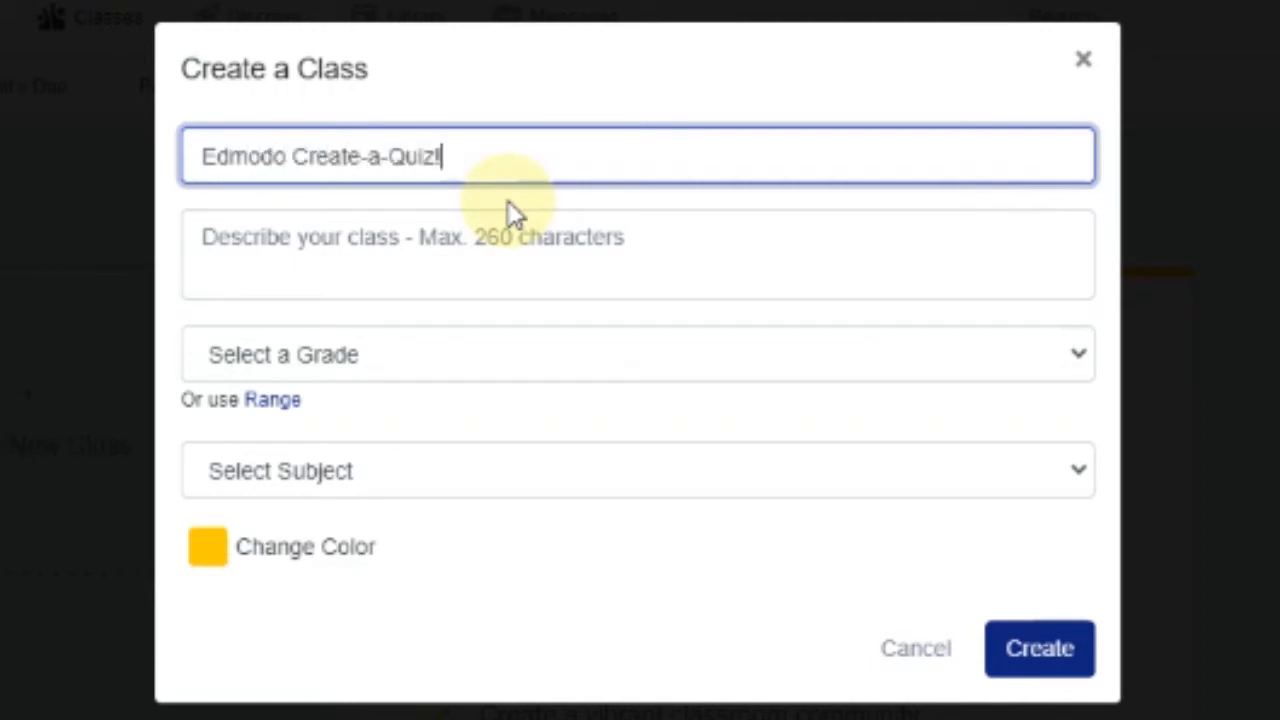
pyautogui.click(566, 240)
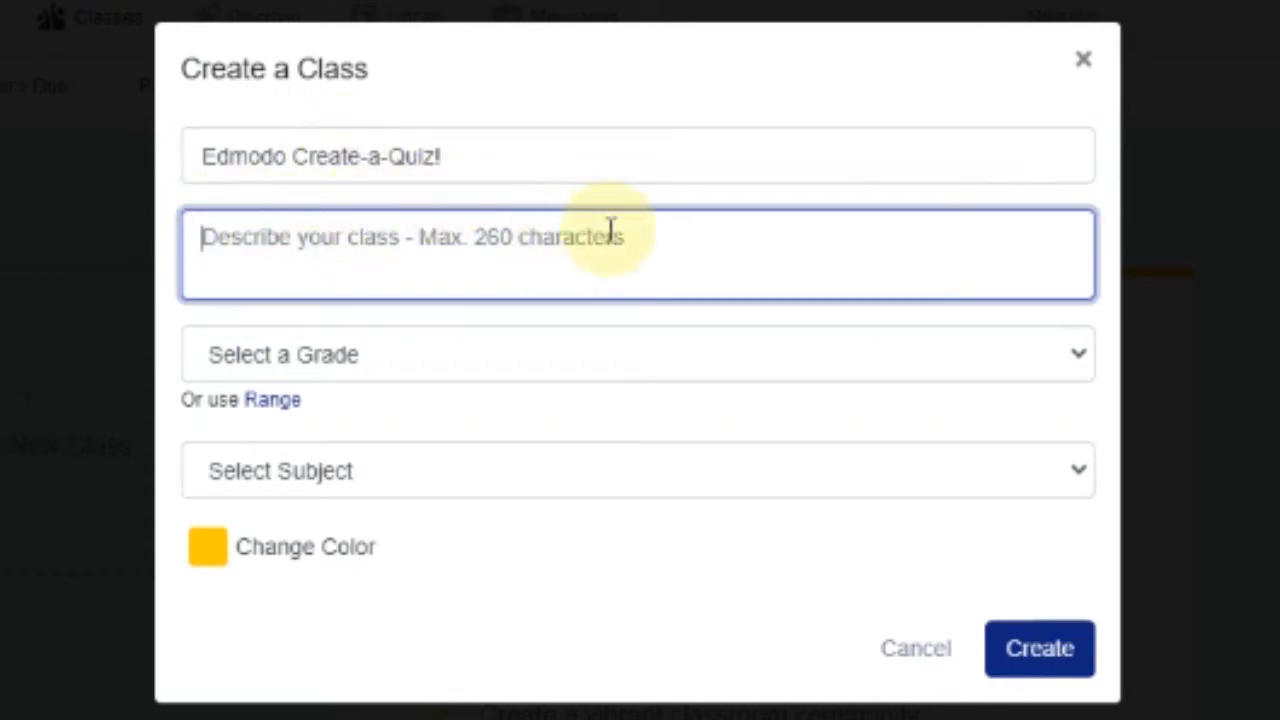
# Set grade Higher Education, subject and sub-subject All, colour green, and create the class
pyautogui.click(629, 345)
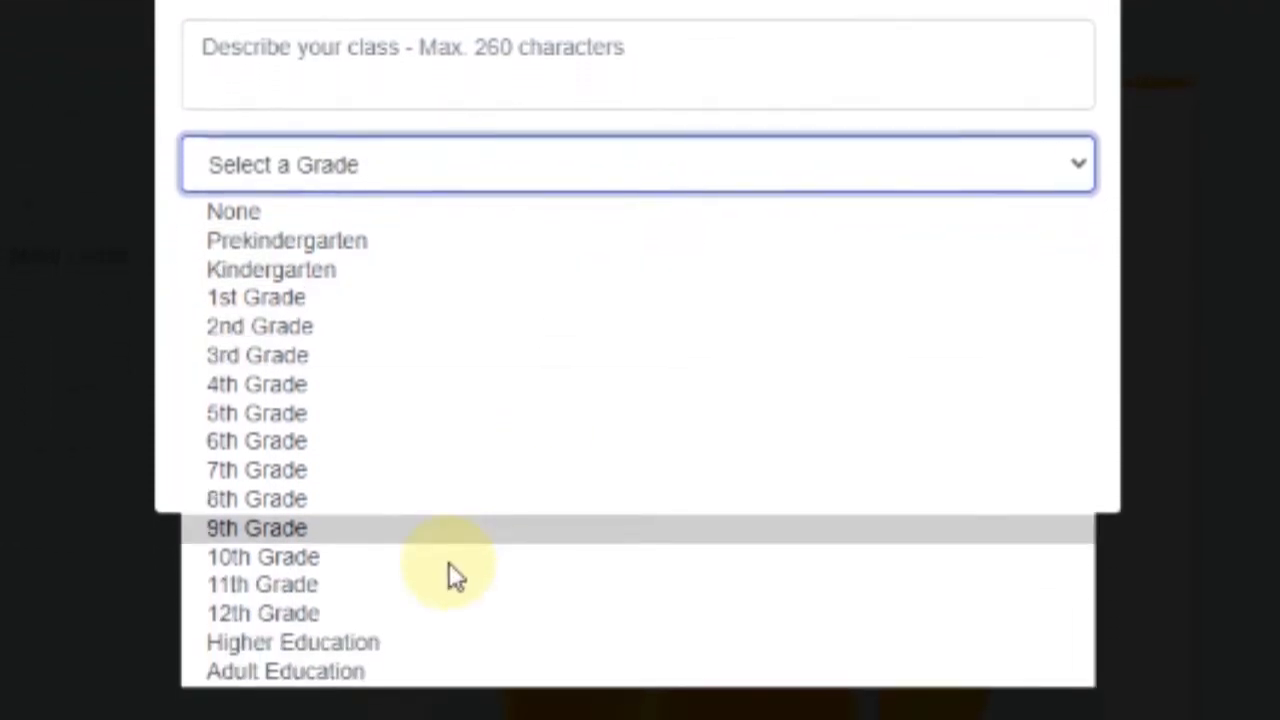
pyautogui.click(343, 637)
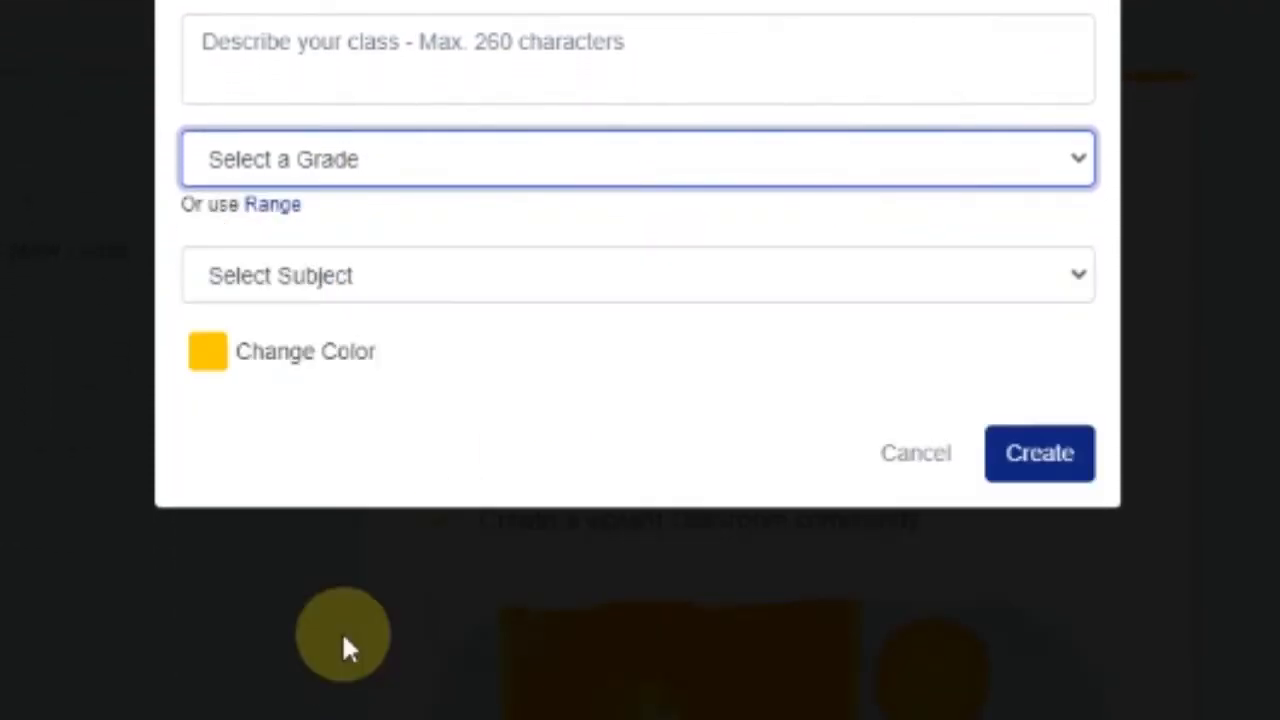
pyautogui.click(503, 275)
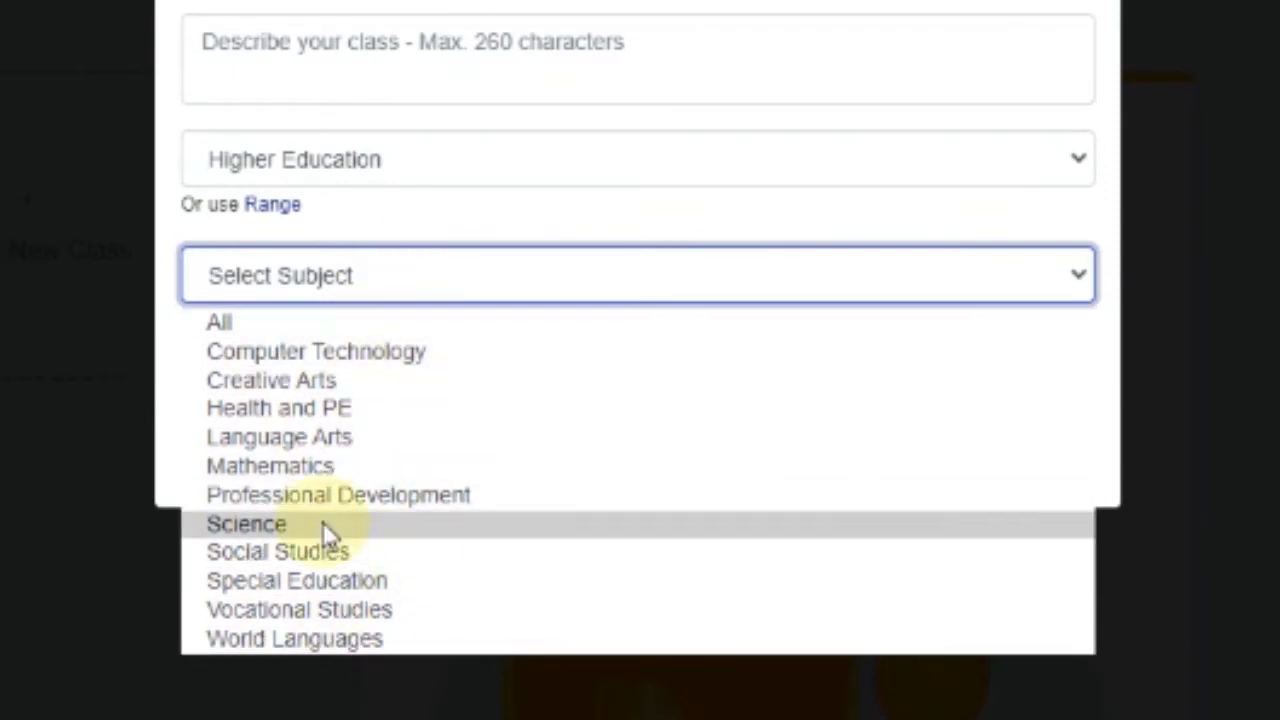
pyautogui.click(258, 315)
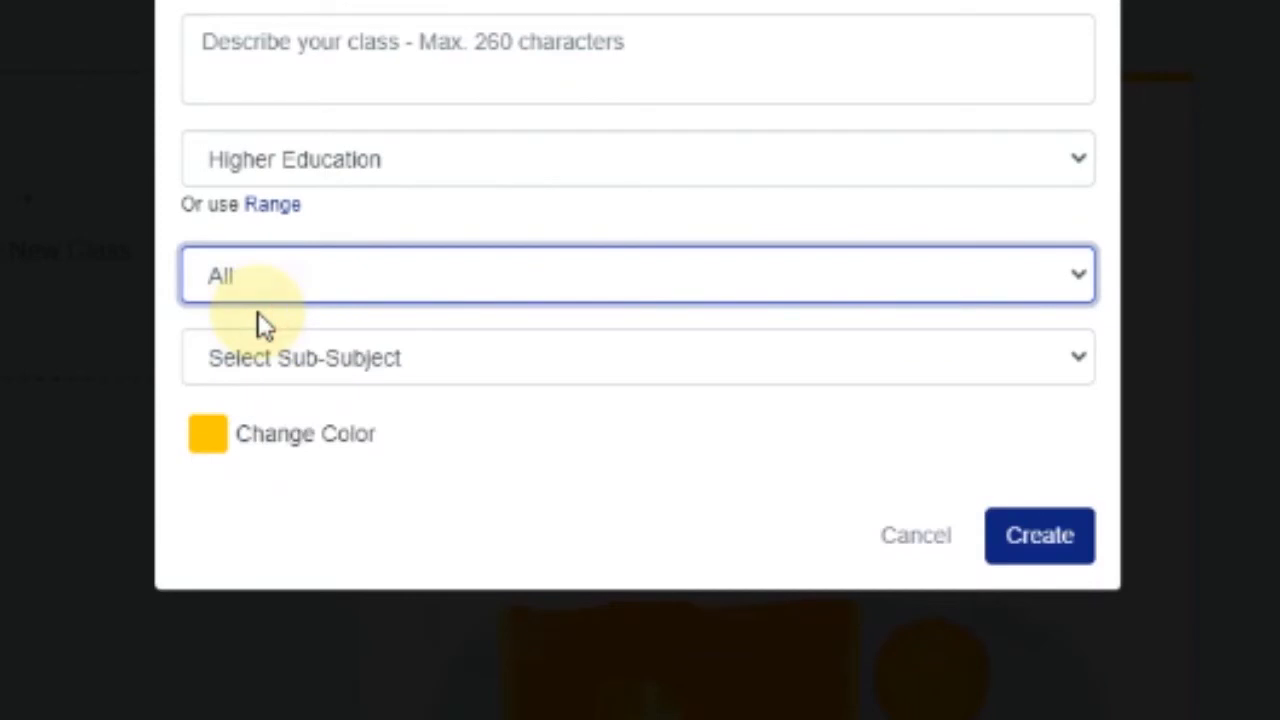
pyautogui.click(397, 364)
pyautogui.click(810, 404)
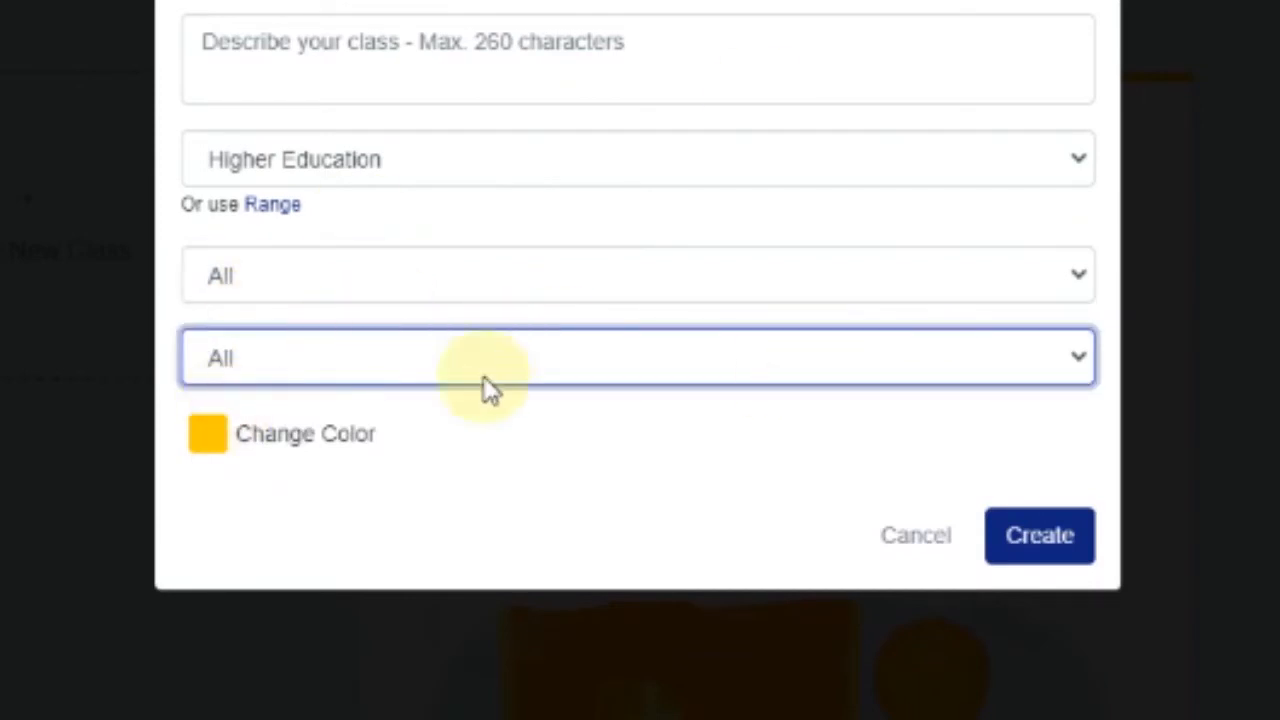
pyautogui.click(303, 440)
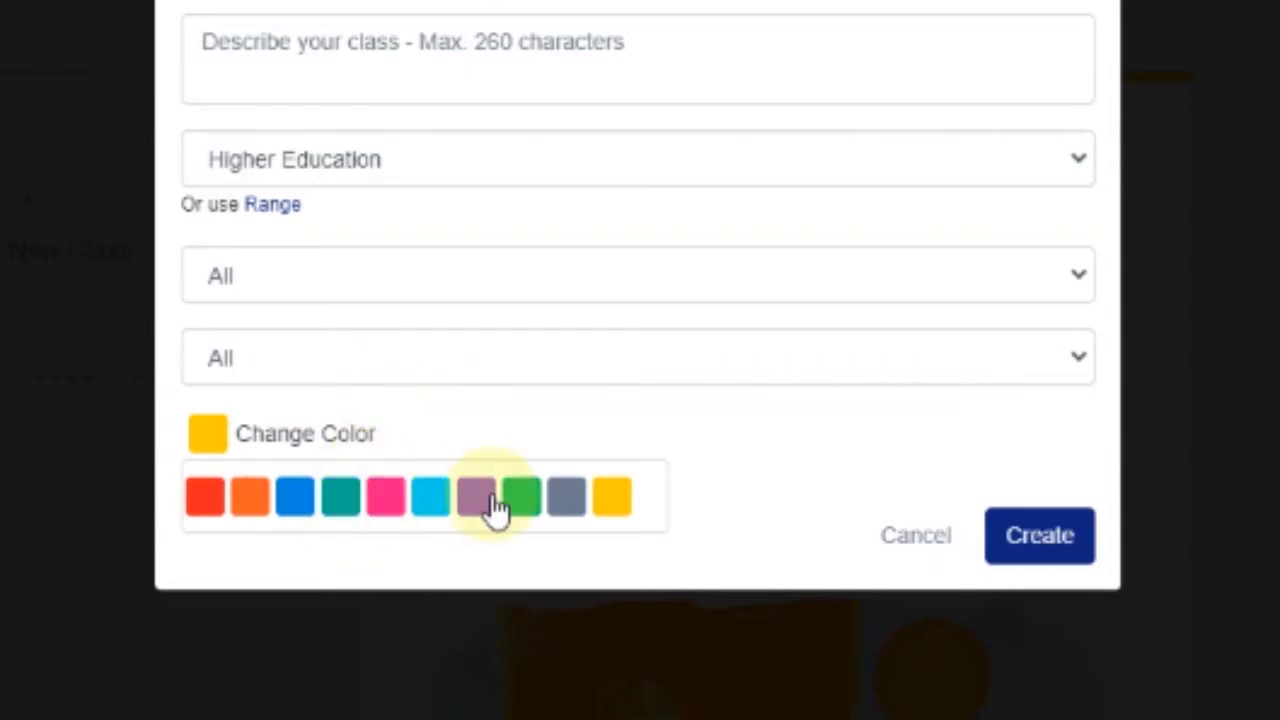
pyautogui.click(521, 500)
pyautogui.click(857, 409)
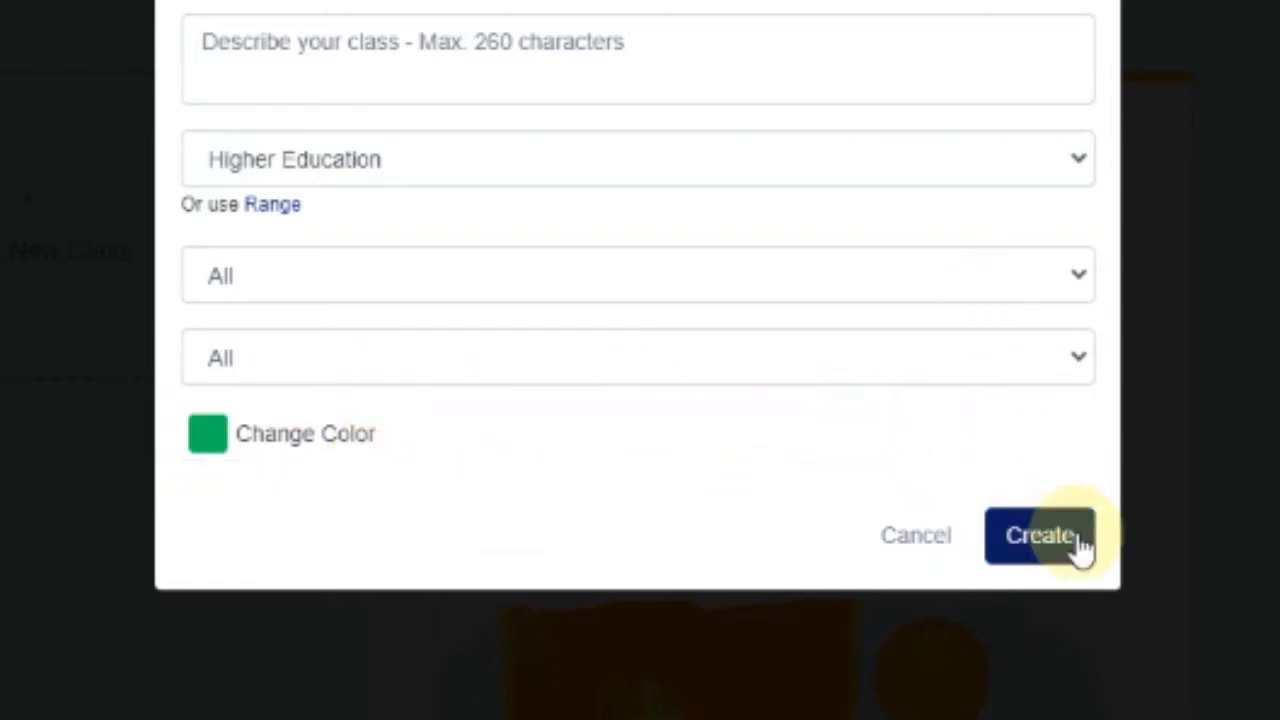
pyautogui.click(1078, 543)
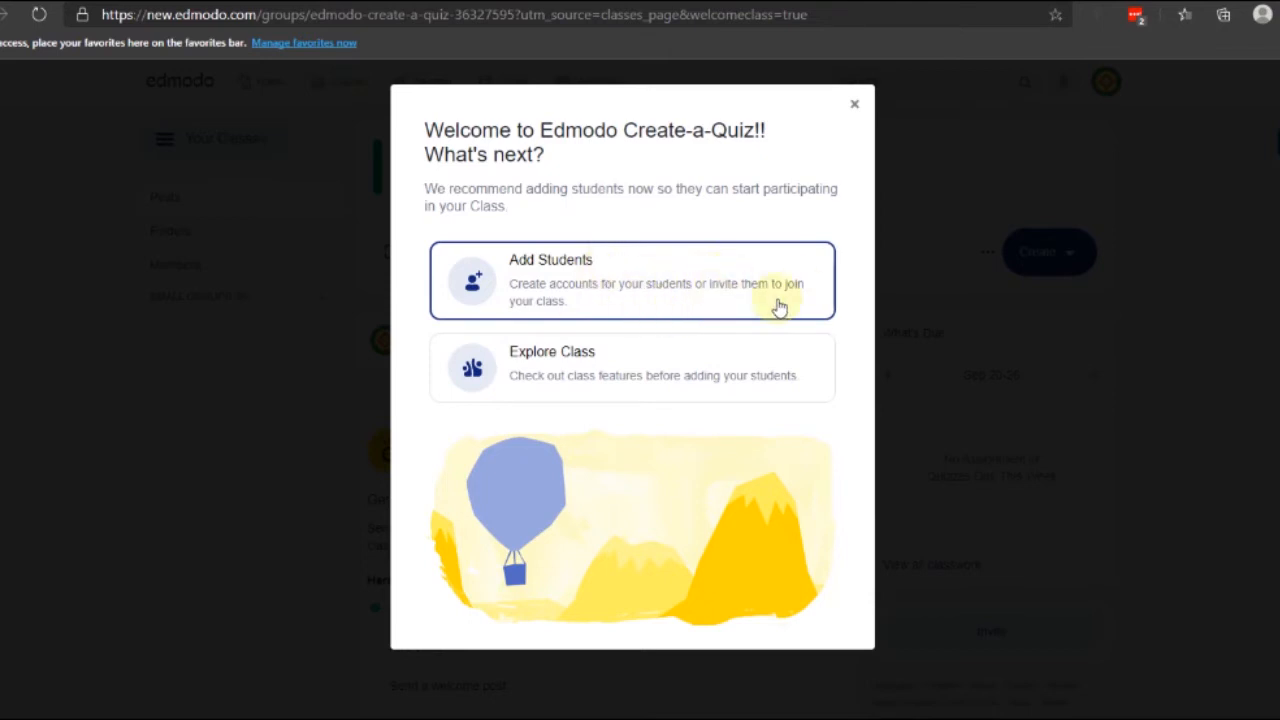
# Skip adding students, scroll to the Get started card, and begin creating a quiz
pyautogui.click(592, 384)
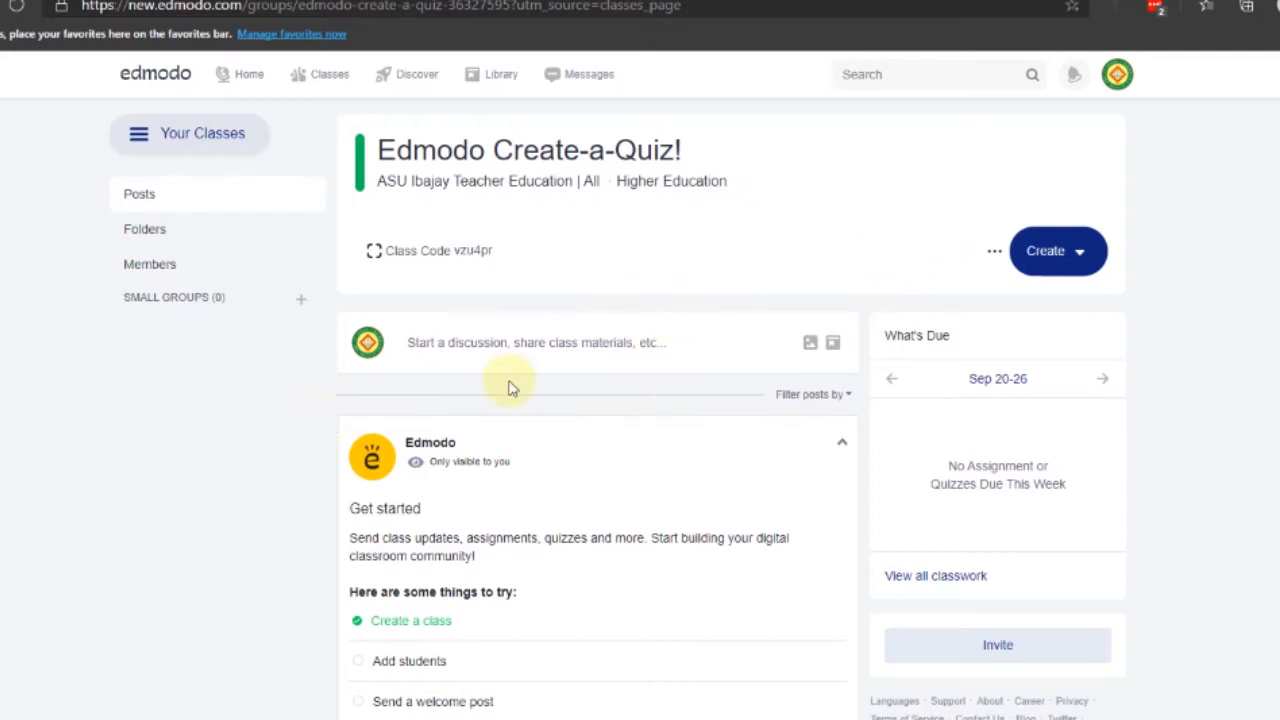
pyautogui.scroll(-3, 734, 234)
pyautogui.scroll(3, 630, 420)
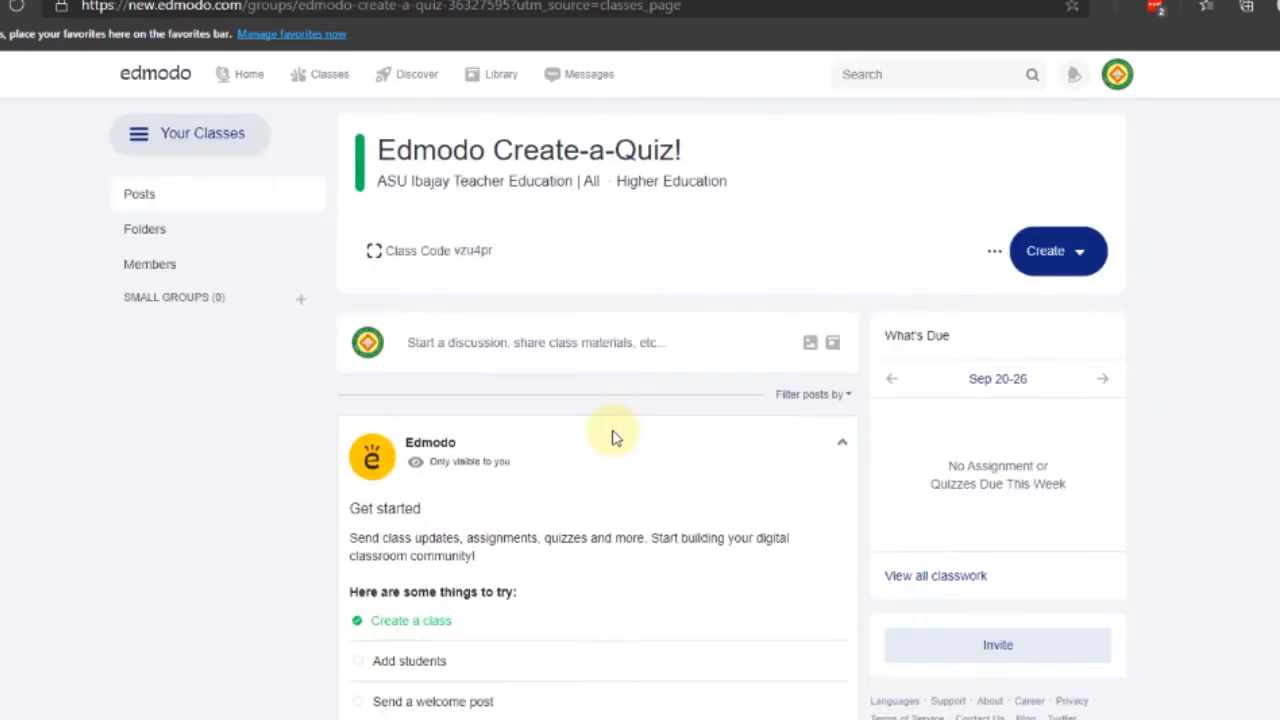
pyautogui.scroll(-2, 600, 434)
pyautogui.scroll(2, 537, 400)
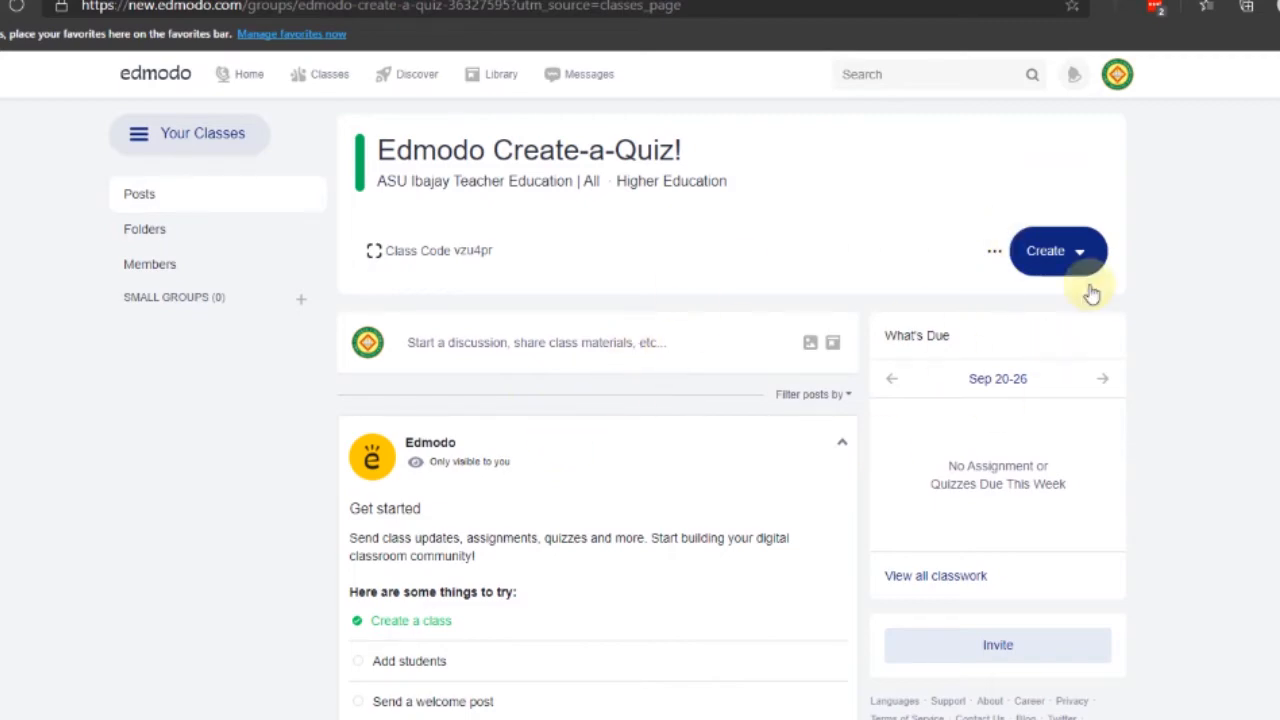
pyautogui.scroll(-3, 650, 480)
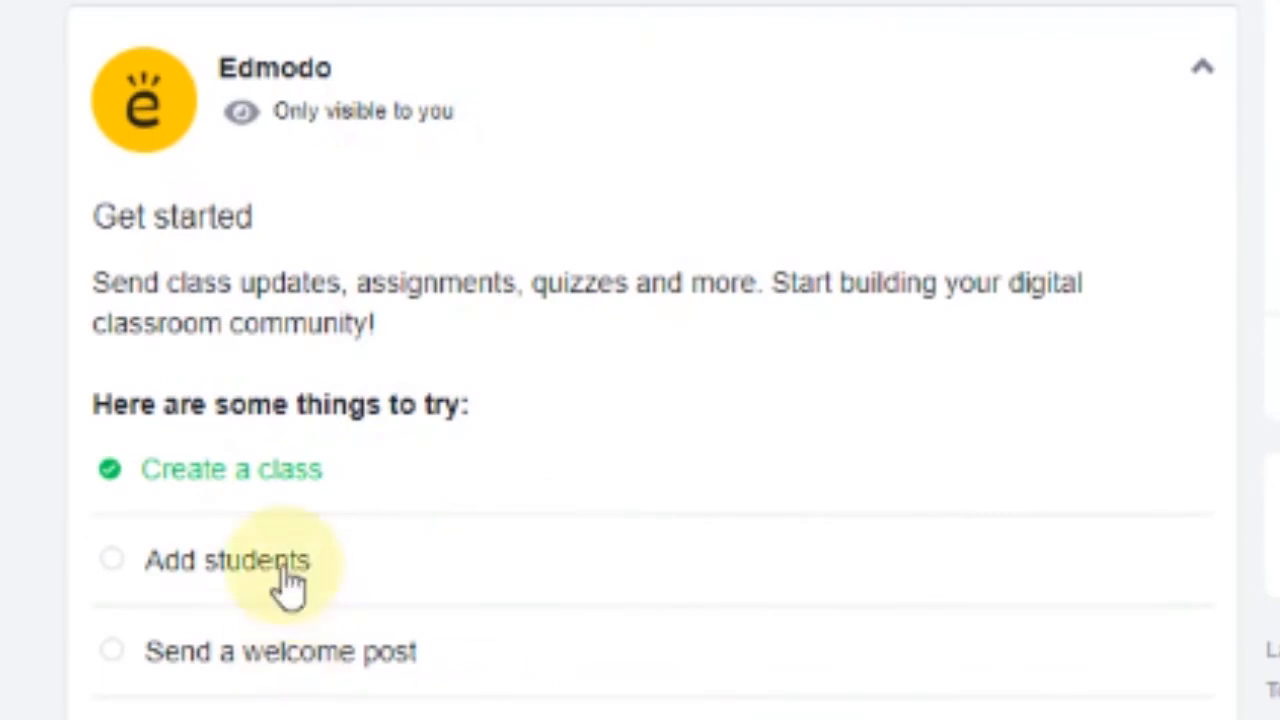
pyautogui.scroll(-3, 250, 520)
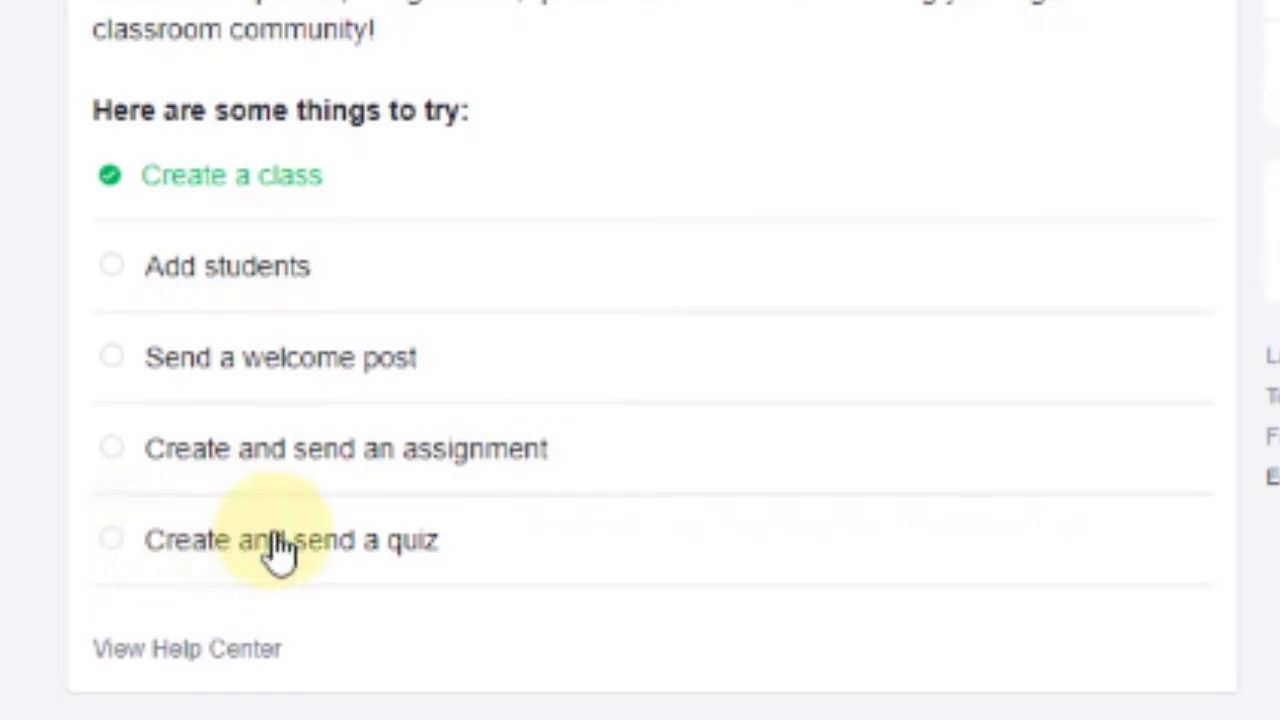
pyautogui.click(400, 545)
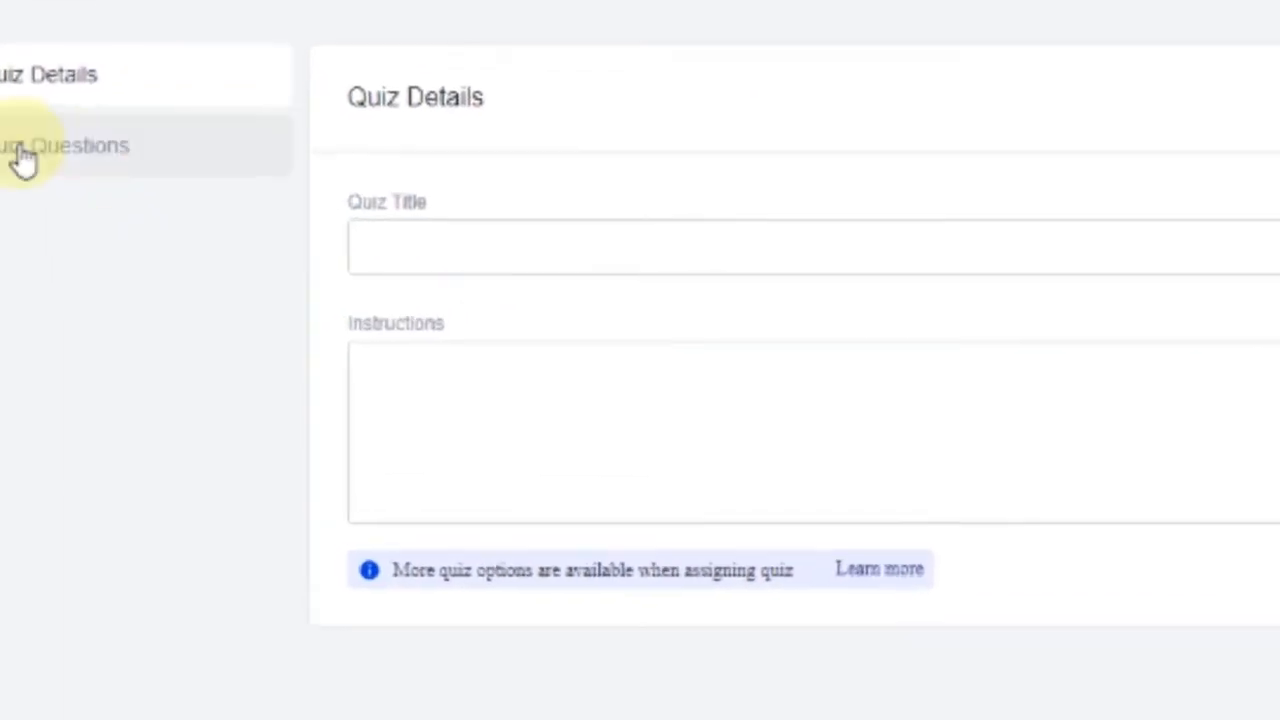
# Enter 'Sample Quiz' as the quiz title, fixing the typo
pyautogui.click(466, 239)
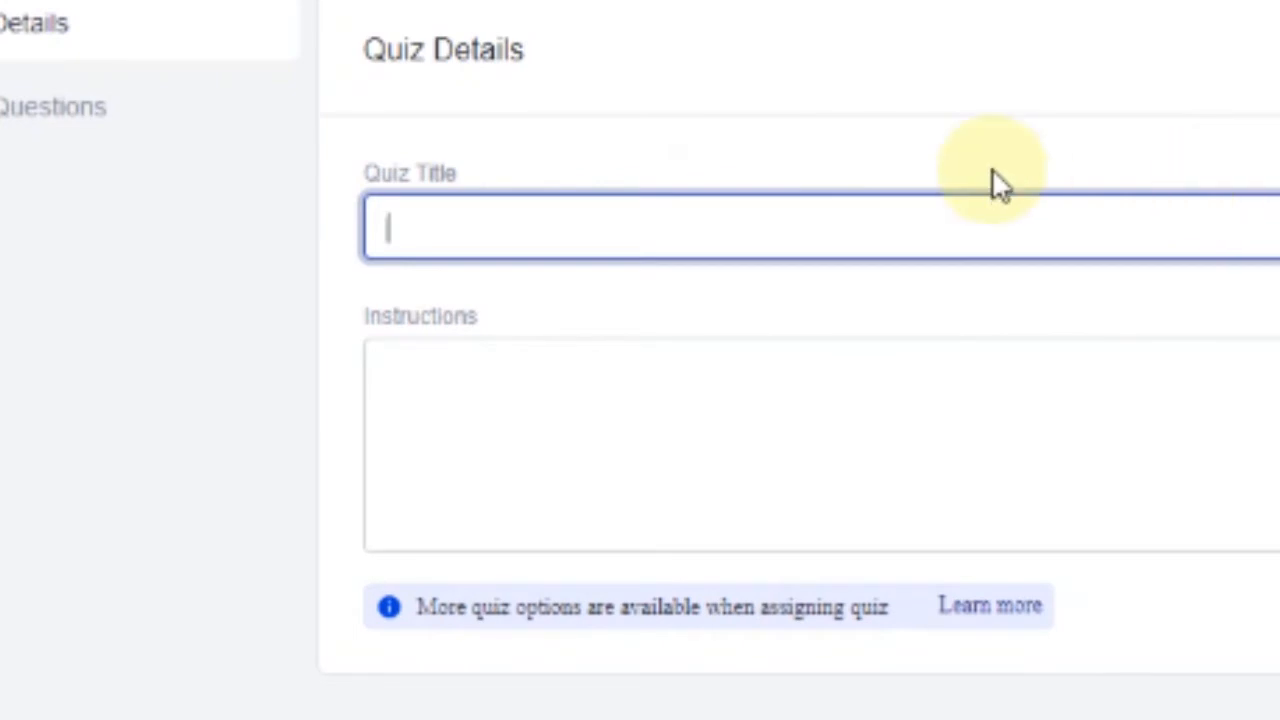
pyautogui.write('Sa')
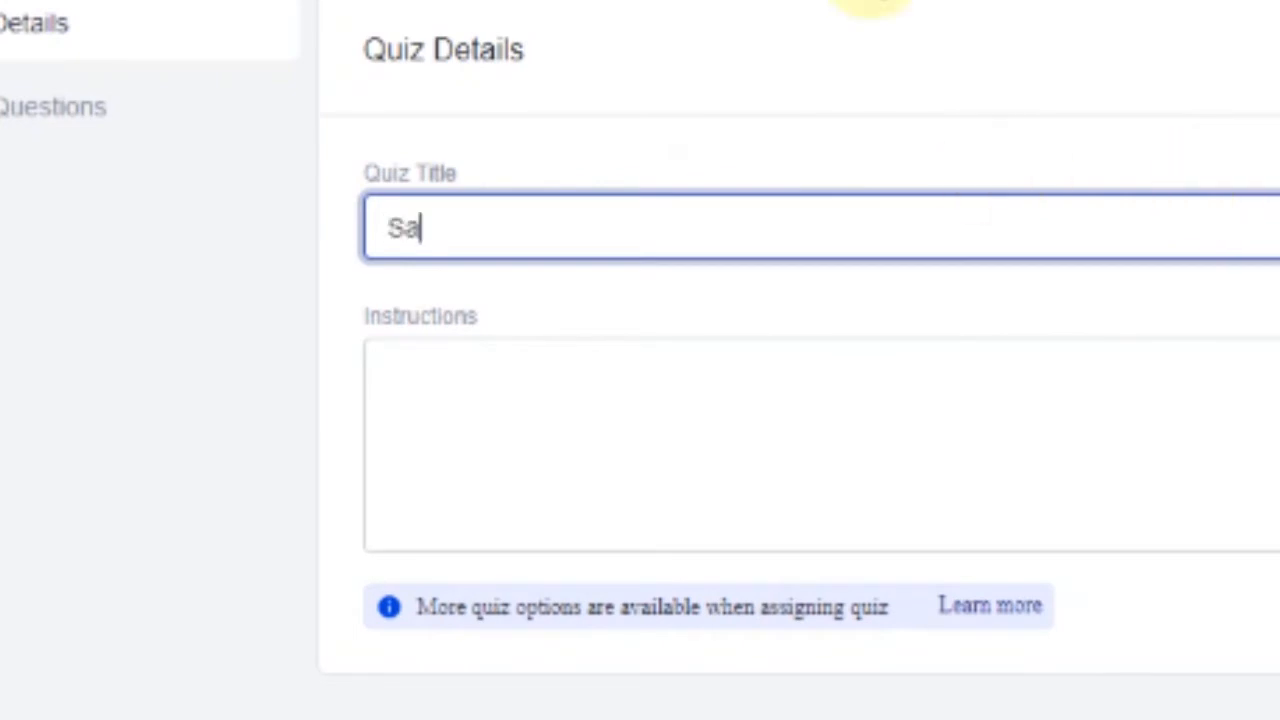
pyautogui.write('mple Quize')
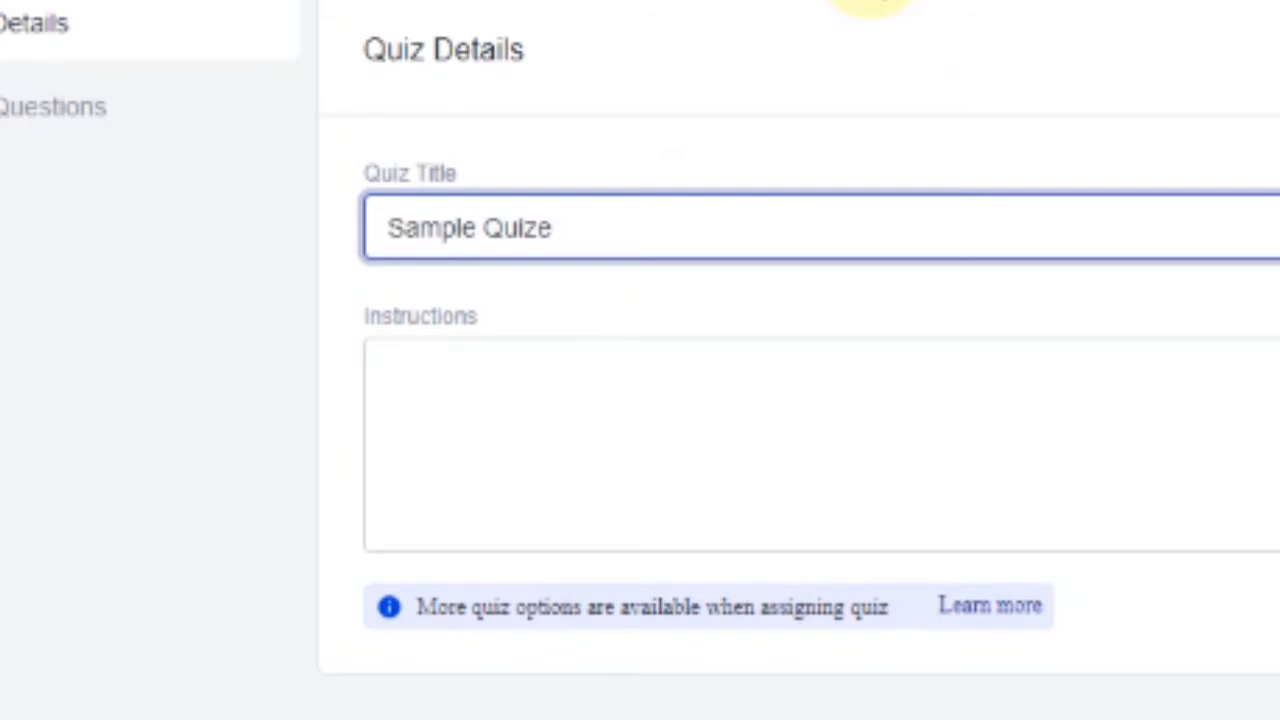
pyautogui.press('BackSpace')
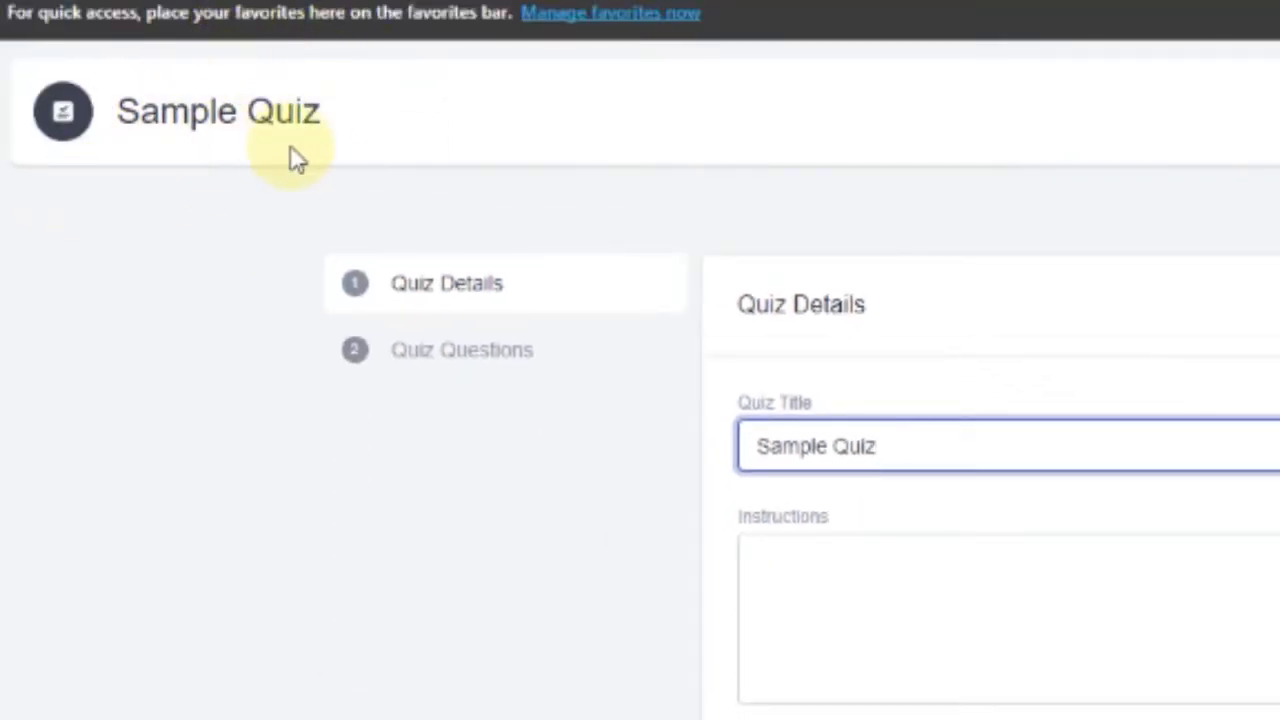
pyautogui.click(794, 580)
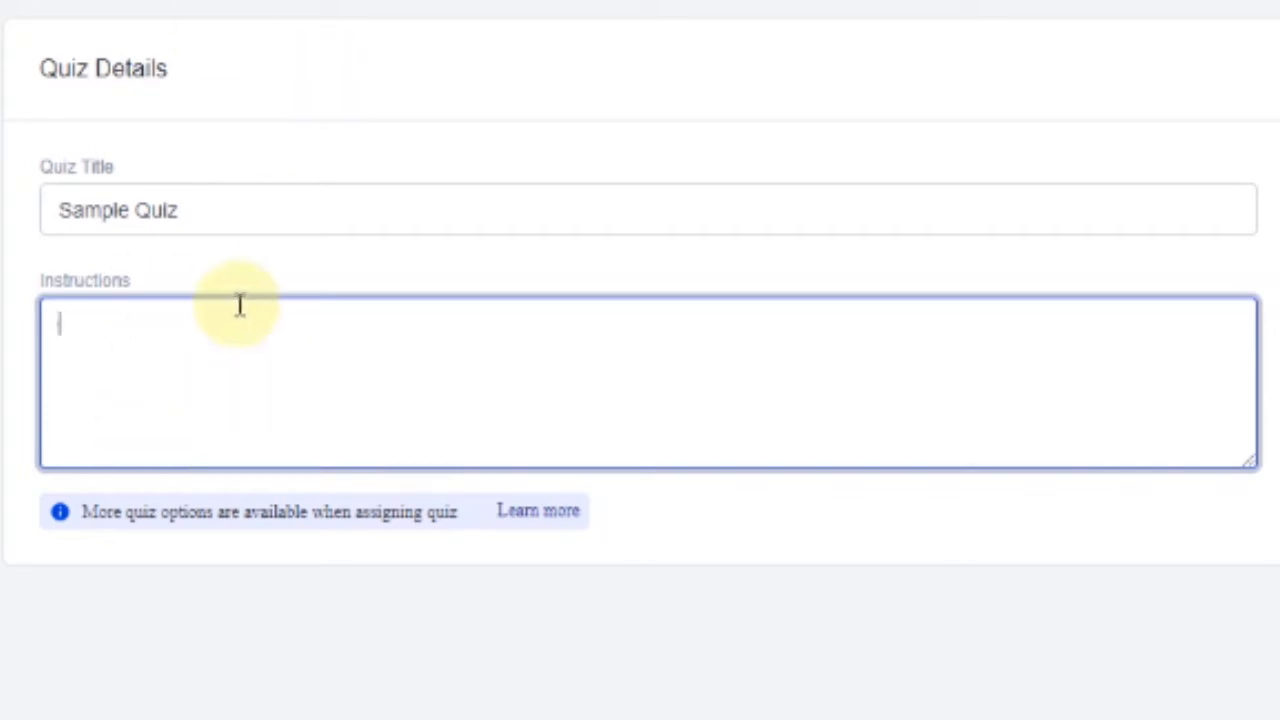
# Write the instructions 'Please accomplish this quiz as quickly and as comprehensively as you can.' and go to Quiz Questions
pyautogui.click(272, 230)
pyautogui.click(214, 371)
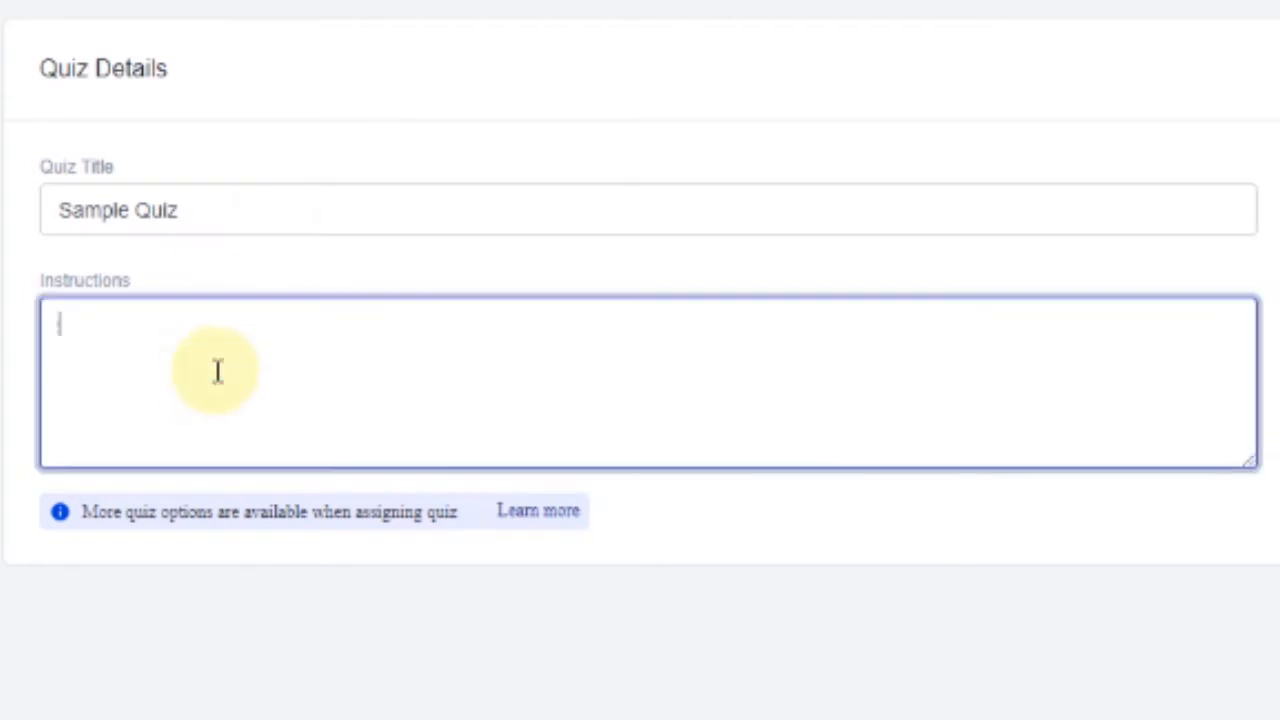
pyautogui.write('Please')
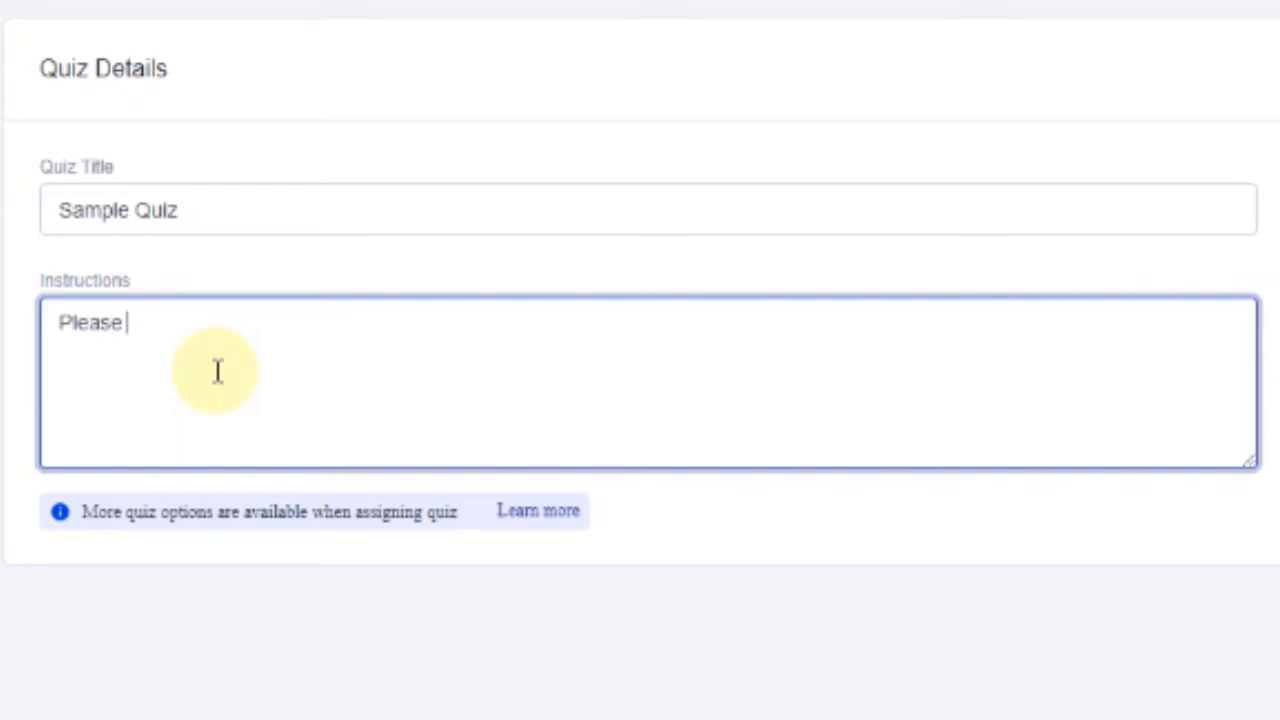
pyautogui.write(' accomplish th')
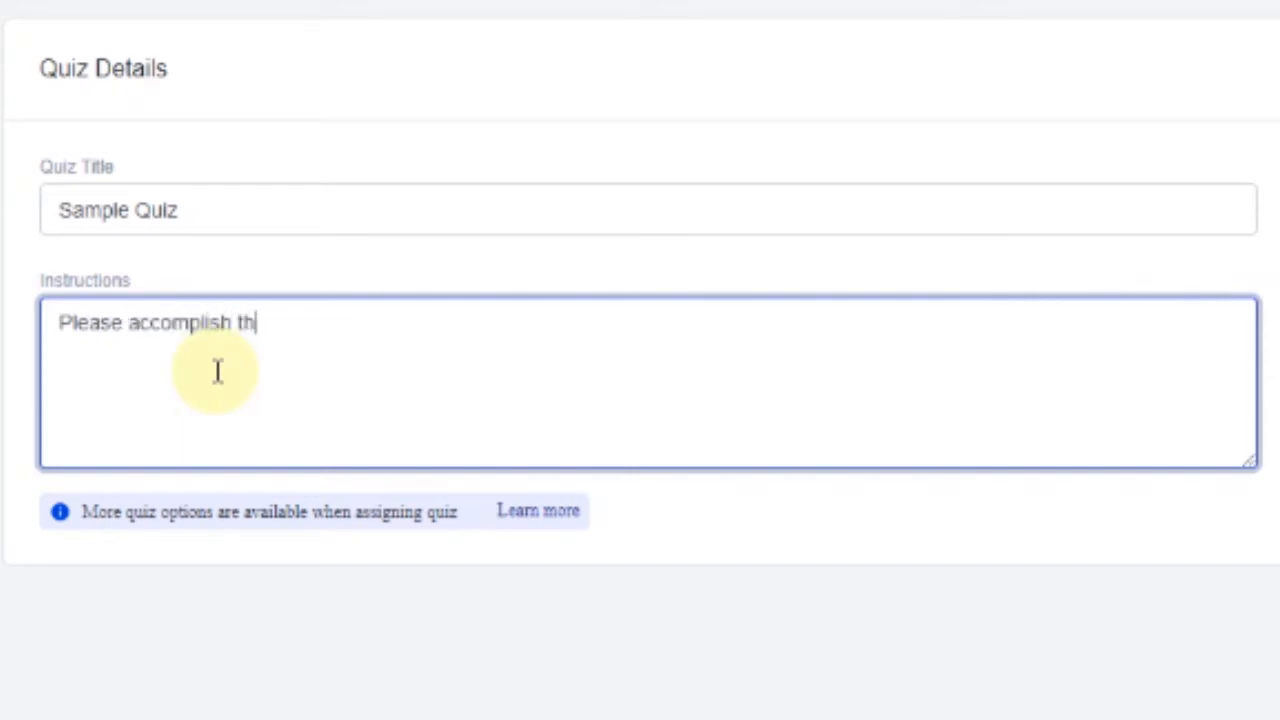
pyautogui.write('is quiz ')
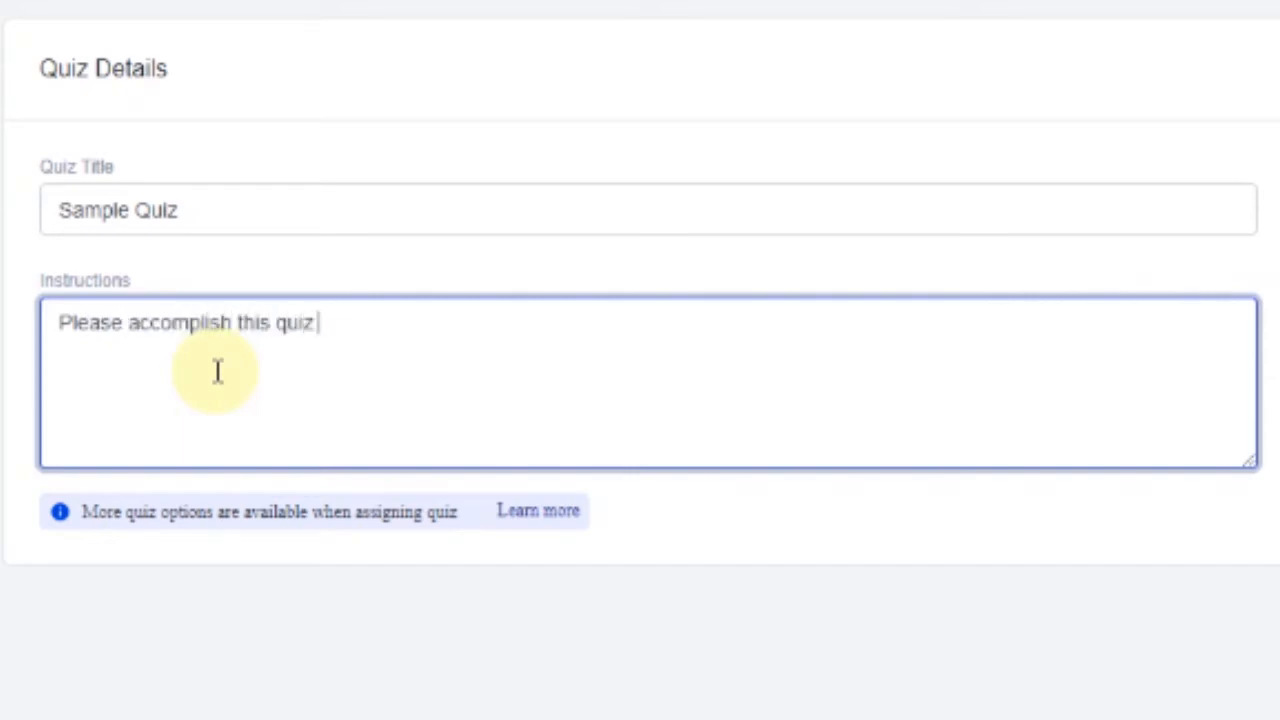
pyautogui.write('as quickly and as ')
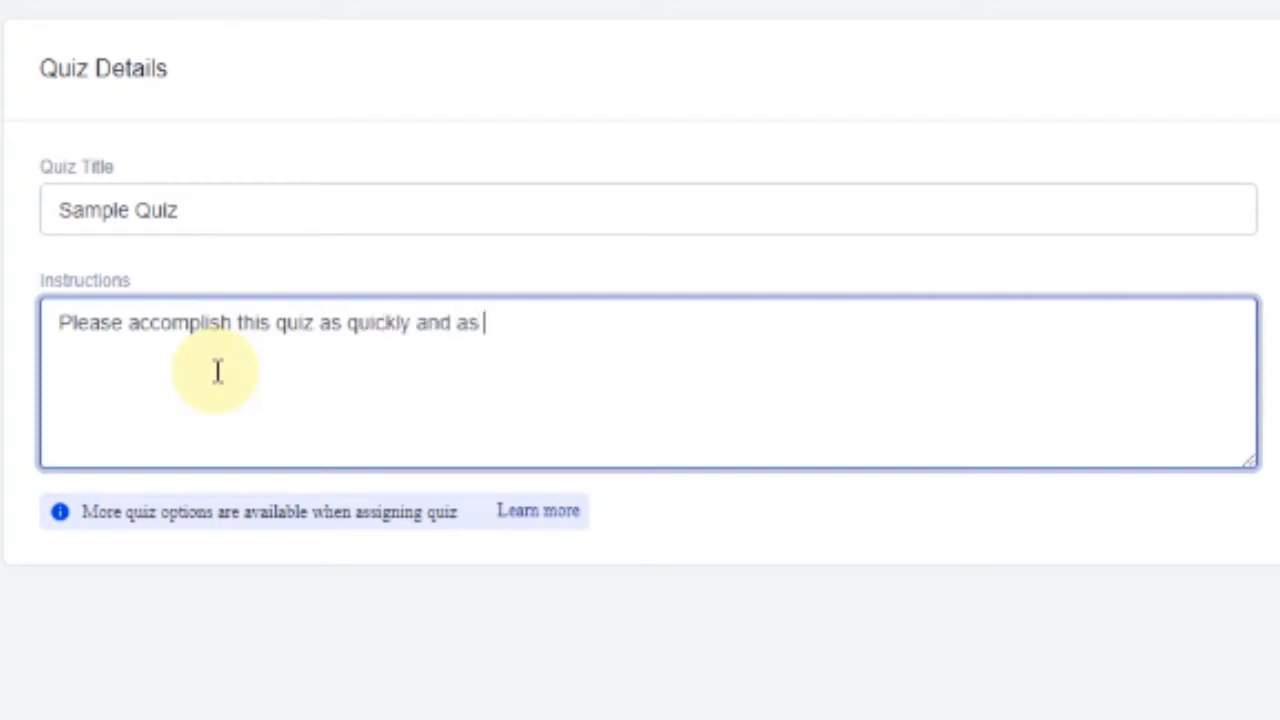
pyautogui.write('comprehensively as you can')
pyautogui.press('BackSpace')
pyautogui.write('.')
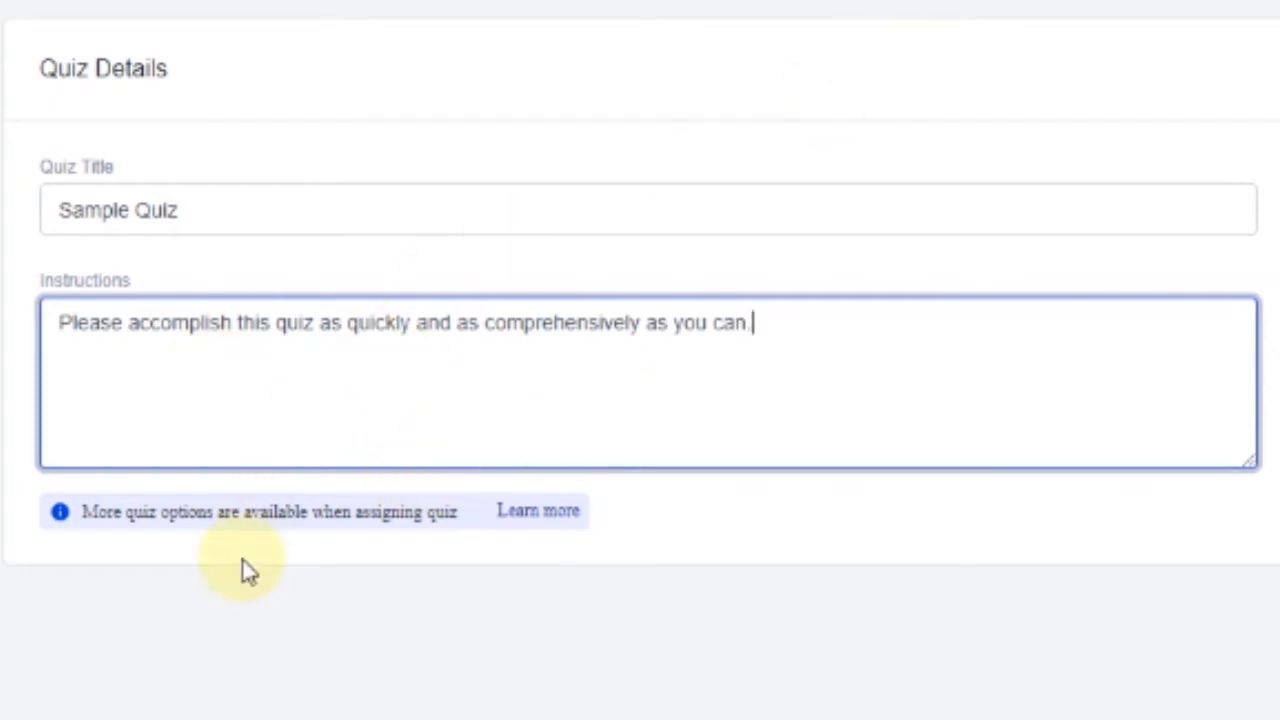
pyautogui.click(228, 525)
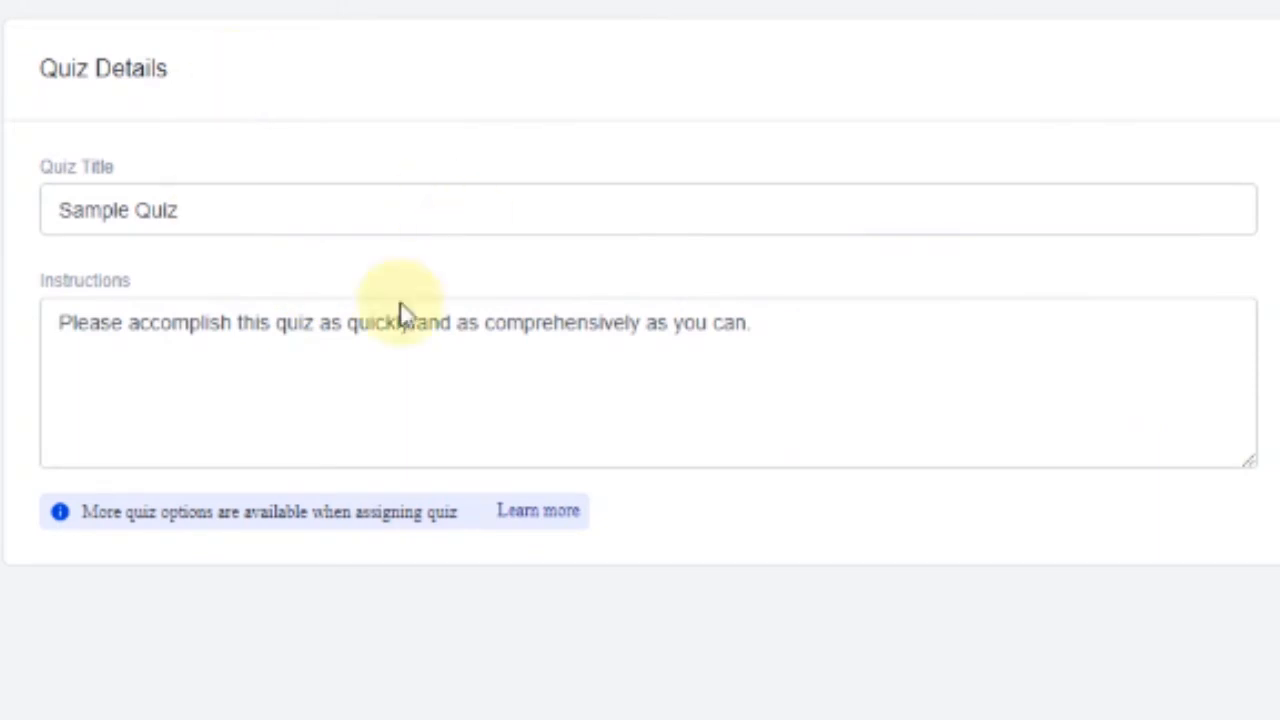
pyautogui.click(1049, 330)
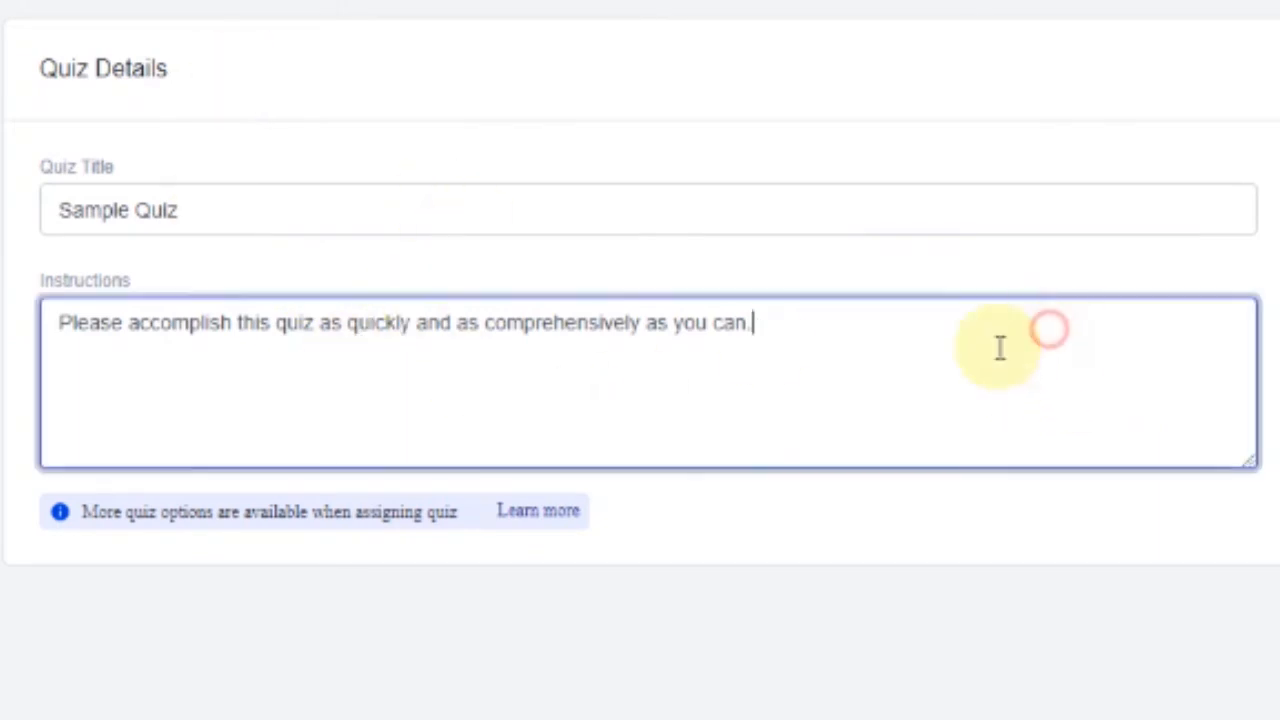
pyautogui.click(789, 286)
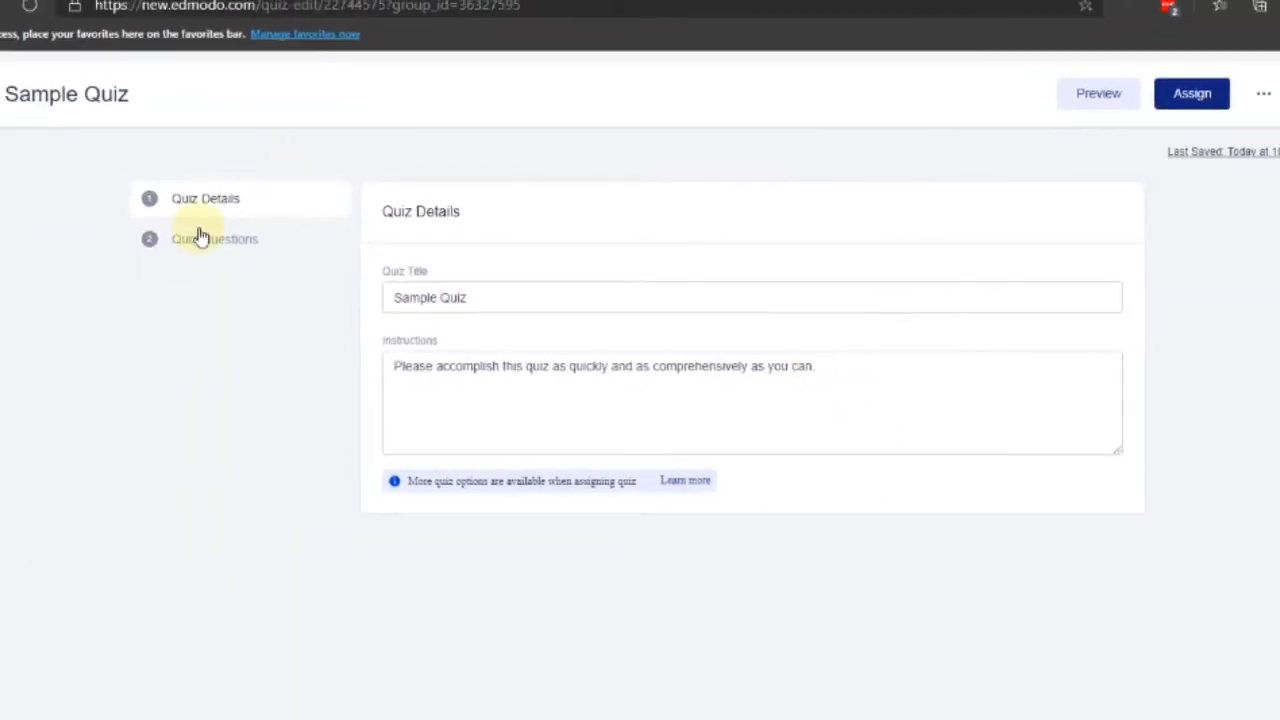
pyautogui.click(200, 237)
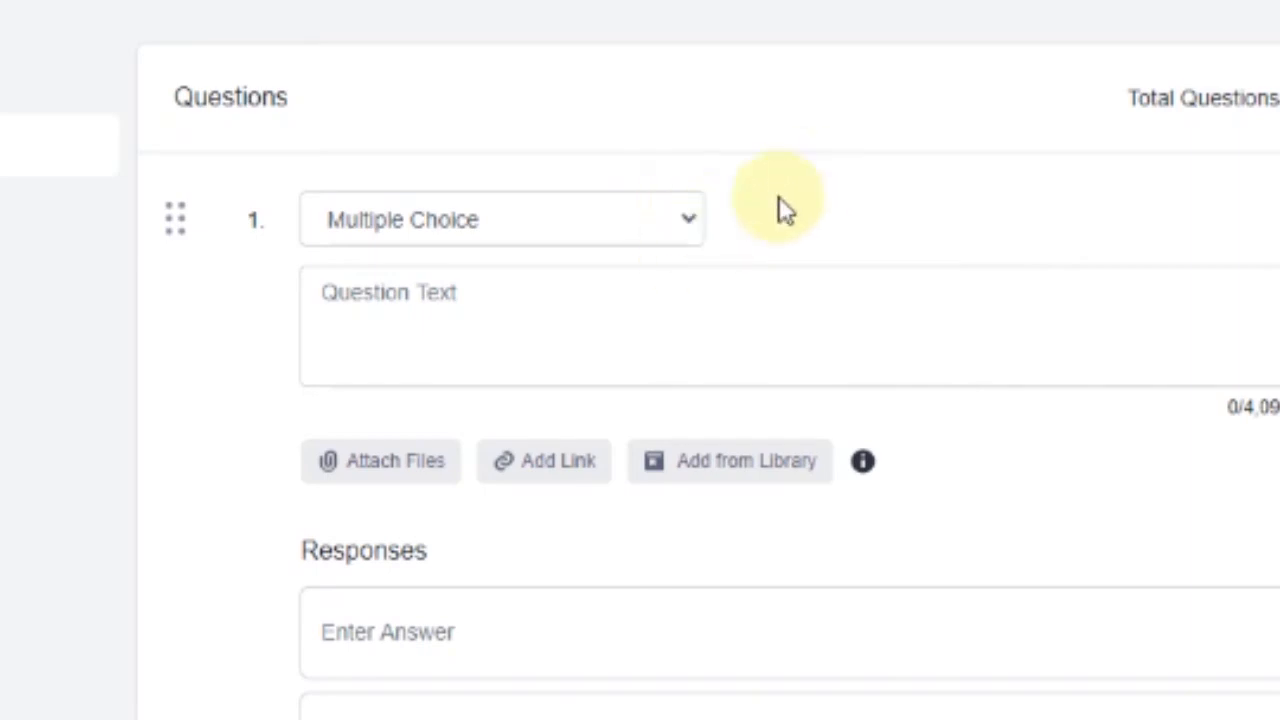
# Keep question 1 as Multiple Choice and enter the text 'What year is it?'
pyautogui.click(693, 220)
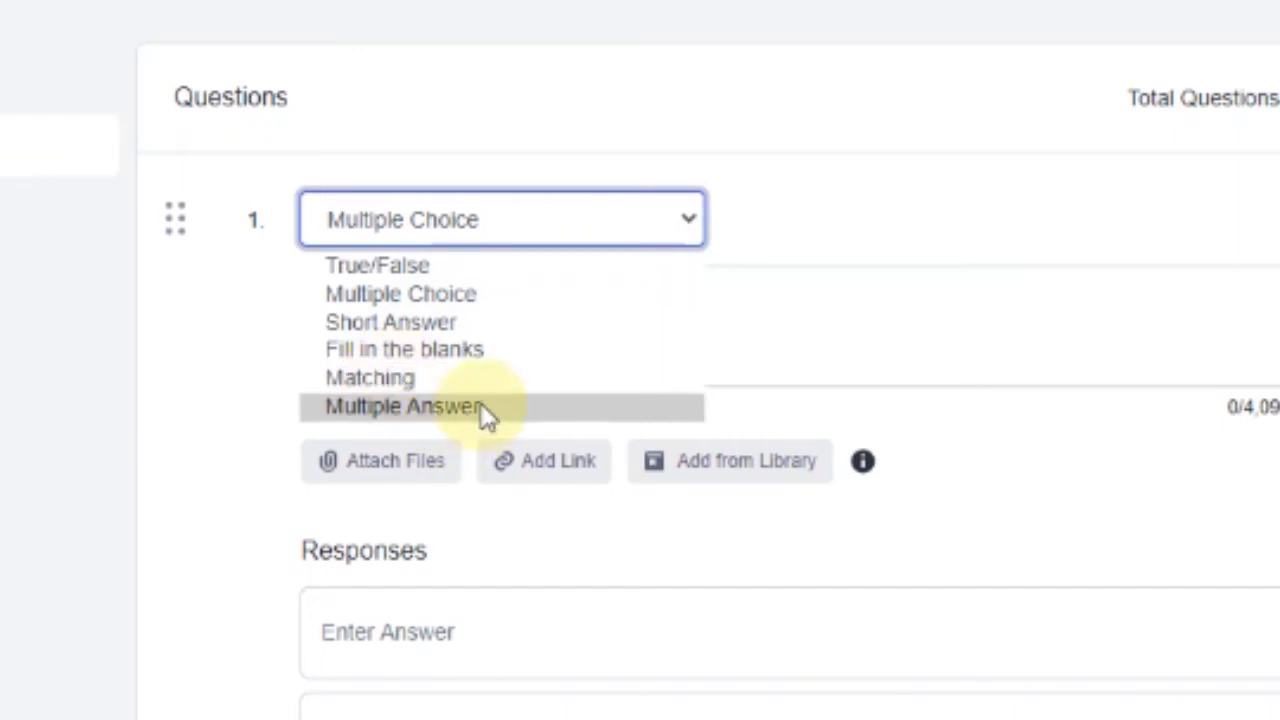
pyautogui.click(1012, 135)
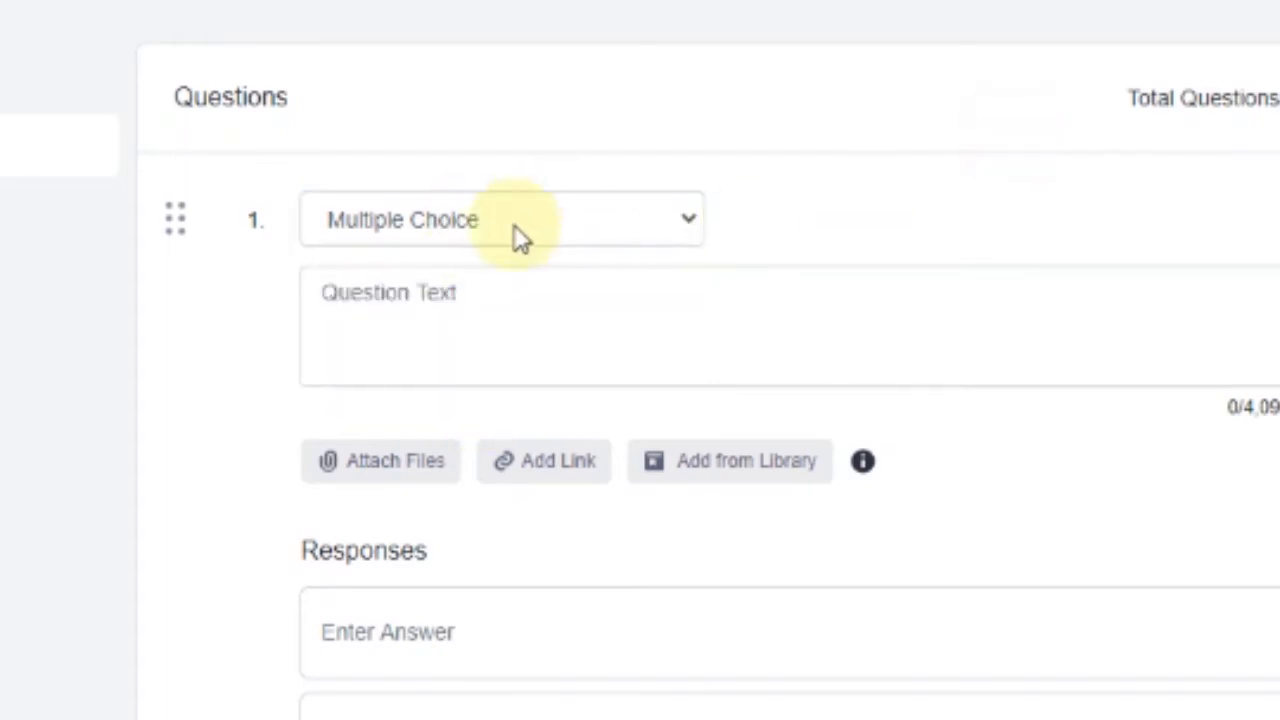
pyautogui.click(563, 330)
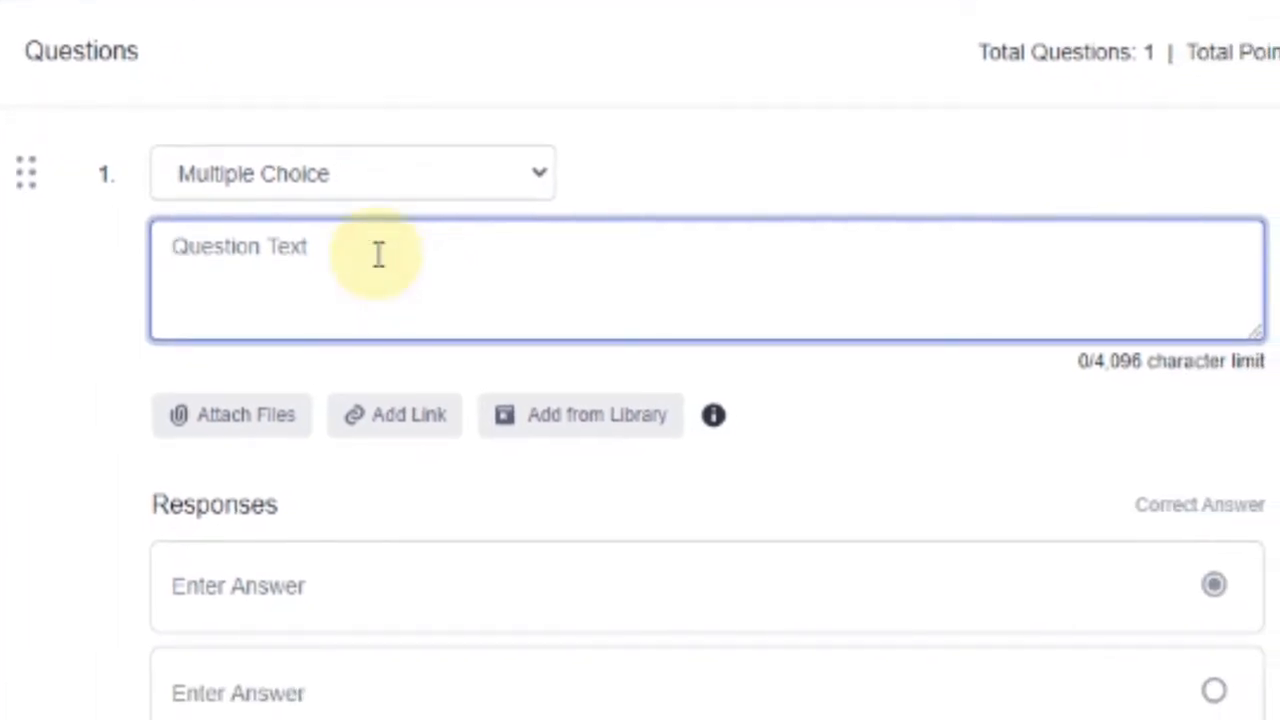
pyautogui.write('What year is it this year?')
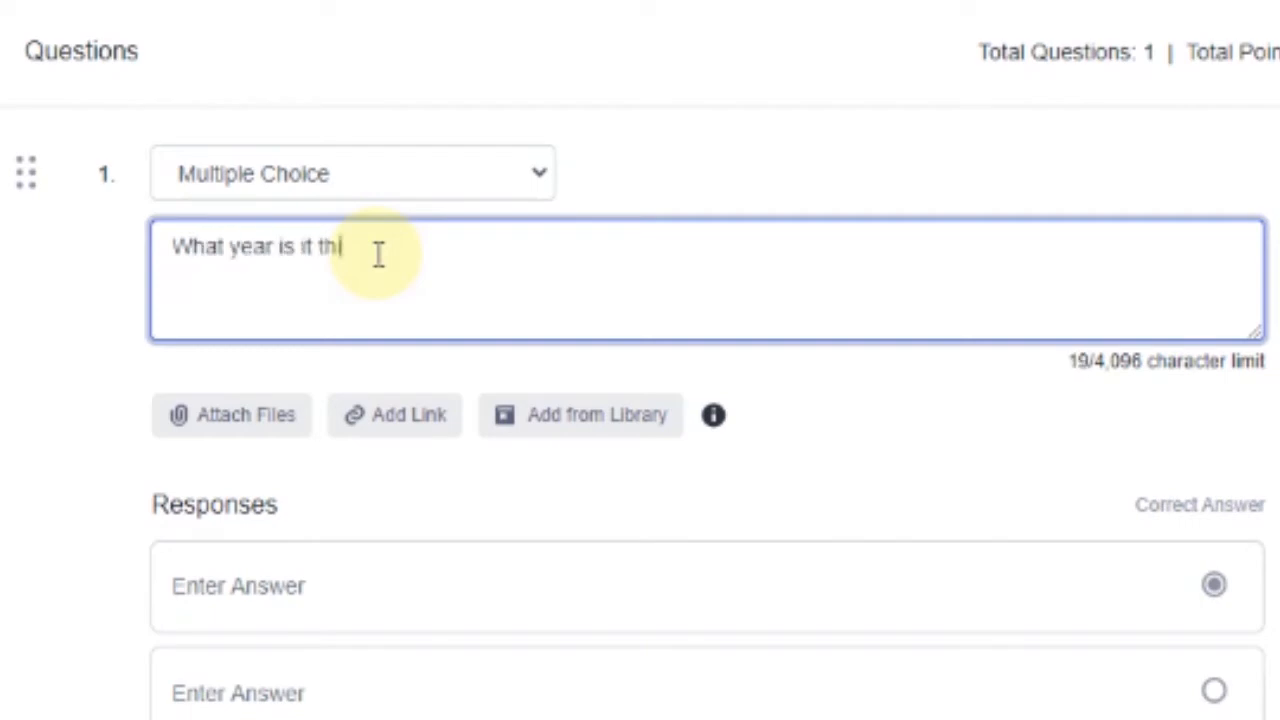
pyautogui.moveTo(314, 248); pyautogui.dragTo(403, 248)
pyautogui.press('BackSpace')
pyautogui.click(1274, 190)
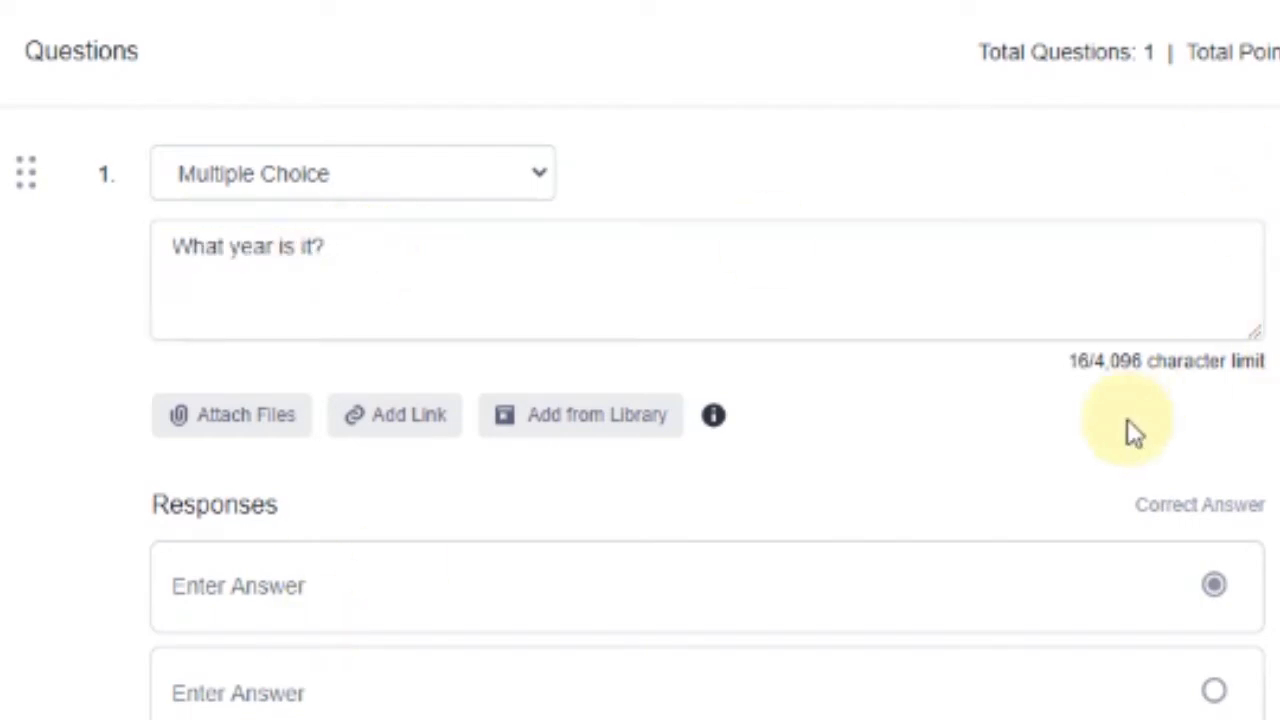
# Fill in answers 2018, 2021 and 2020, then add a fourth response, 2019
pyautogui.scroll(-2, 534, 389)
pyautogui.click(277, 392)
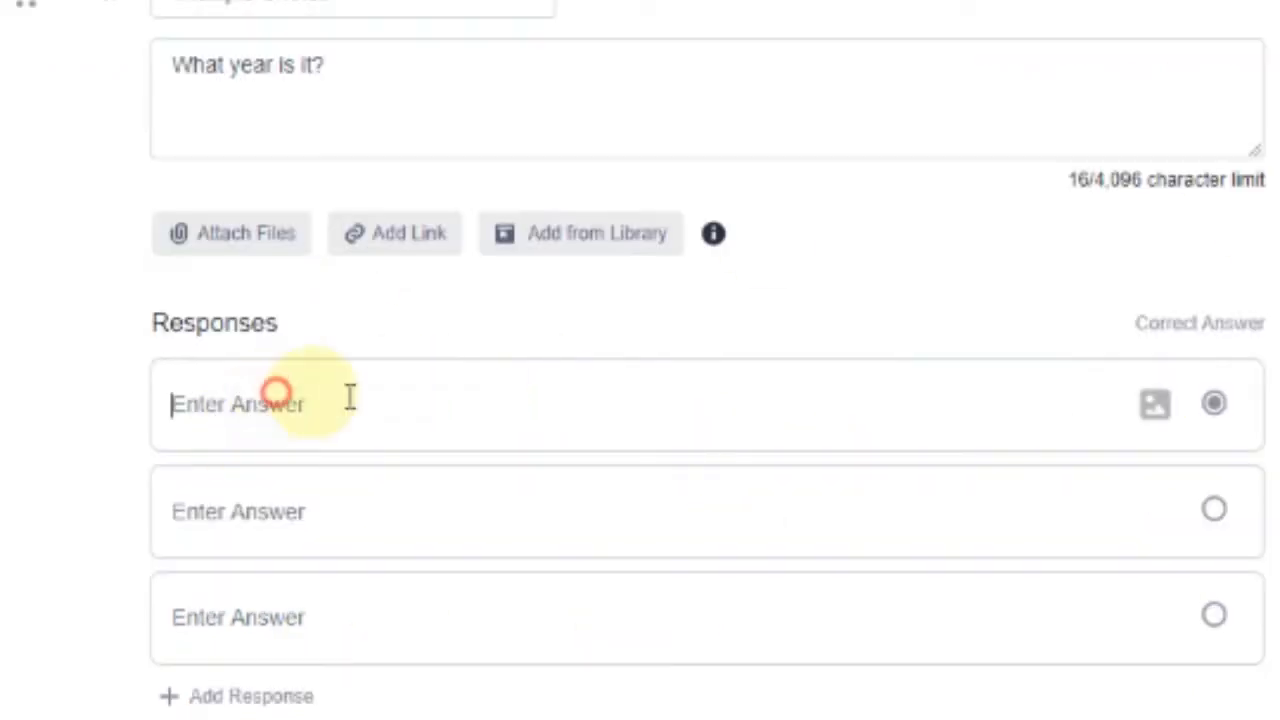
pyautogui.write('2018')
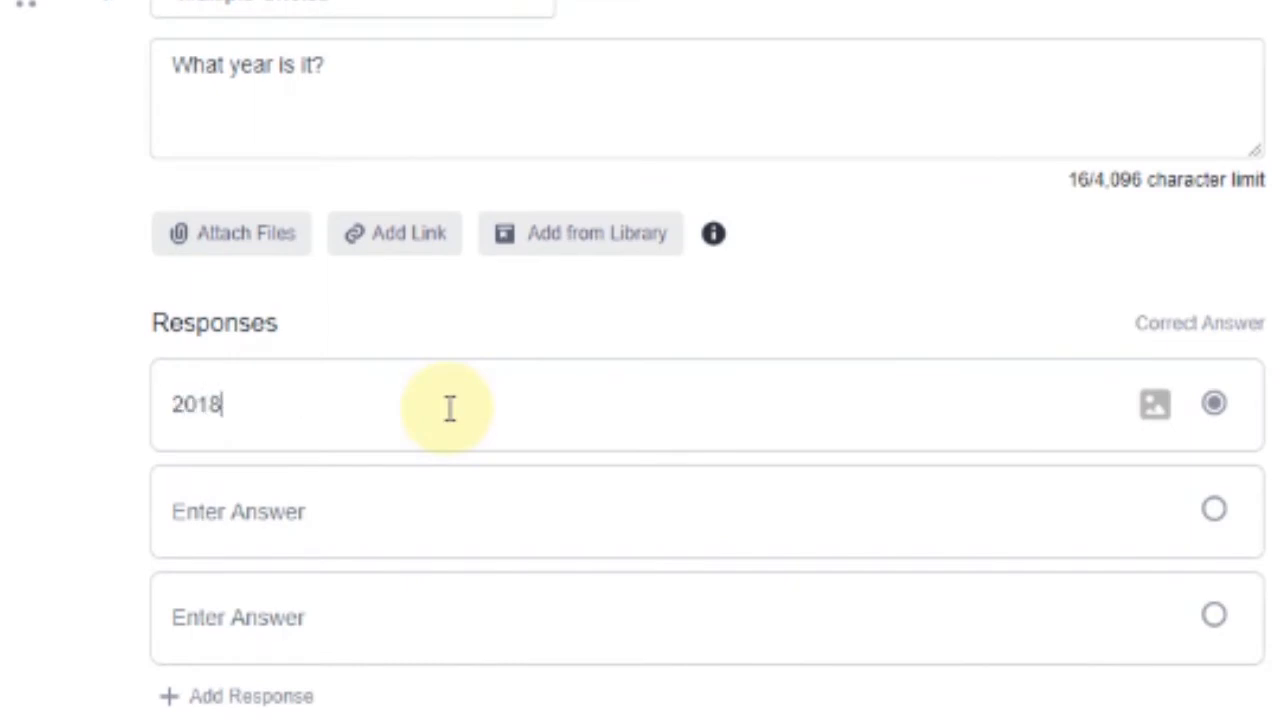
pyautogui.press('Tab')
pyautogui.write('2021')
pyautogui.press('Tab')
pyautogui.write('2020')
pyautogui.click(226, 697)
pyautogui.click(223, 496)
pyautogui.write('2019')
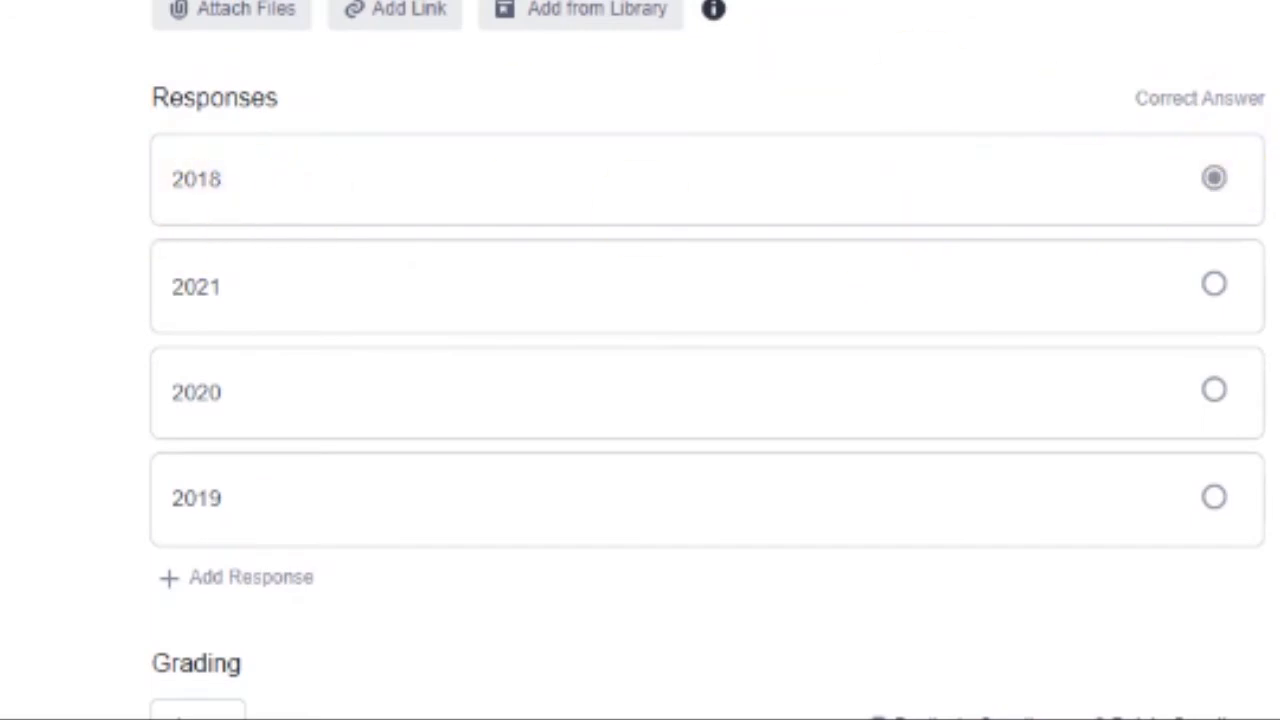
# Mark 2020 as question 1's correct answer
pyautogui.click(1218, 405)
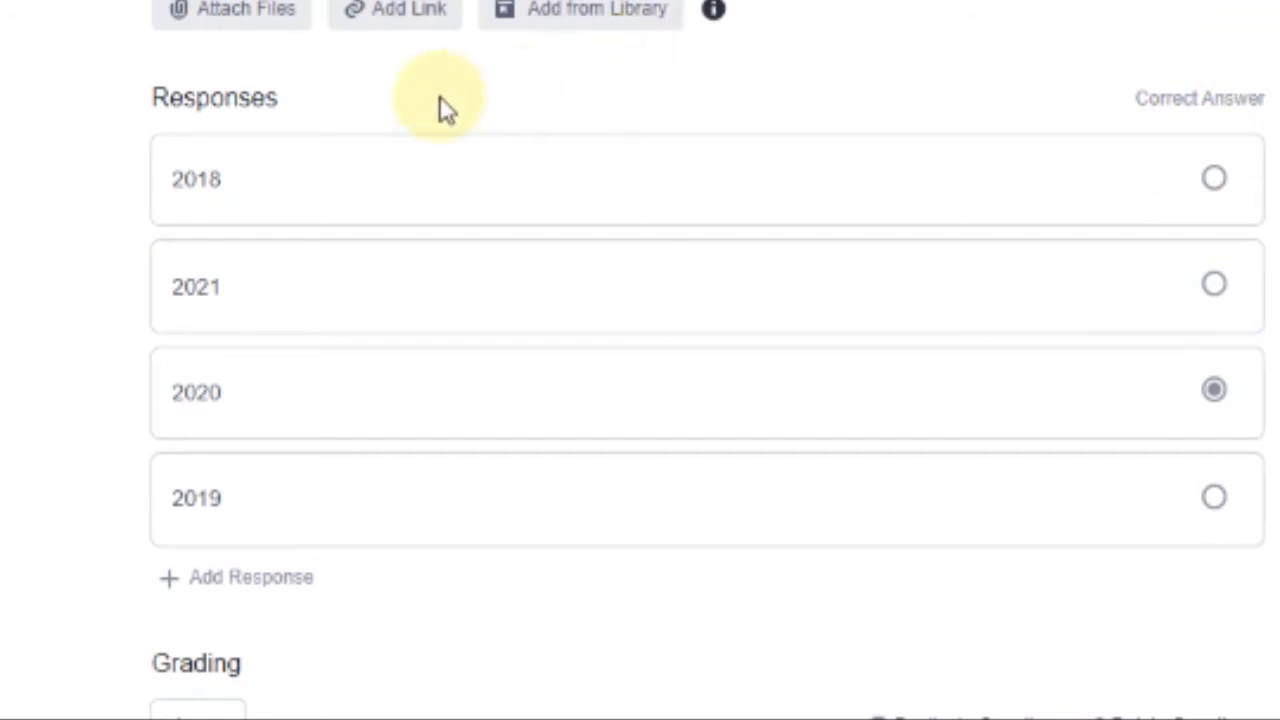
pyautogui.scroll(2, 286, 40)
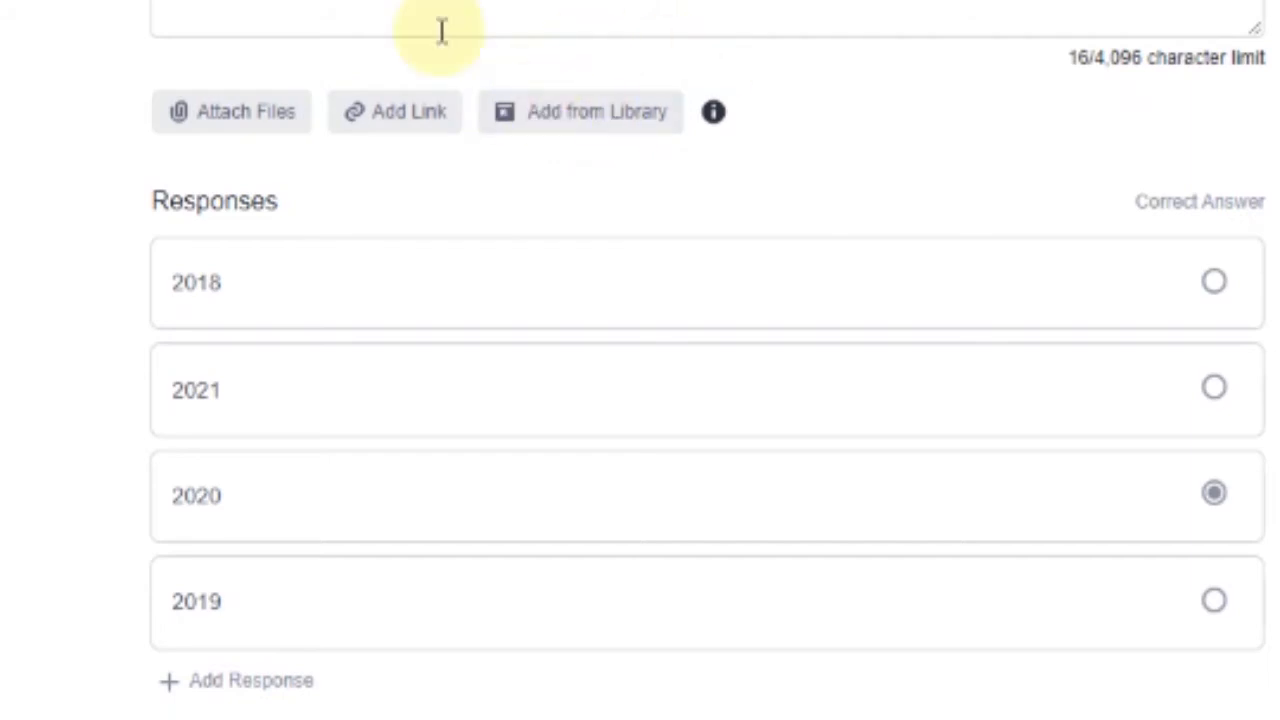
pyautogui.moveTo(713, 112)
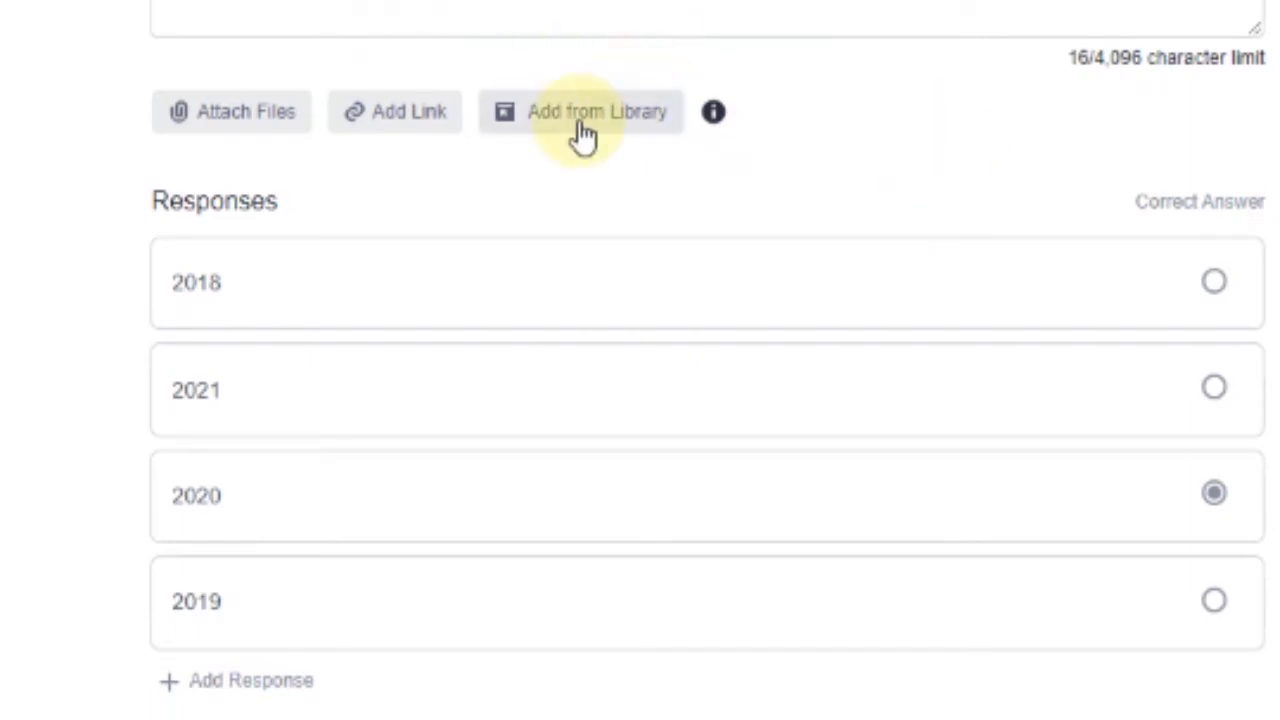
pyautogui.scroll(-2, 1237, 286)
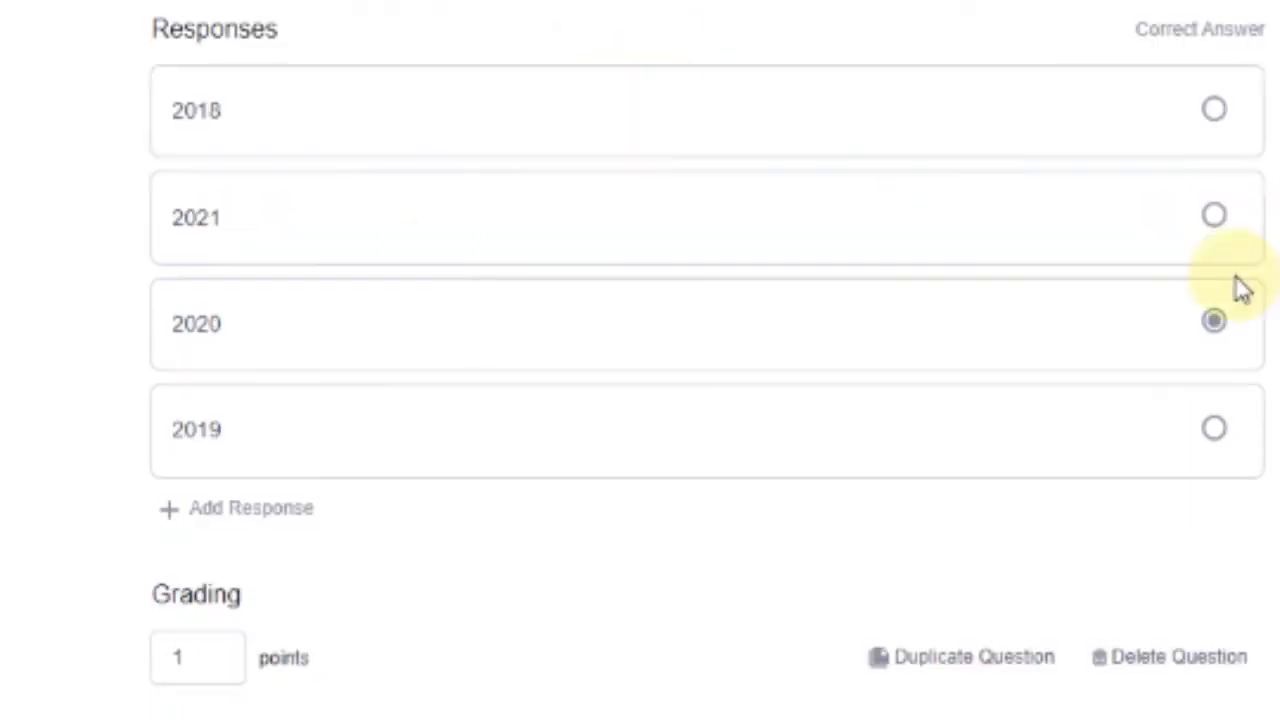
pyautogui.moveTo(1257, 200)
pyautogui.scroll(-1, 191, 634)
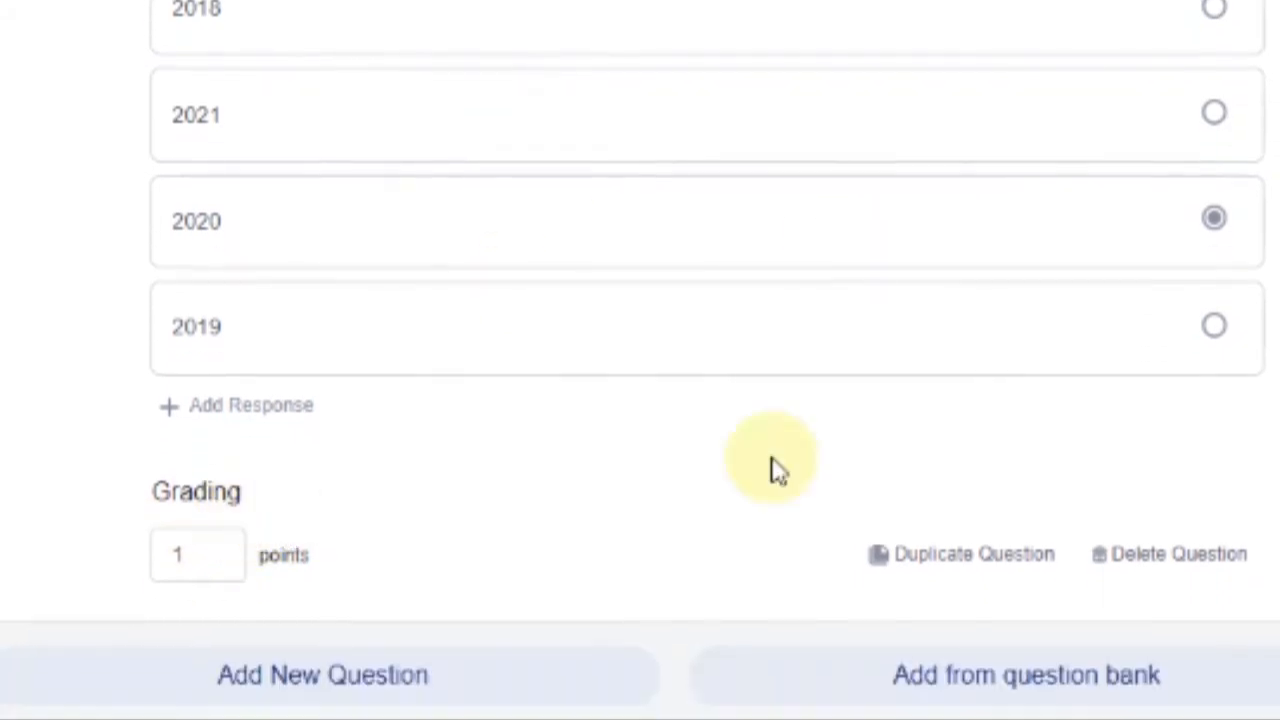
# Try 4 grading points for question 1, then set it back to 1 point
pyautogui.click(190, 552)
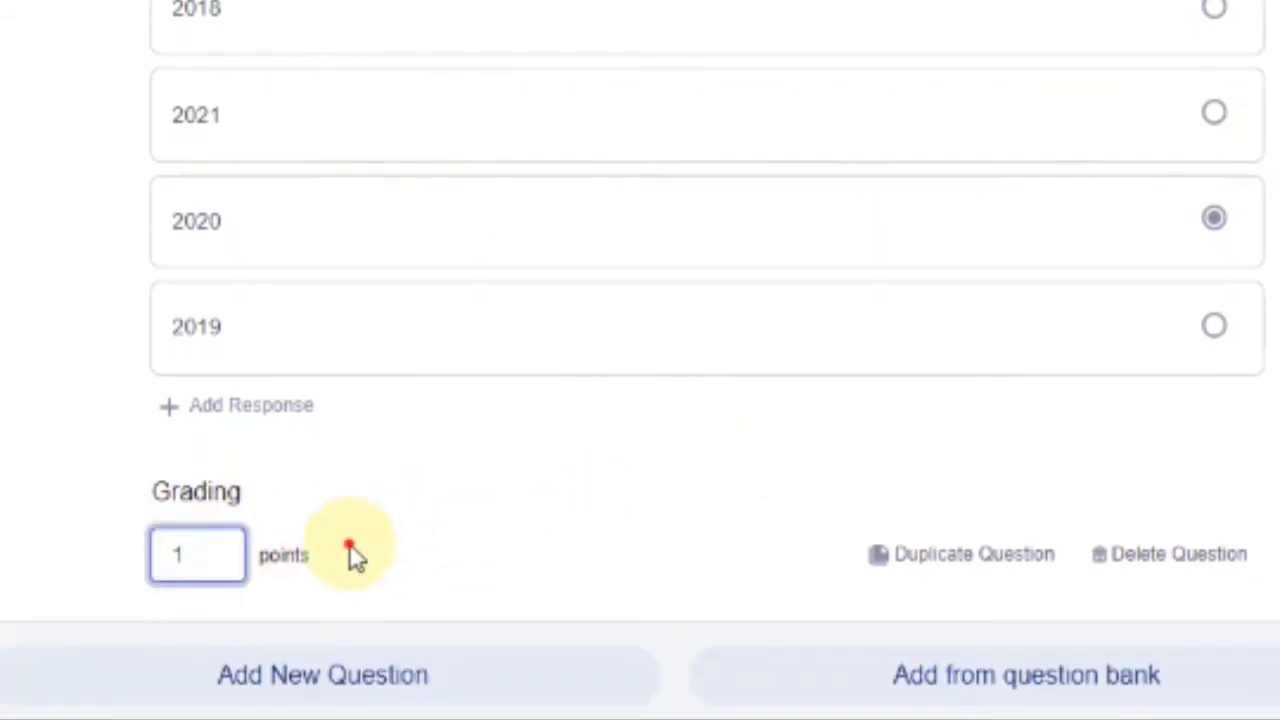
pyautogui.click(198, 550)
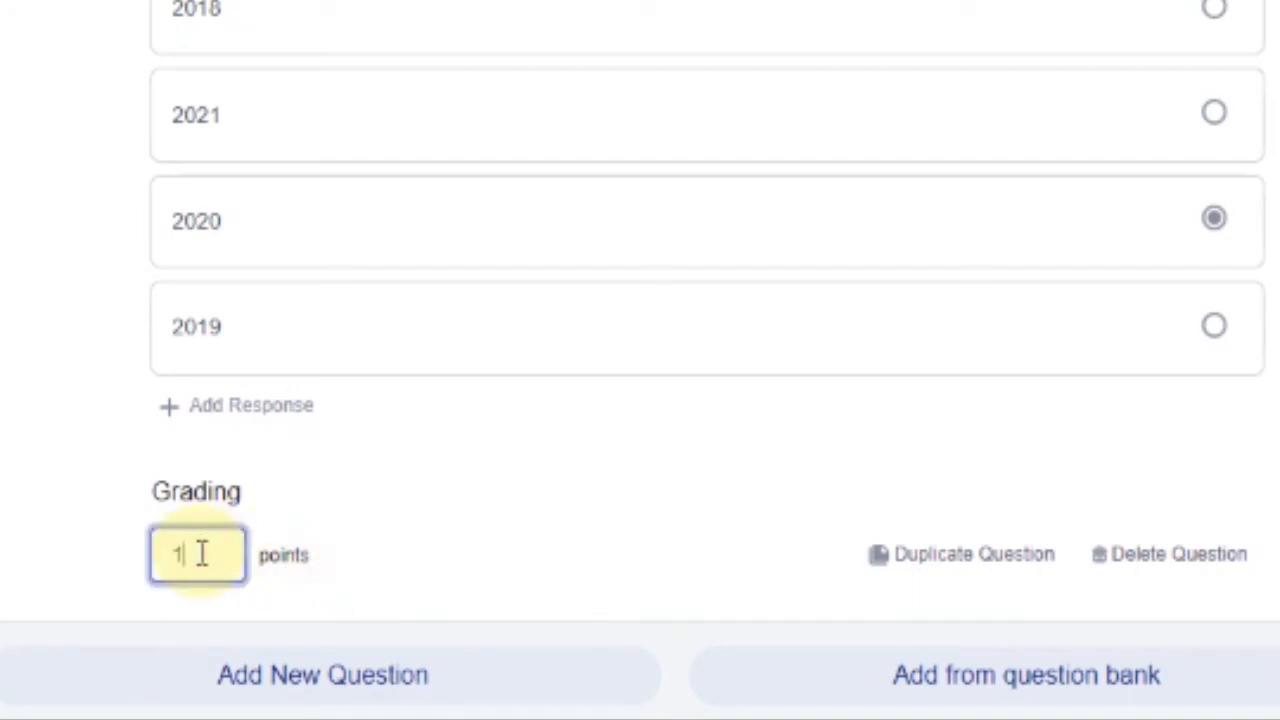
pyautogui.click(199, 551)
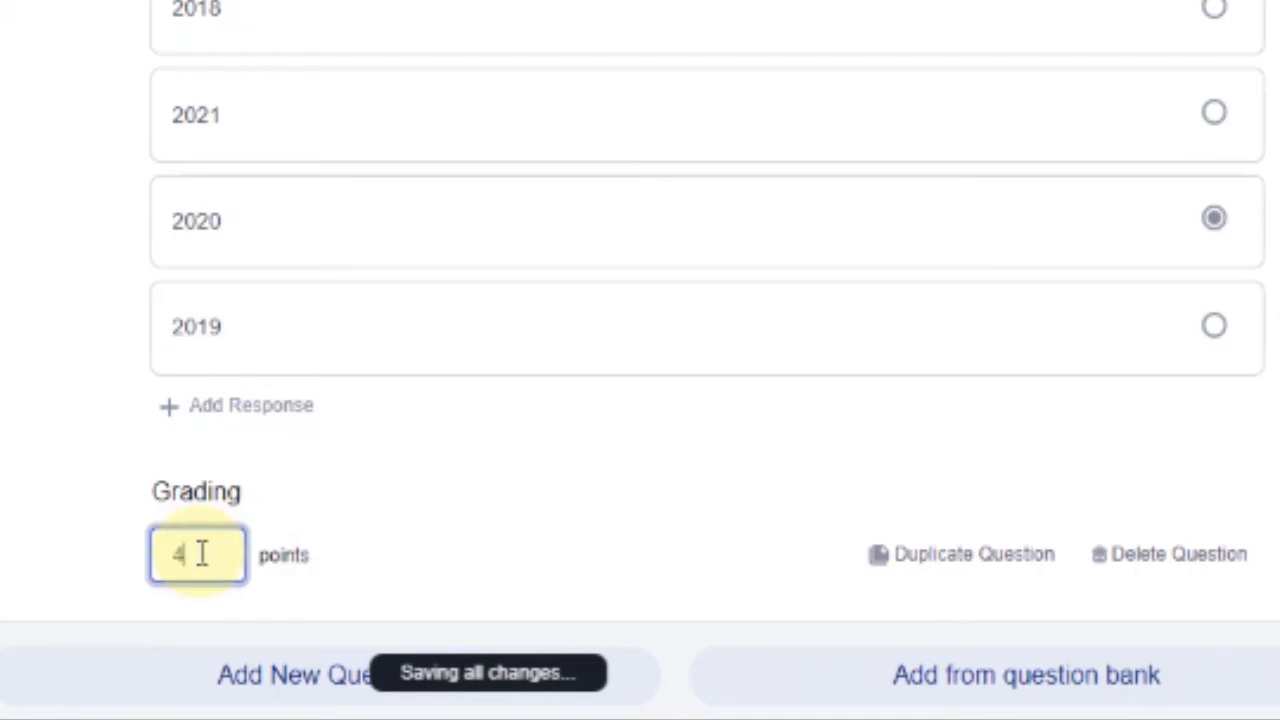
pyautogui.click(417, 507)
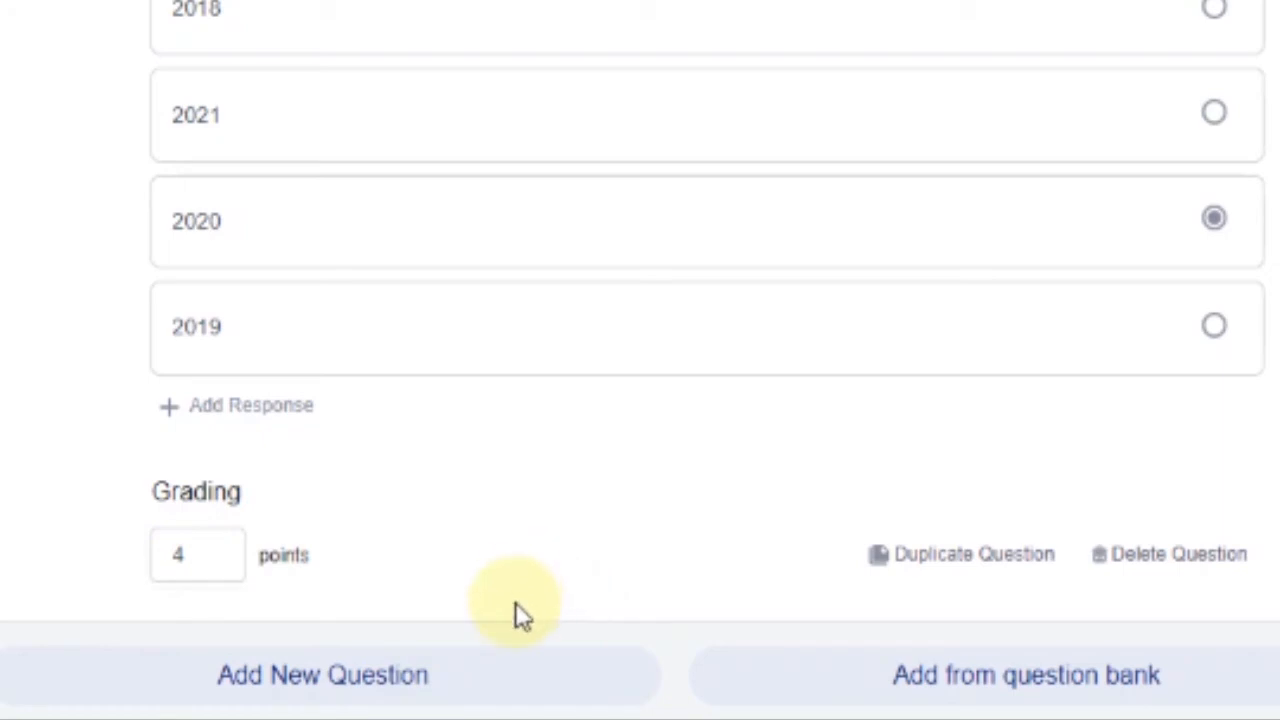
pyautogui.click(229, 562)
pyautogui.press('BackSpace')
pyautogui.write('1')
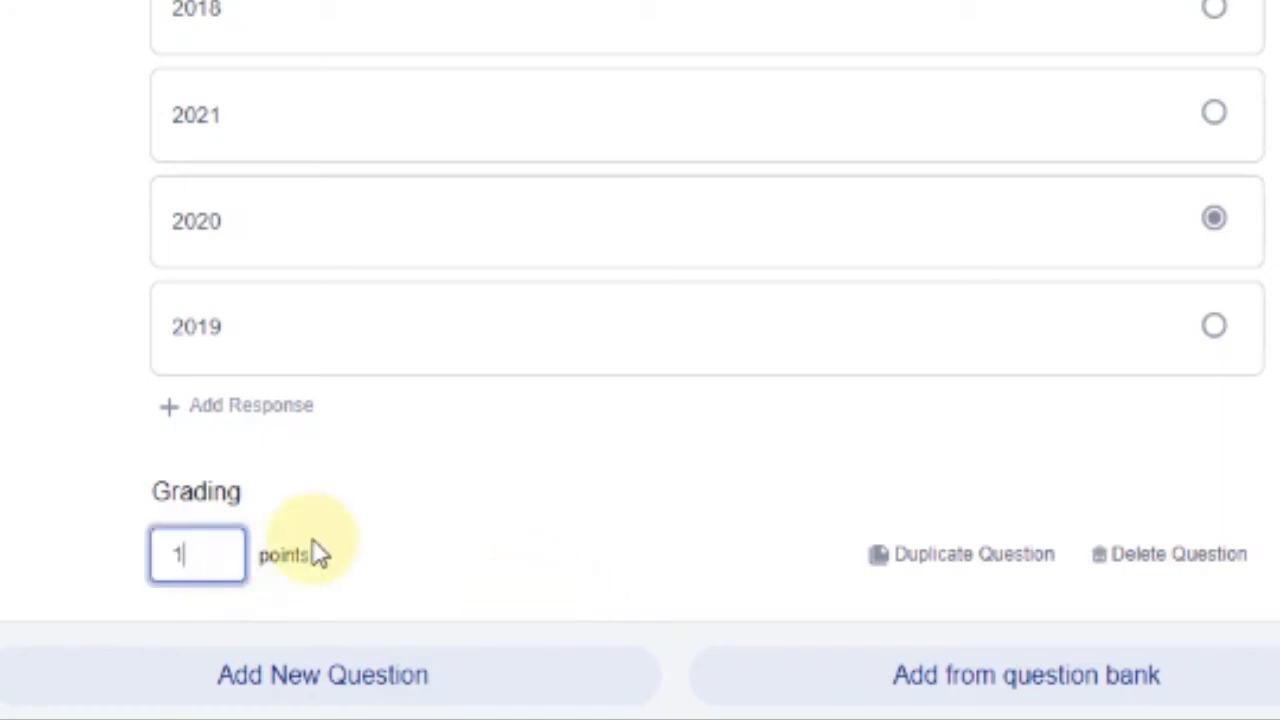
pyautogui.click(422, 458)
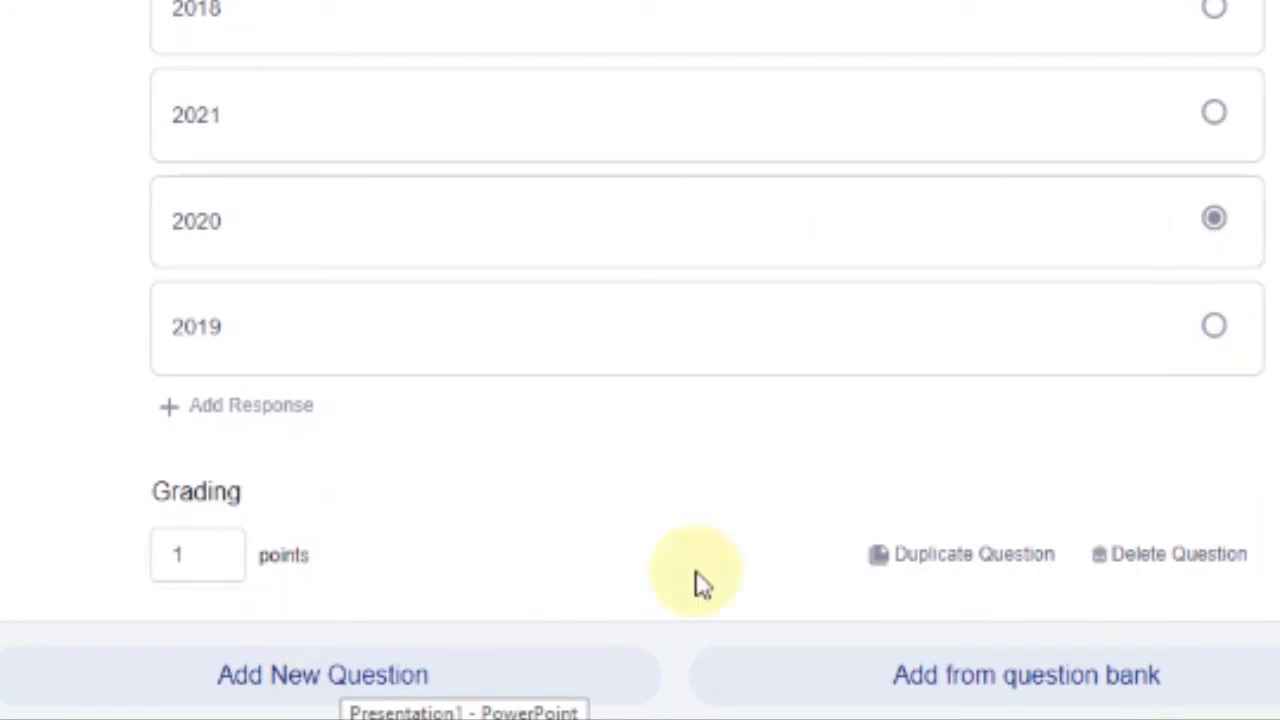
pyautogui.scroll(3, 665, 190)
pyautogui.scroll(-3, 665, 190)
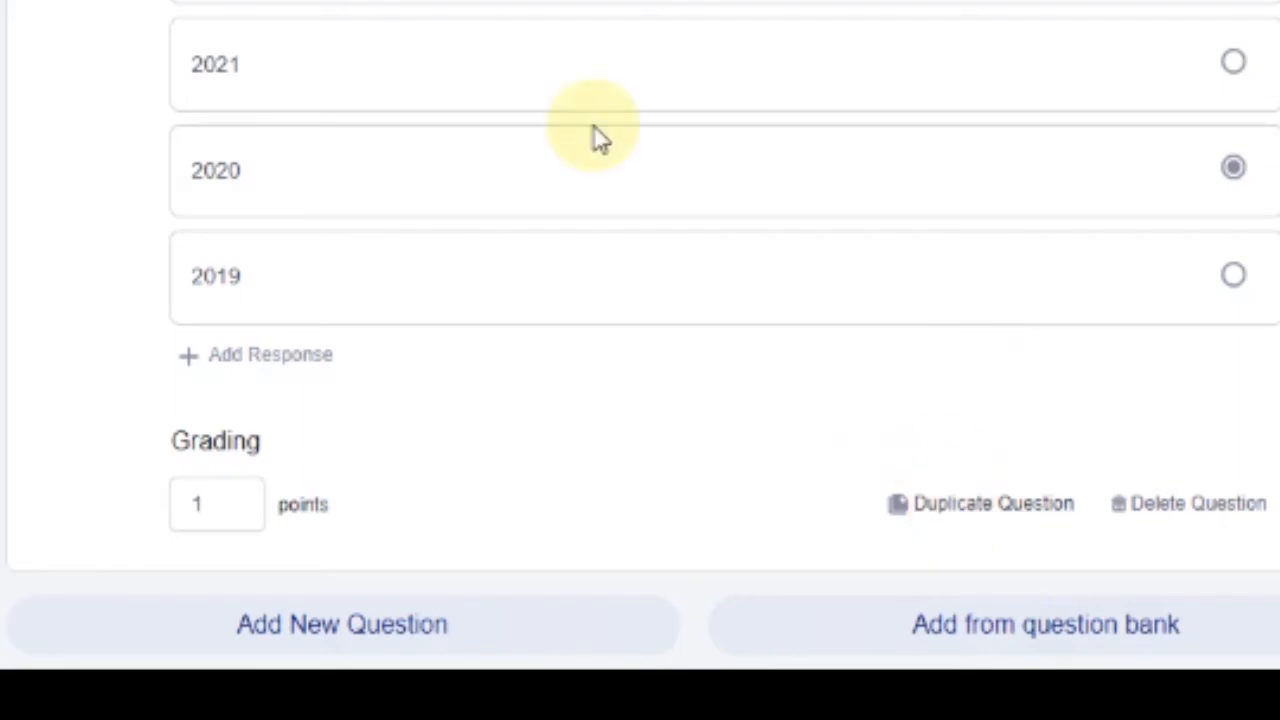
pyautogui.scroll(3, 570, 110)
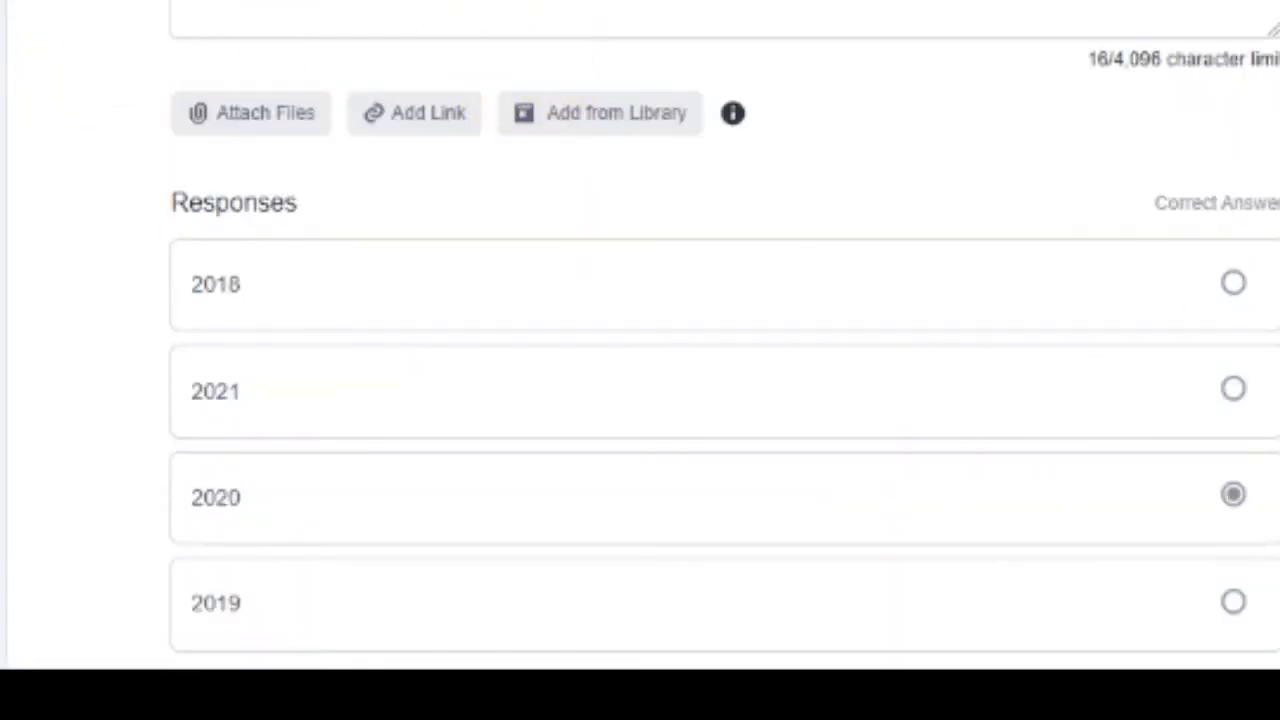
pyautogui.scroll(-3, 308, 163)
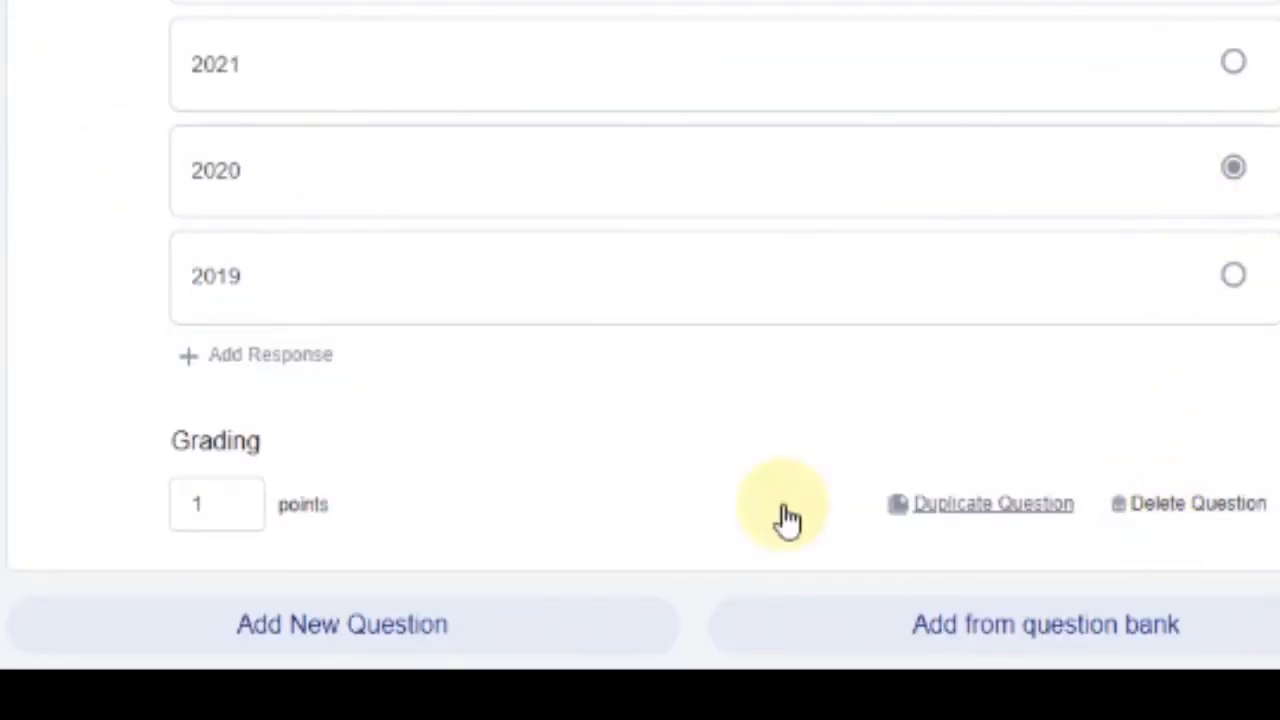
pyautogui.scroll(3, 409, 251)
pyautogui.scroll(-2, 1160, 120)
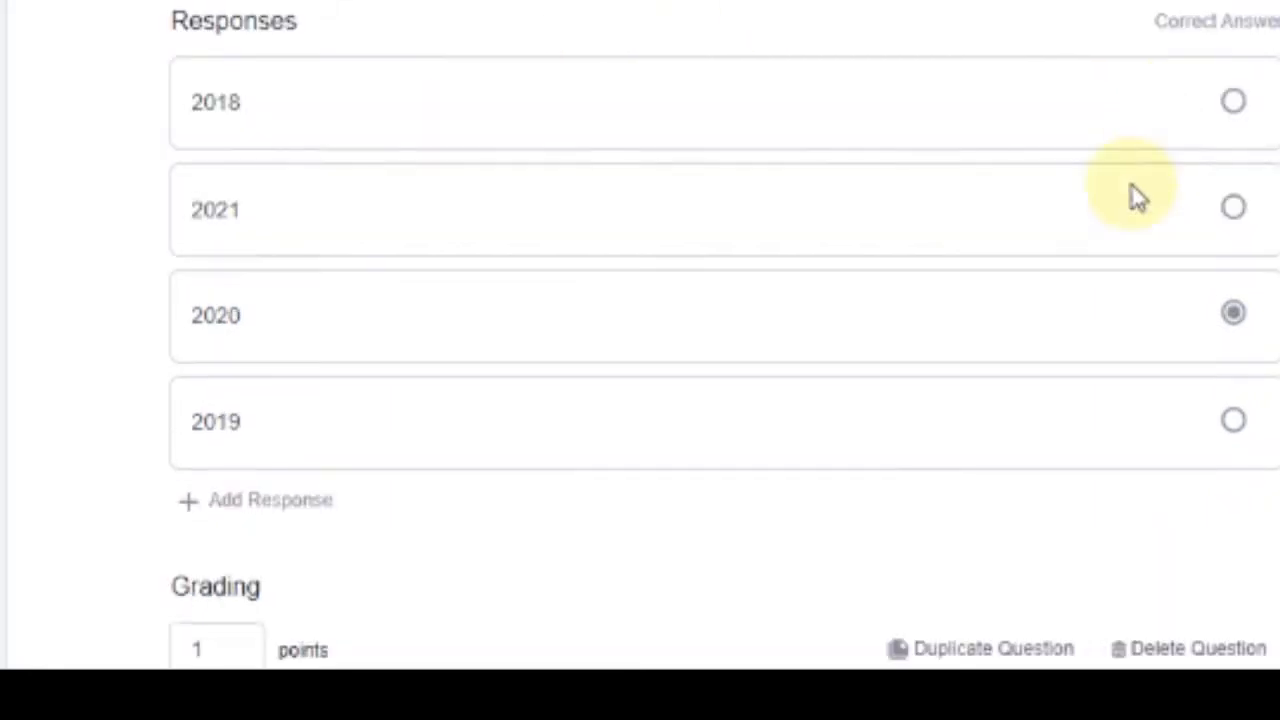
pyautogui.scroll(-1, 1138, 197)
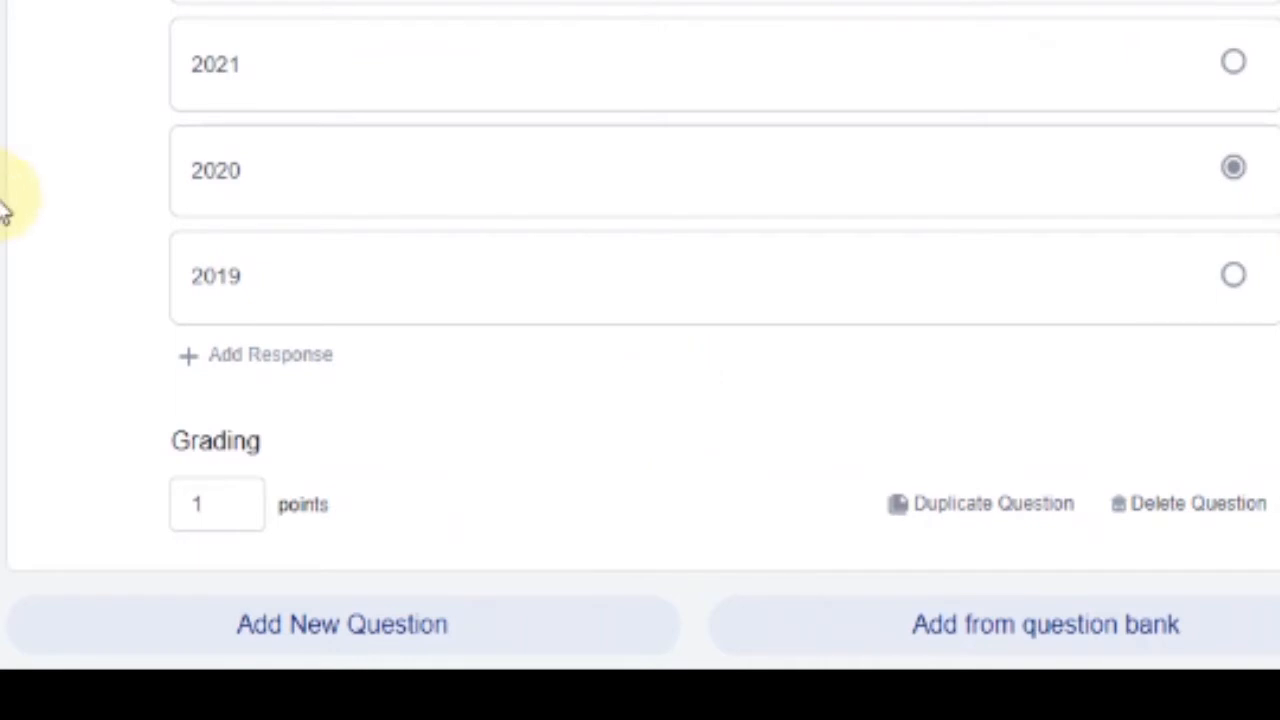
# Add a second question and set its type to True/False
pyautogui.click(366, 638)
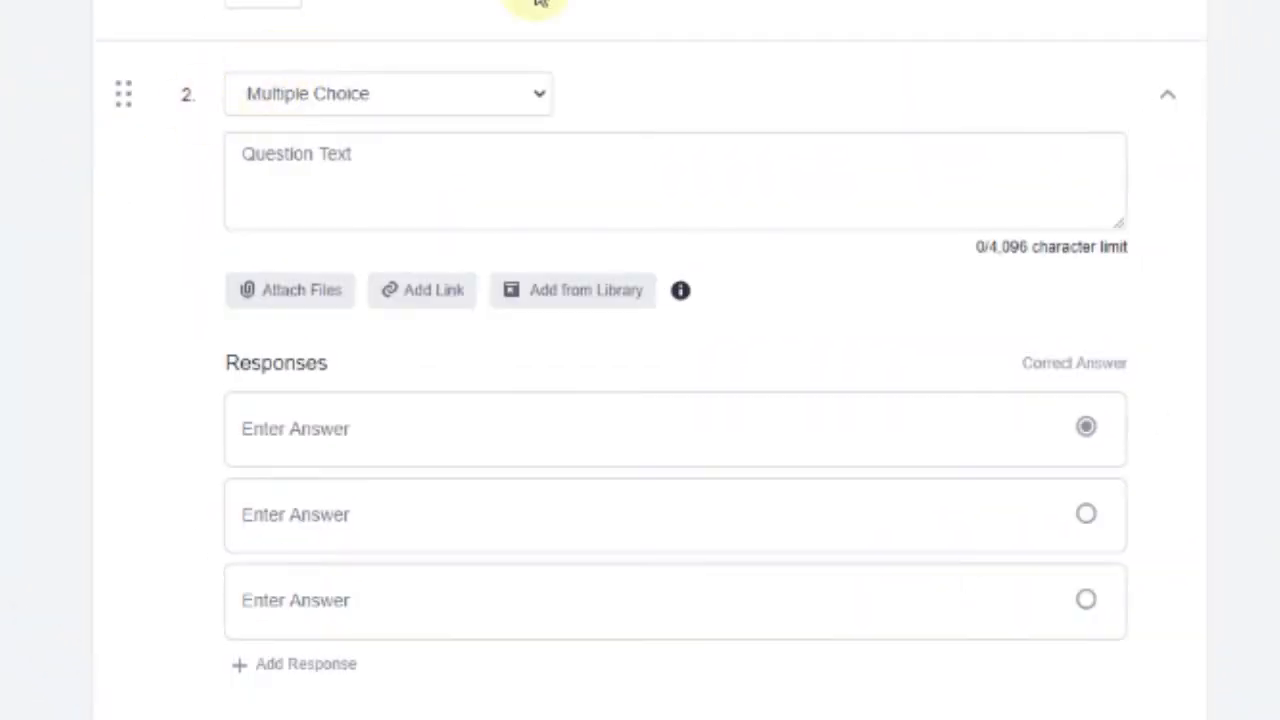
pyautogui.click(338, 100)
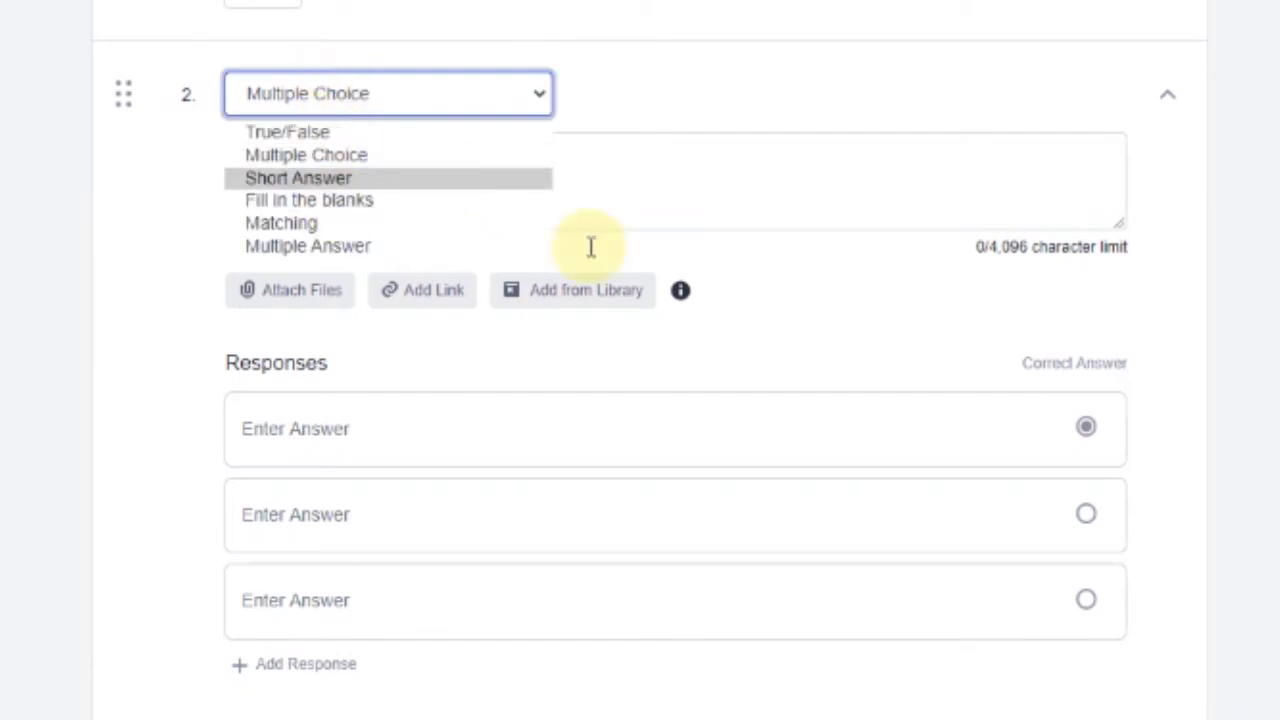
pyautogui.click(885, 102)
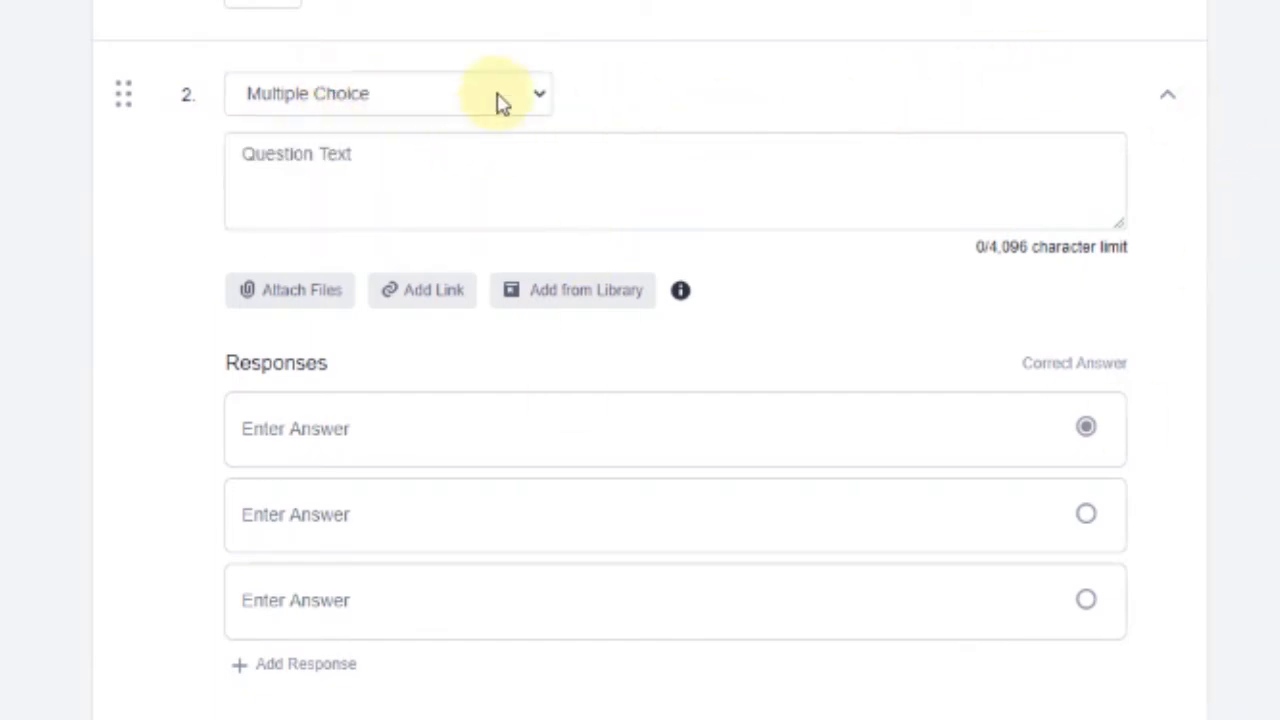
pyautogui.scroll(2, 505, 358)
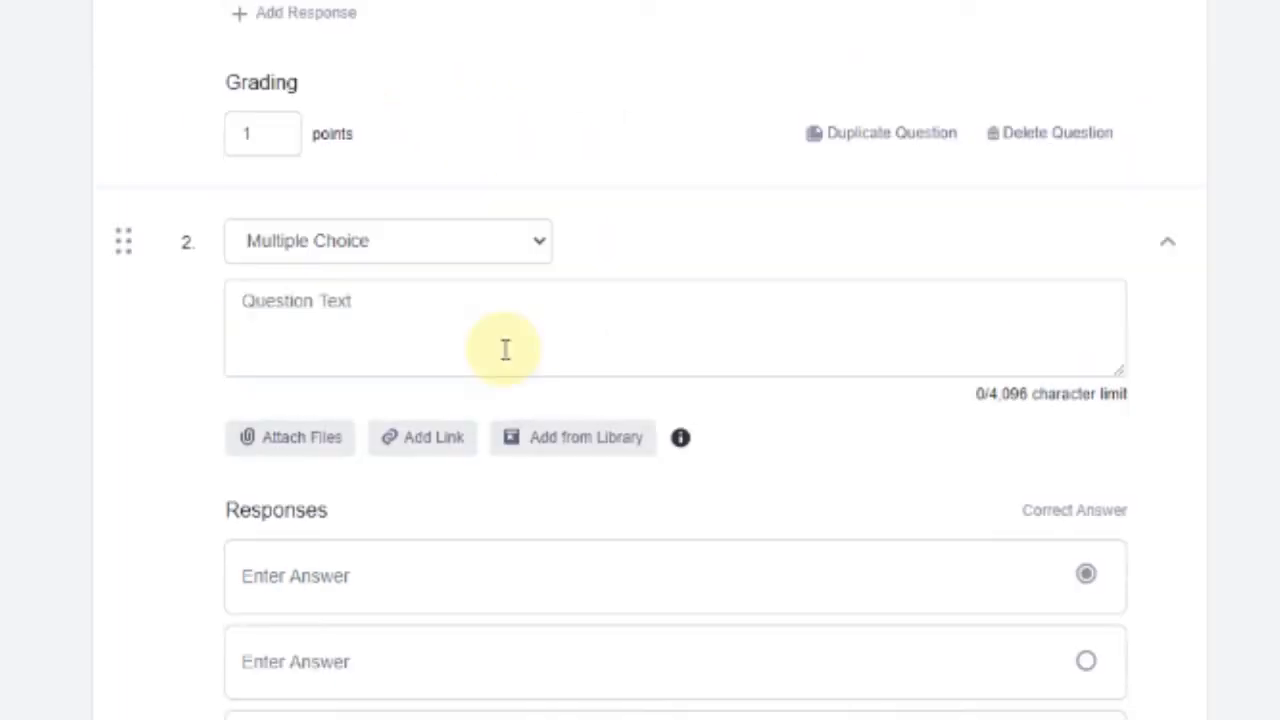
pyautogui.scroll(5, 505, 349)
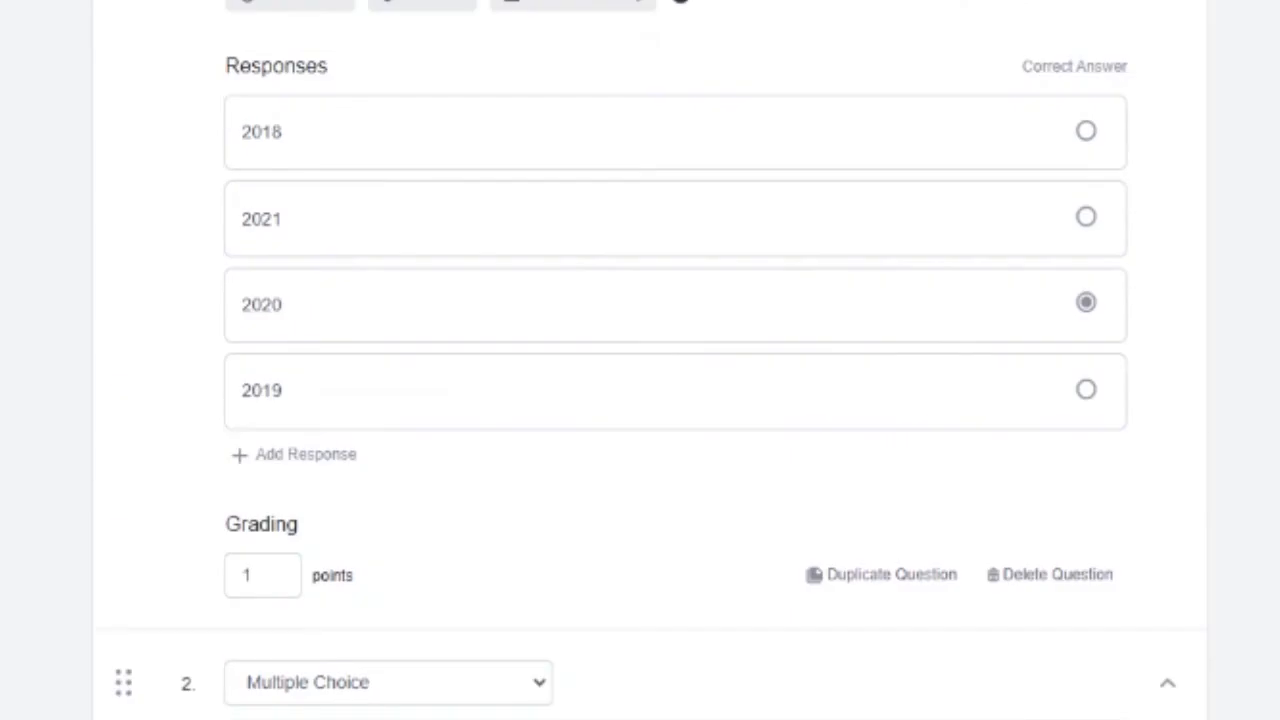
pyautogui.scroll(-5, 100, 229)
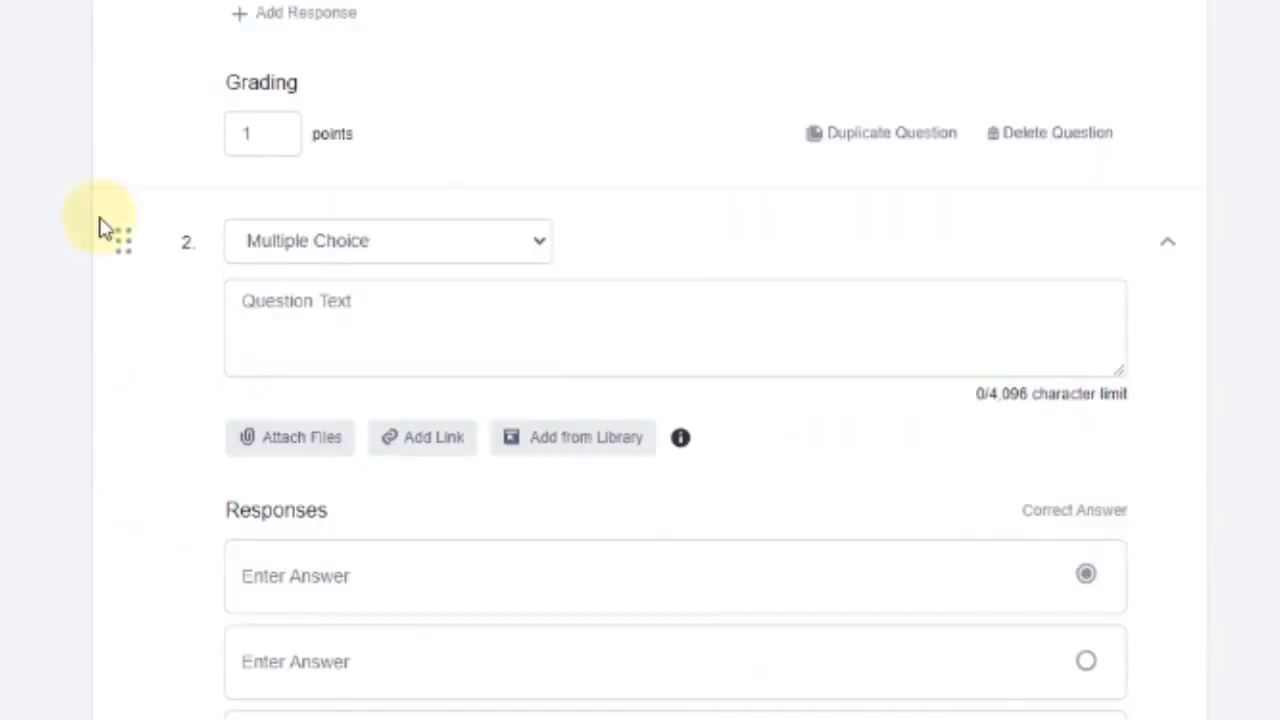
pyautogui.click(424, 247)
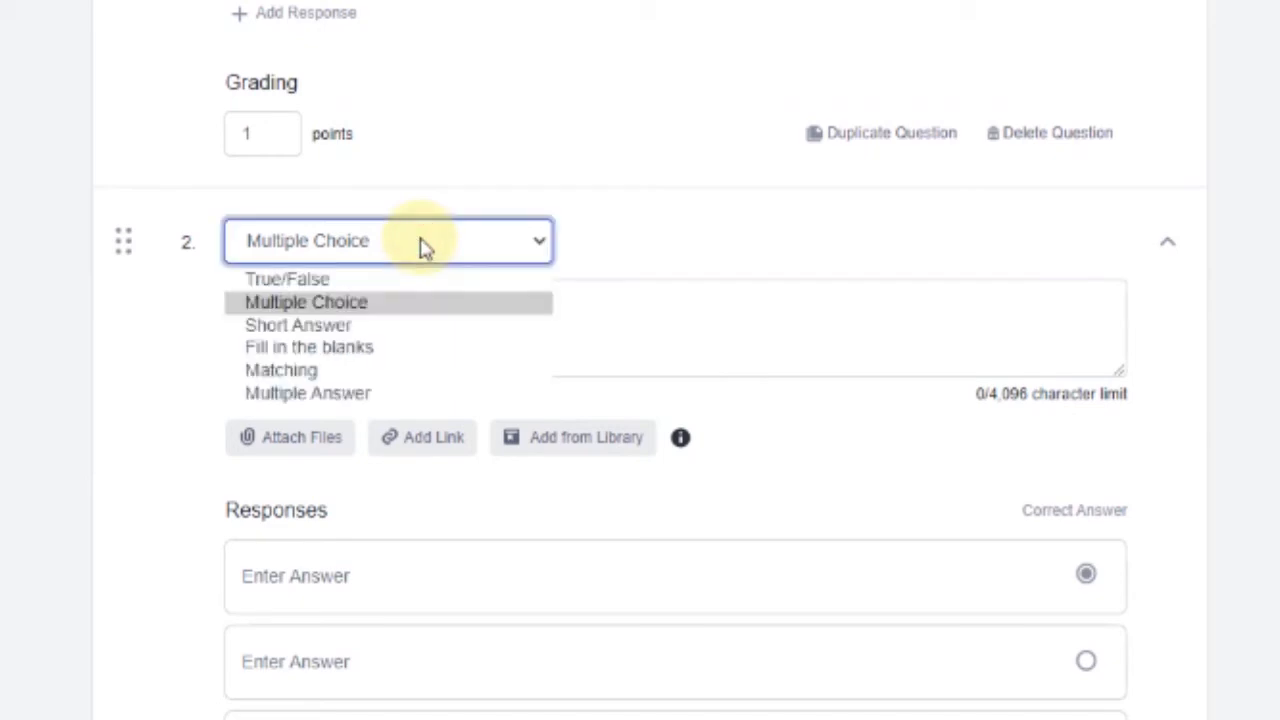
pyautogui.click(700, 230)
pyautogui.click(424, 259)
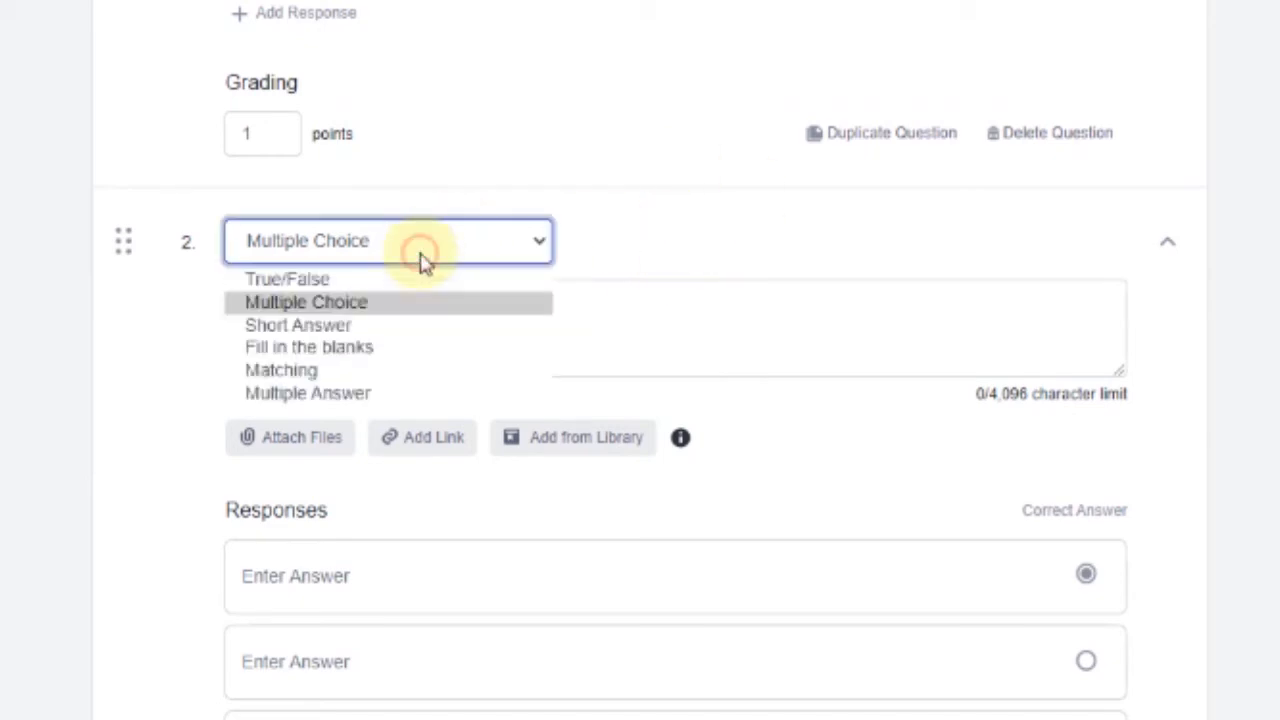
pyautogui.click(306, 280)
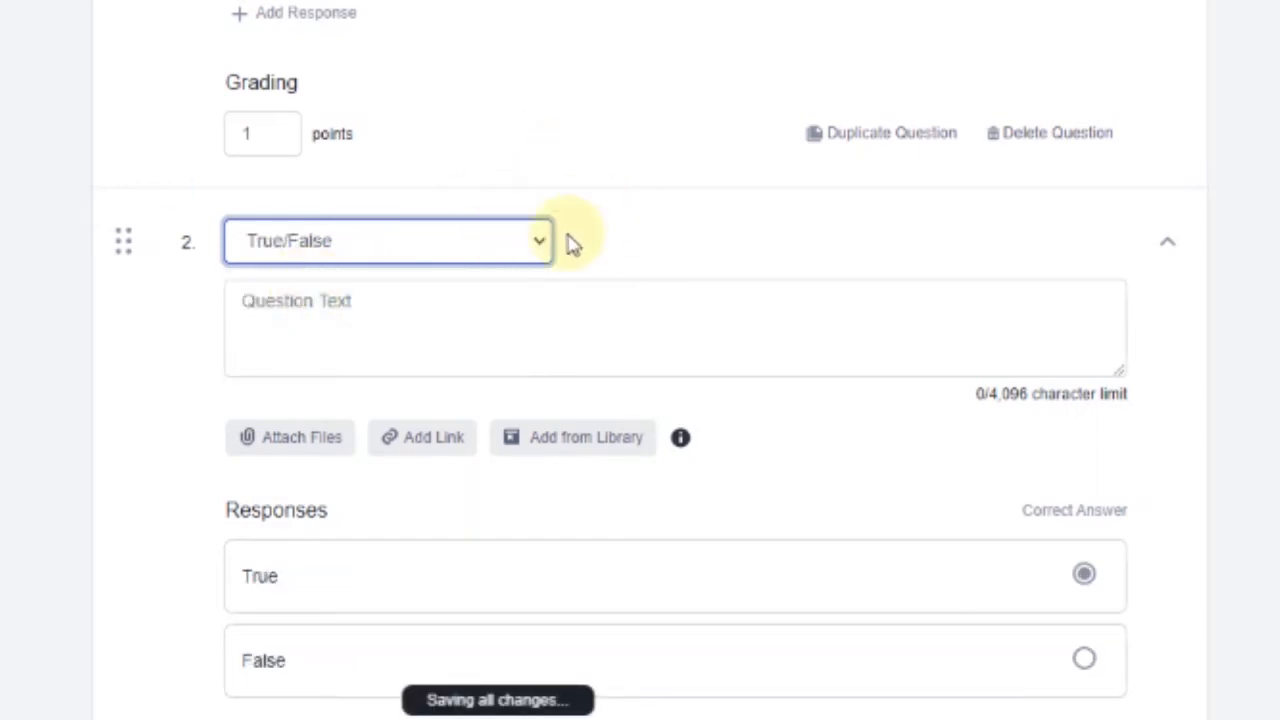
# Enter the statement 'Corona virus is a hoax.' with False correct, worth 1 point
pyautogui.click(383, 316)
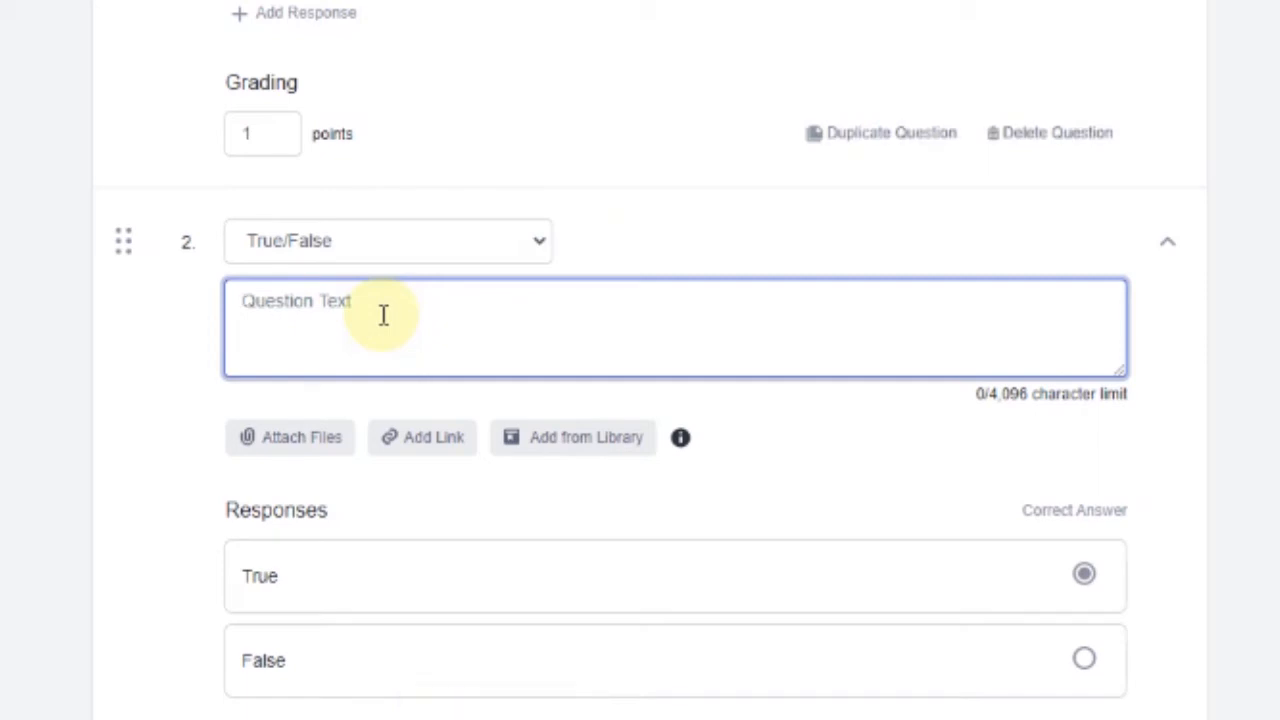
pyautogui.write('Corona virus is a hoax.')
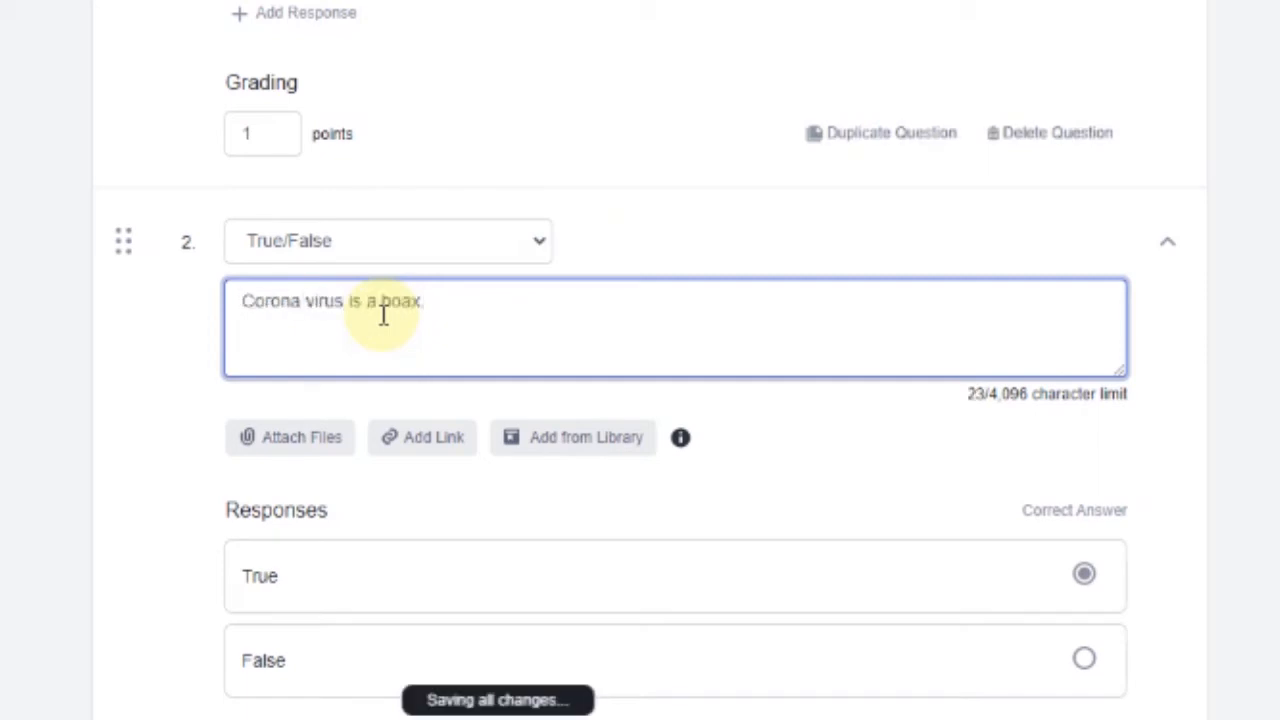
pyautogui.click(1160, 358)
pyautogui.scroll(-2, 757, 418)
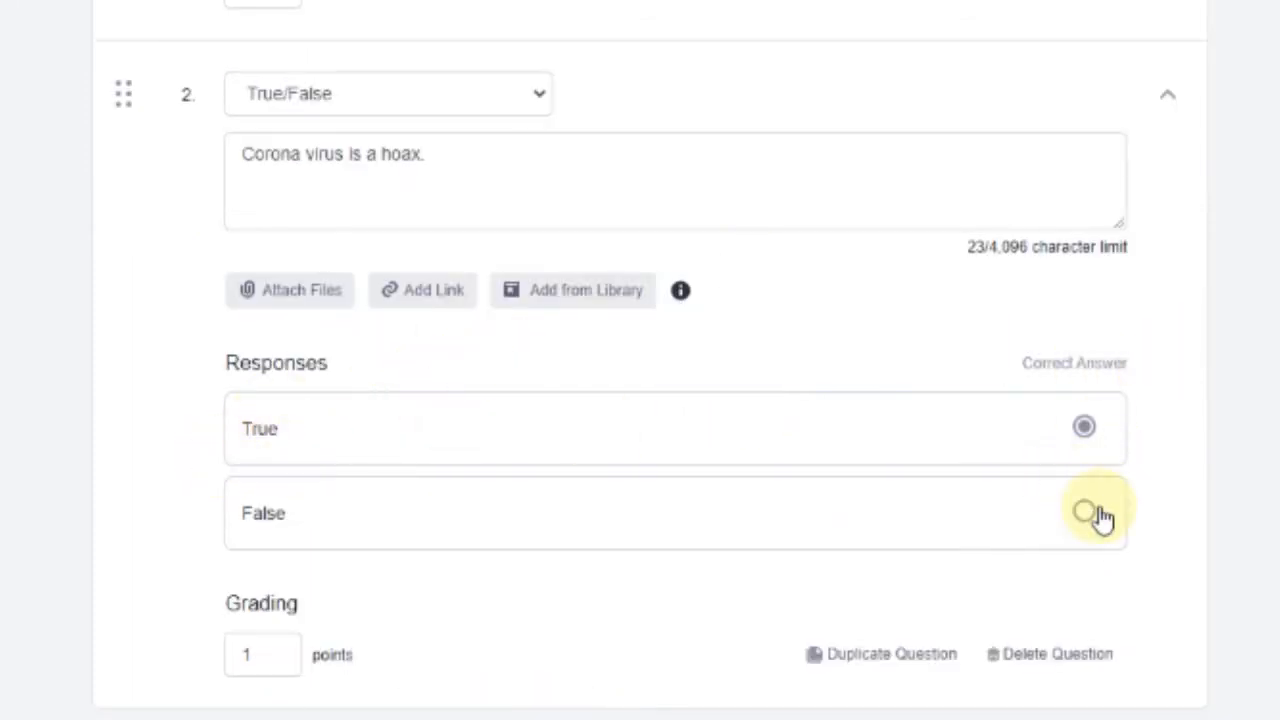
pyautogui.click(1086, 514)
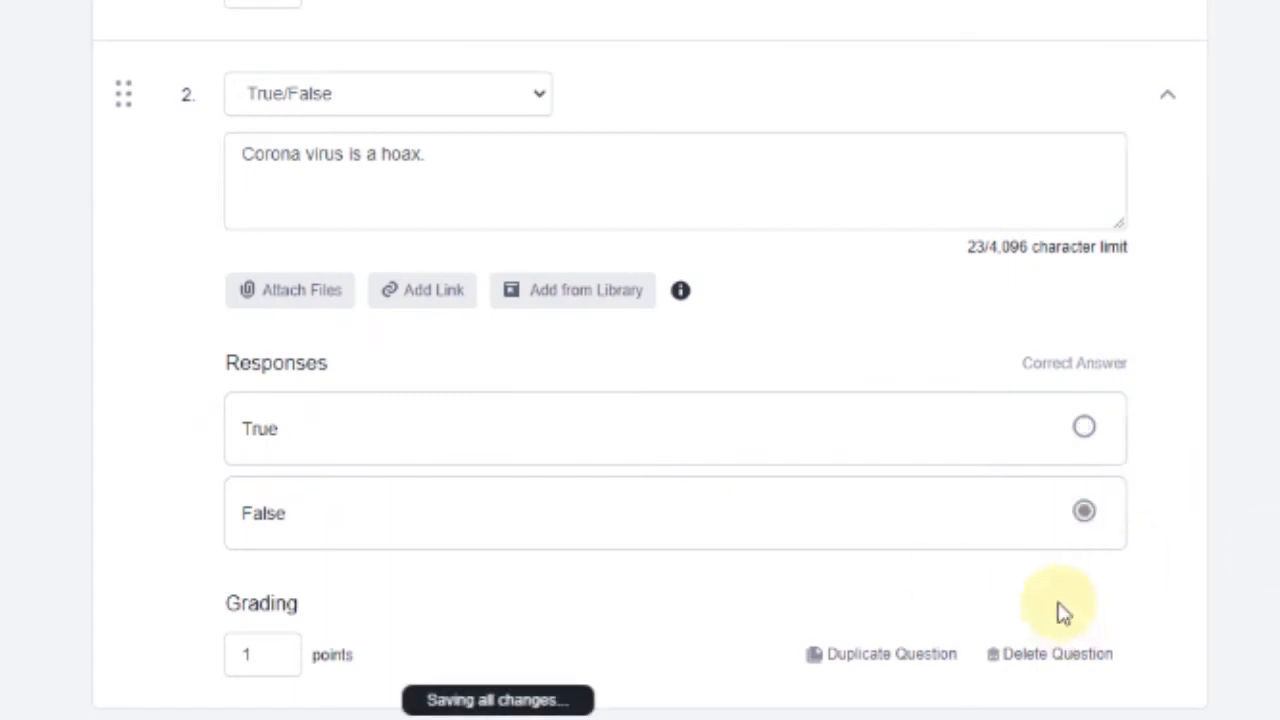
pyautogui.click(269, 653)
pyautogui.click(351, 610)
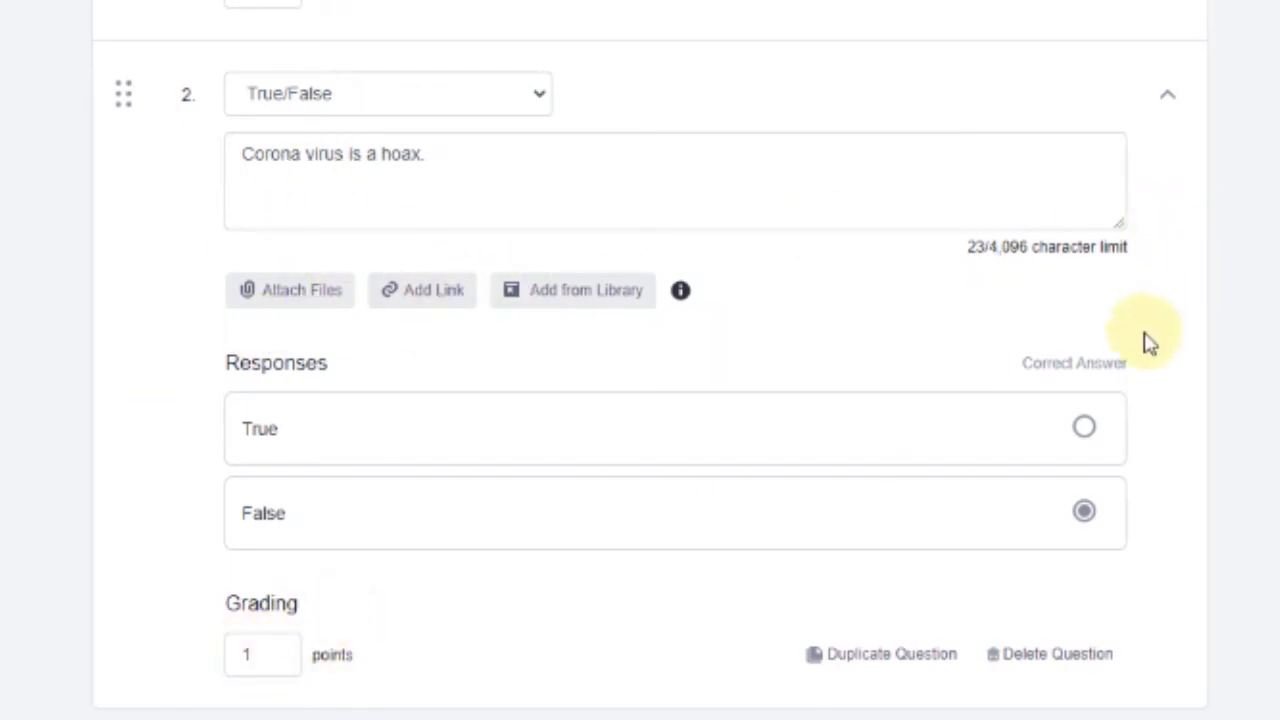
pyautogui.scroll(-1, 1146, 340)
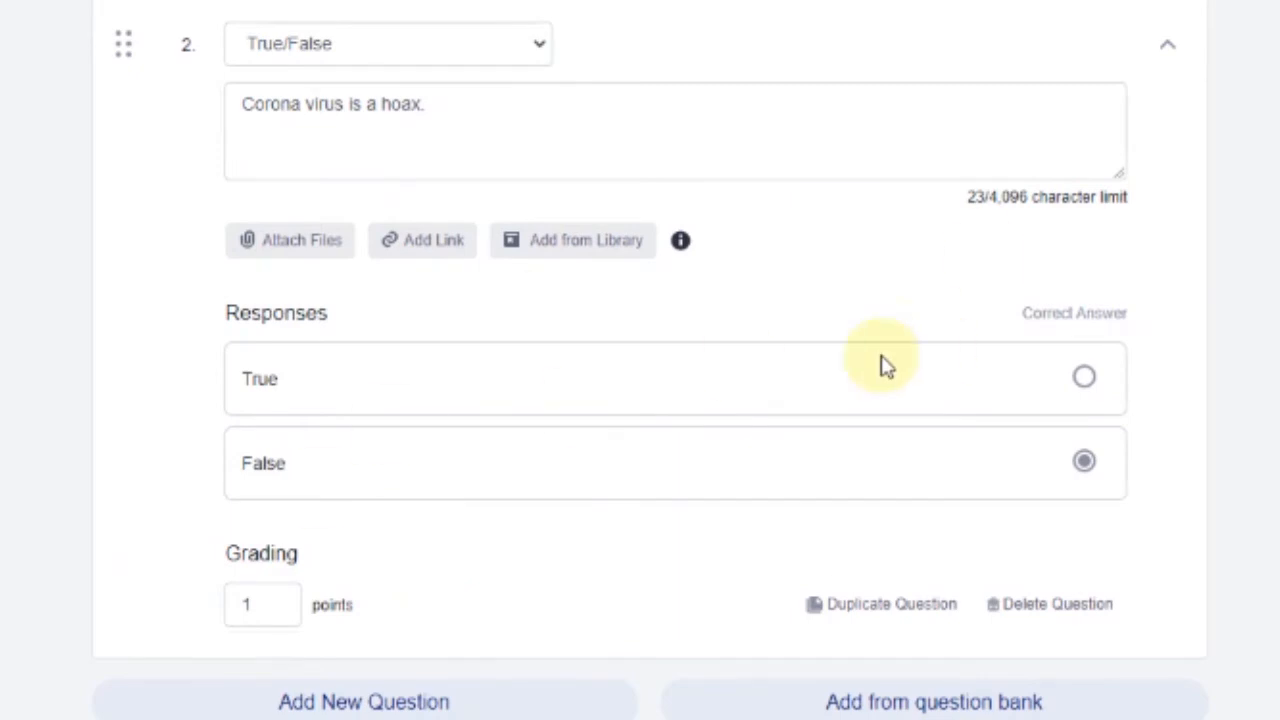
# Add question 3 to the quiz as a Short Answer question
pyautogui.click(405, 703)
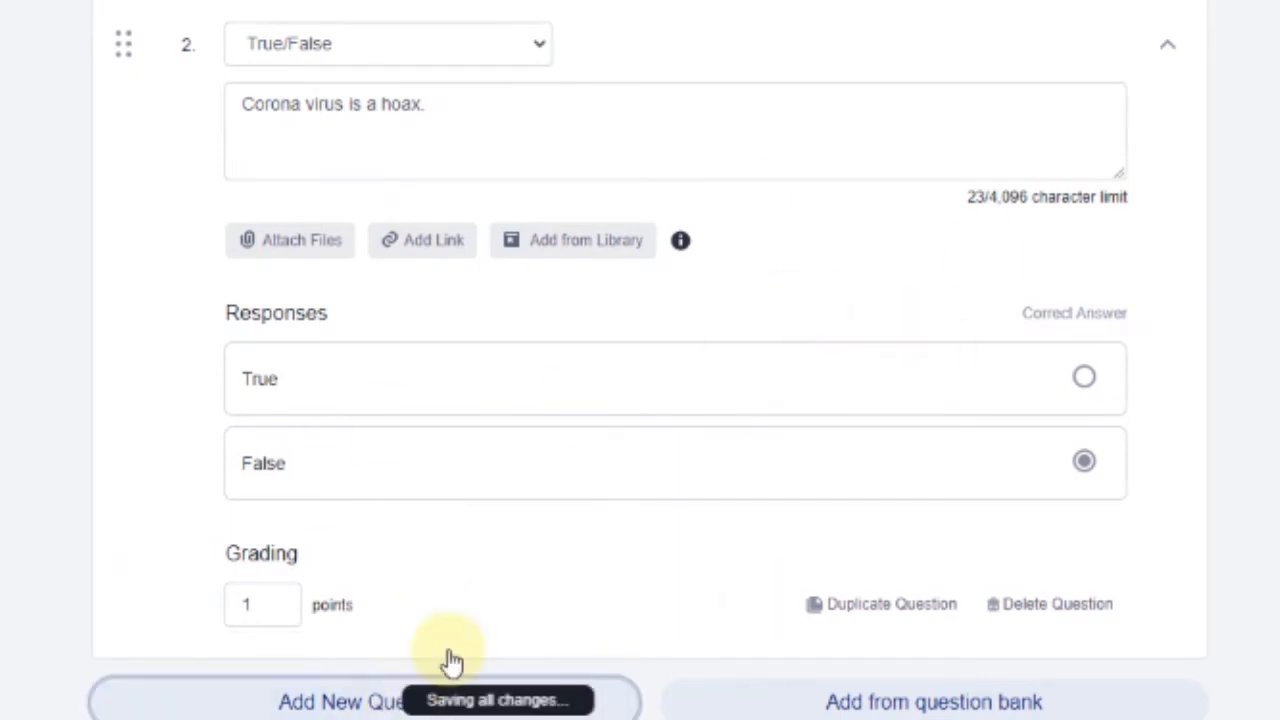
pyautogui.scroll(3, 1126, 486)
pyautogui.scroll(-3, 1203, 486)
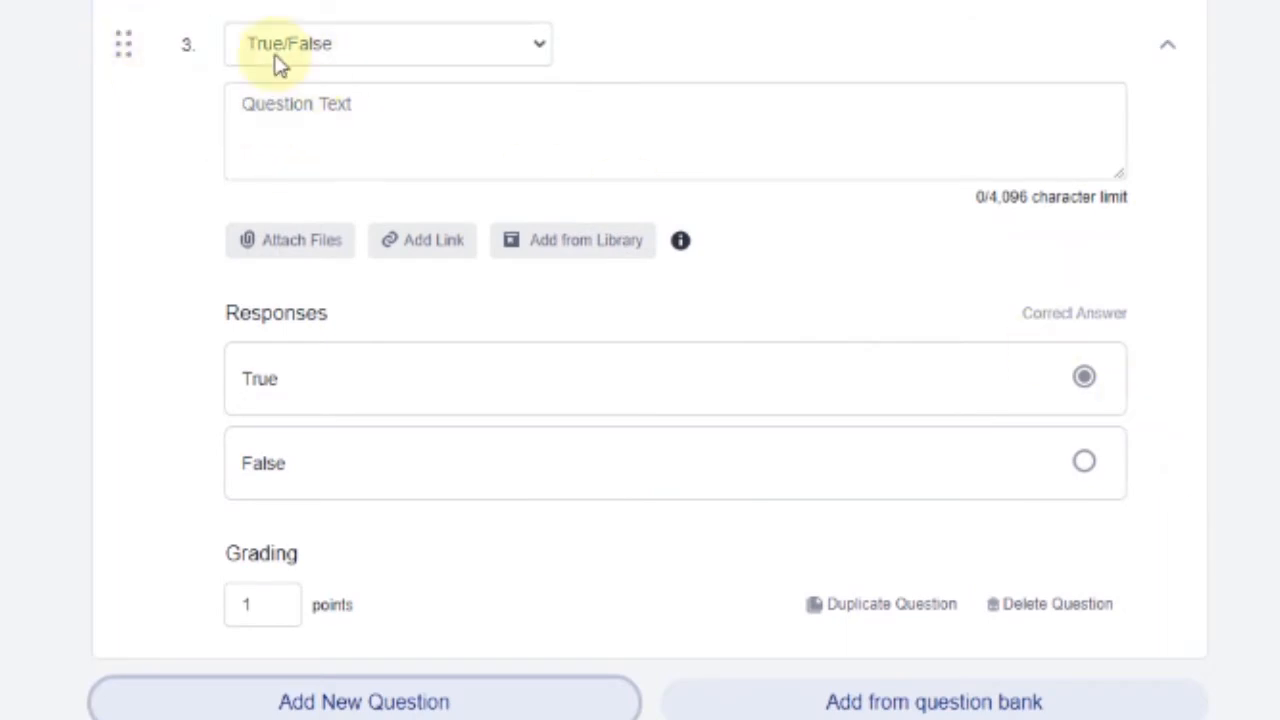
pyautogui.click(391, 50)
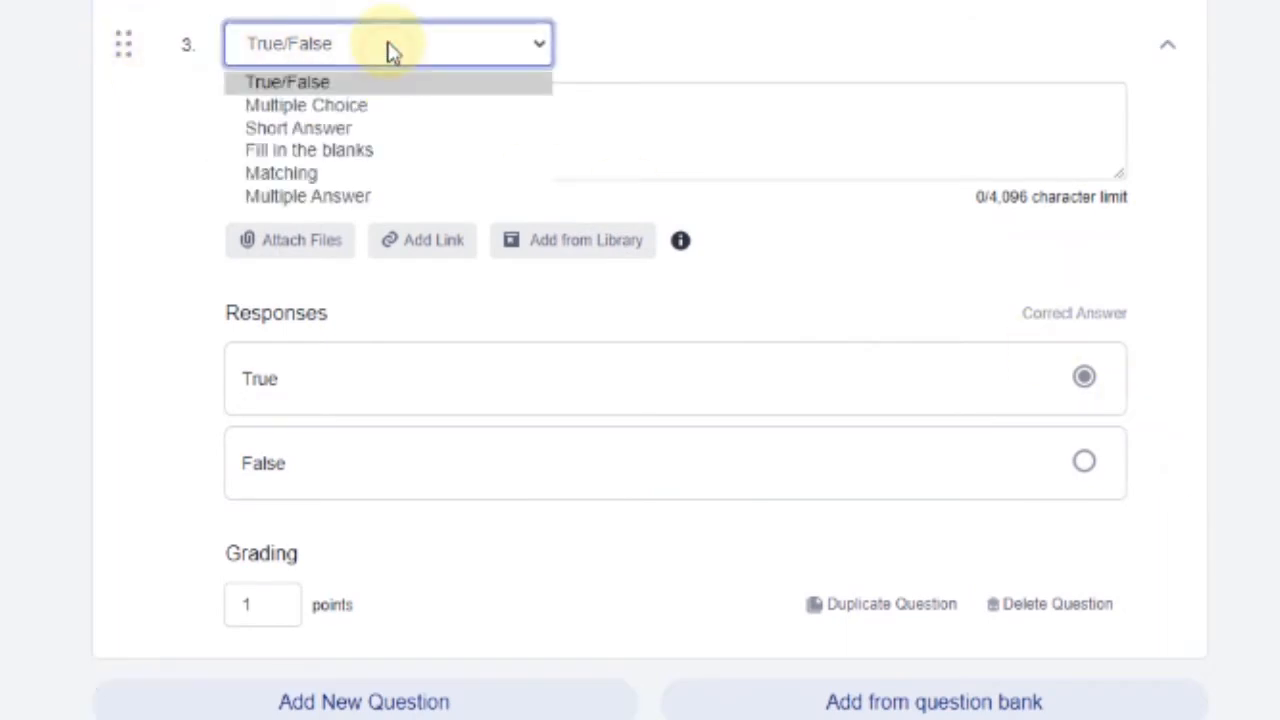
pyautogui.click(331, 128)
# Word question 3 'What is Aklan State University's Vision?', keep it at 1 point, and add question 4
pyautogui.click(386, 360)
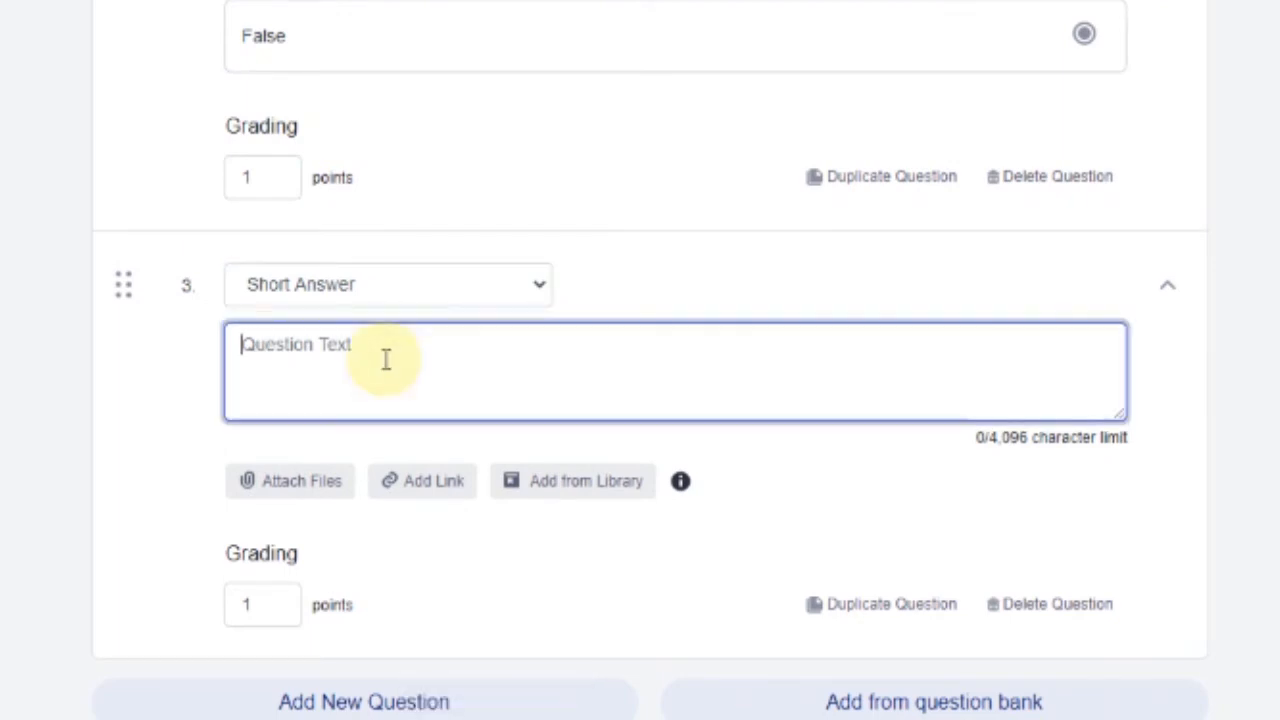
pyautogui.write('What')
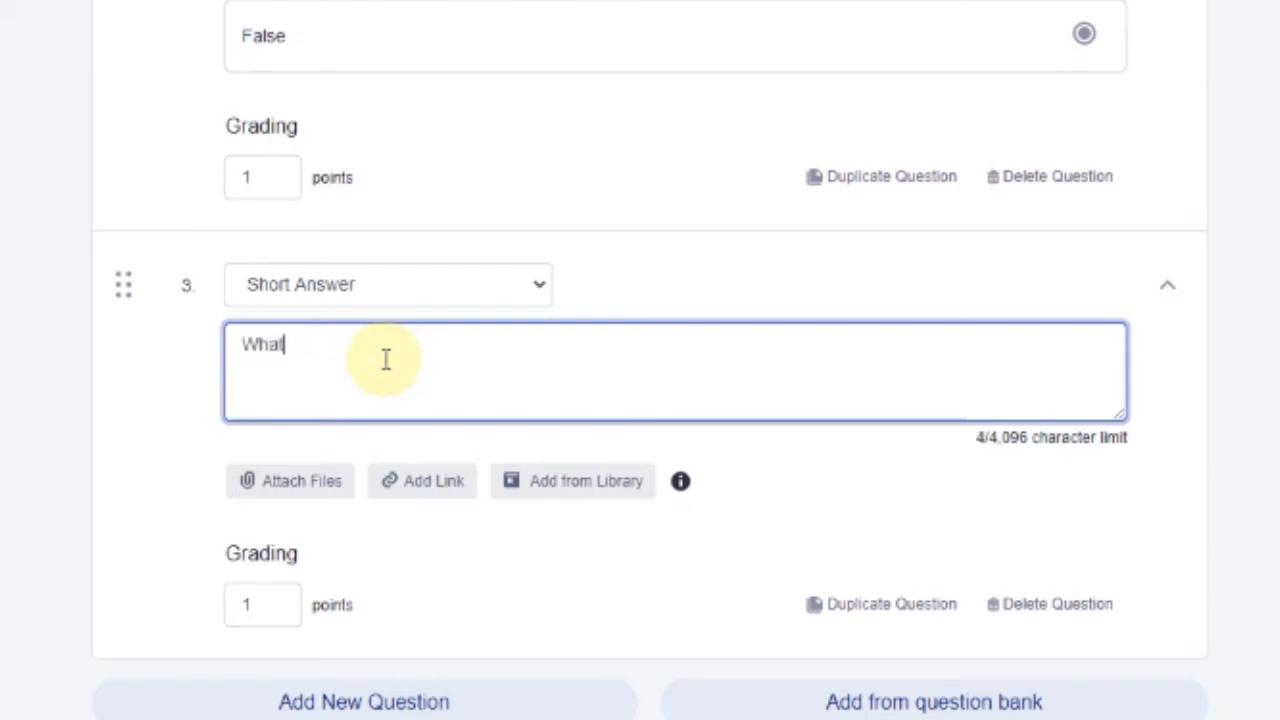
pyautogui.write(" is Aklan State University's Vision?")
pyautogui.click(1245, 478)
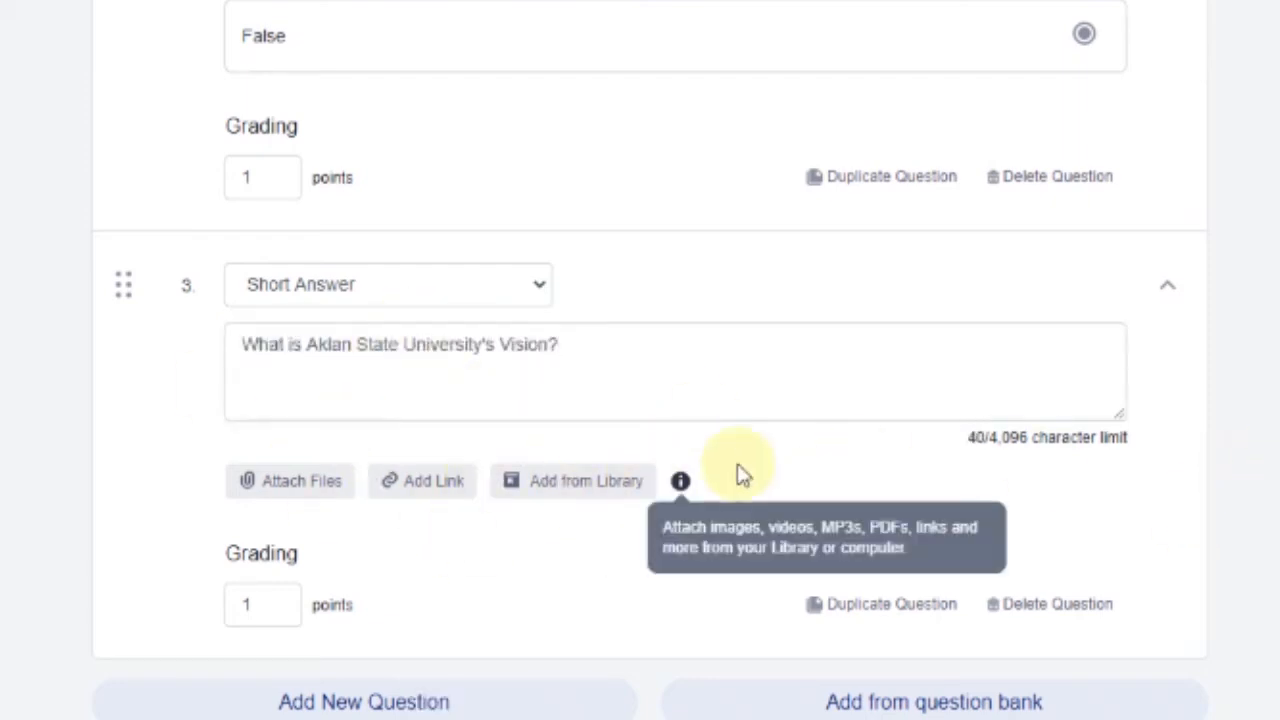
pyautogui.click(253, 605)
pyautogui.click(370, 549)
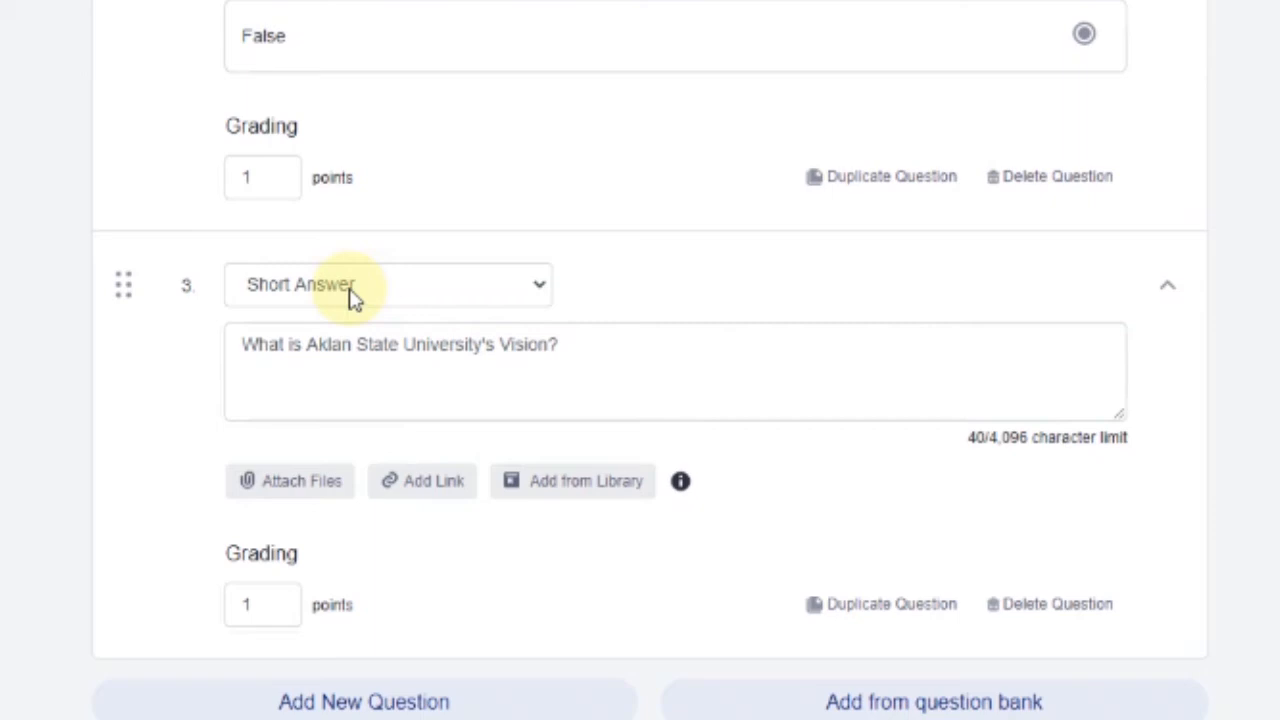
pyautogui.click(296, 364)
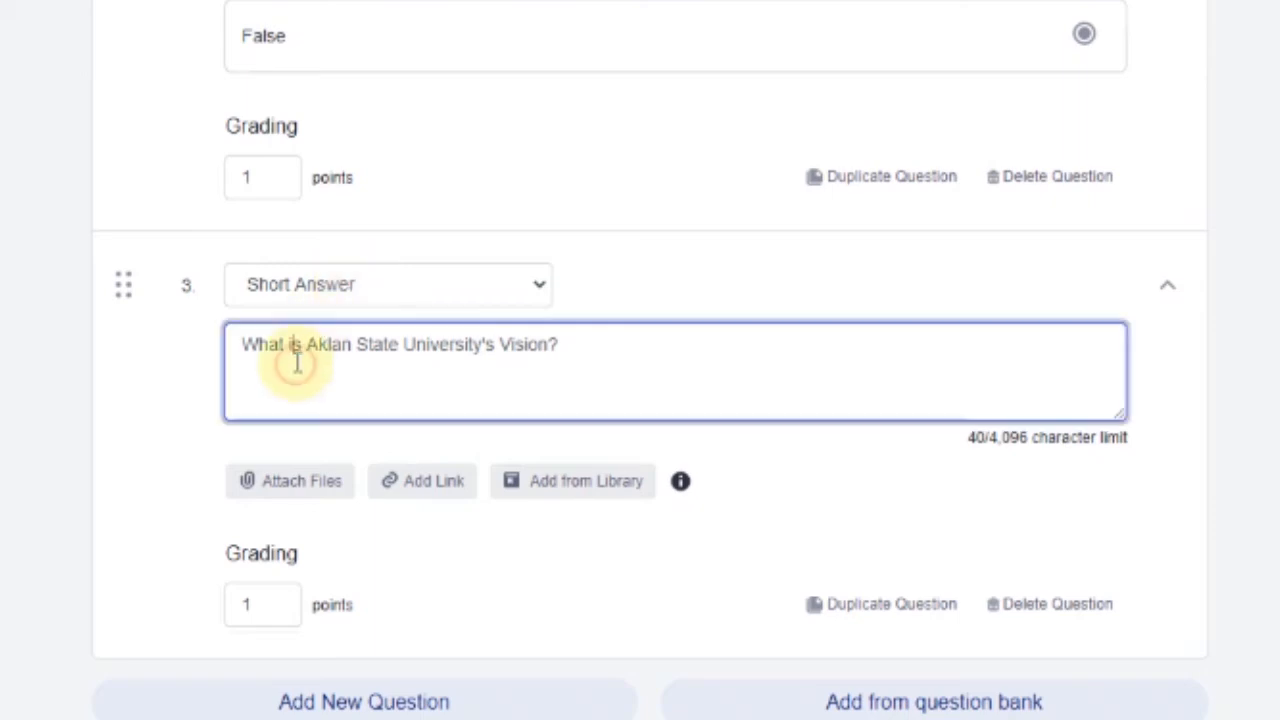
pyautogui.click(180, 403)
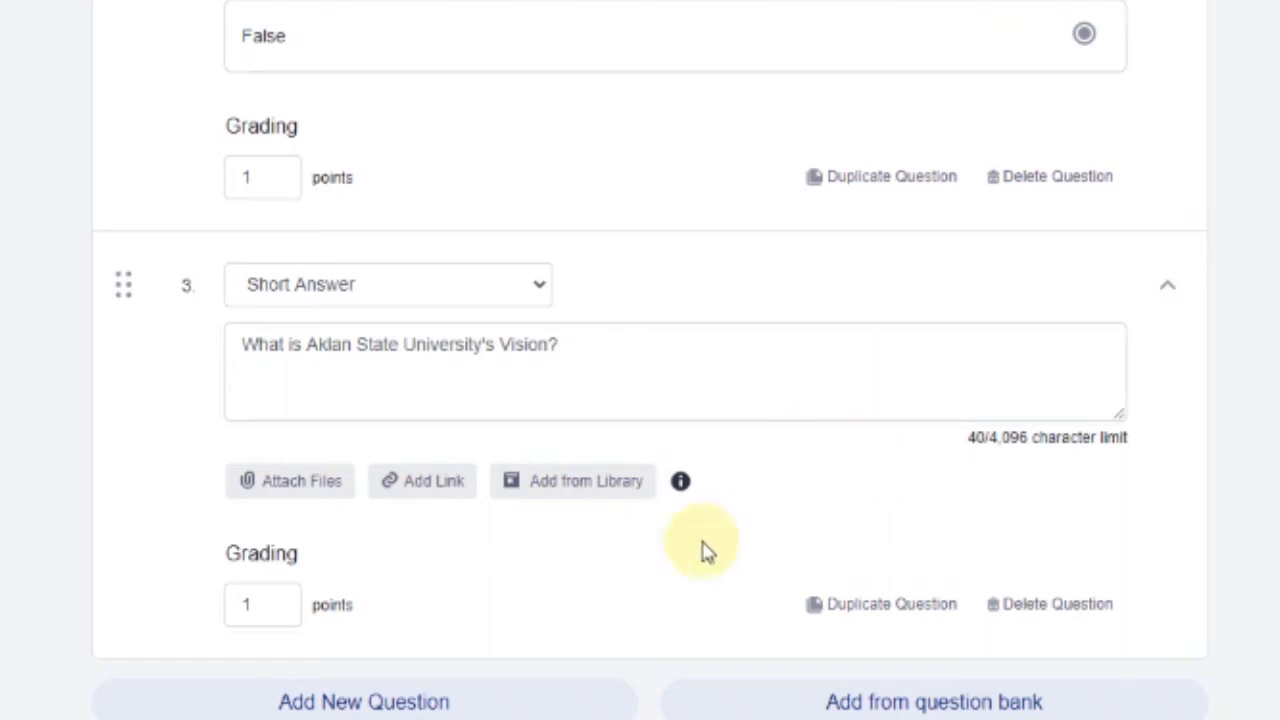
pyautogui.click(383, 702)
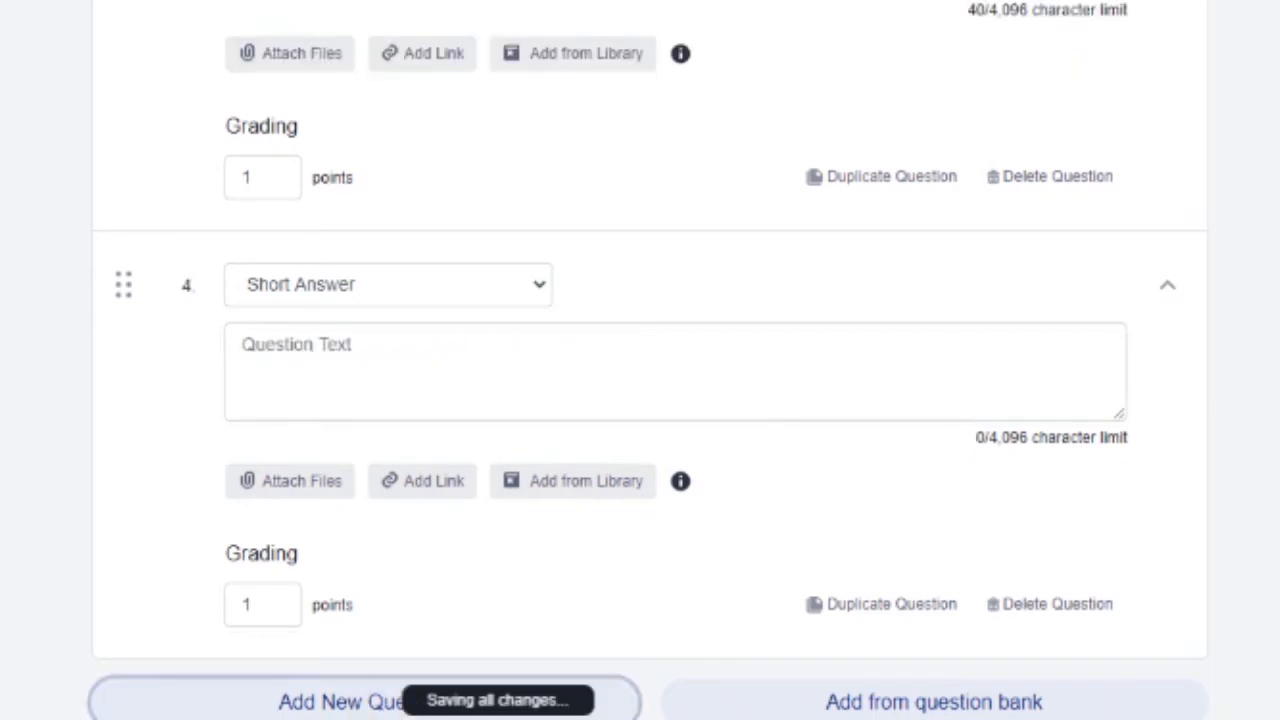
# Make question 4 a Fill in the blanks item: 'COVID-19 stands for ___ Virus ___ - 2019', 1 point each
pyautogui.click(330, 284)
pyautogui.click(337, 391)
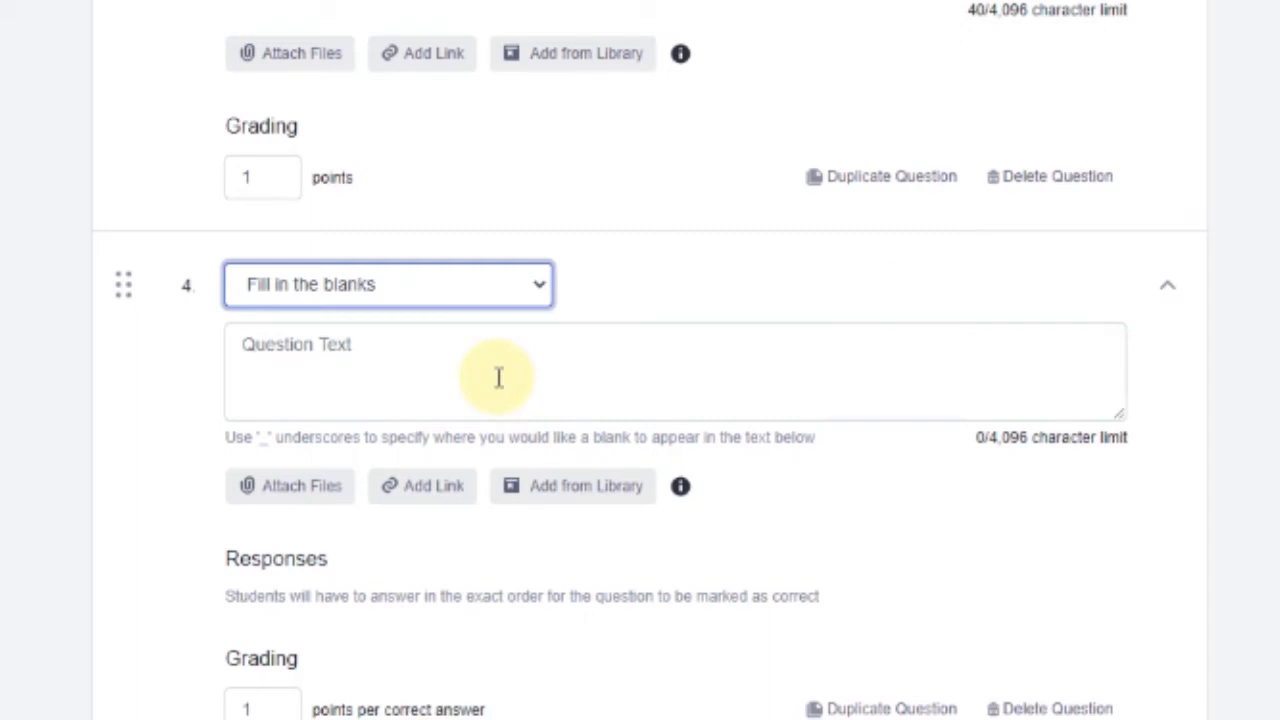
pyautogui.click(473, 341)
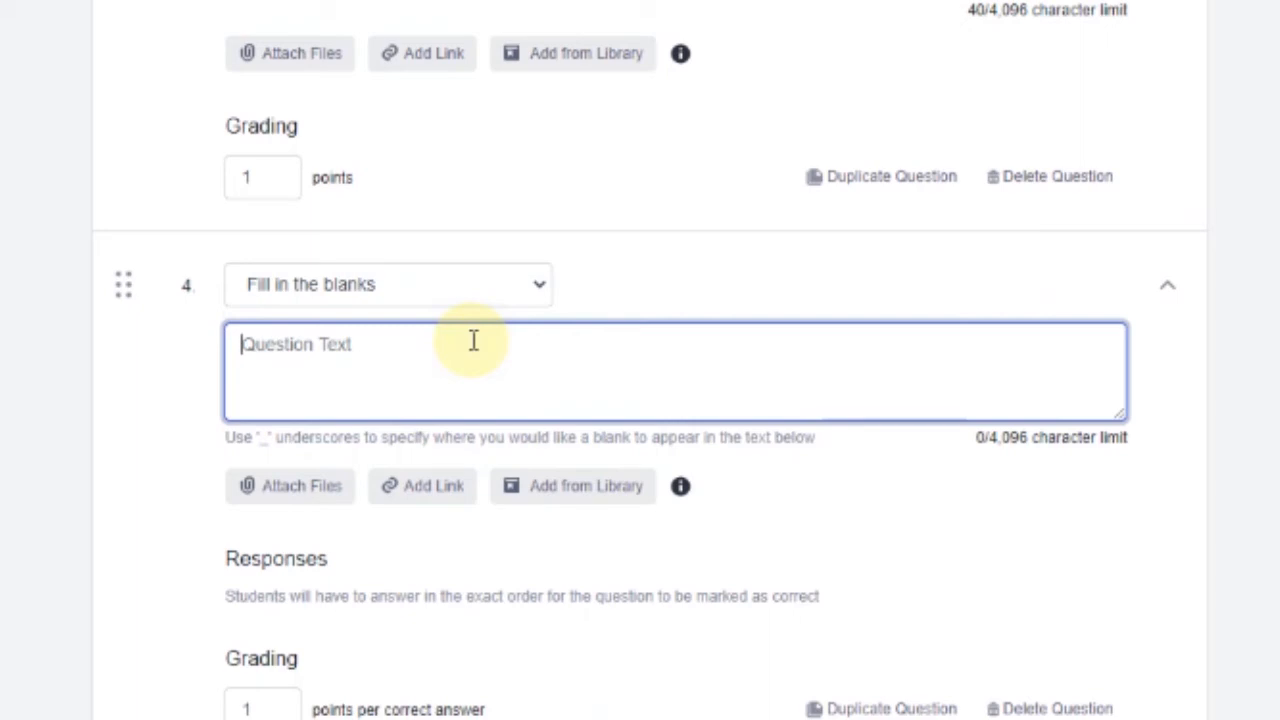
pyautogui.write('CoronaVID-19 stands for ____________ Virus ')
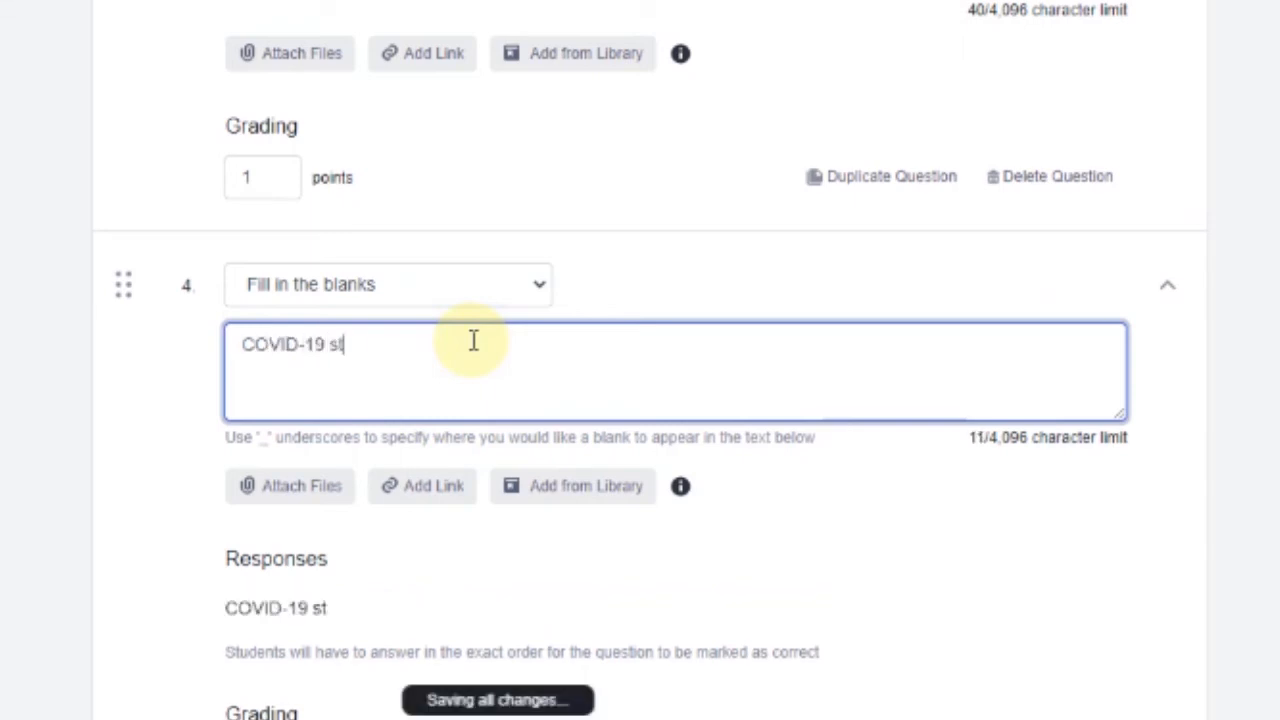
pyautogui.write('___________ - 2019')
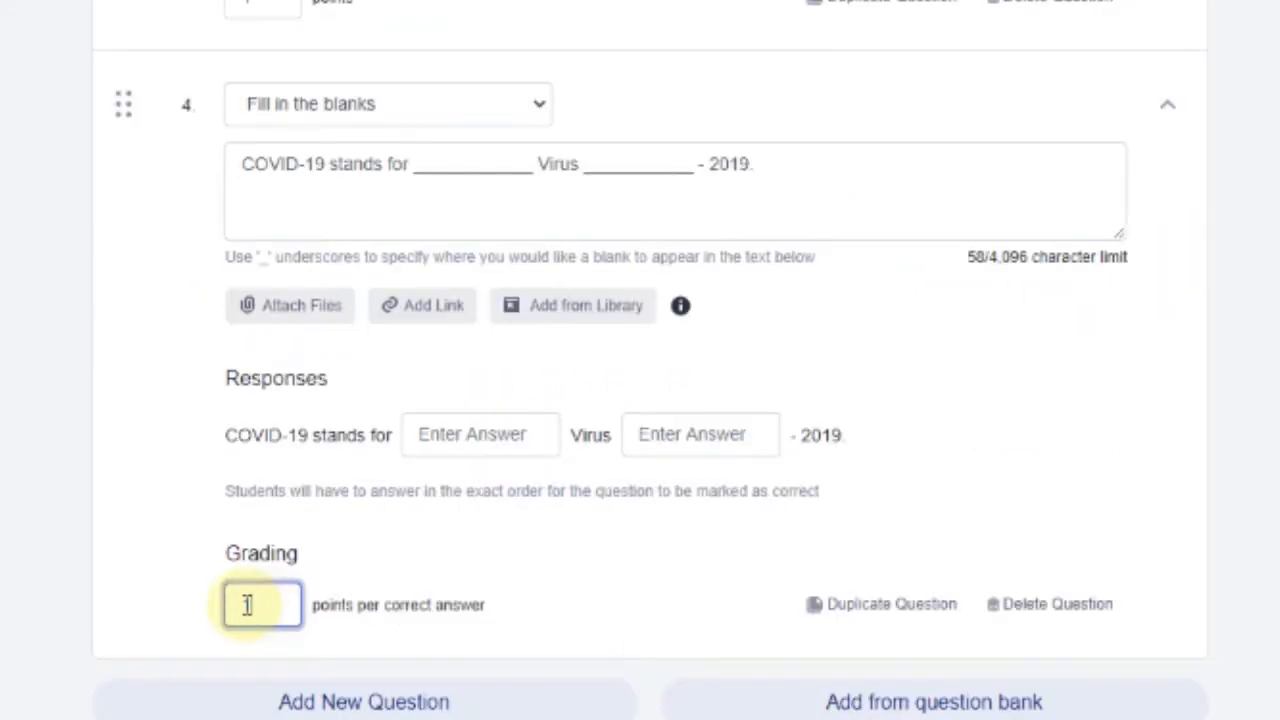
pyautogui.moveTo(246, 605); pyautogui.dragTo(287, 604)
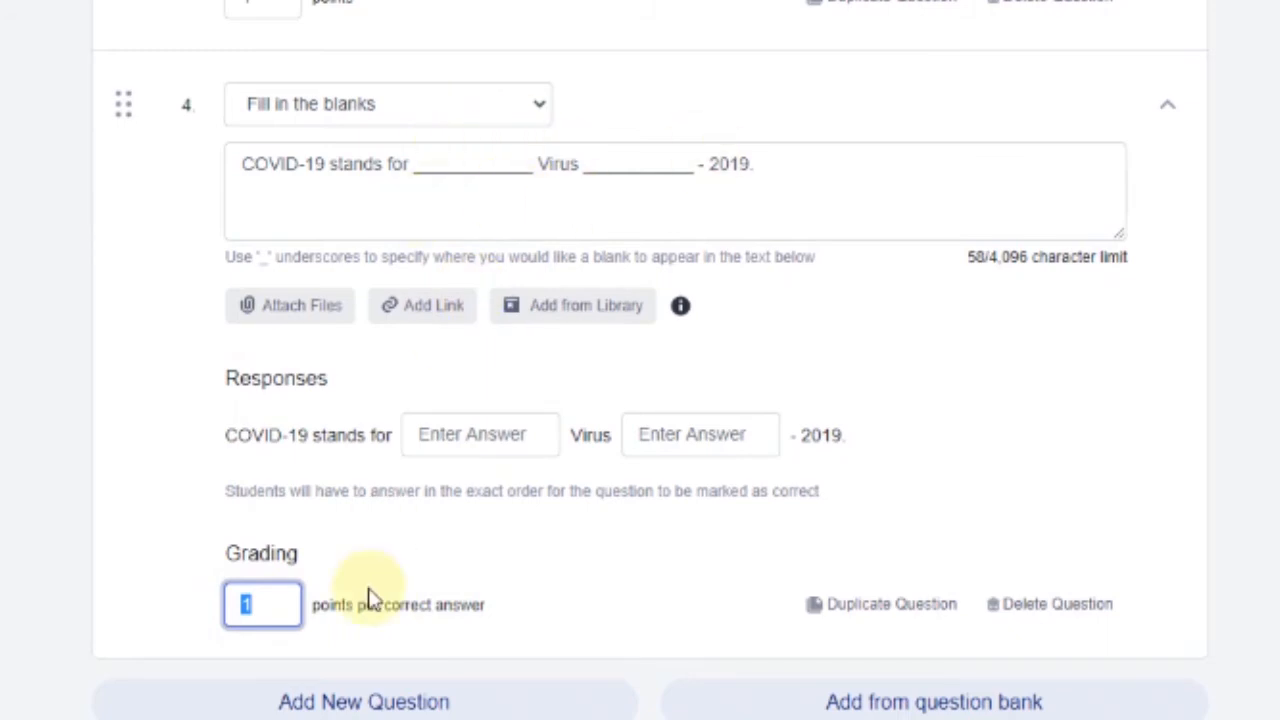
pyautogui.click(422, 603)
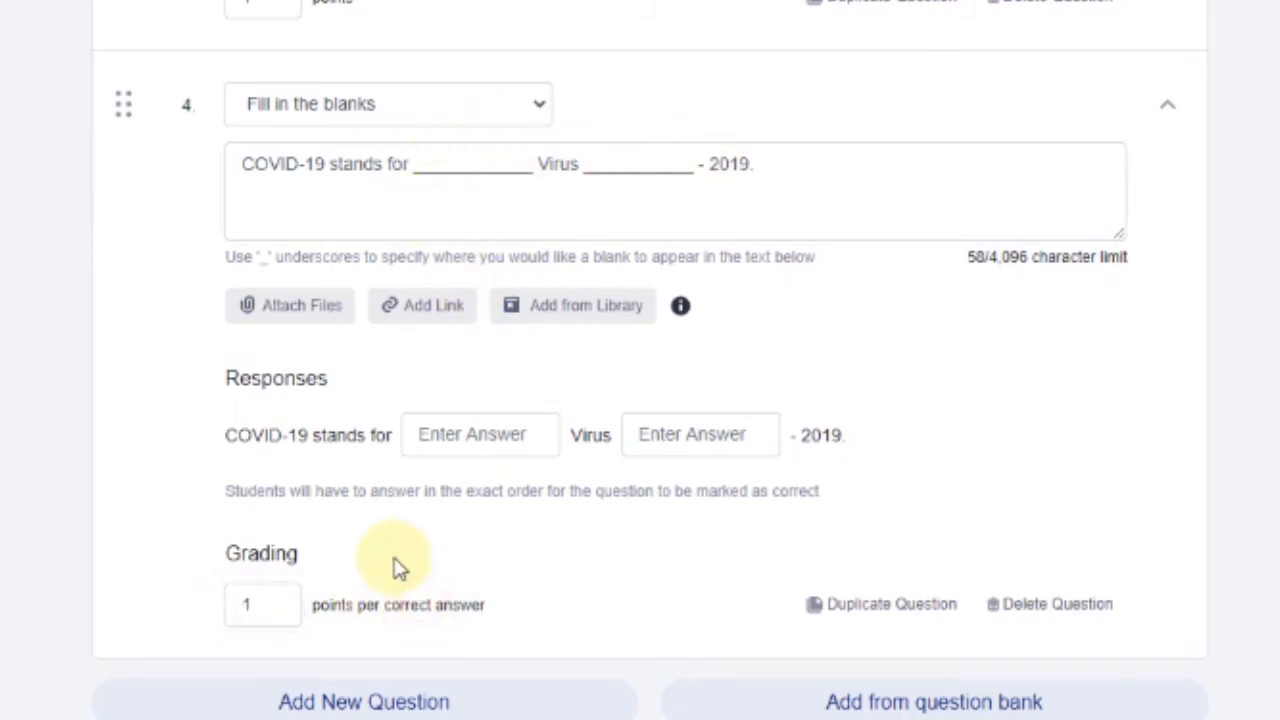
# Enter corona and disease as the answers for the two blanks
pyautogui.click(470, 428)
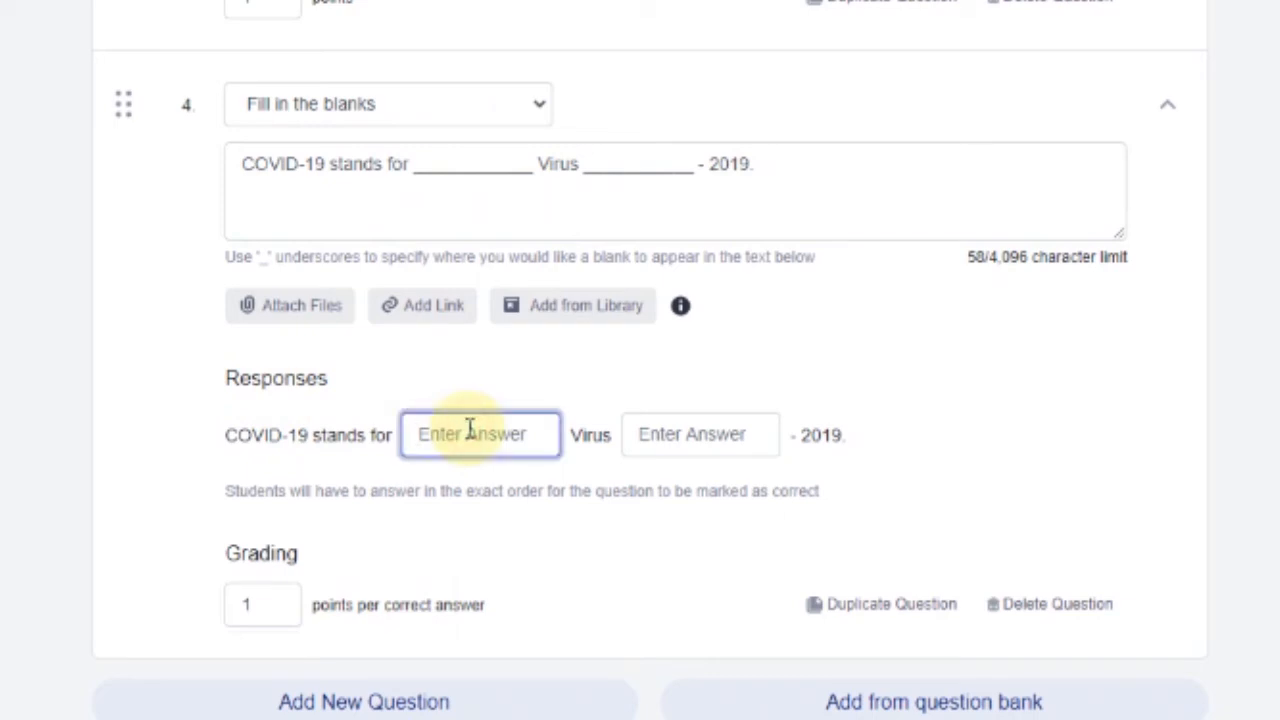
pyautogui.write('corona')
pyautogui.click(745, 434)
pyautogui.write('disease')
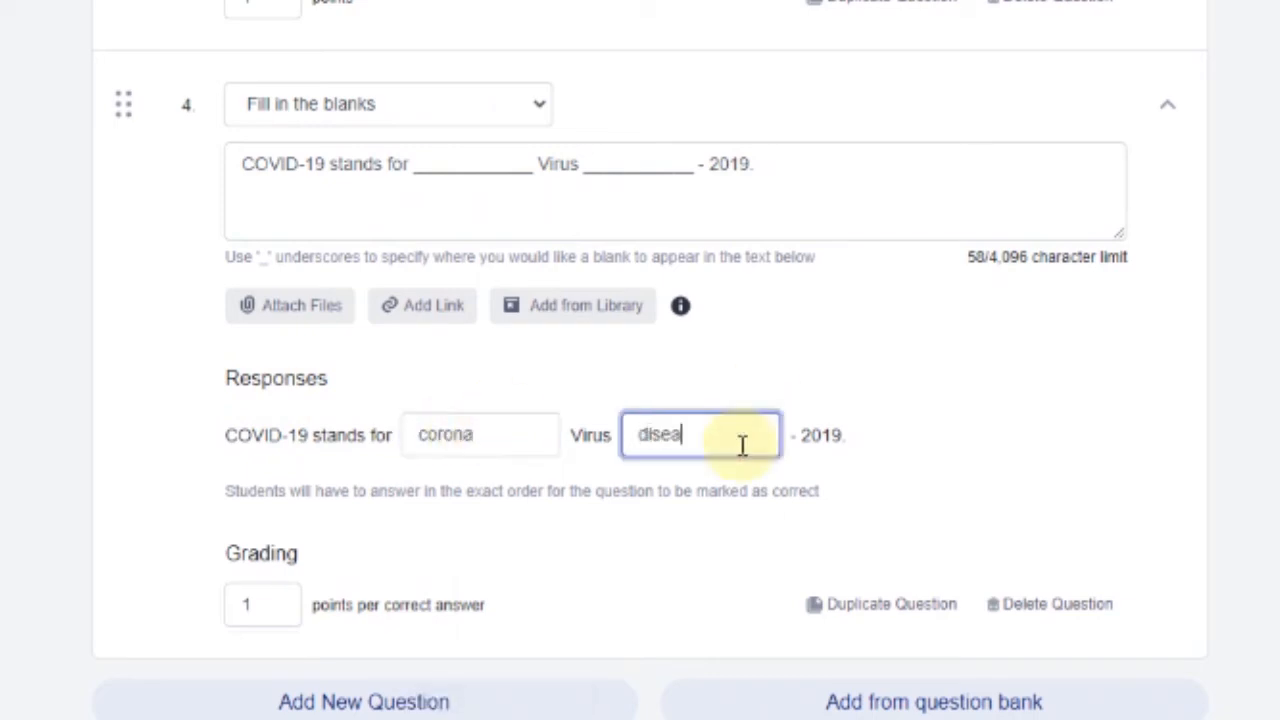
pyautogui.click(1046, 485)
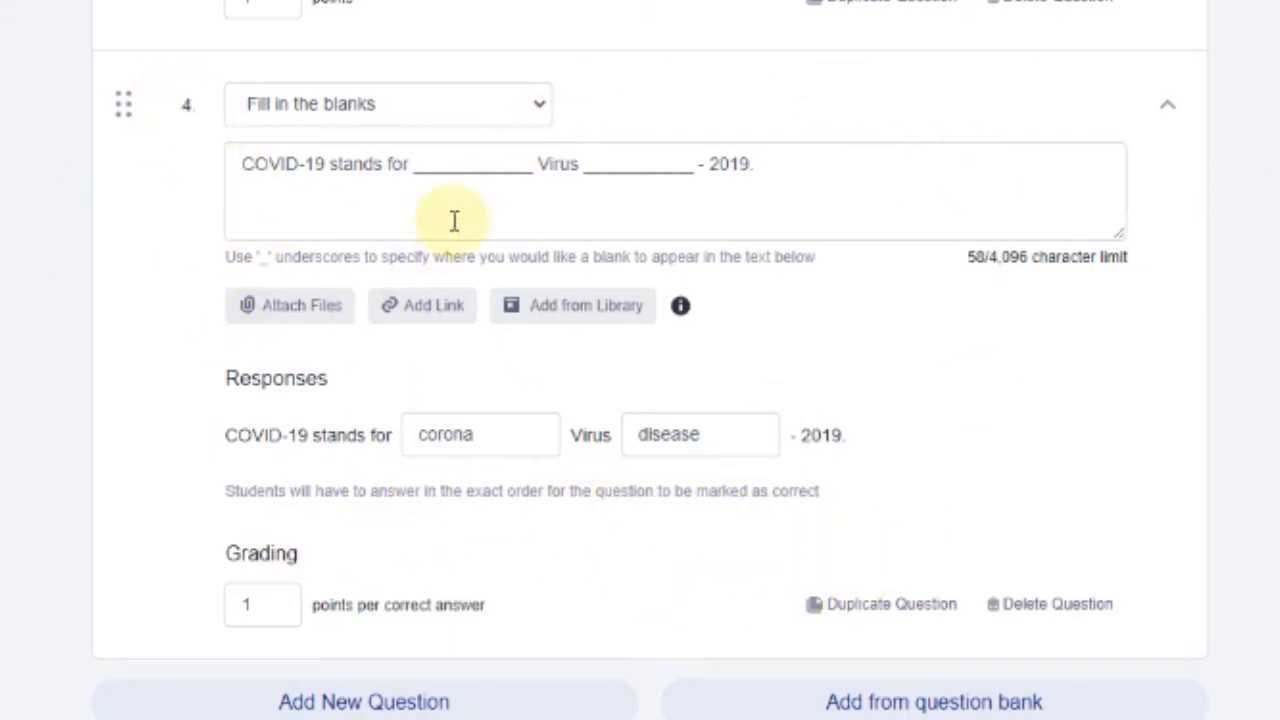
# Review the first blank in the sentence and the corona and disease answers
pyautogui.click(411, 166)
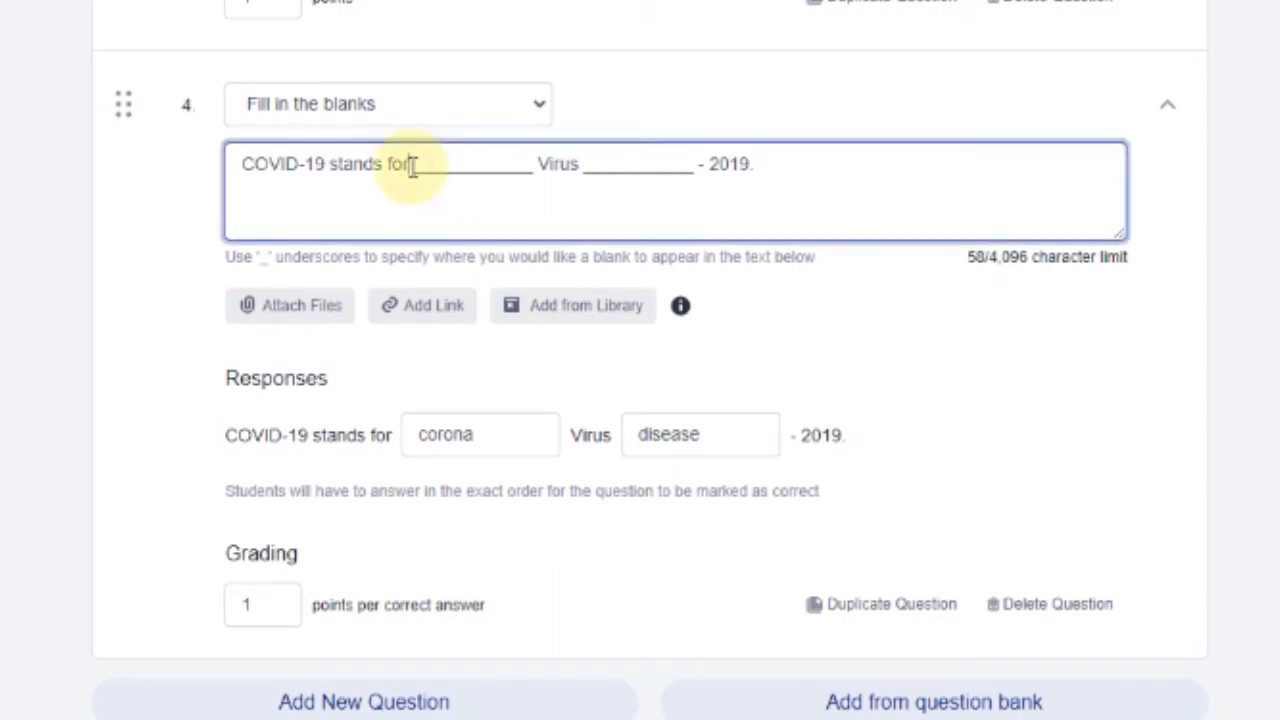
pyautogui.moveTo(414, 164); pyautogui.dragTo(684, 155)
pyautogui.click(1178, 183)
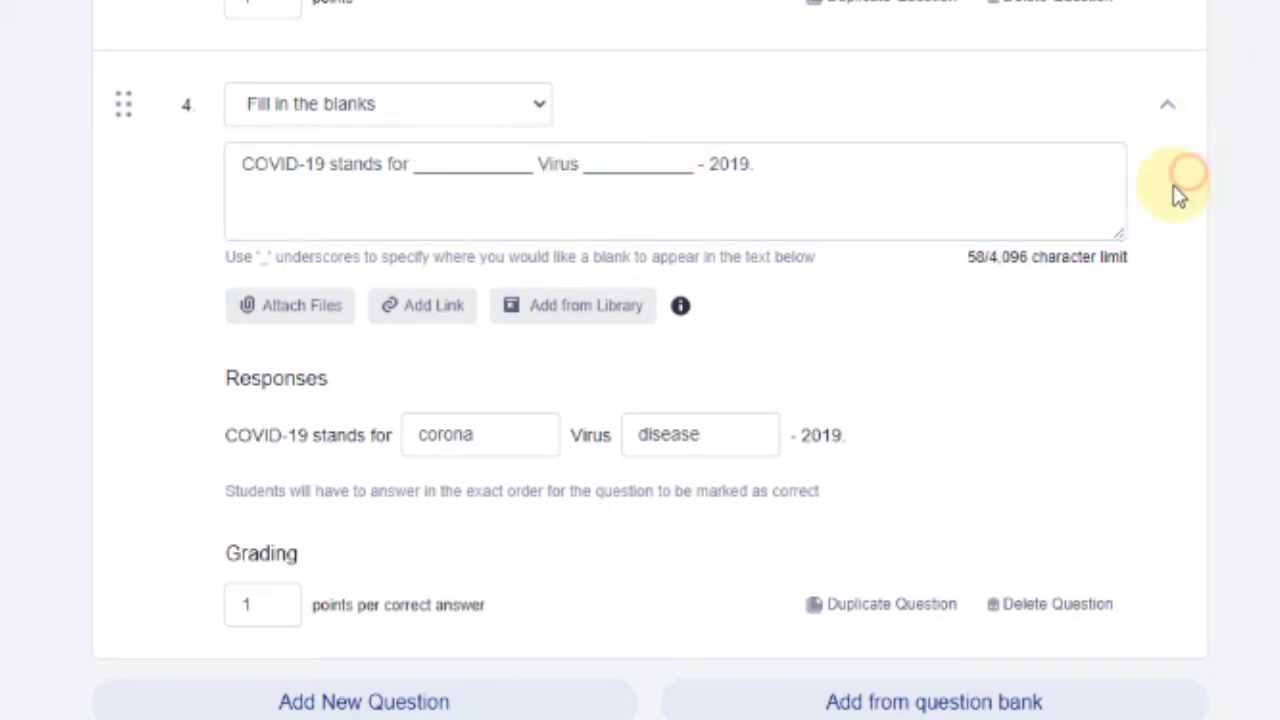
pyautogui.click(478, 422)
pyautogui.doubleClick(478, 434)
pyautogui.click(737, 429)
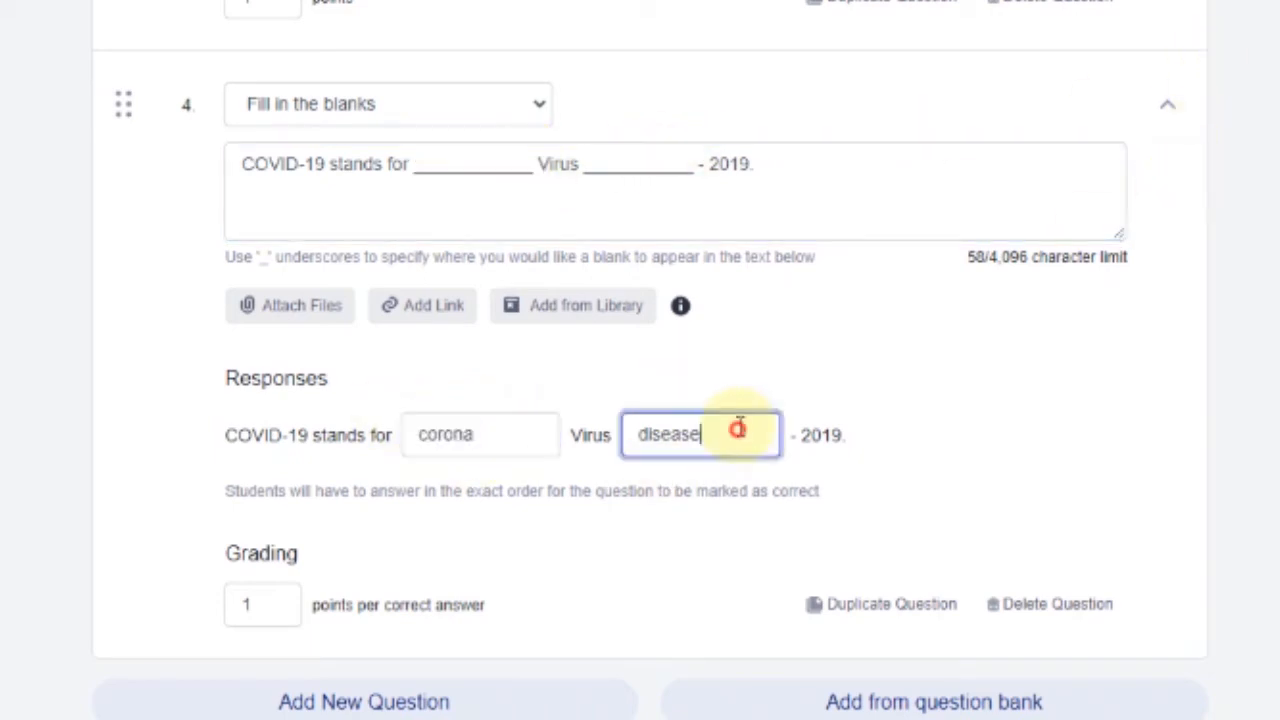
pyautogui.doubleClick(694, 434)
pyautogui.click(1009, 480)
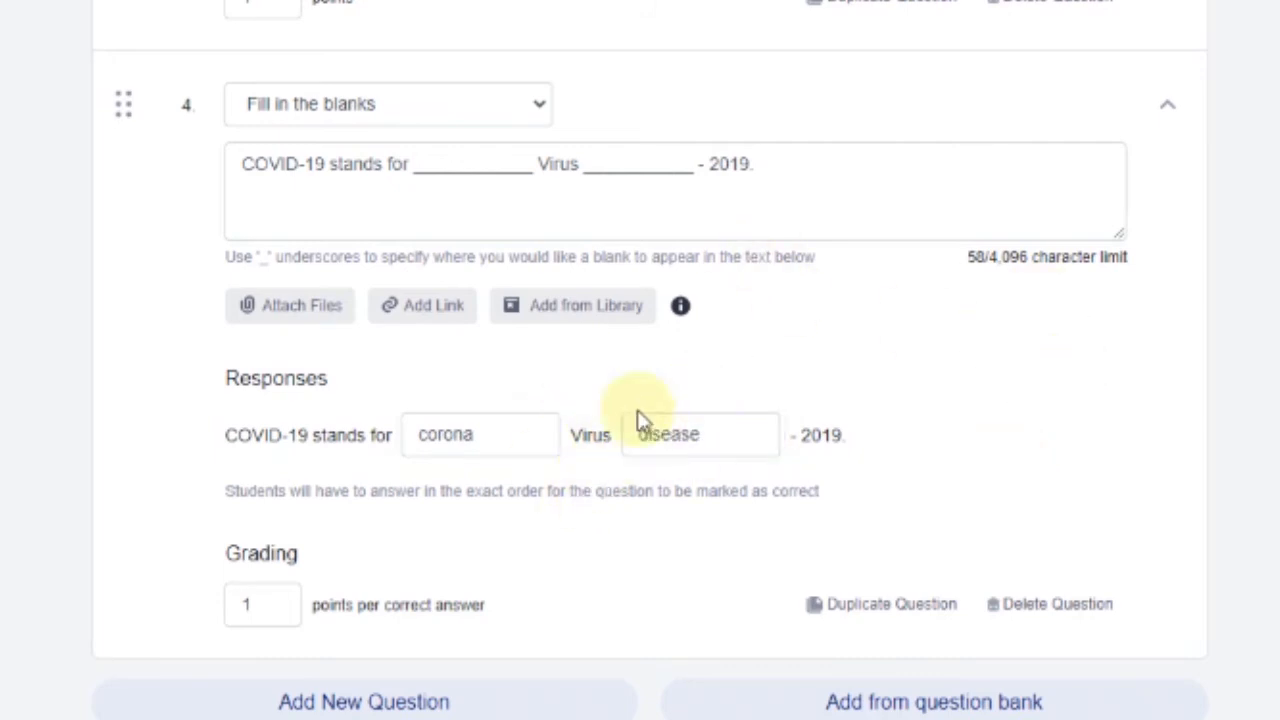
# Recheck question 4's answers and confirm 1 point per correct answer
pyautogui.click(663, 165)
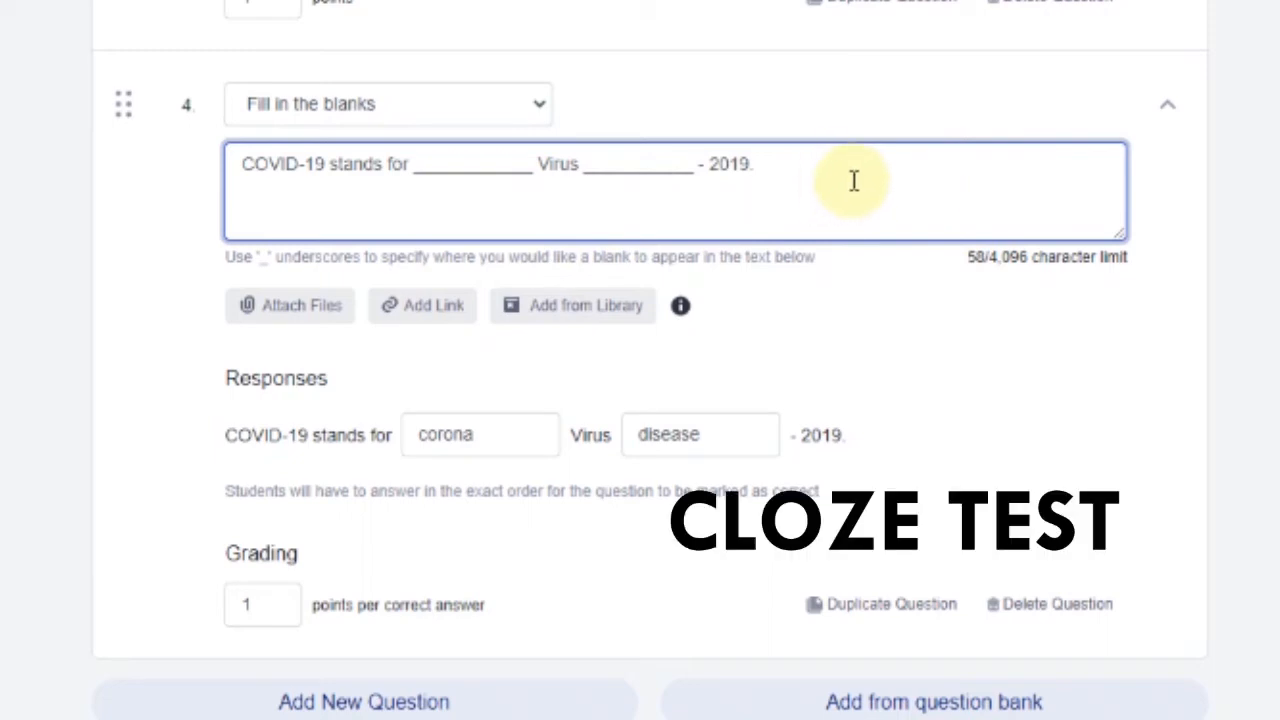
pyautogui.click(488, 428)
pyautogui.click(737, 429)
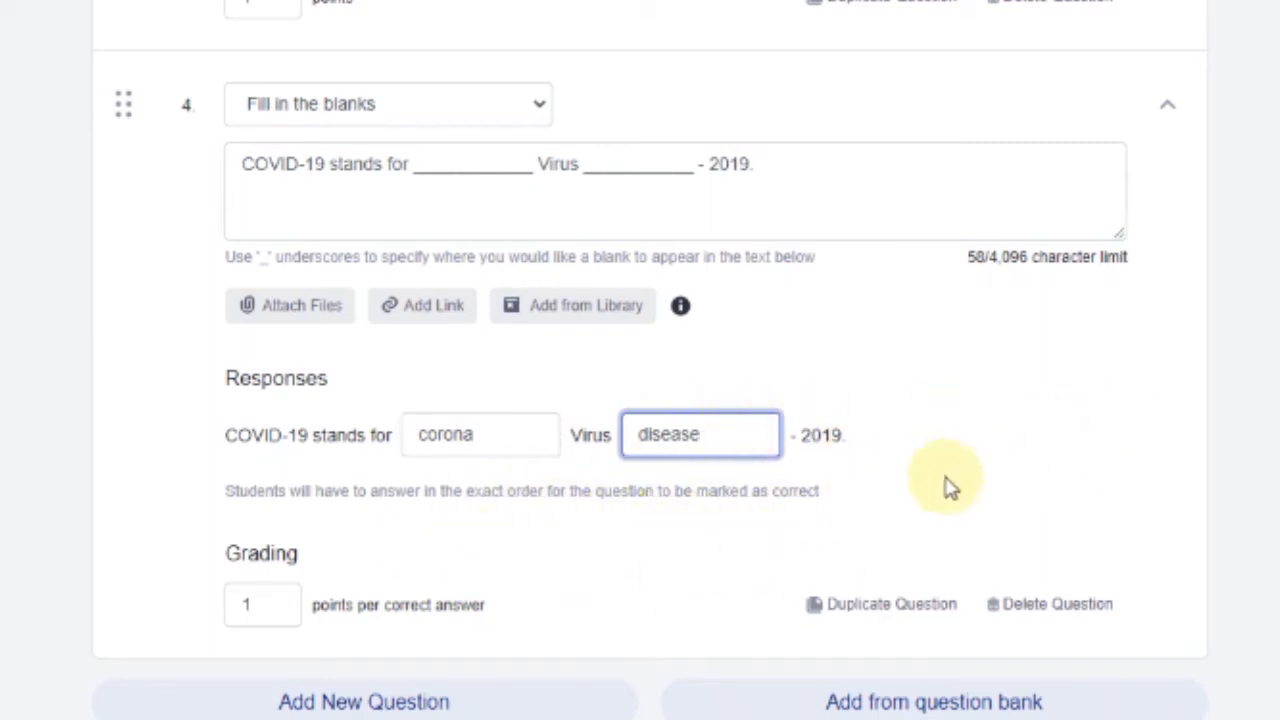
pyautogui.click(1034, 423)
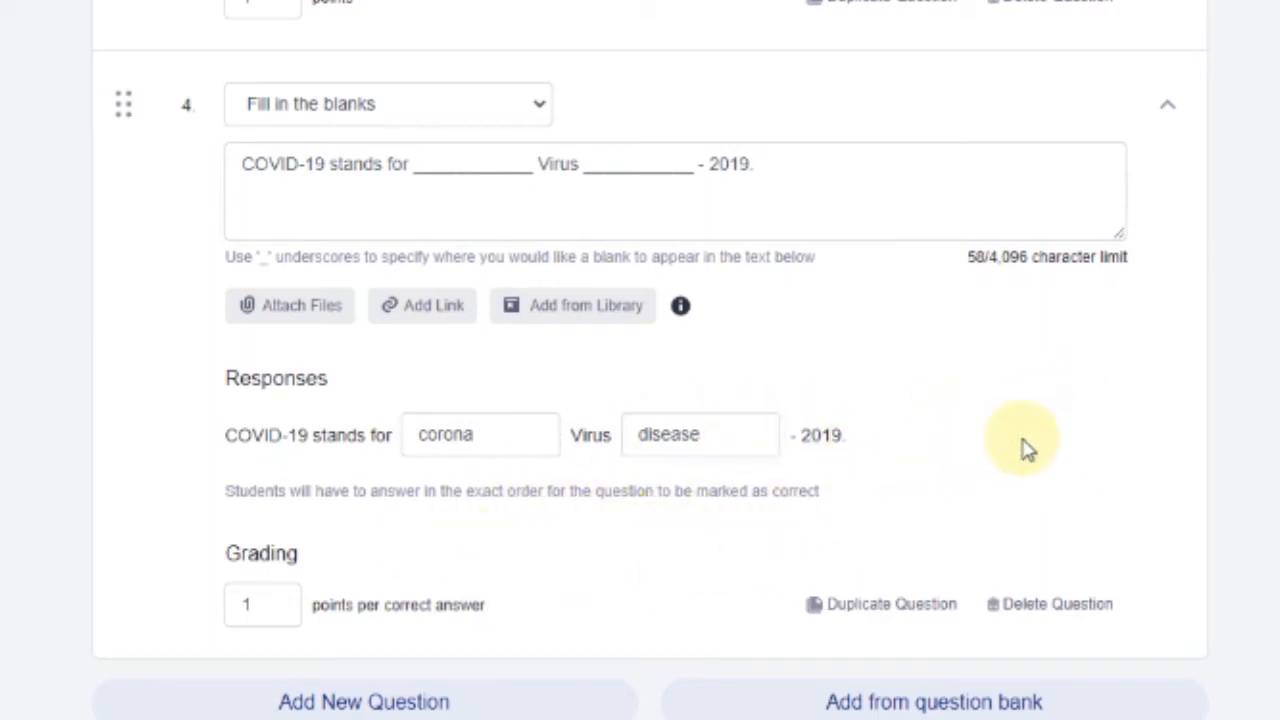
pyautogui.click(251, 606)
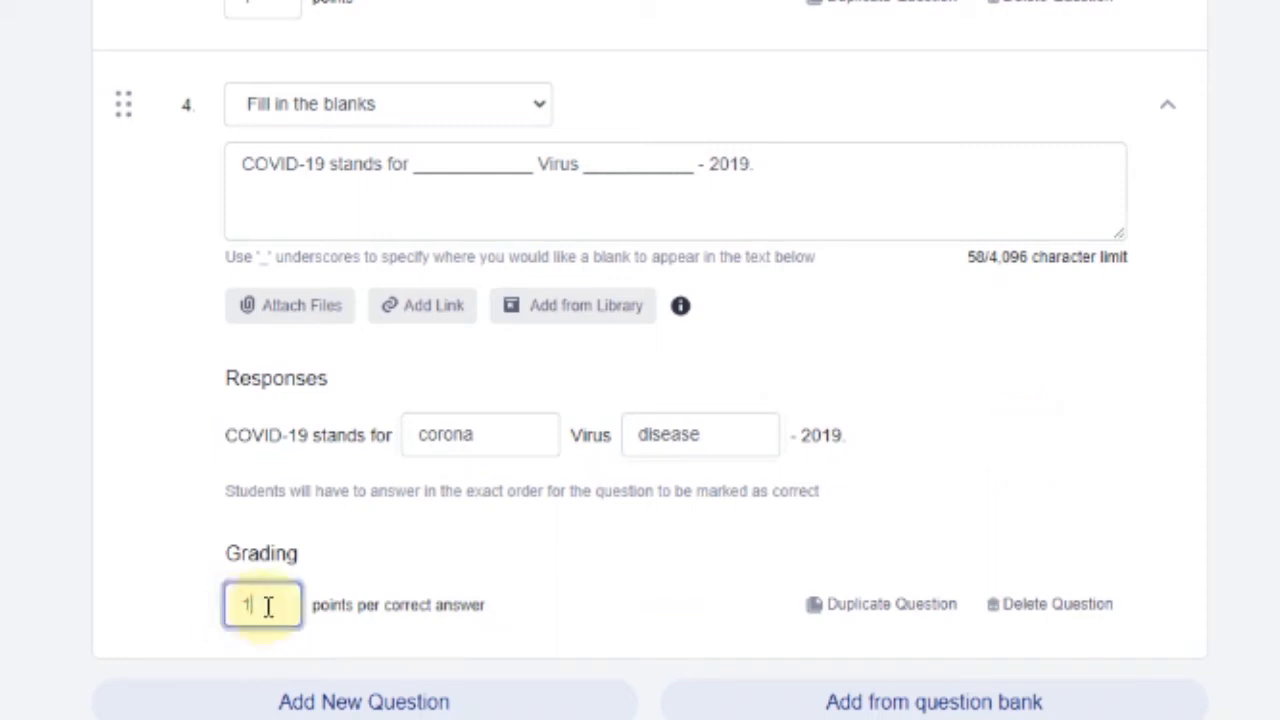
pyautogui.moveTo(262, 605); pyautogui.dragTo(212, 612)
pyautogui.click(377, 537)
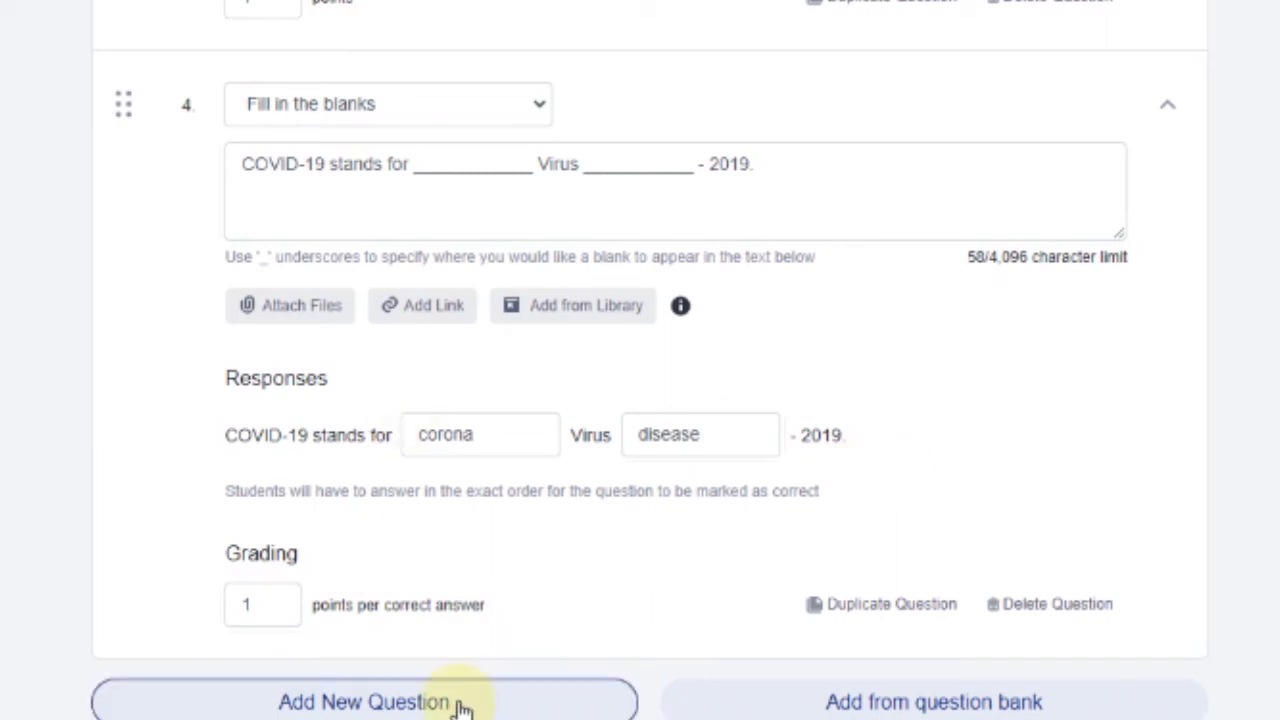
# Add question 5 as a Matching question: 'Match each ASU Campus to its location.'
pyautogui.click(420, 697)
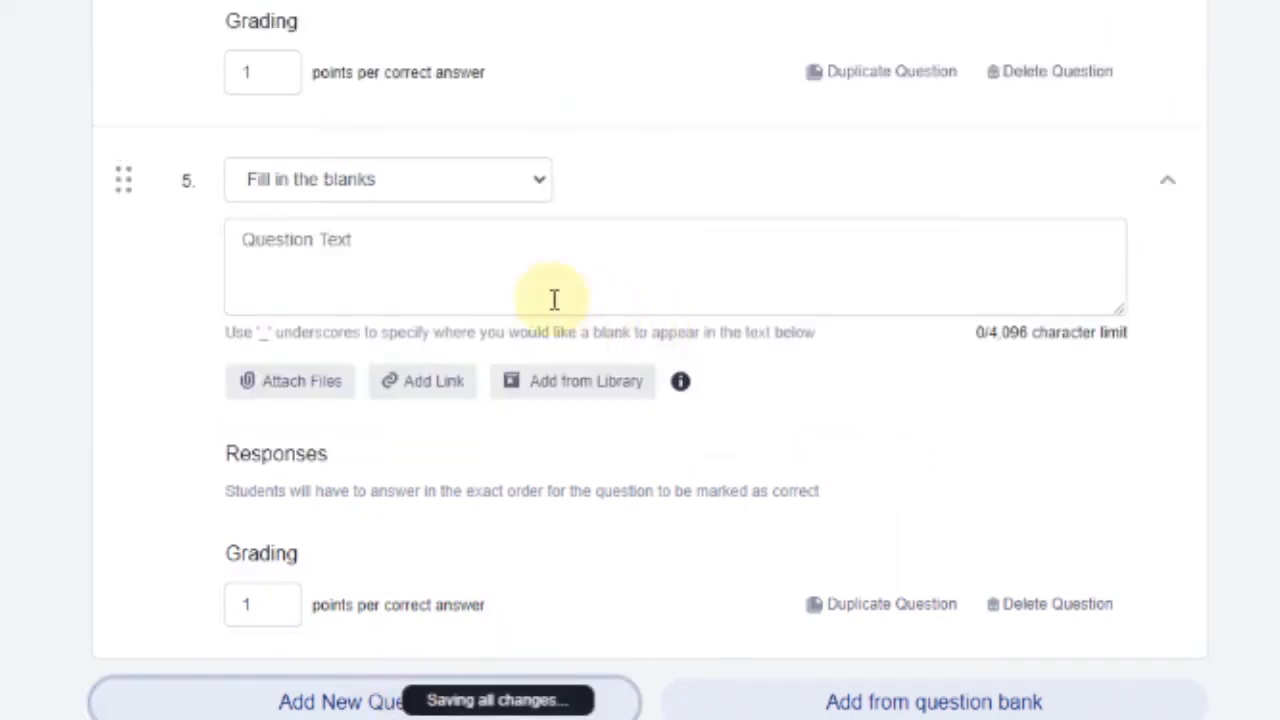
pyautogui.click(380, 179)
pyautogui.click(250, 310)
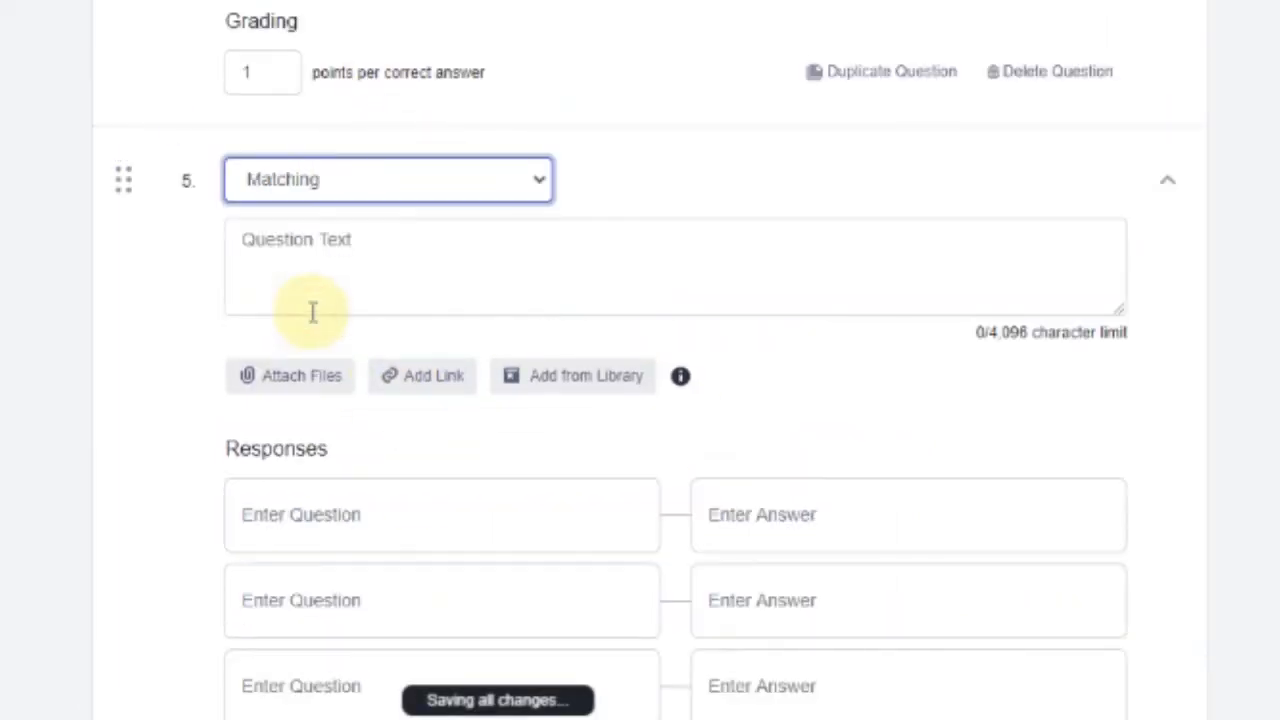
pyautogui.click(455, 244)
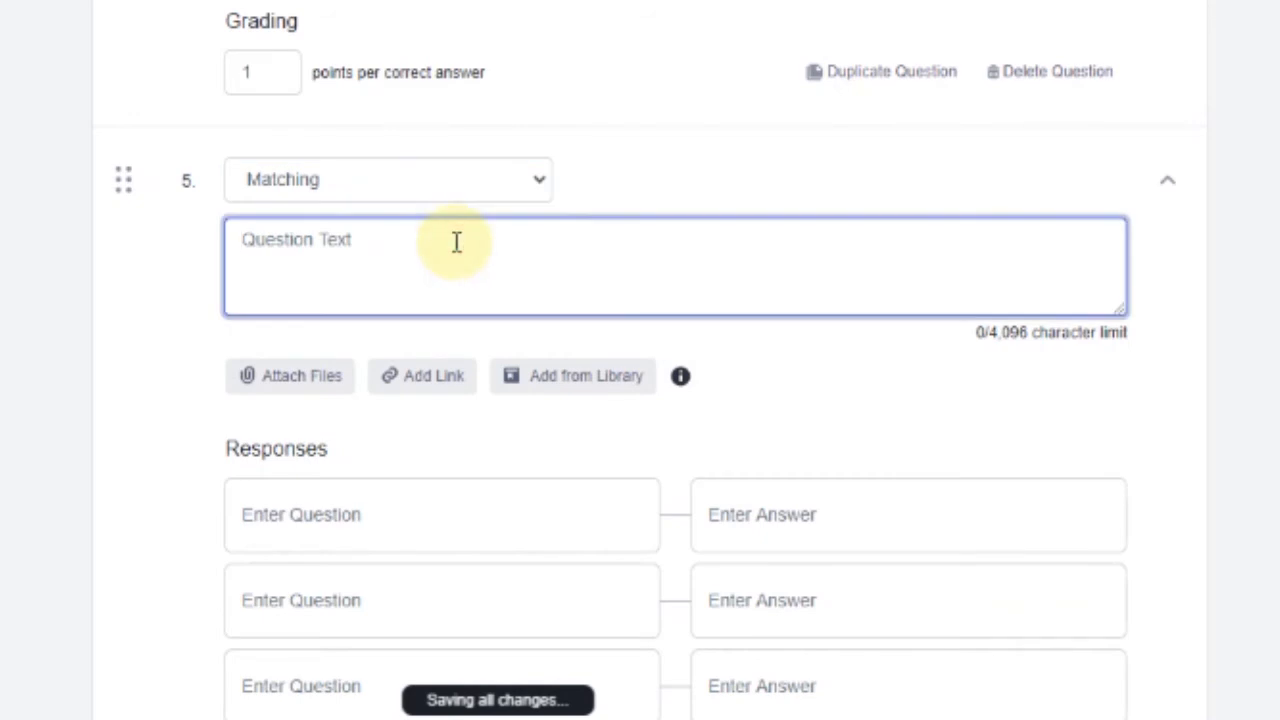
pyautogui.write('Match')
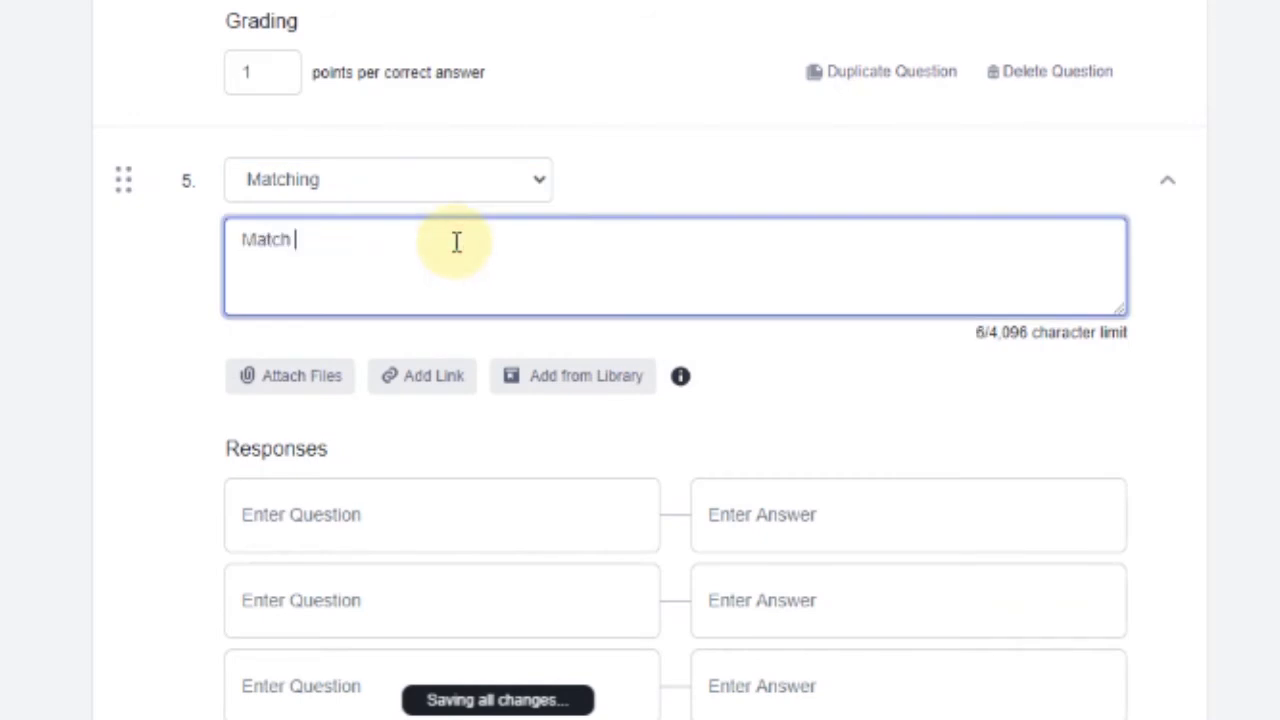
pyautogui.write(' each ASU Ca')
pyautogui.press('BackSpace')
pyautogui.press('BackSpace')
pyautogui.write('ASU Campus to its location.')
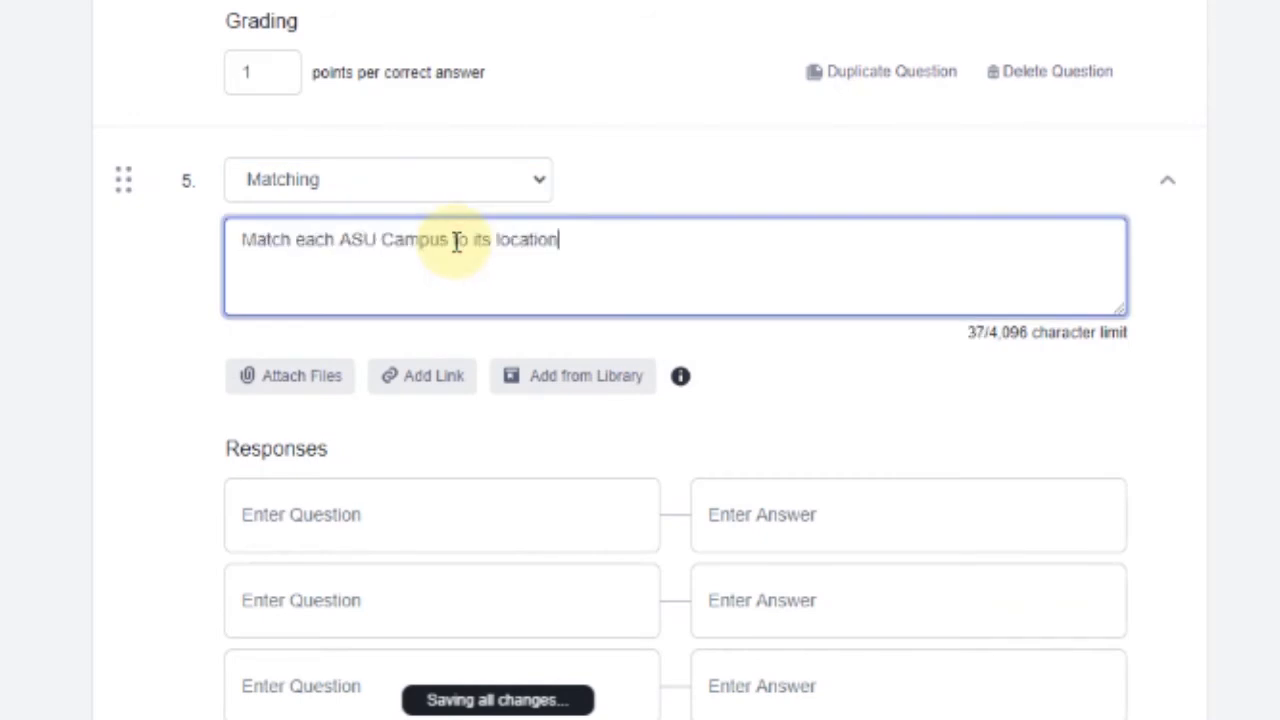
pyautogui.click(900, 371)
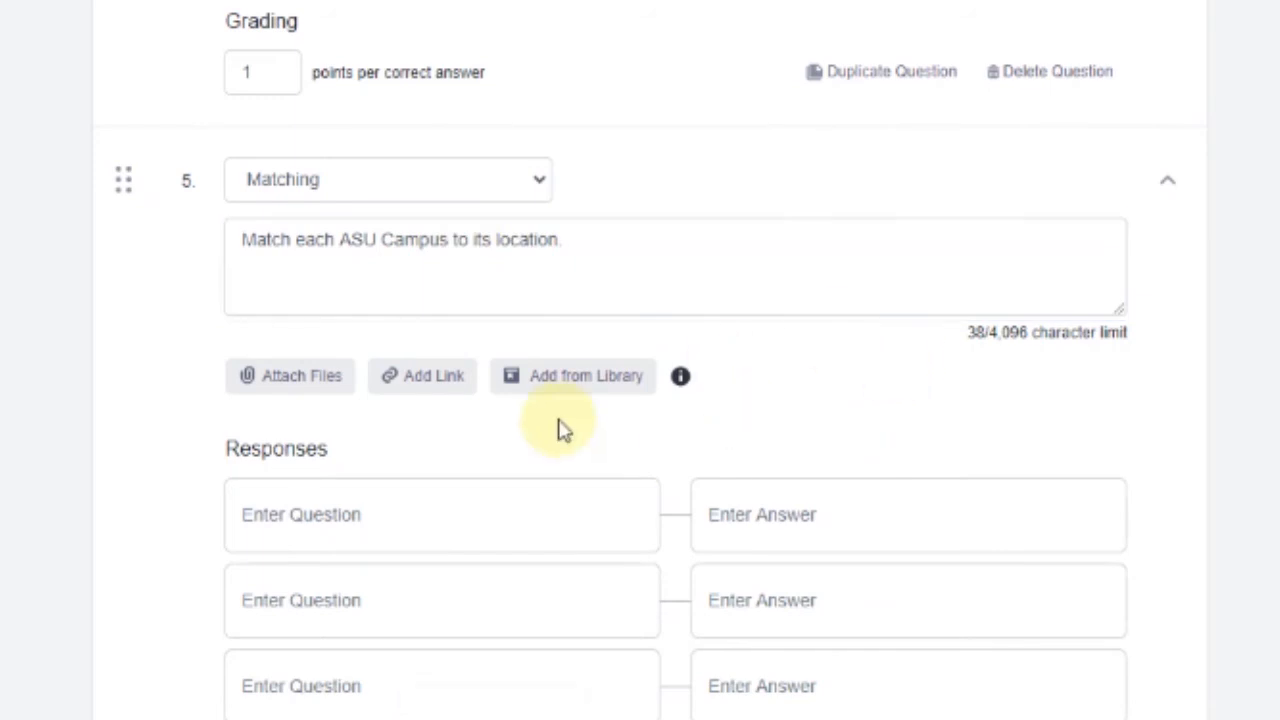
# Fill the pairs ASU-Ibajay/Ibajay, Aklan; ASU-CIT/Kalibo, Aklan; ASU-TEC/Makato, Aklan
pyautogui.click(478, 530)
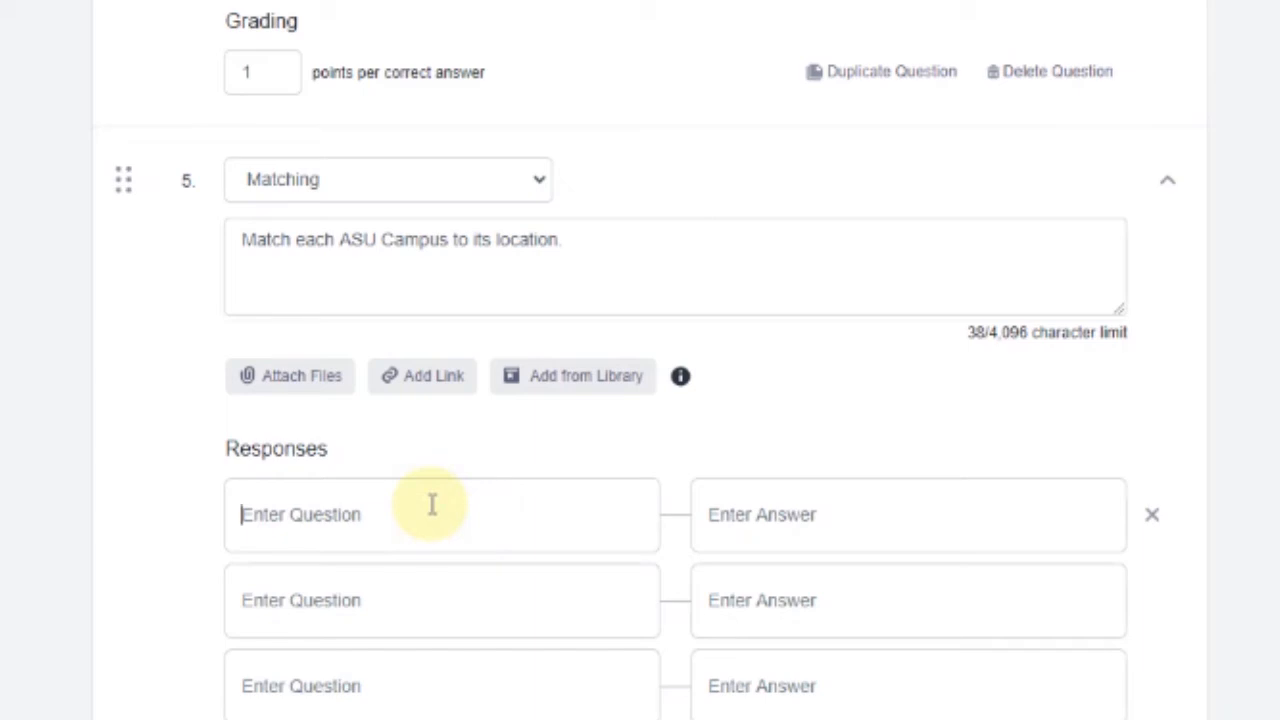
pyautogui.write('ASU-Ibajay')
pyautogui.press('Tab')
pyautogui.write('Ibajay, Aklan')
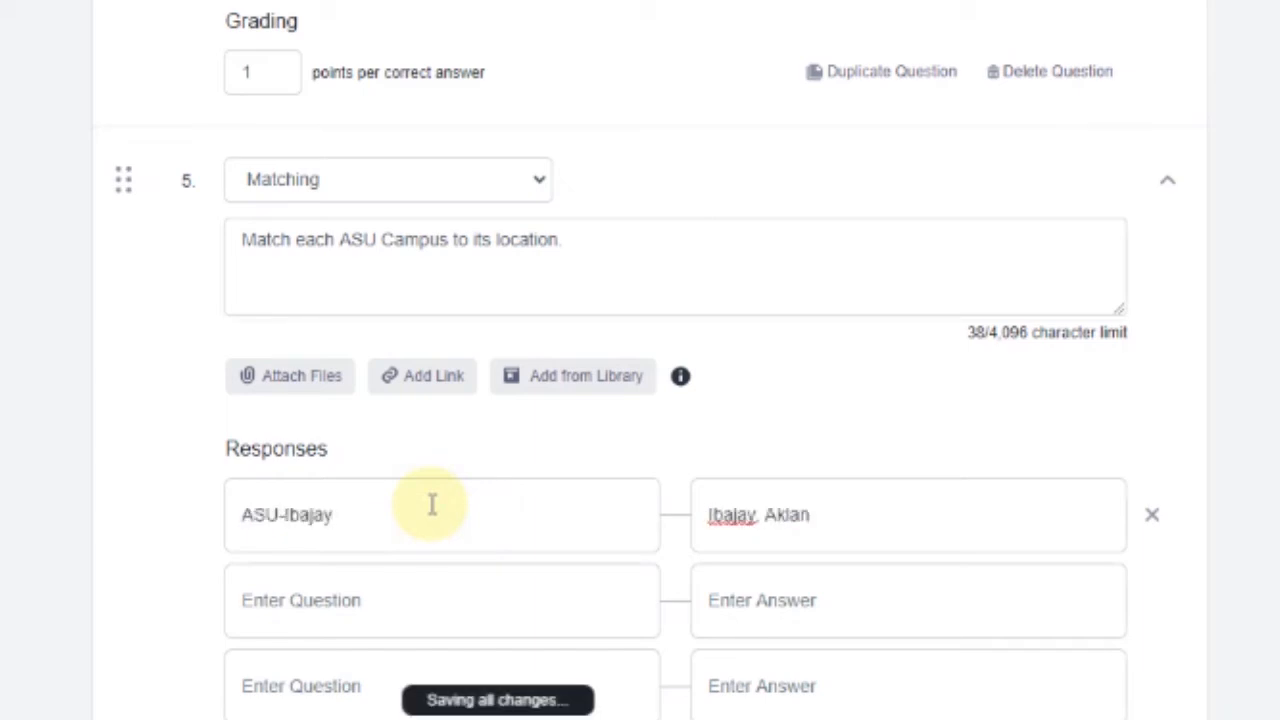
pyautogui.press('Tab')
pyautogui.write('ASU-CIT')
pyautogui.press('Tab')
pyautogui.write('Kalibo, Aklan')
pyautogui.press('Tab')
pyautogui.write('ASU-TEC')
pyautogui.press('Tab')
pyautogui.write('Makato')
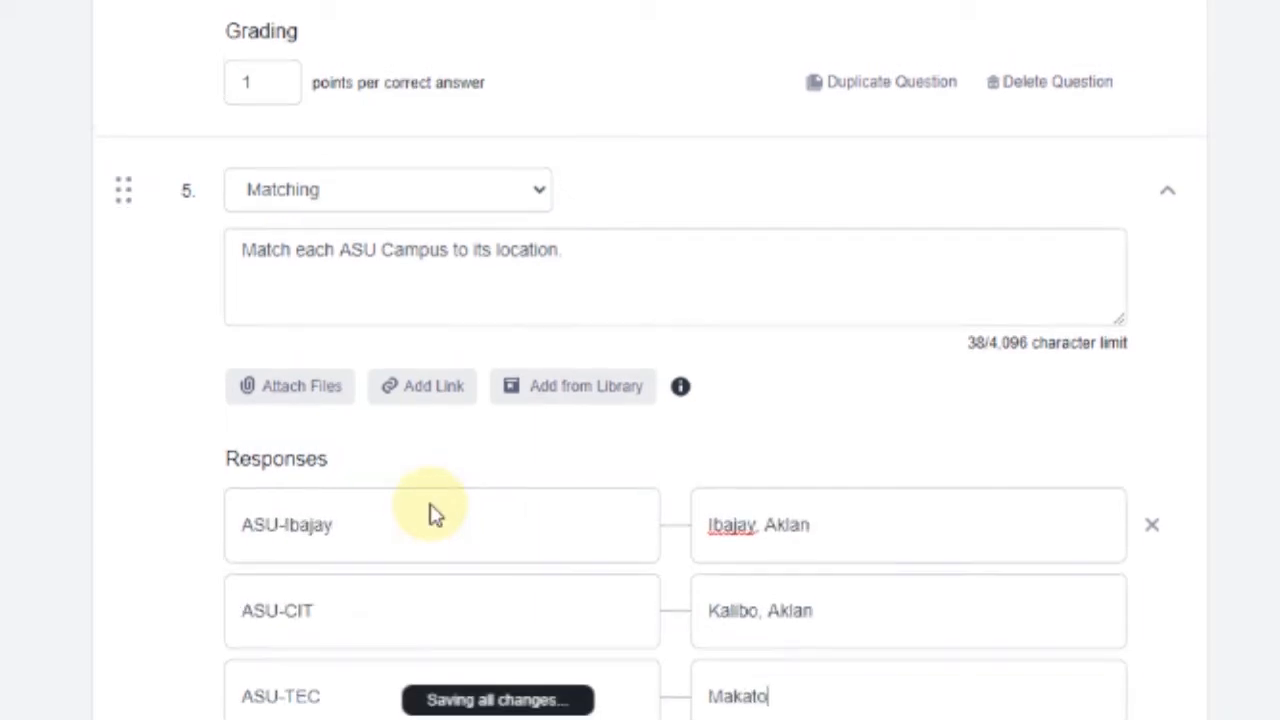
pyautogui.write(', Aklan')
pyautogui.scroll(-5, 1100, 334)
pyautogui.scroll(1, 291, 220)
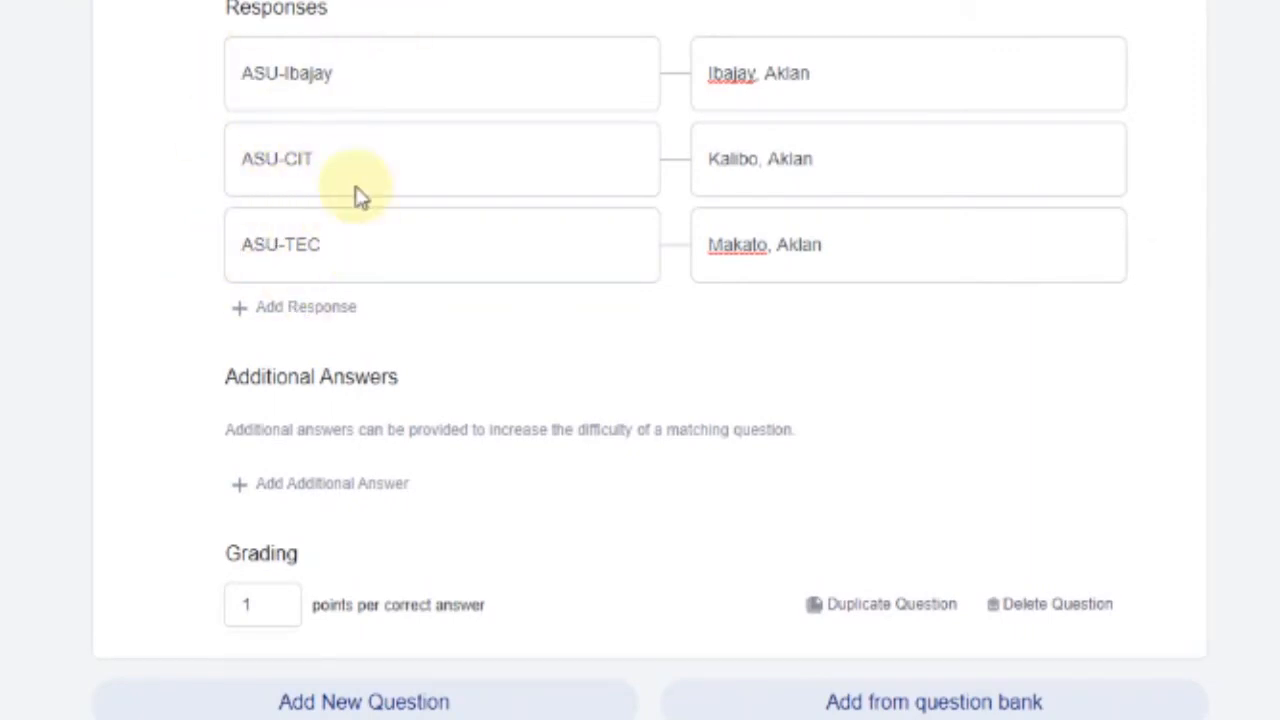
# Add two more pairs with New Washington, Aklan and ASU-Main/Banga, Aklan
pyautogui.click(288, 309)
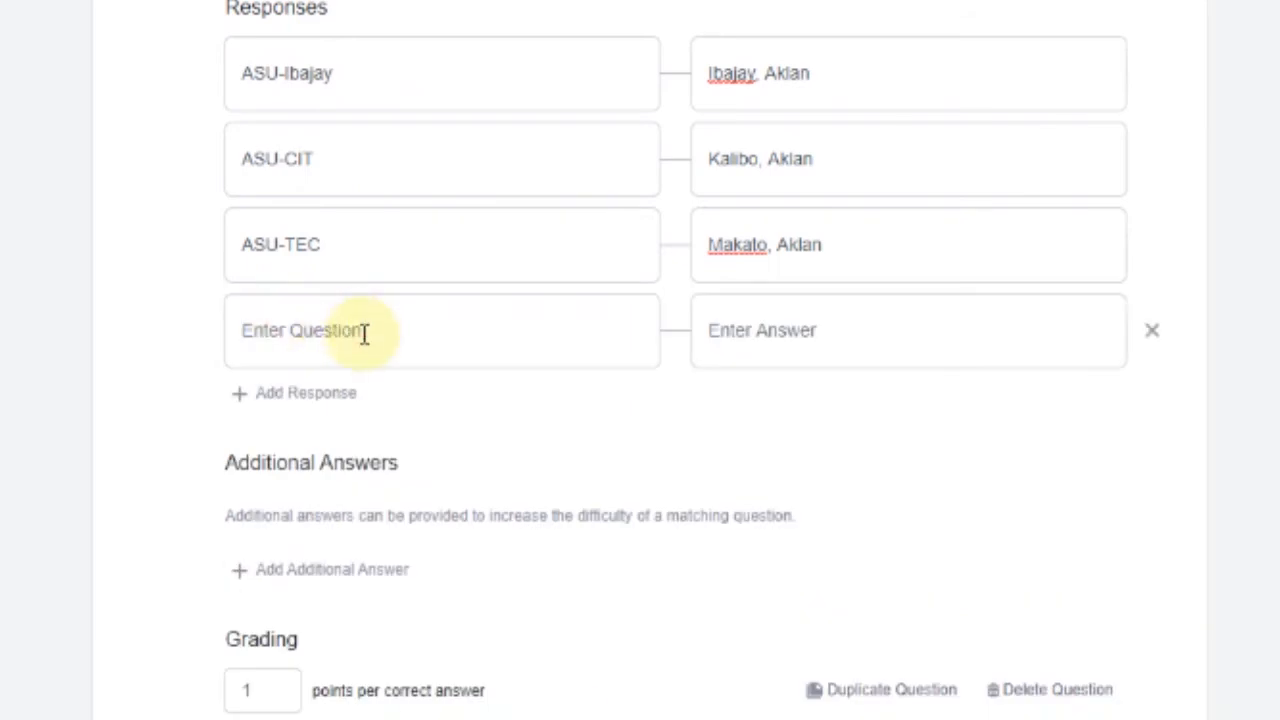
pyautogui.write('ASU - CFMS')
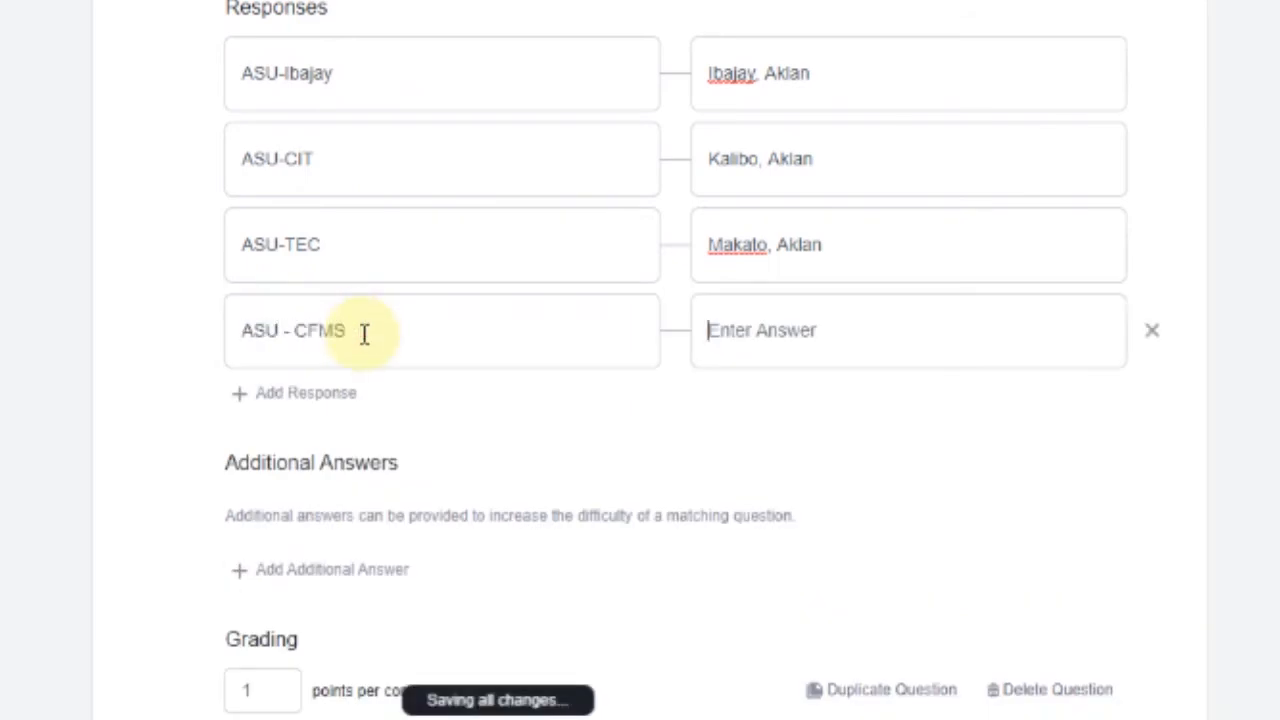
pyautogui.write('New Washington, Aklan')
pyautogui.click(300, 408)
pyautogui.write('ASU-Main')
pyautogui.press('Tab')
pyautogui.write('Banga')
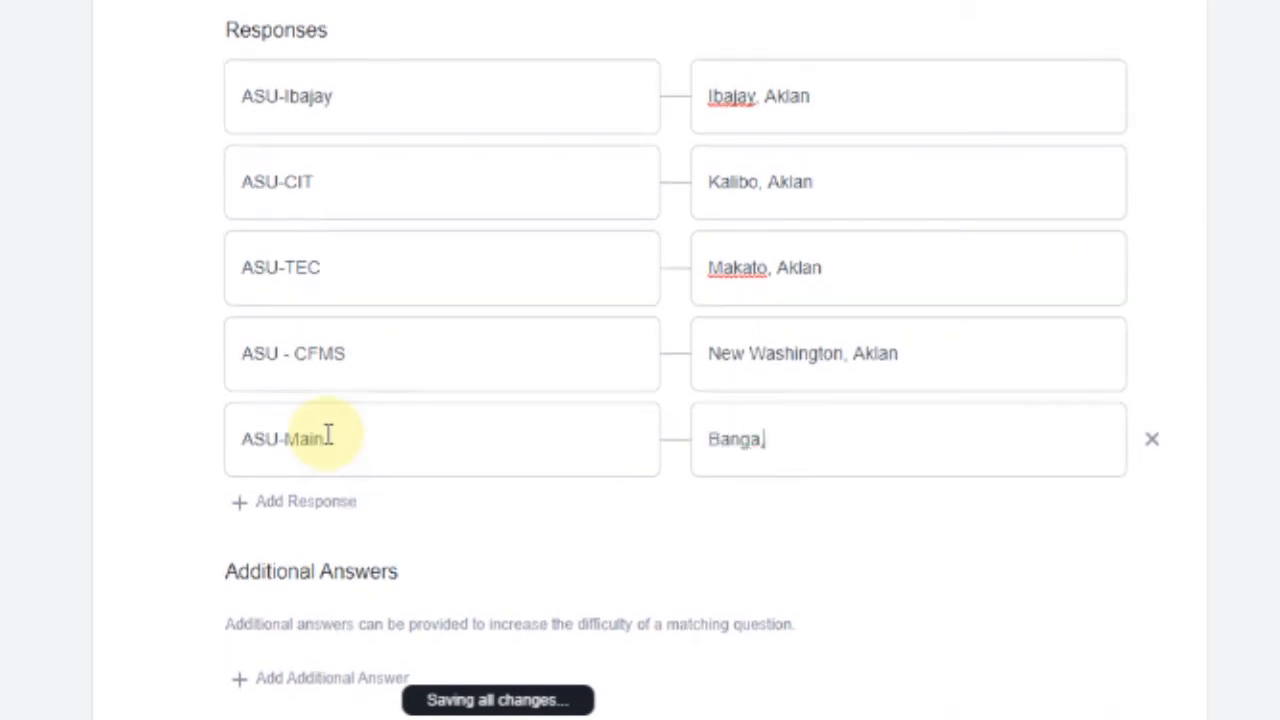
pyautogui.write(', Aklan')
pyautogui.press('Return')
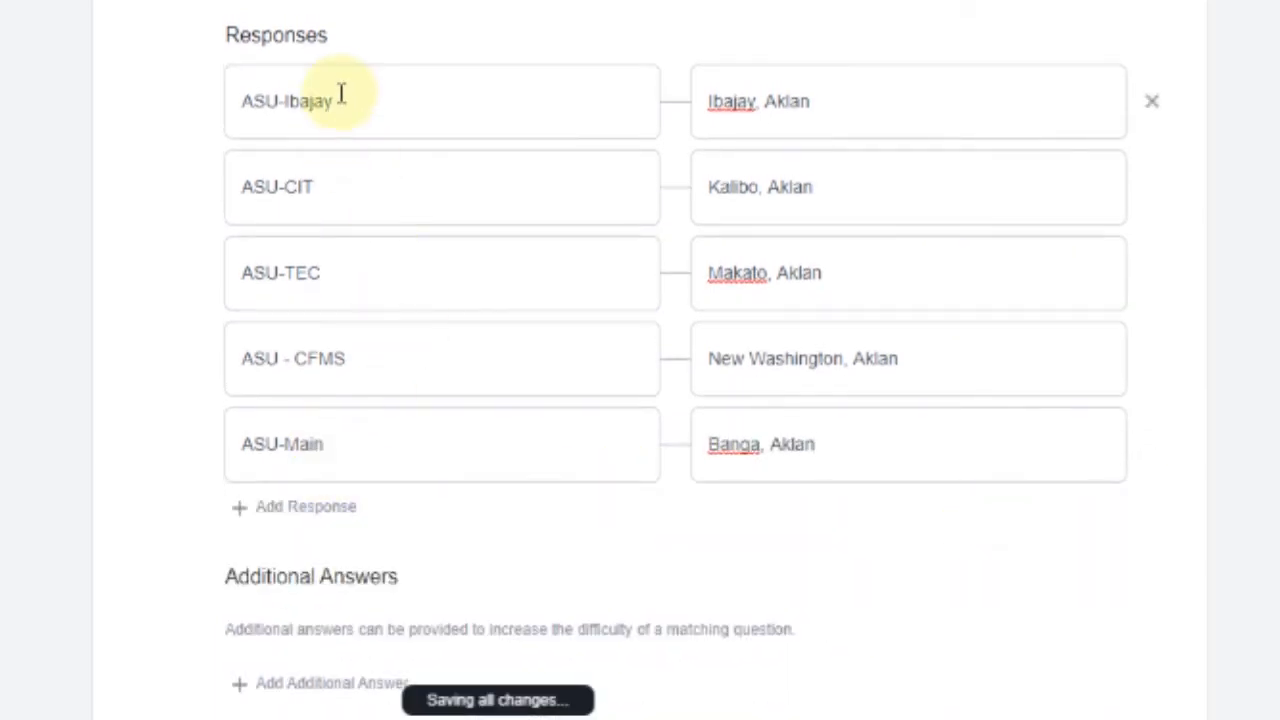
# Check the ASU-Ibajay and Ibajay, Aklan pair entries
pyautogui.click(342, 94)
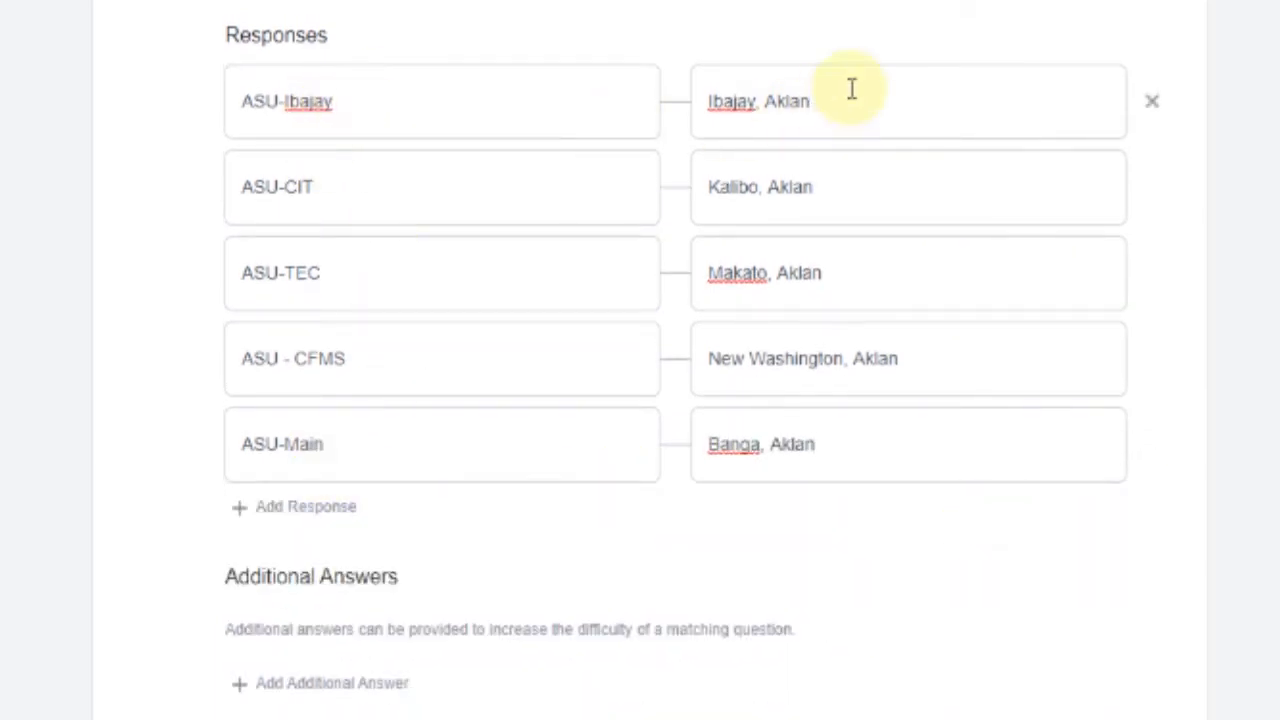
pyautogui.click(803, 112)
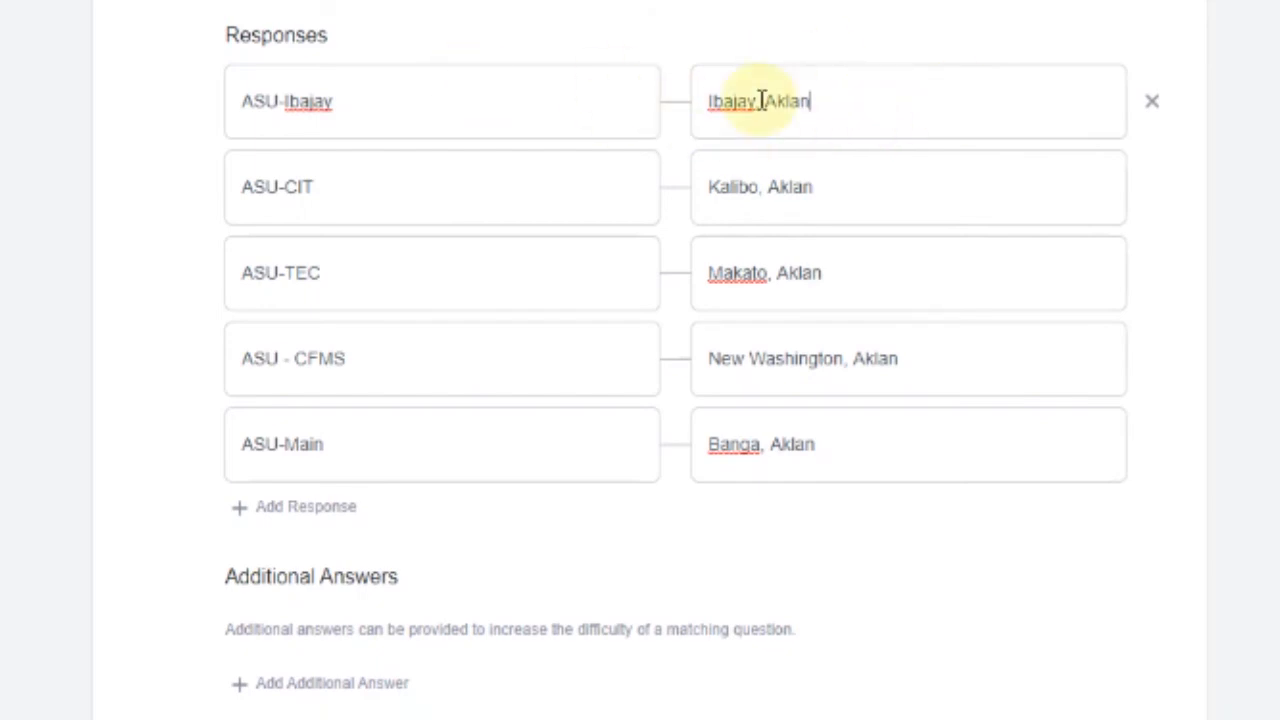
pyautogui.click(843, 106)
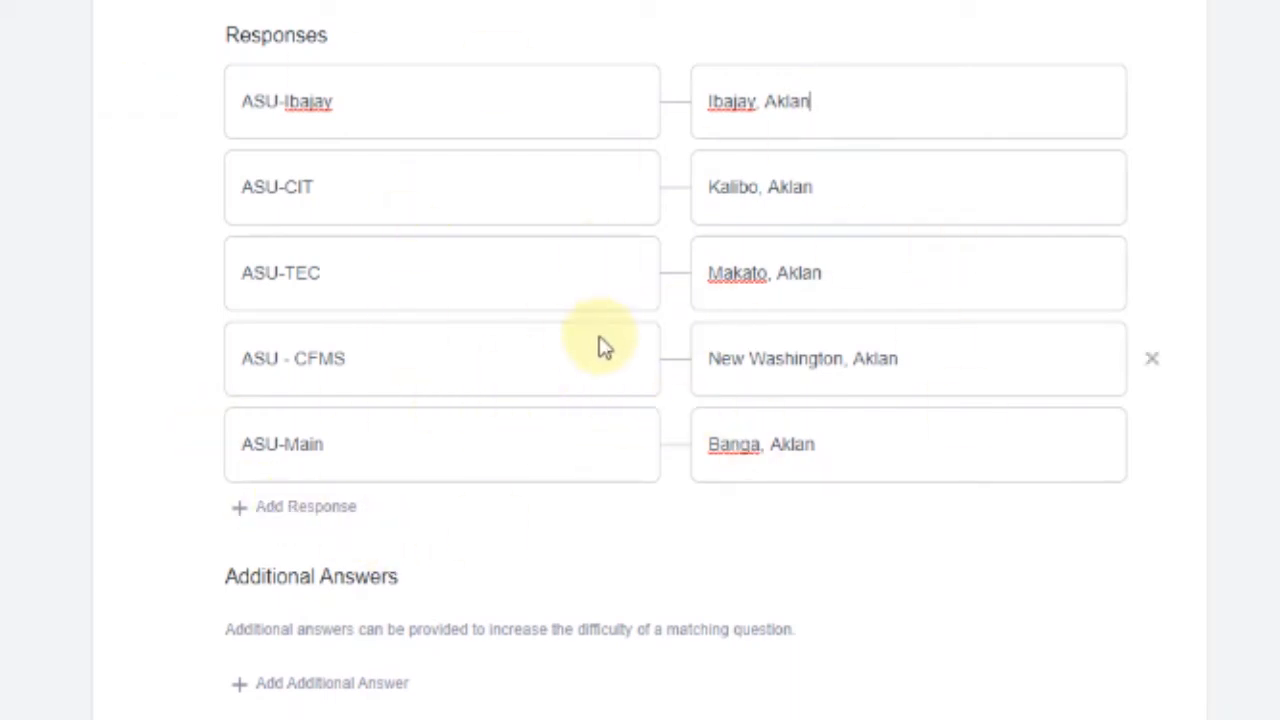
pyautogui.scroll(-2, 460, 245)
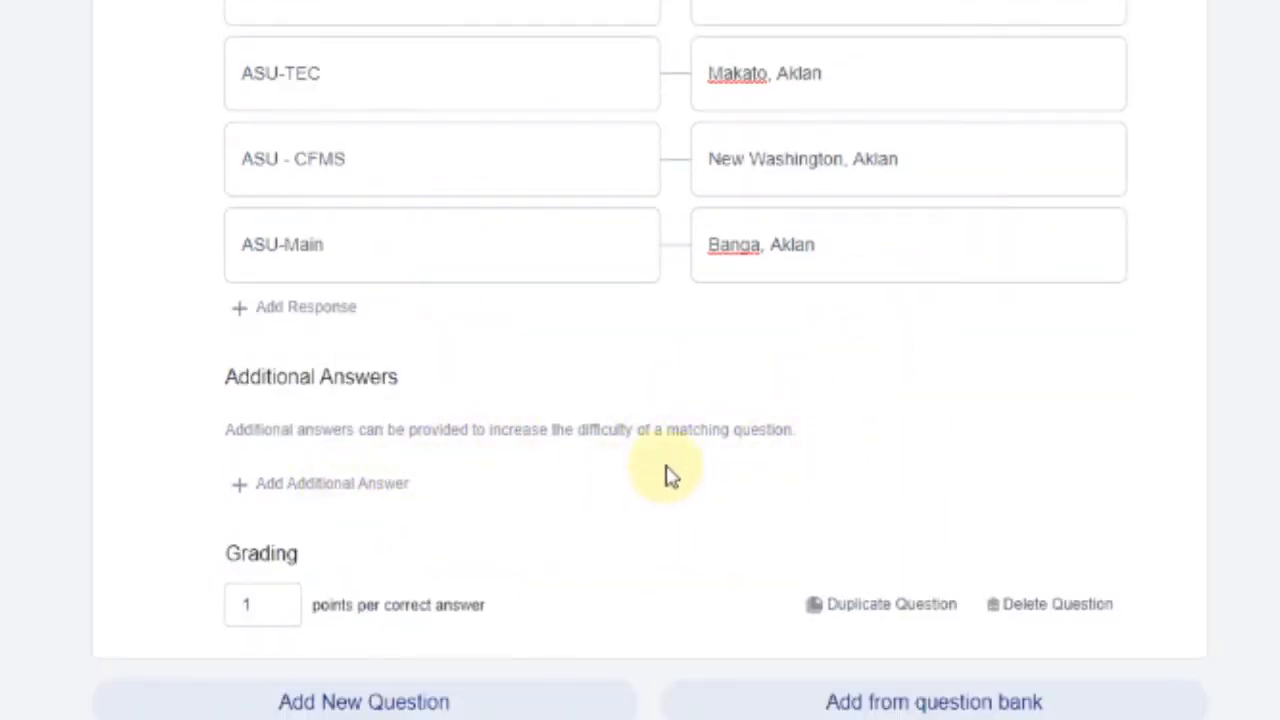
# Add extra distractor answers 'Caticlan, Malay, Aklan' and 'Tangalan, Aklan'
pyautogui.click(314, 507)
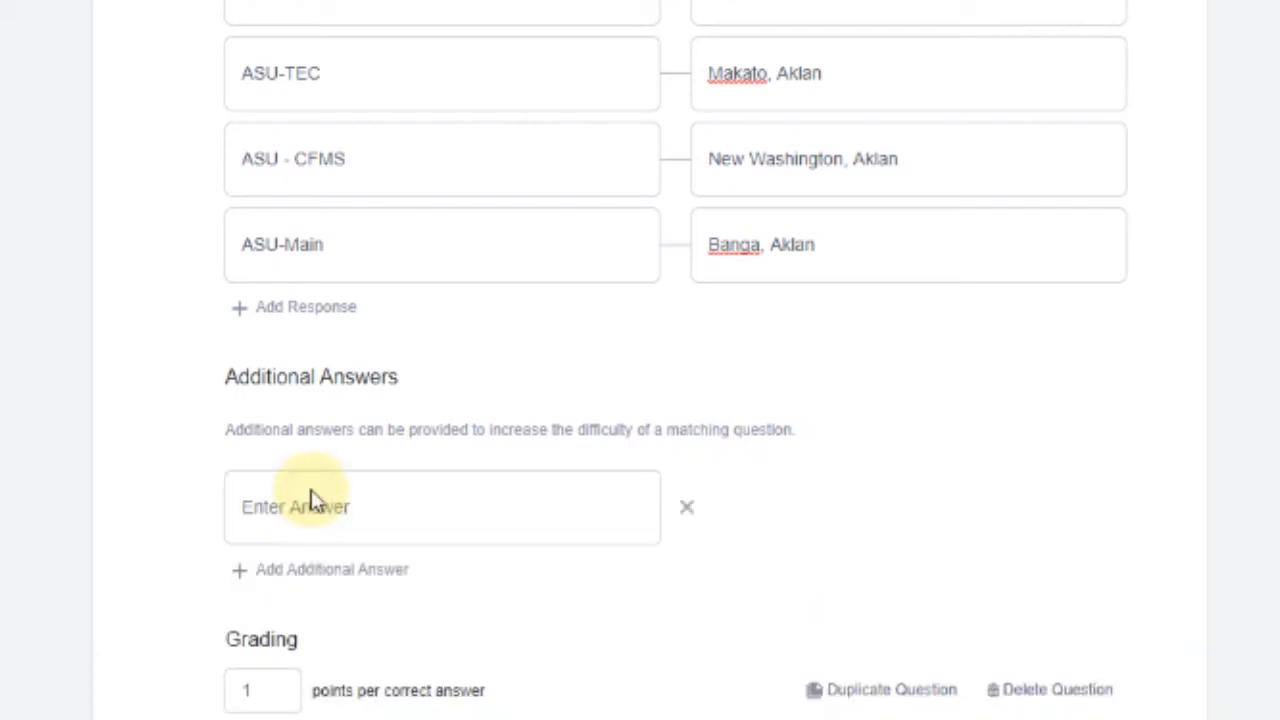
pyautogui.click(442, 500)
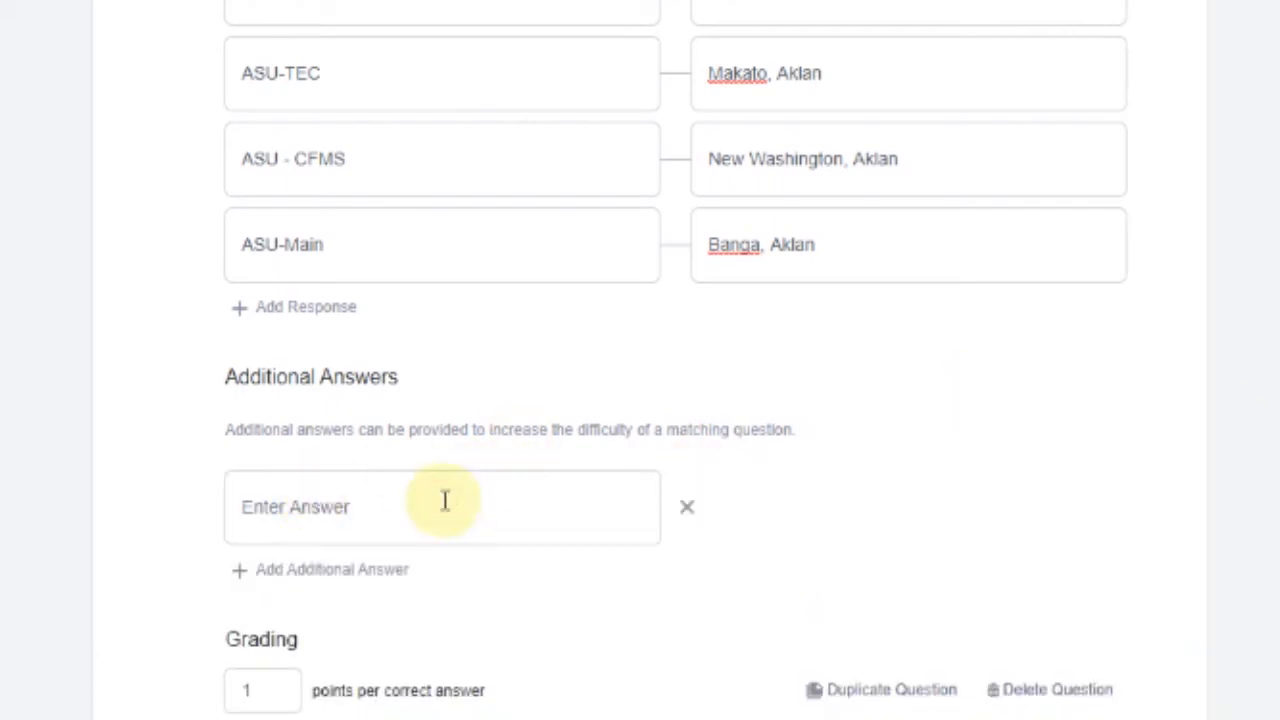
pyautogui.write('Caticlan, Malay, Aklan')
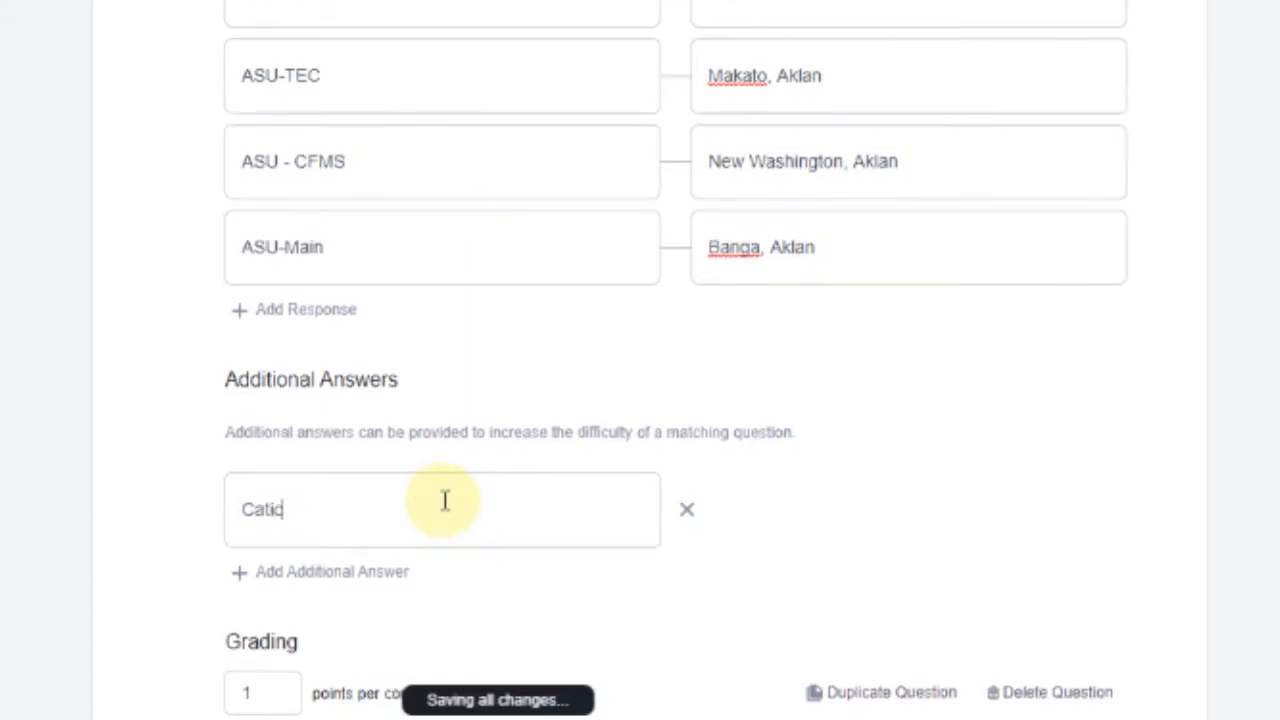
pyautogui.click(375, 592)
pyautogui.click(366, 603)
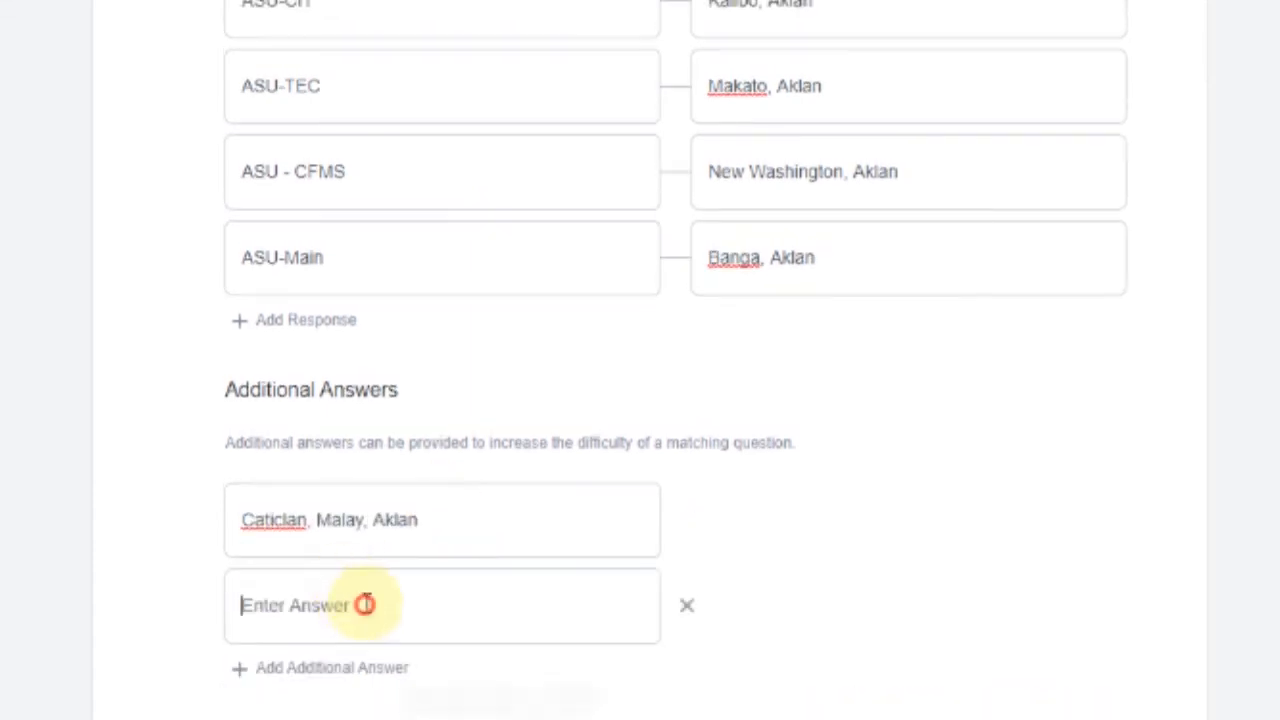
pyautogui.write('Tangalan, Aklan')
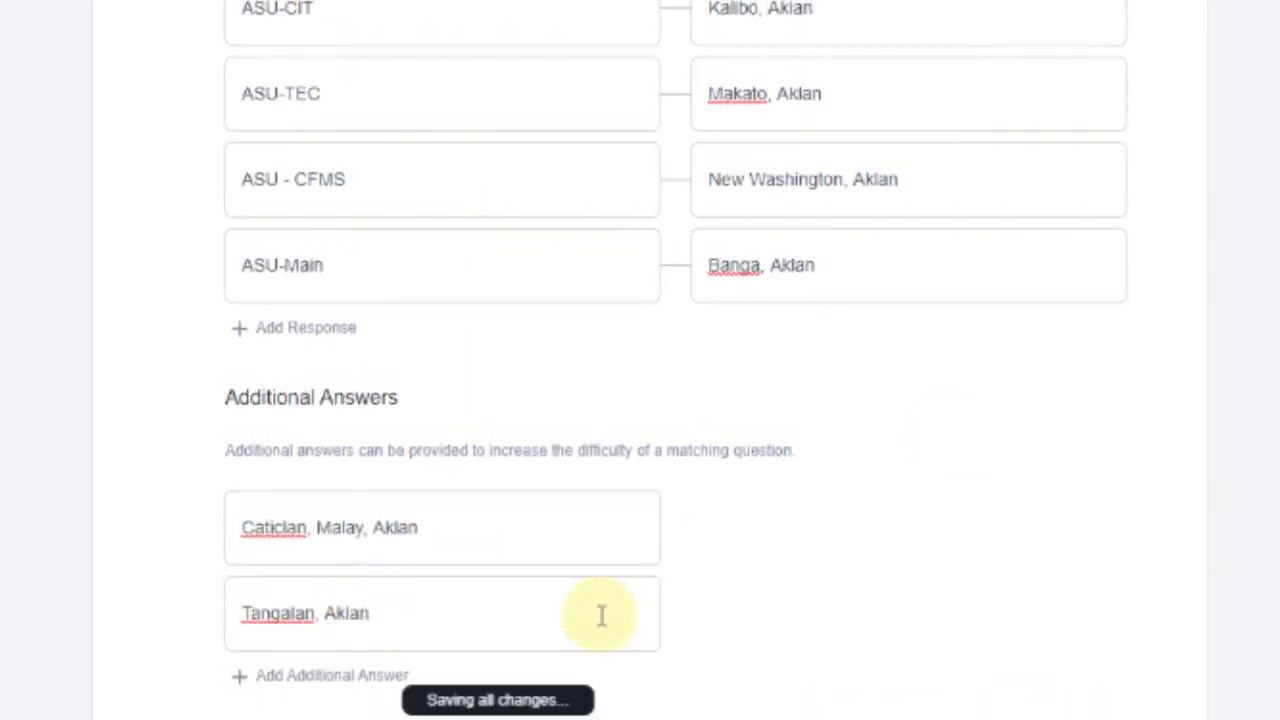
# Scroll through question 5 to review its five pairs and two extra answers
pyautogui.scroll(2, 334, 134)
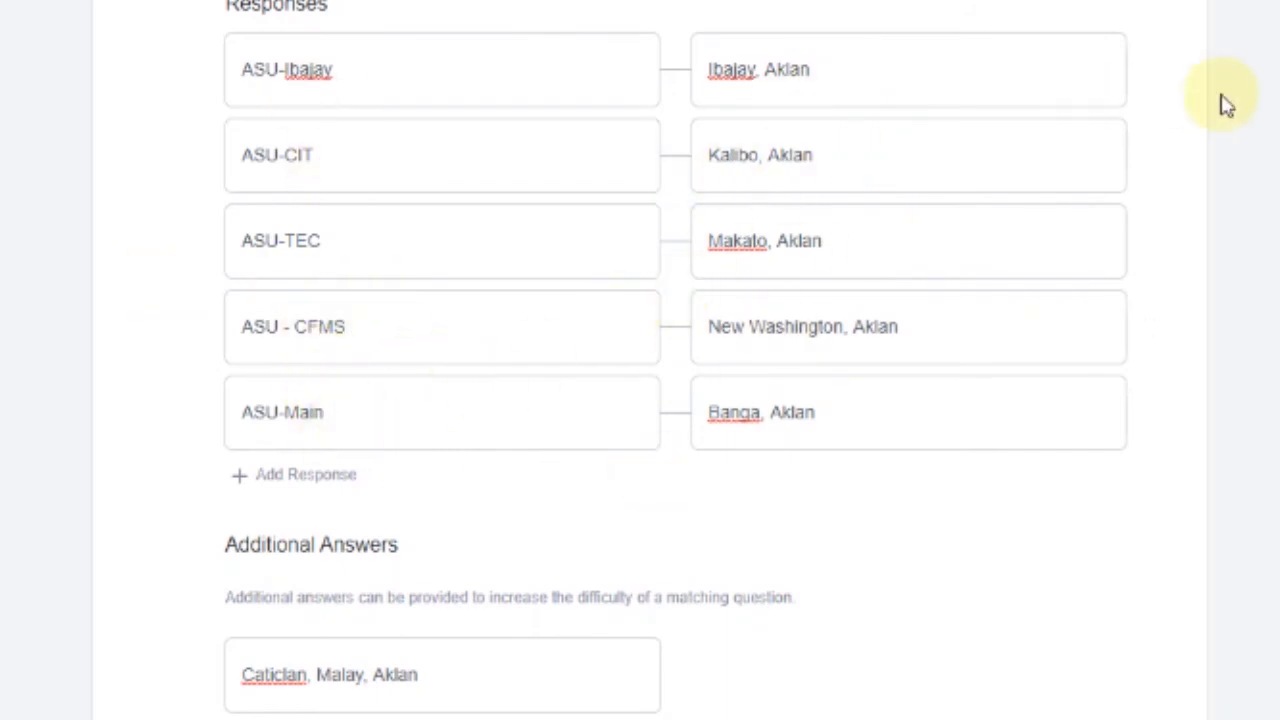
pyautogui.scroll(2, 1200, 135)
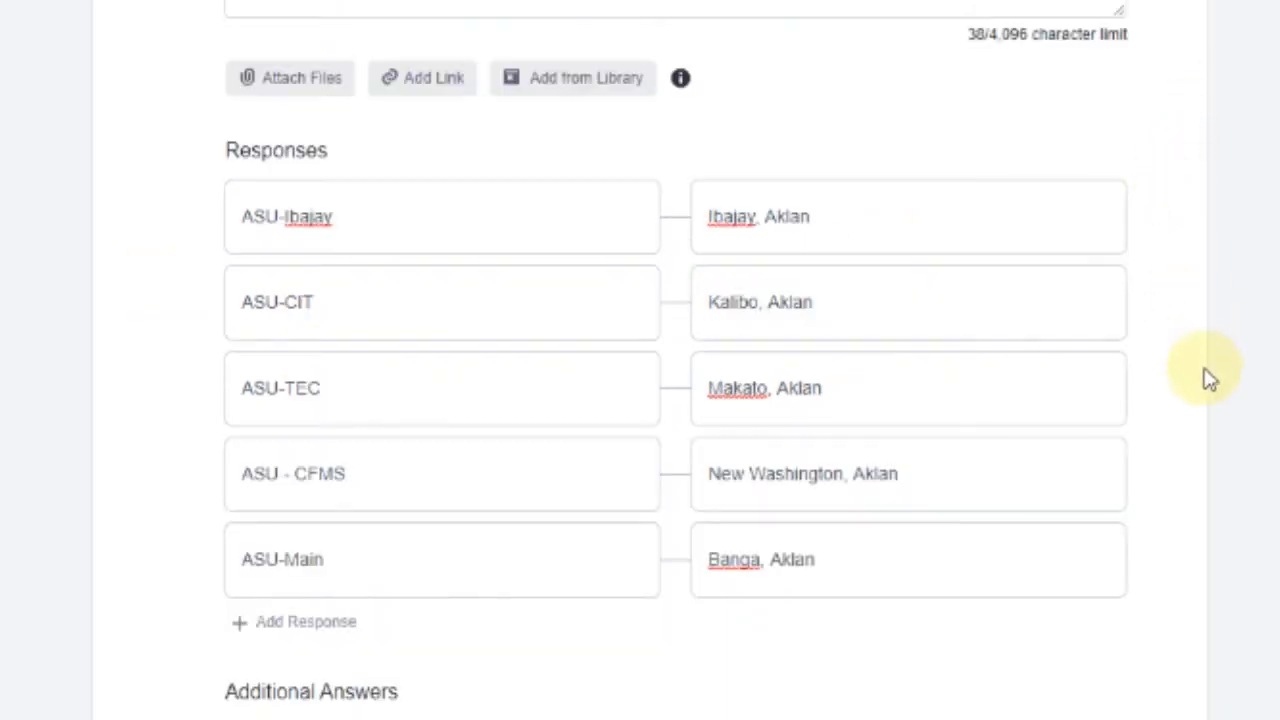
pyautogui.scroll(-2, 1203, 374)
pyautogui.scroll(-4, 351, 480)
pyautogui.scroll(-1, 351, 480)
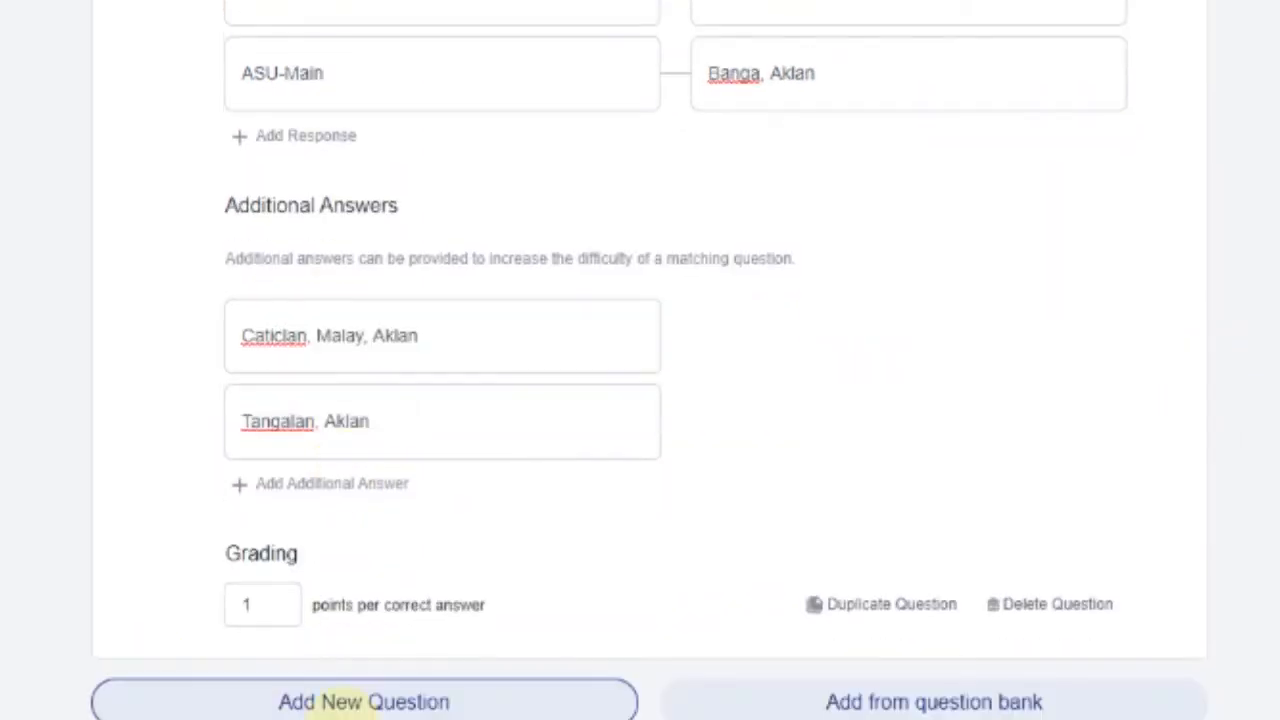
pyautogui.scroll(10, 423, 414)
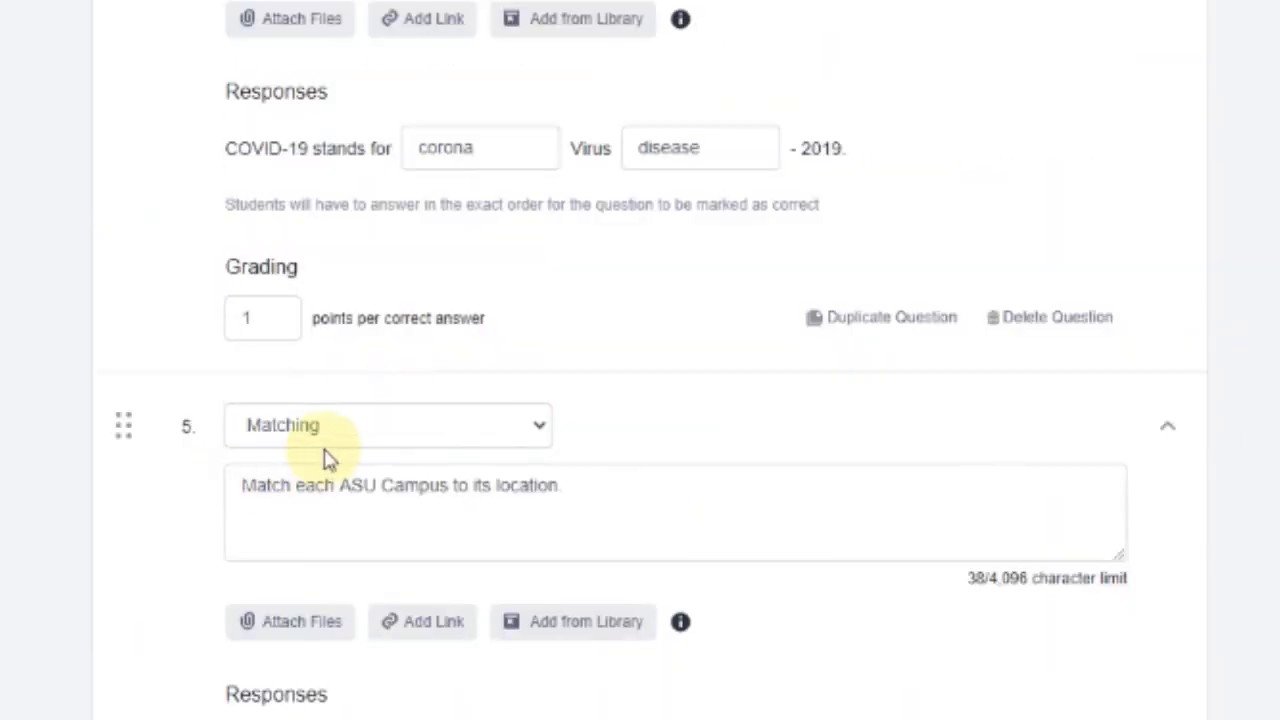
pyautogui.scroll(-10, 329, 451)
# Add question 6 to the quiz as a Multiple Answer question
pyautogui.click(355, 705)
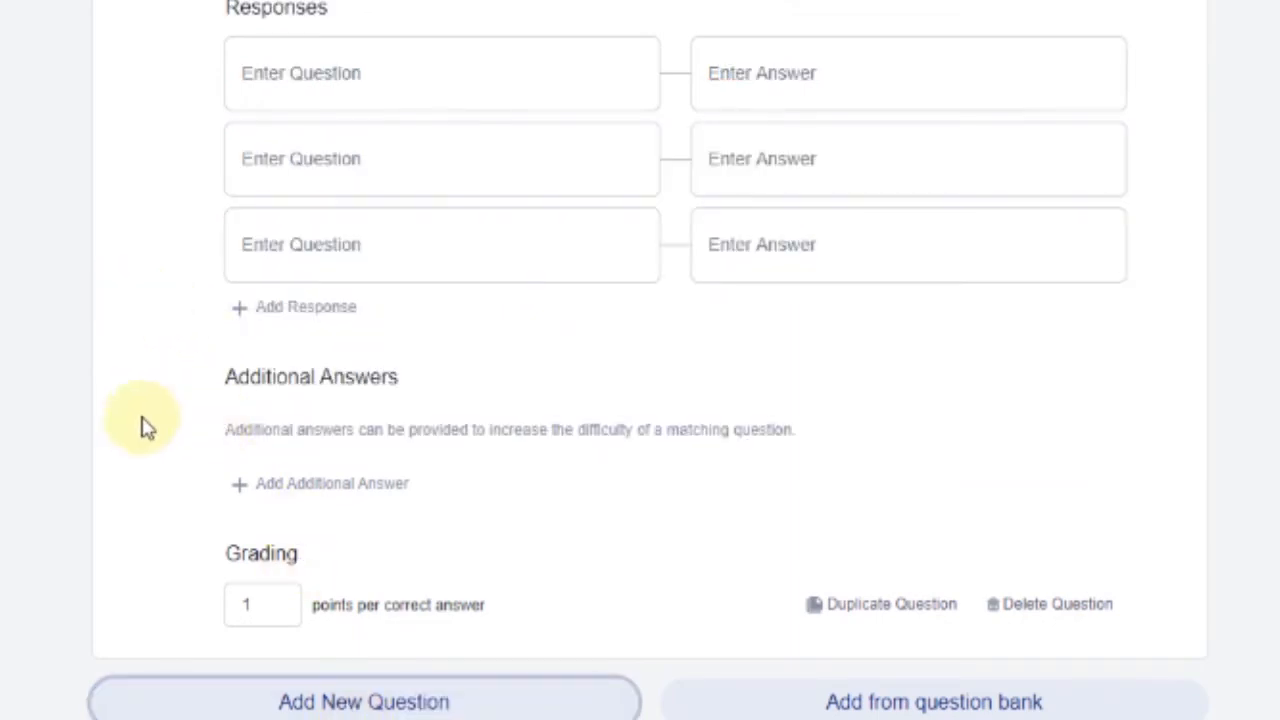
pyautogui.scroll(3, 914, 114)
pyautogui.click(505, 33)
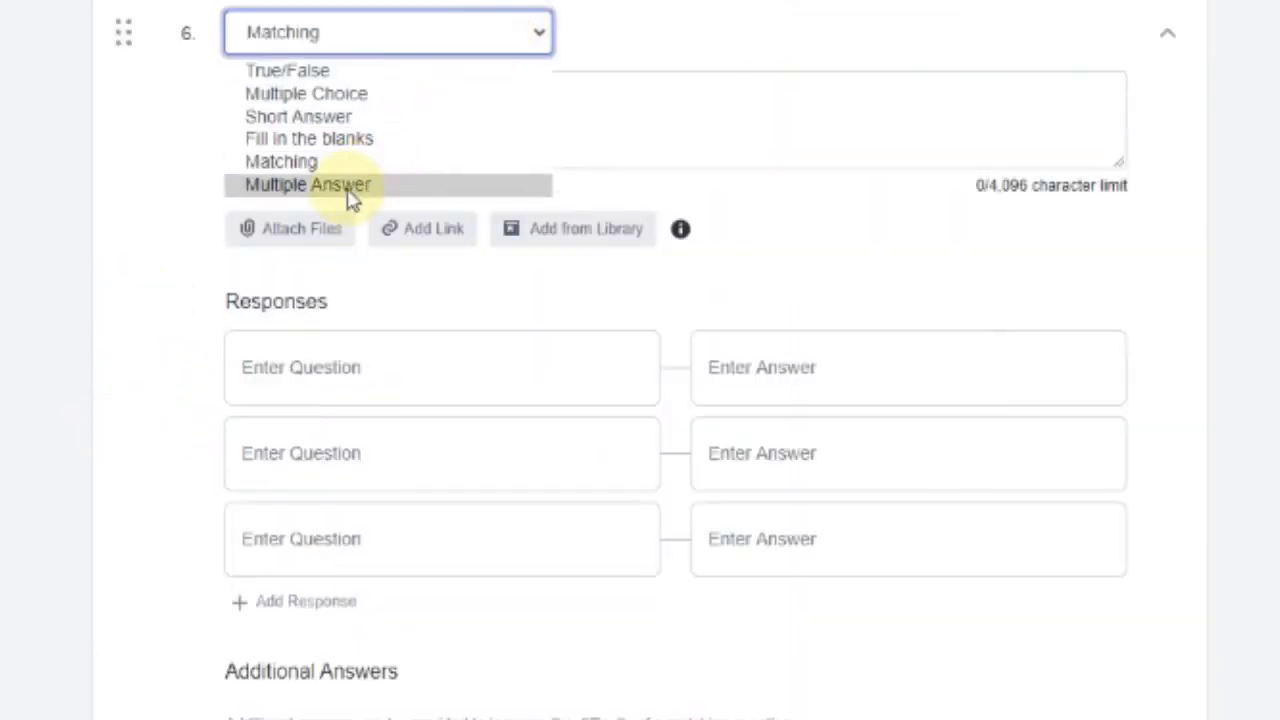
pyautogui.click(349, 196)
pyautogui.click(505, 100)
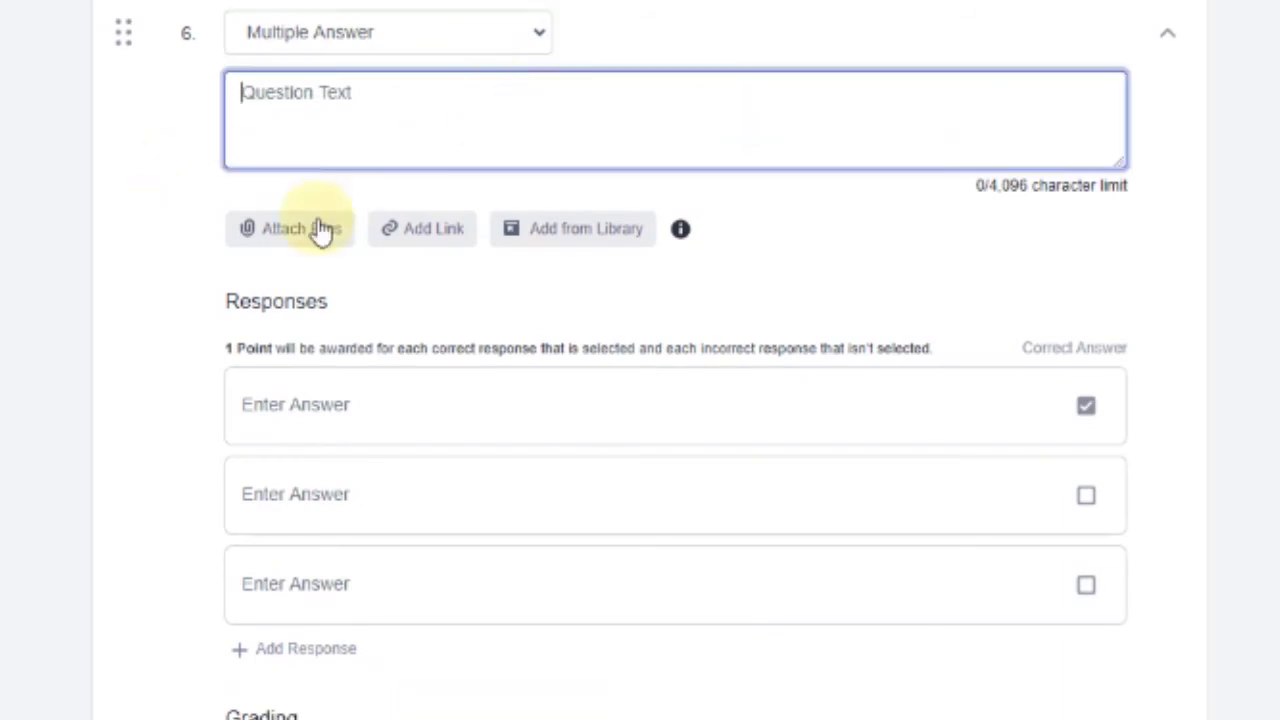
pyautogui.scroll(-2, 788, 212)
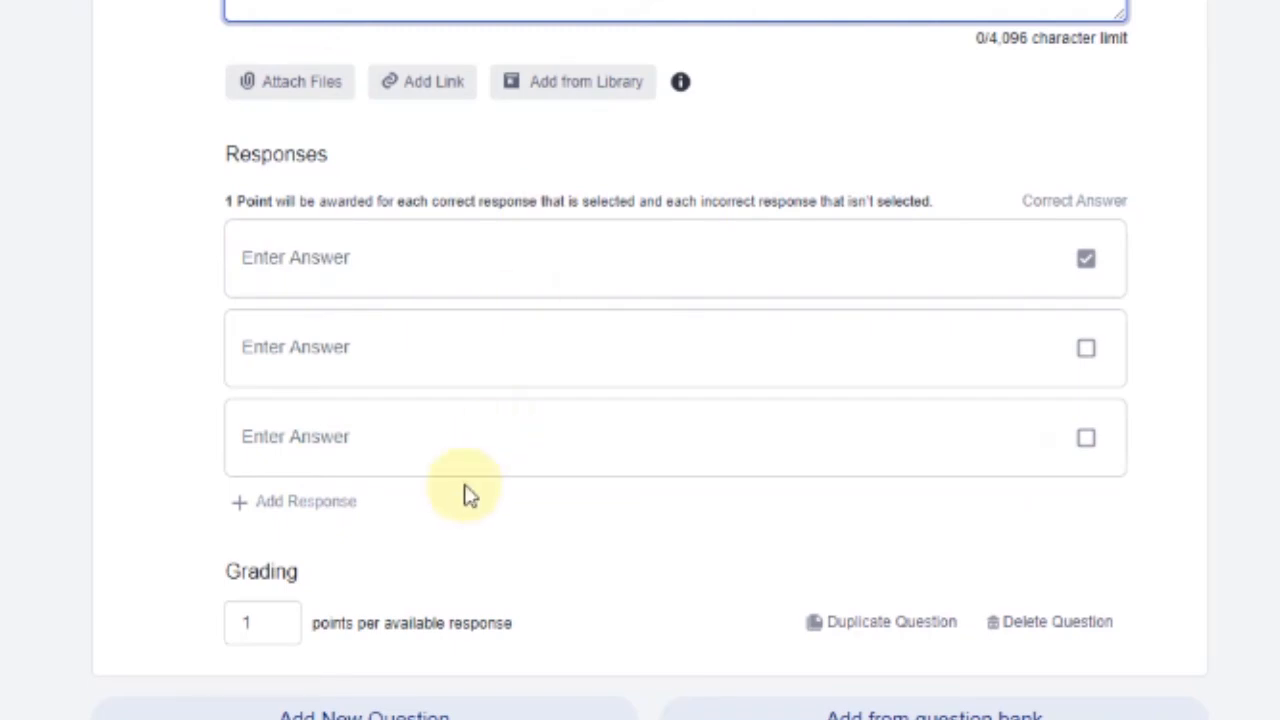
pyautogui.scroll(-1, 463, 491)
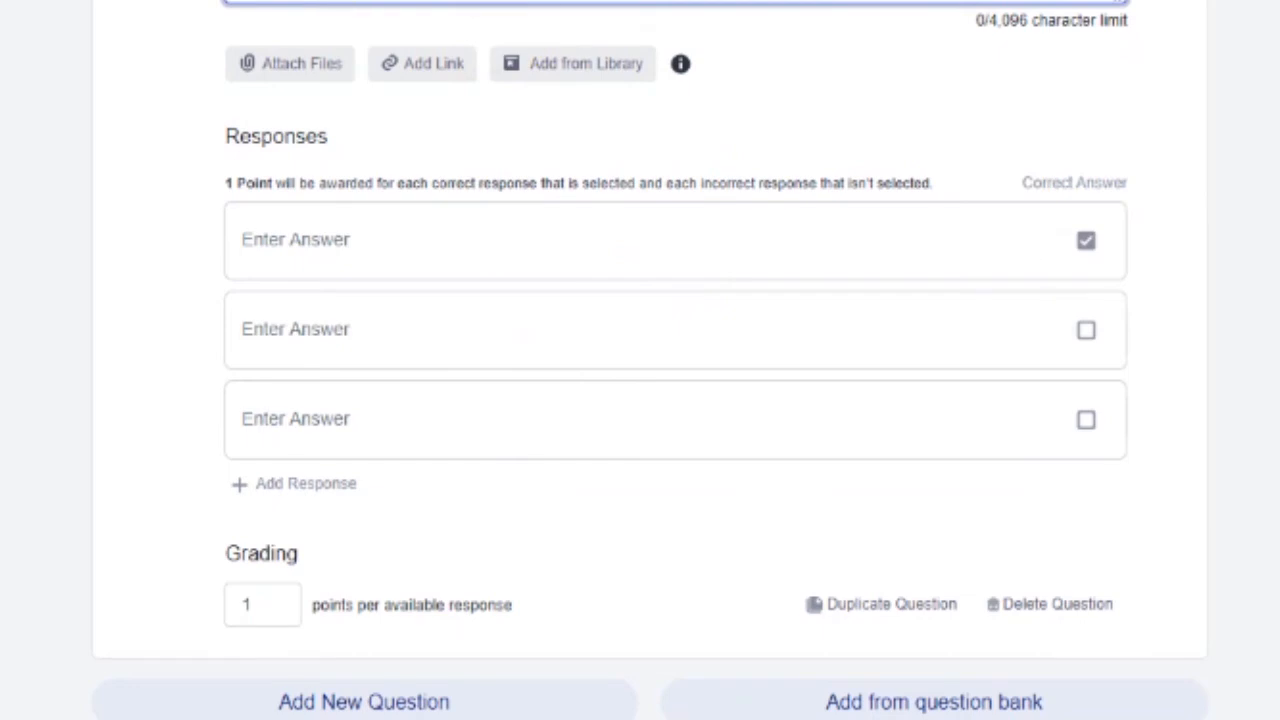
# Give question 6 four answer rows, mark rows two and three correct, keep 1 point
pyautogui.click(318, 262)
pyautogui.click(330, 325)
pyautogui.click(348, 420)
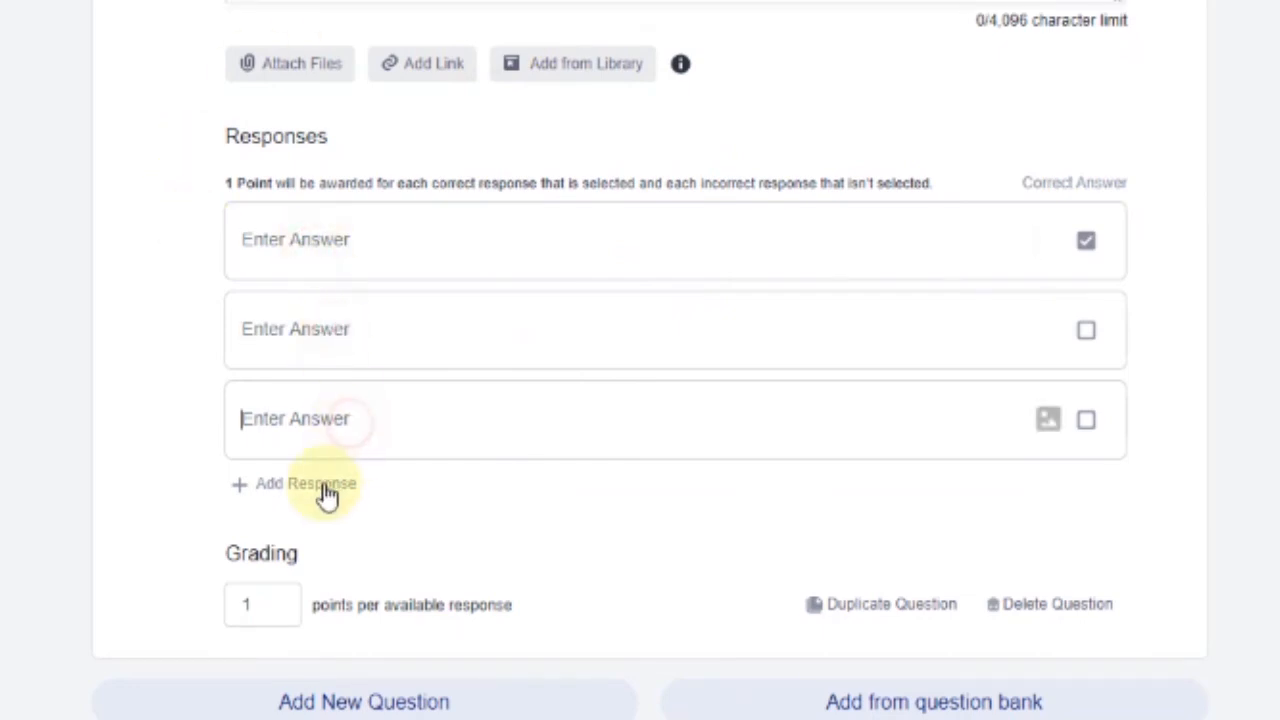
pyautogui.click(328, 490)
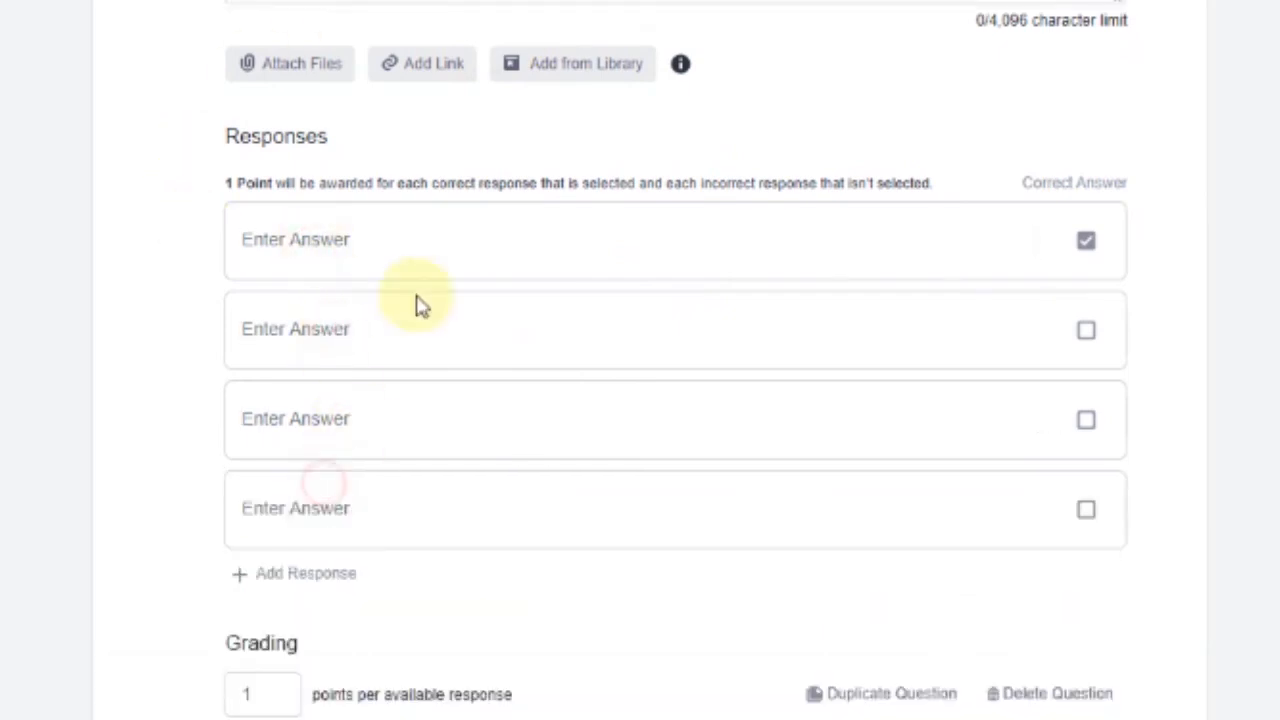
pyautogui.click(1085, 333)
pyautogui.click(1090, 428)
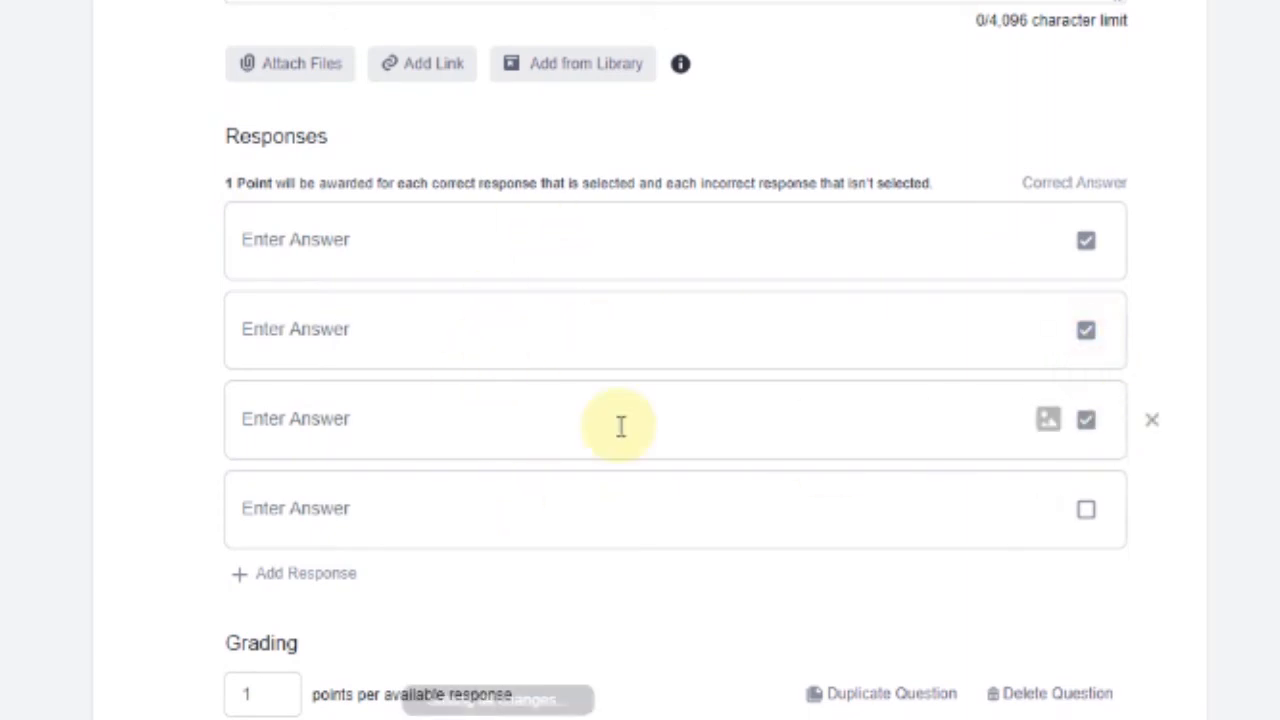
pyautogui.scroll(-1, 343, 563)
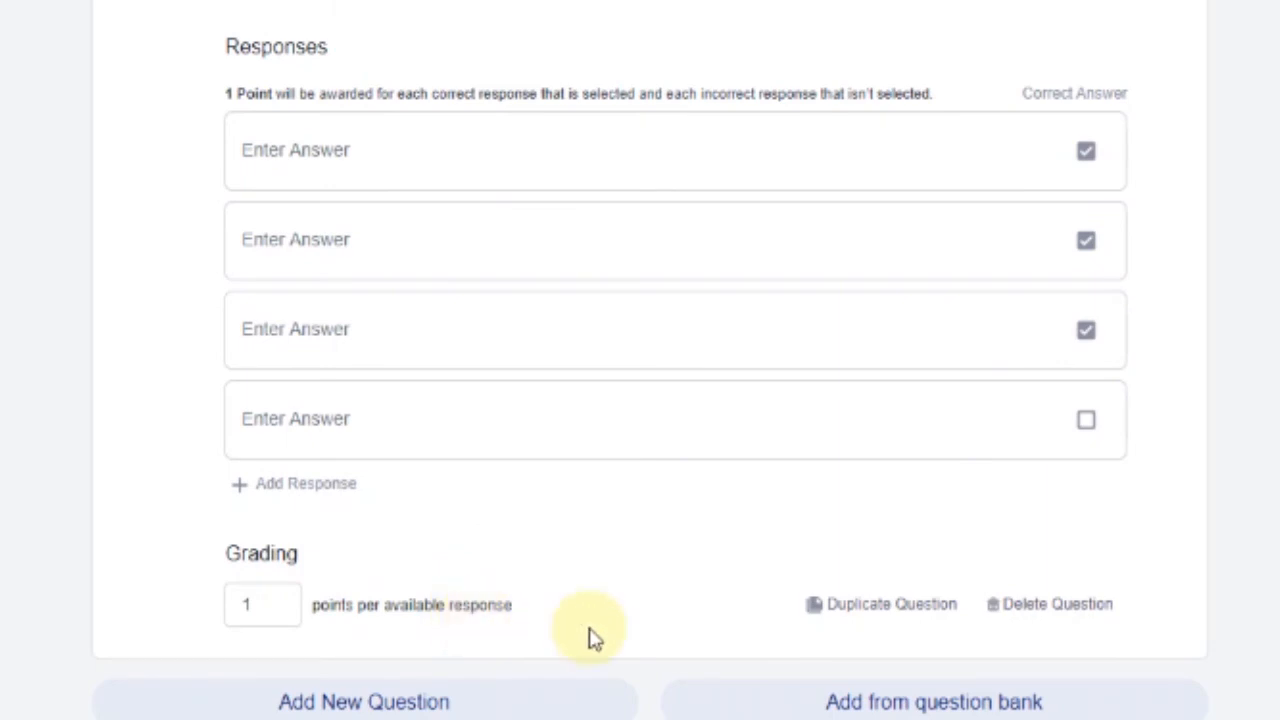
pyautogui.click(272, 612)
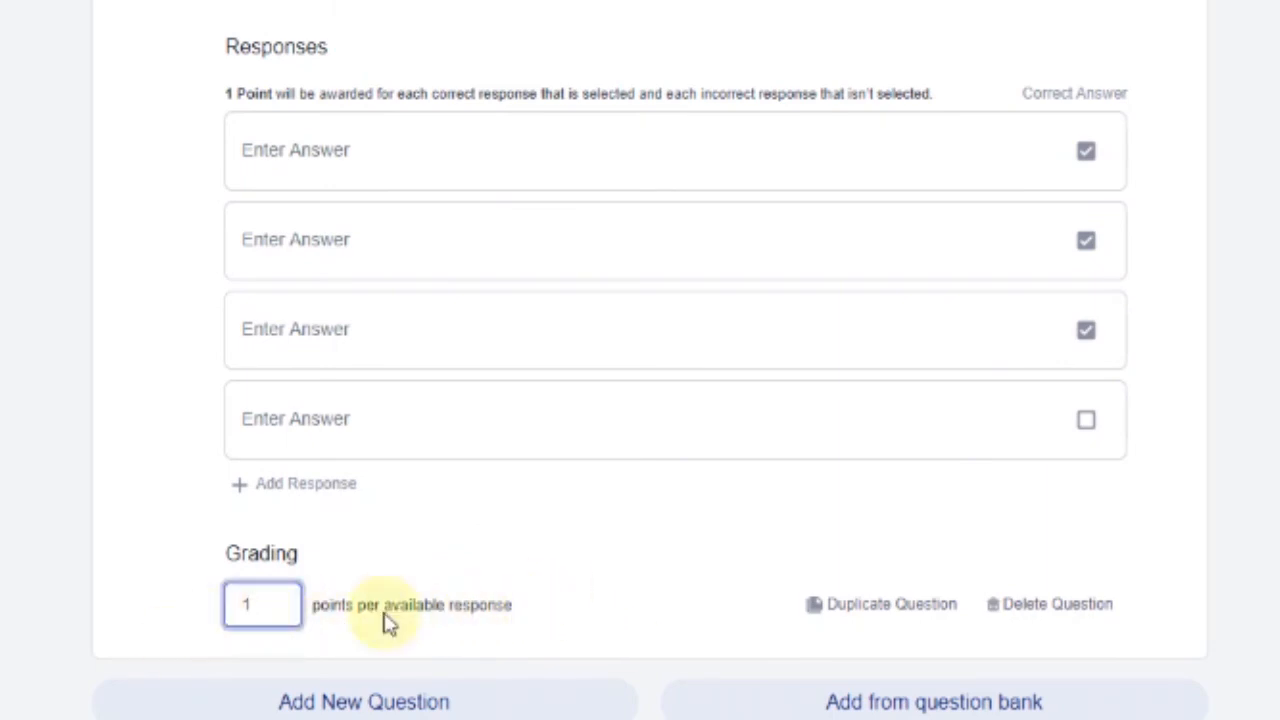
pyautogui.click(440, 552)
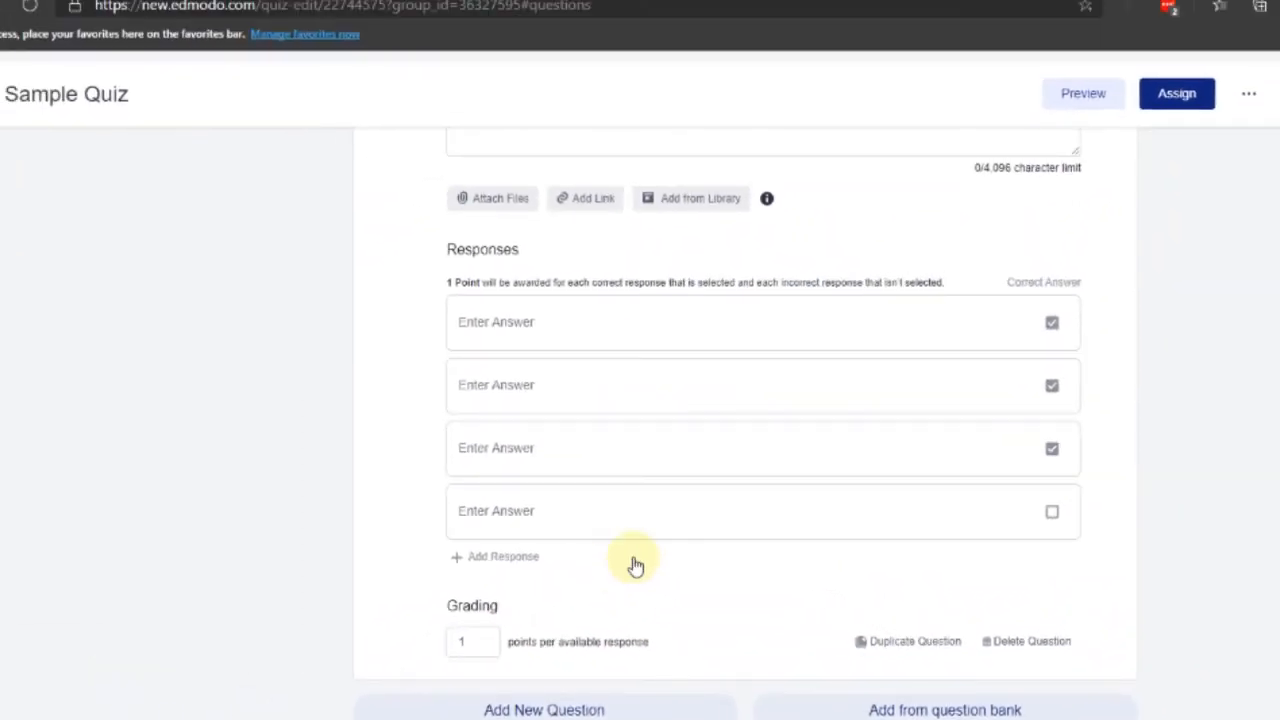
# Preview the Sample Quiz, triggering the warning that Question 6 has errors
pyautogui.scroll(-10, 815, 285)
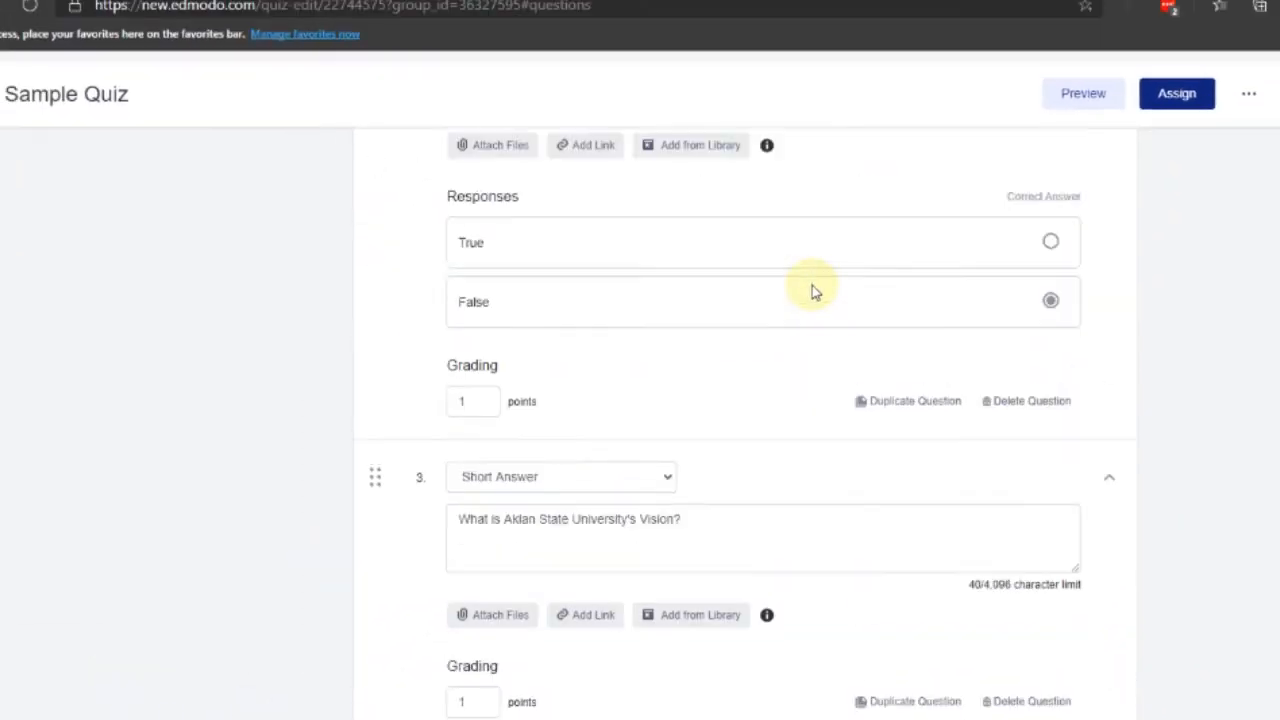
pyautogui.scroll(9, 815, 291)
pyautogui.scroll(-17, 739, 466)
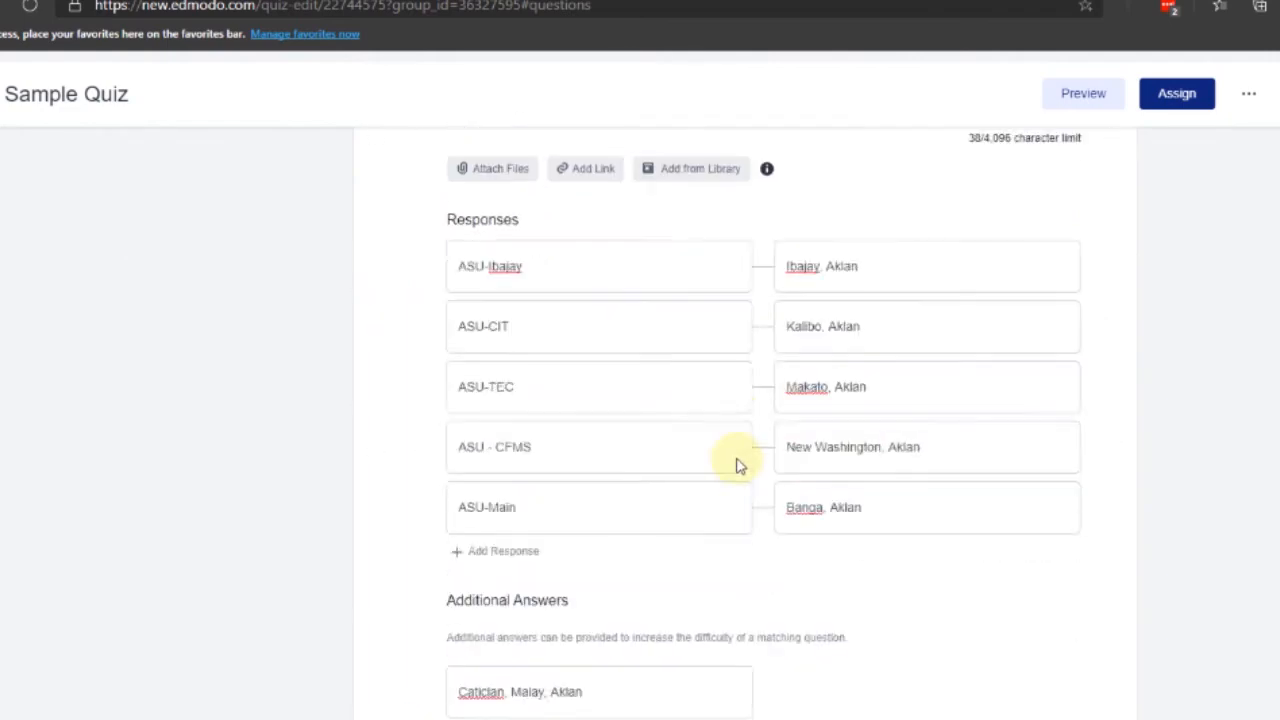
pyautogui.scroll(10, 737, 455)
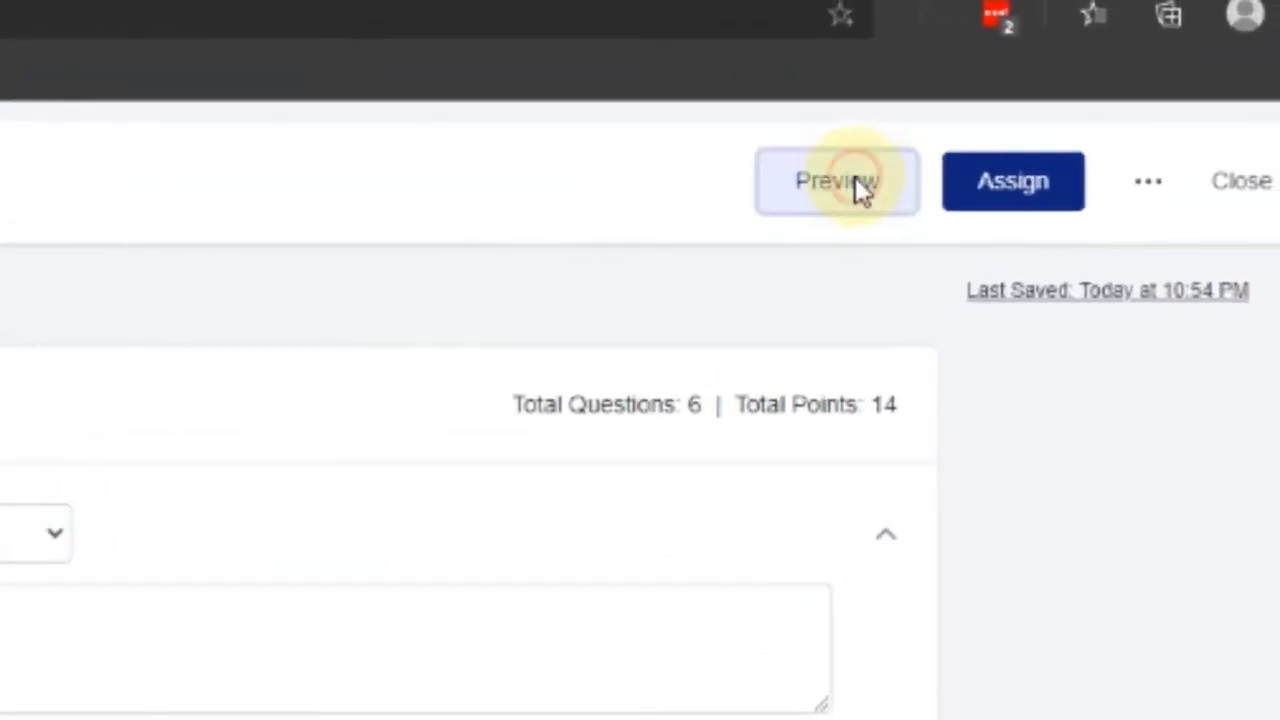
pyautogui.click(1083, 93)
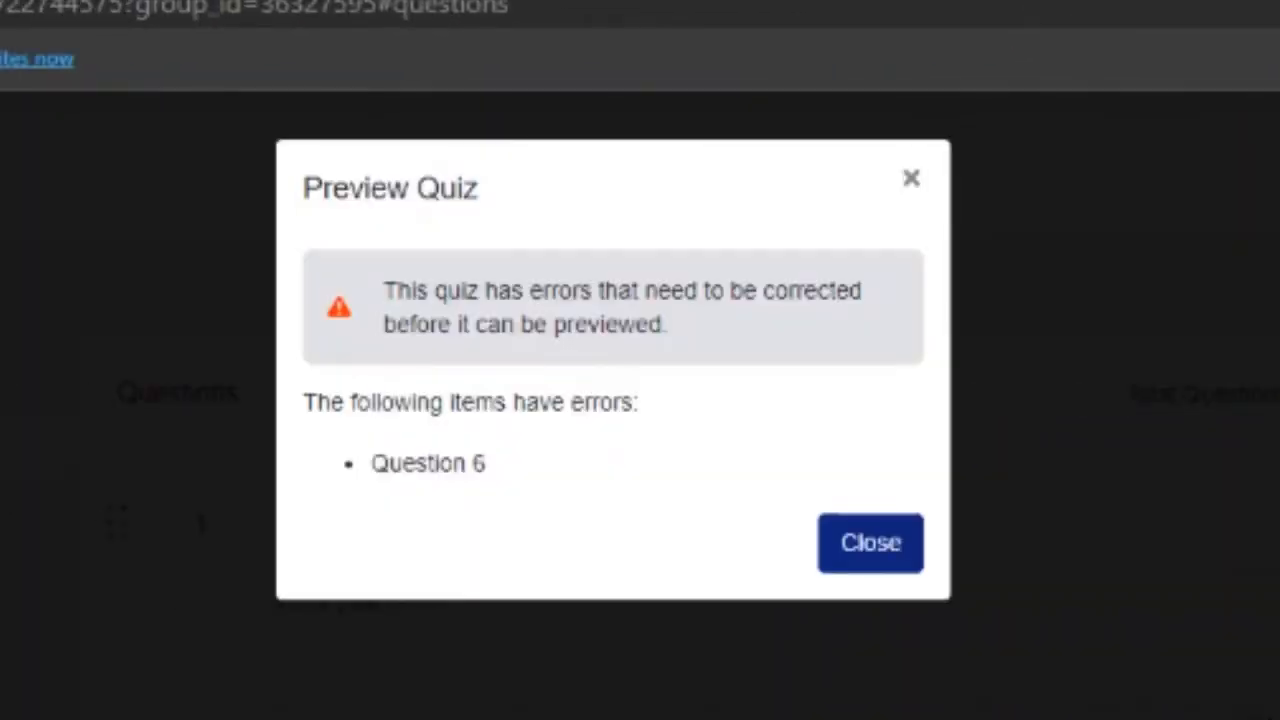
# Close the error warning and delete the unfinished question 6
pyautogui.click(880, 564)
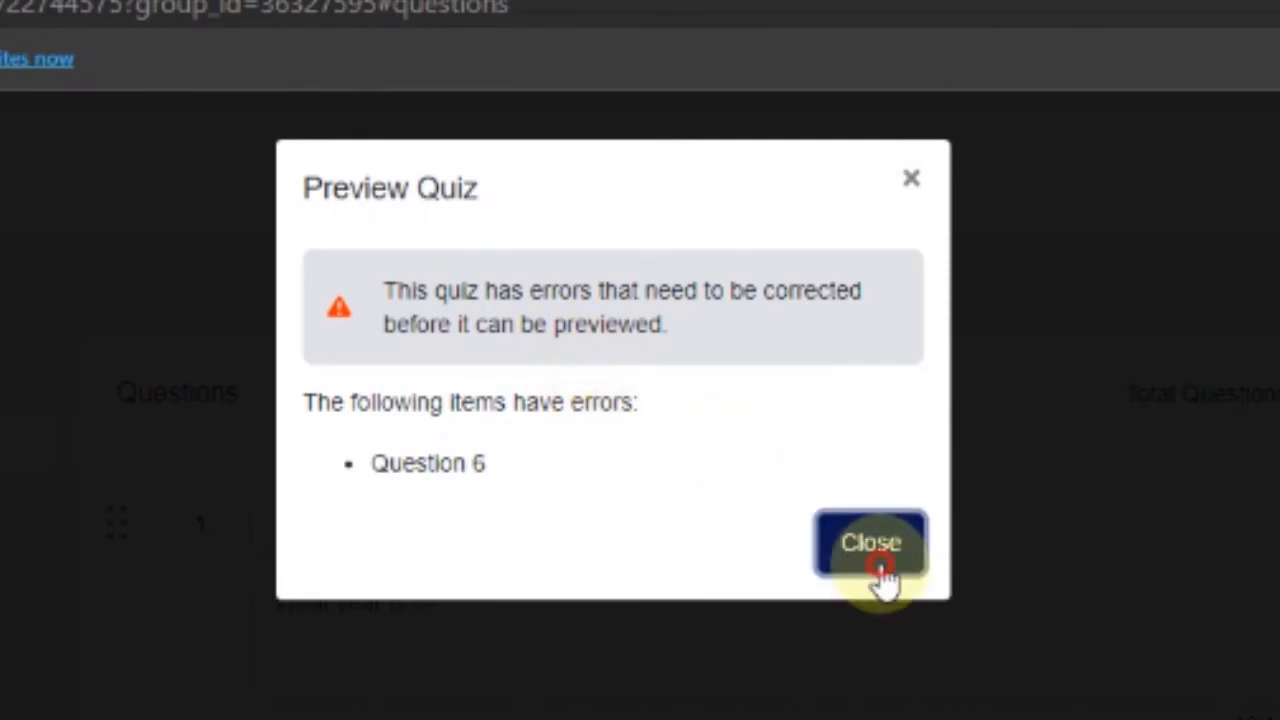
pyautogui.scroll(-20, 931, 337)
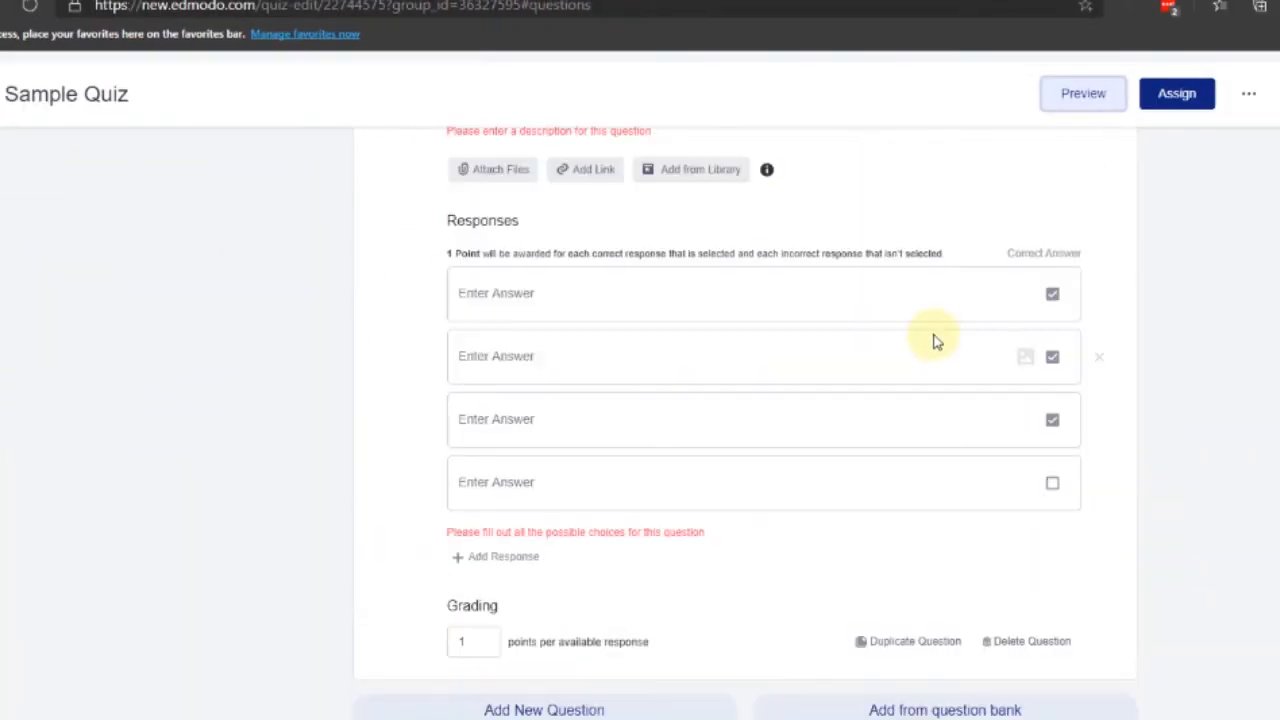
pyautogui.scroll(3, 904, 416)
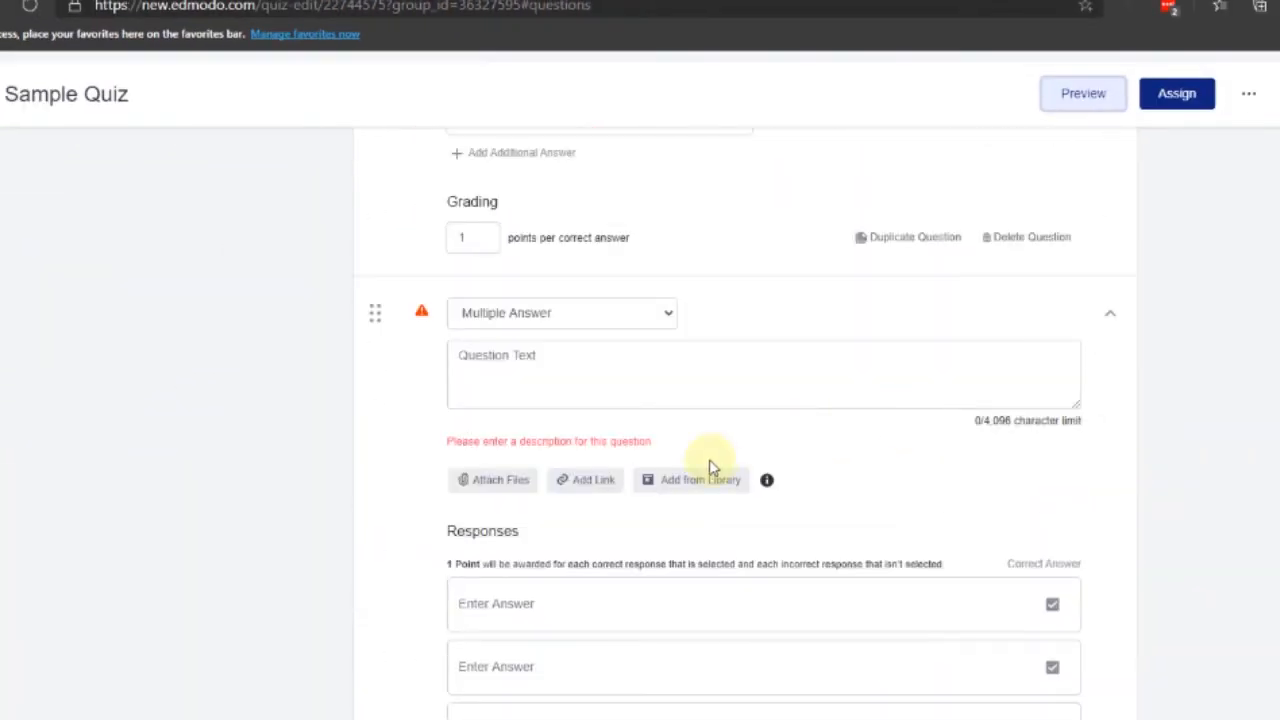
pyautogui.scroll(-3, 523, 351)
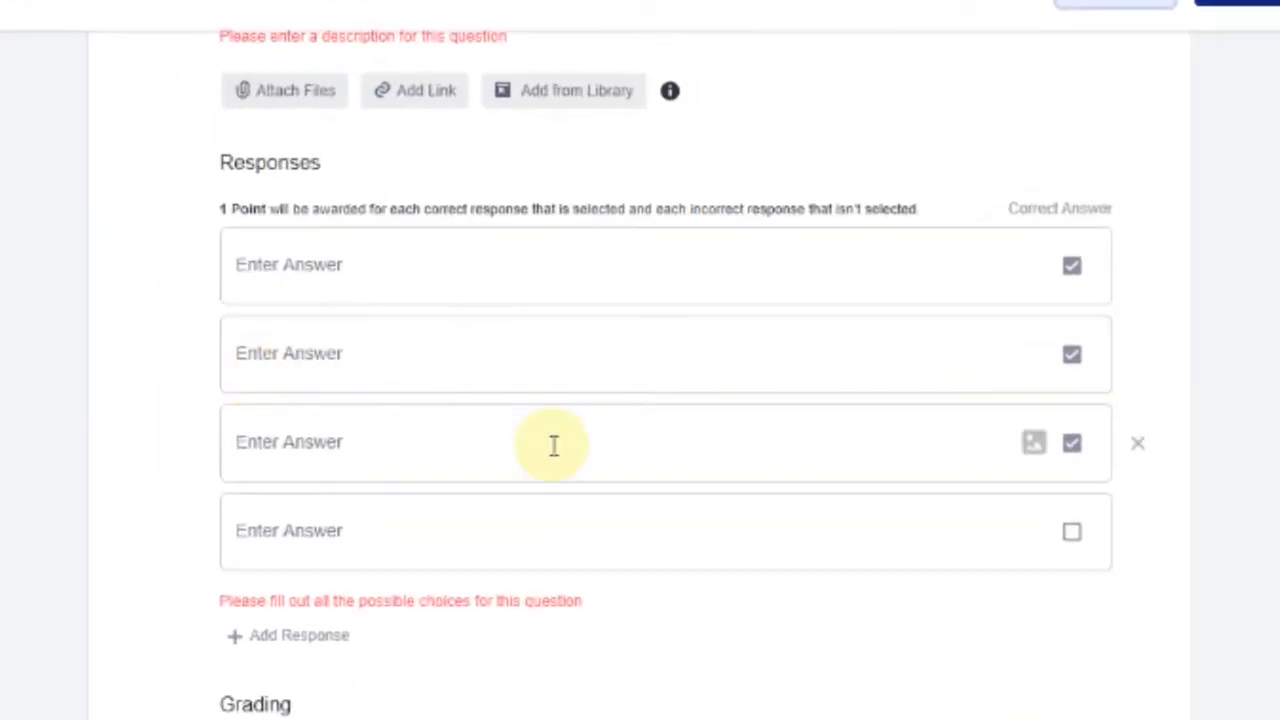
pyautogui.scroll(3, 553, 444)
pyautogui.scroll(-3, 545, 480)
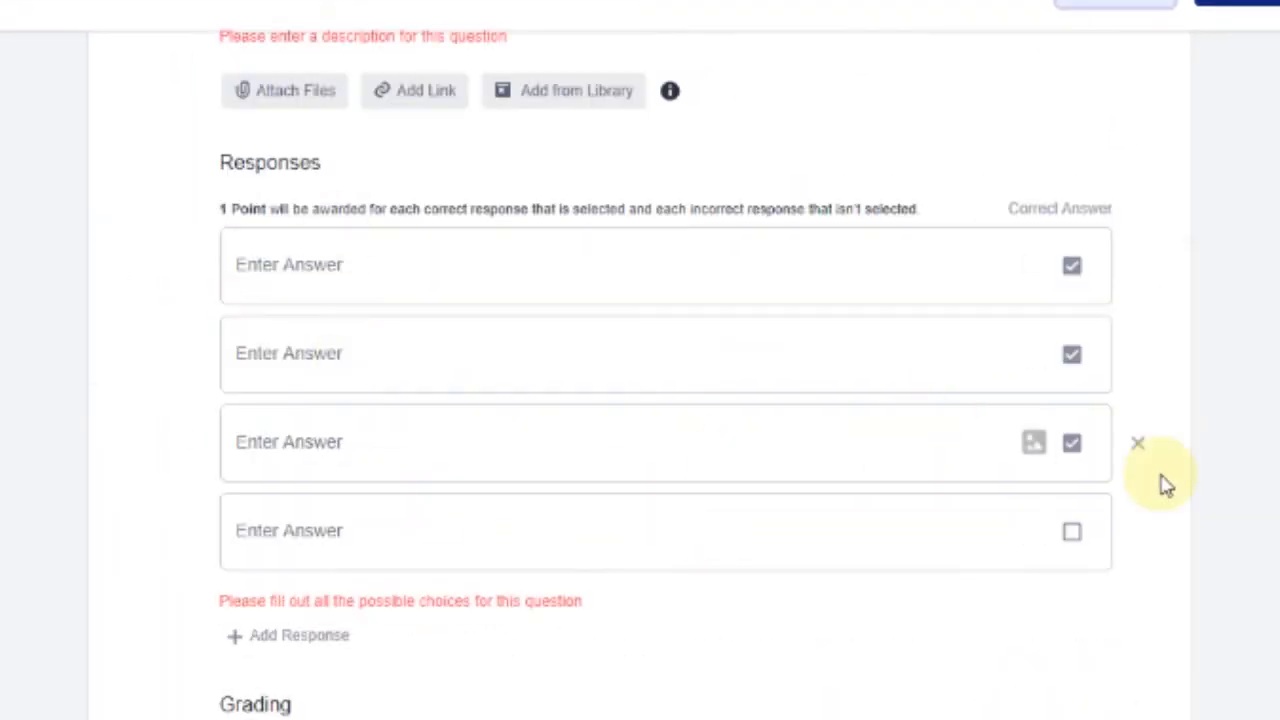
pyautogui.scroll(-2, 943, 537)
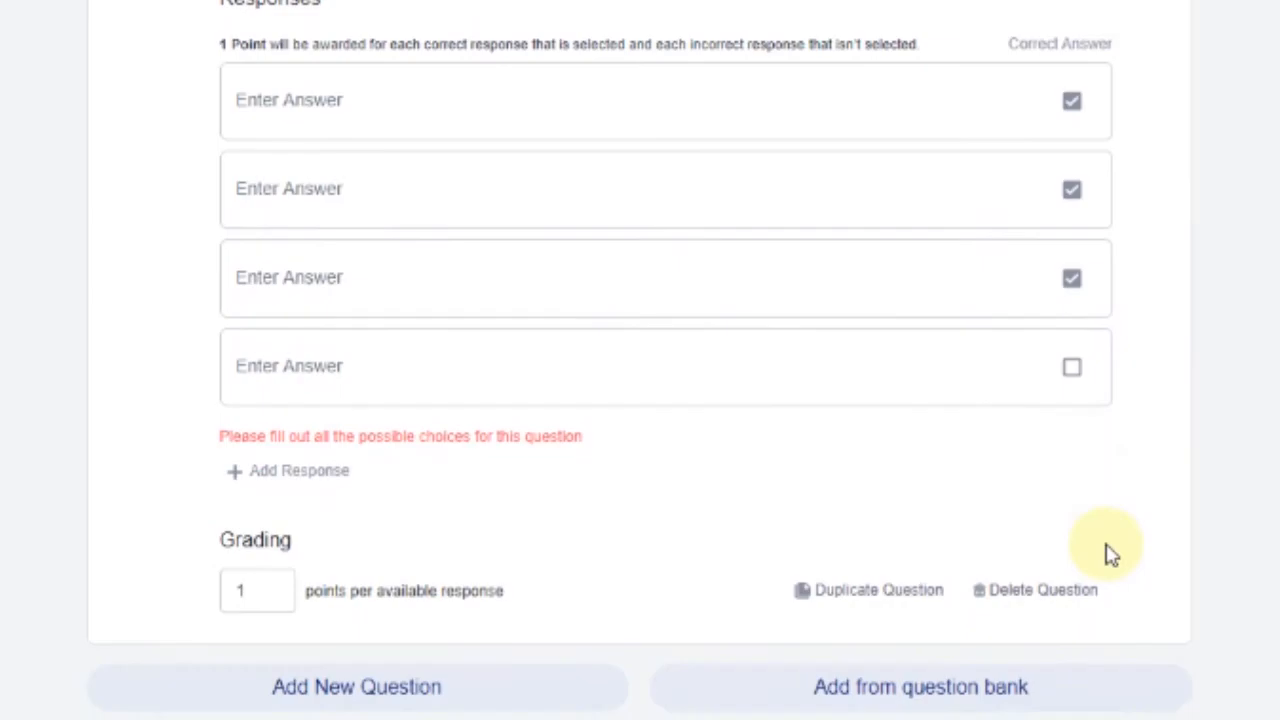
pyautogui.click(1078, 598)
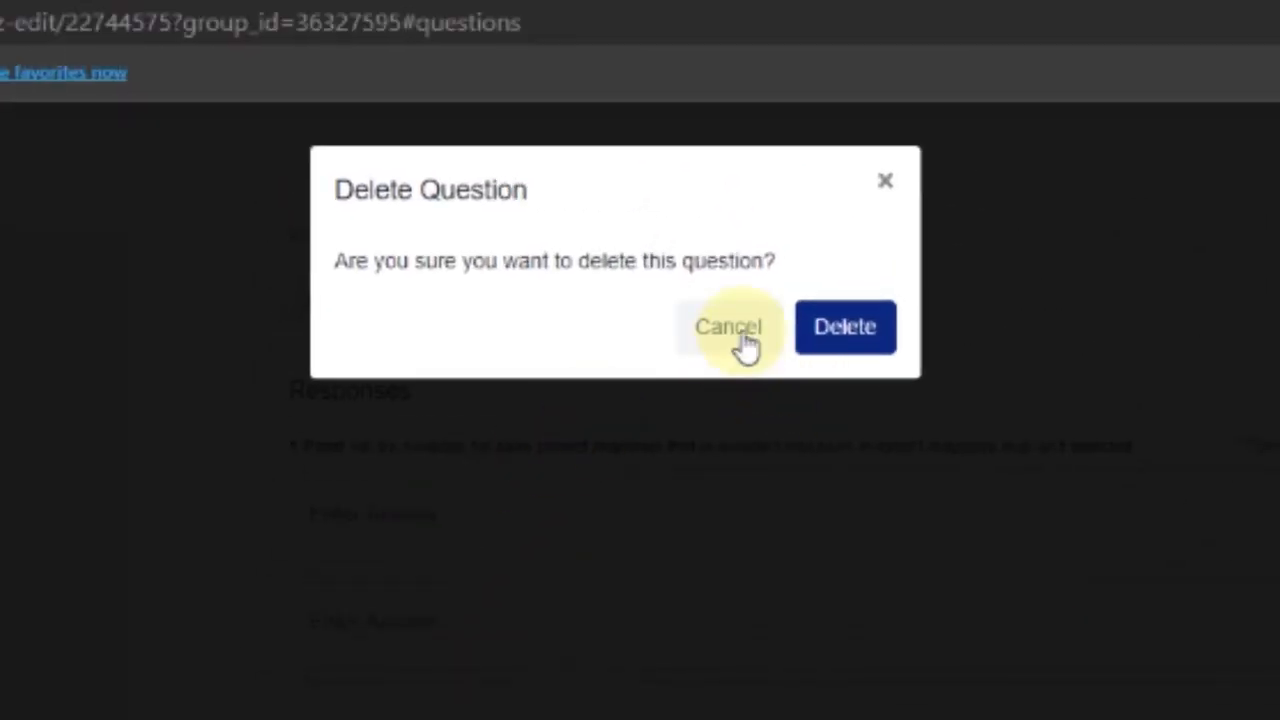
pyautogui.click(813, 331)
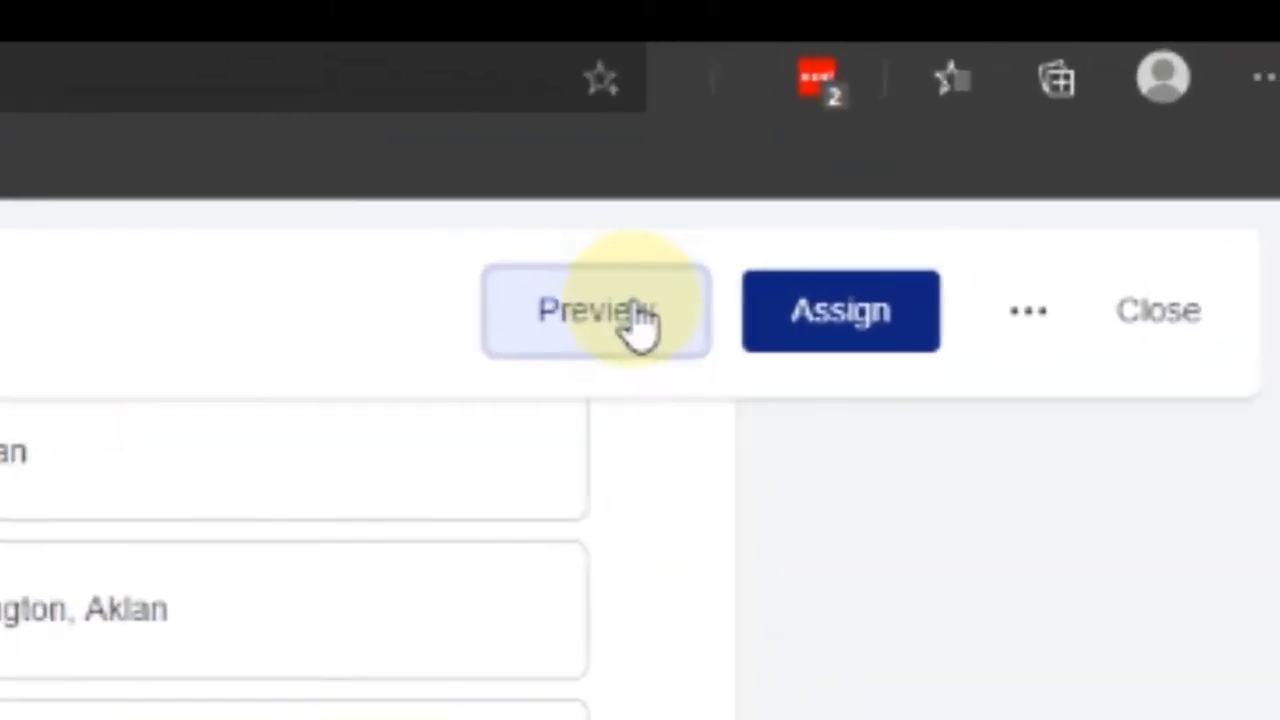
# Preview the quiz, answering question 1 with 2020 and question 2 with False
pyautogui.click(1090, 95)
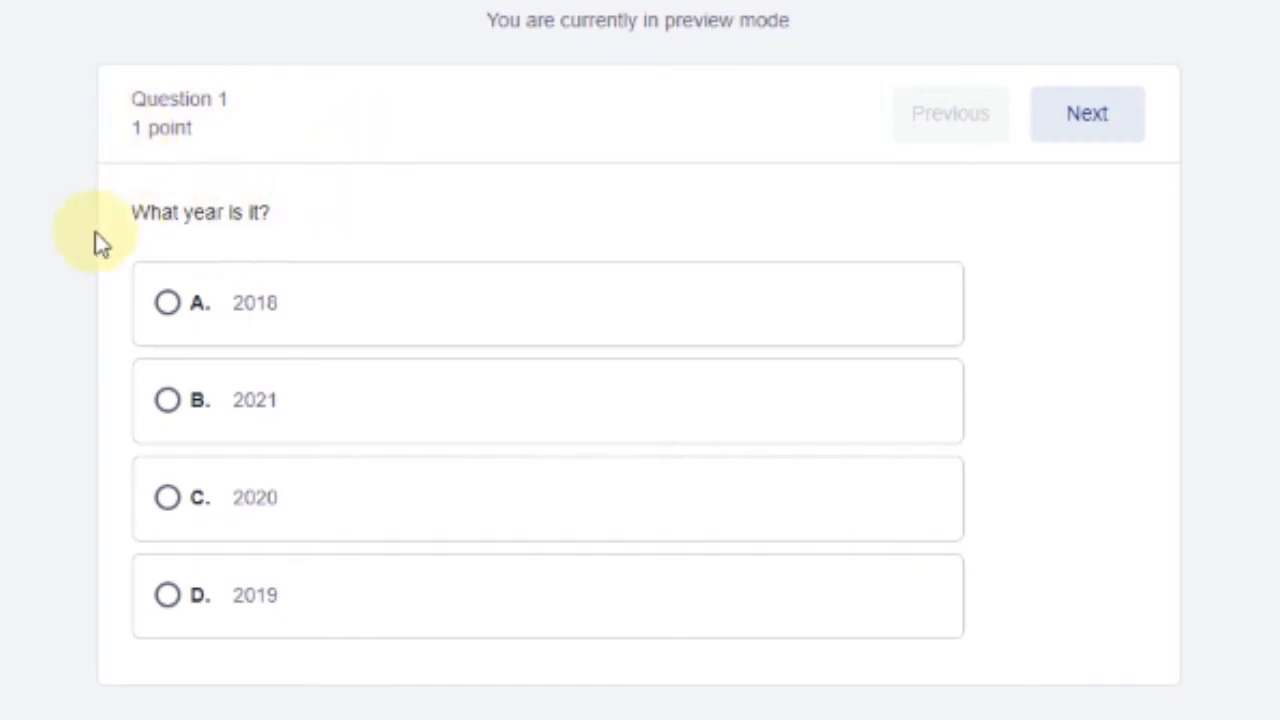
pyautogui.click(165, 503)
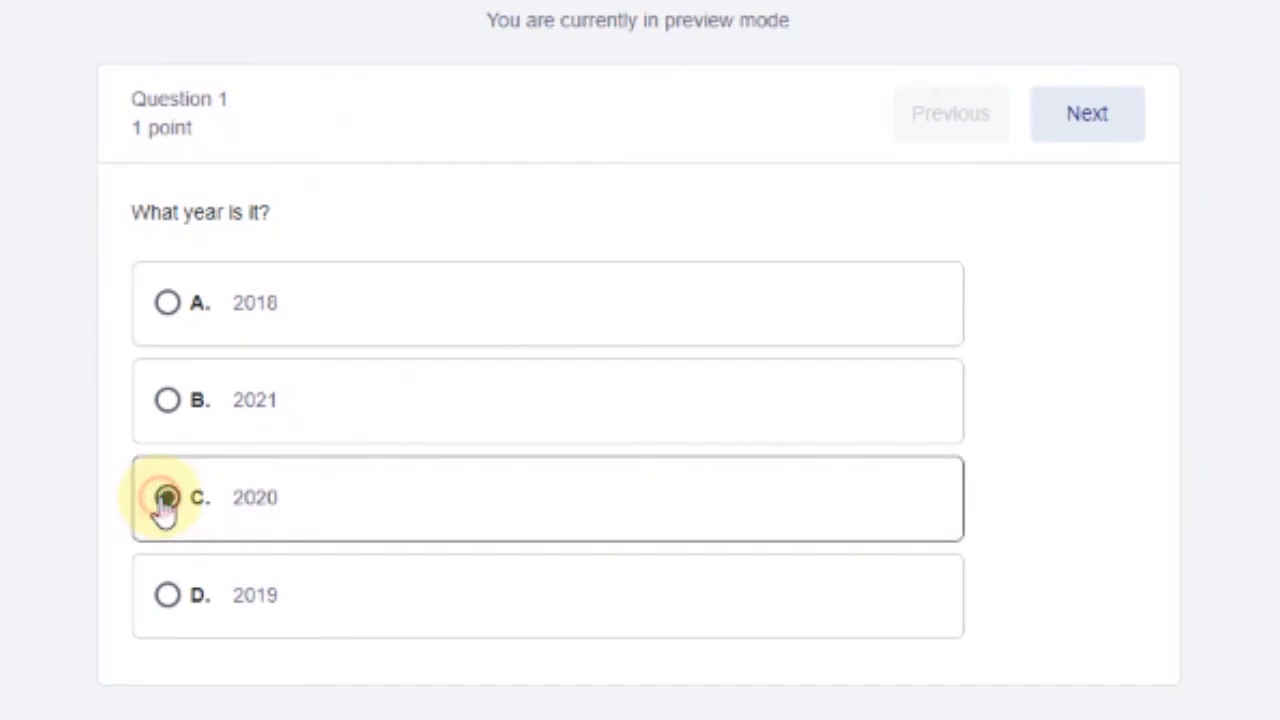
pyautogui.click(1087, 115)
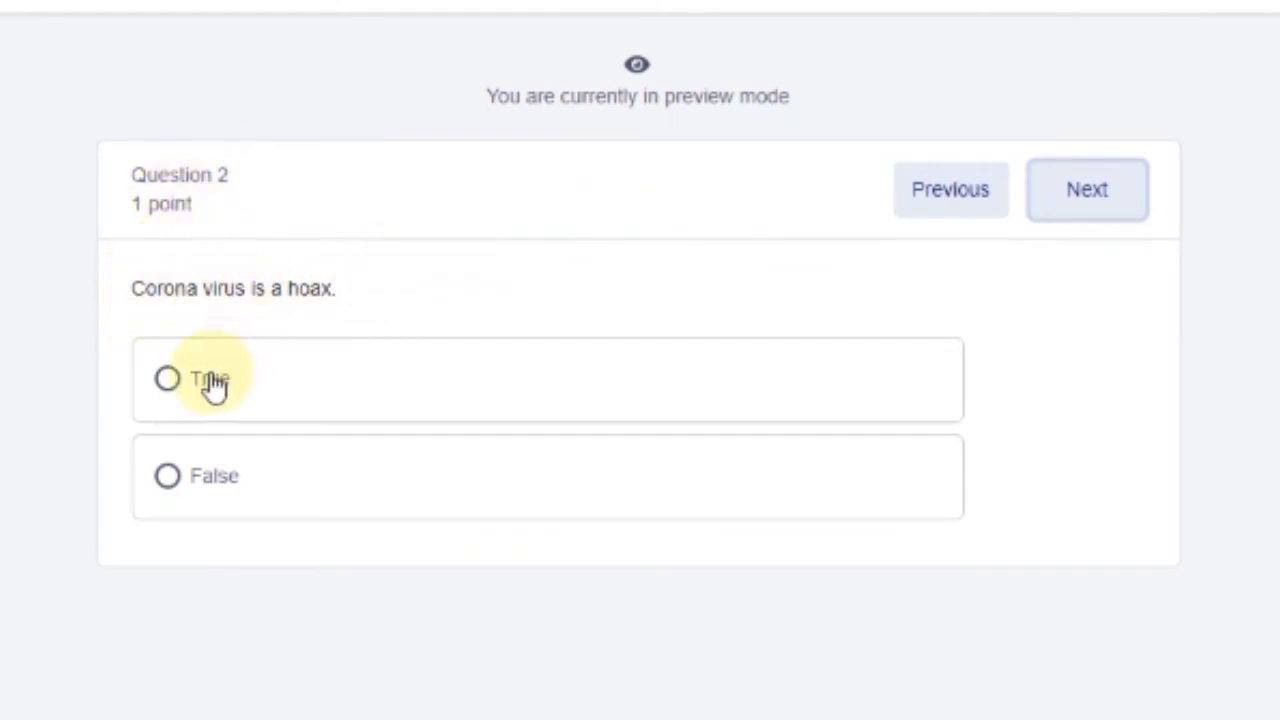
pyautogui.click(213, 480)
pyautogui.click(1108, 212)
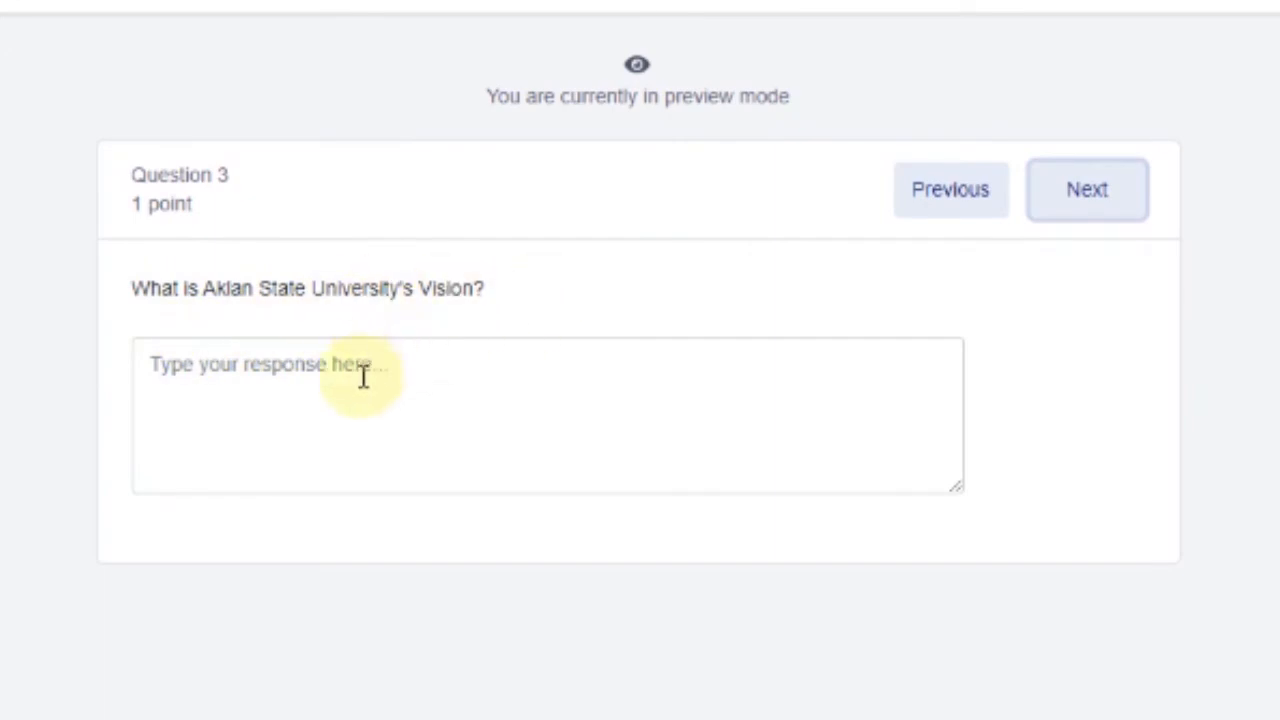
# Answer question 3 with APEX and fill question 4's blanks with corona and disease
pyautogui.click(363, 374)
pyautogui.write('APEX')
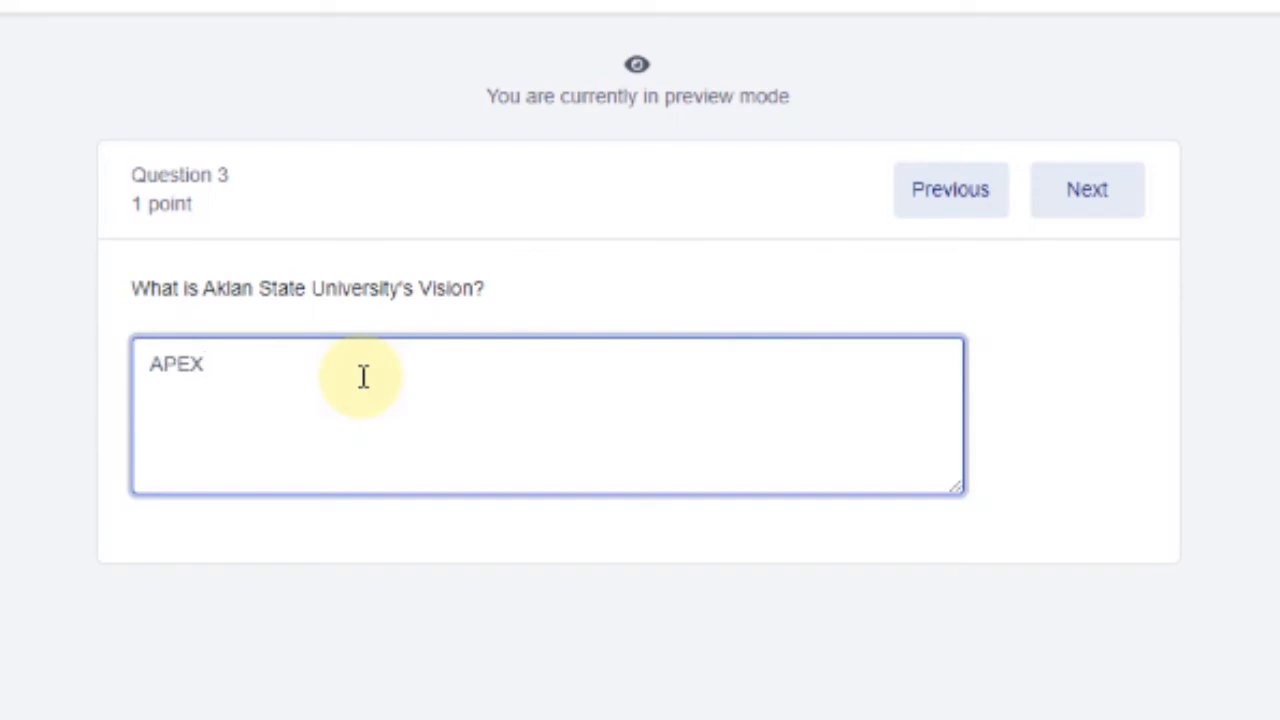
pyautogui.click(1129, 287)
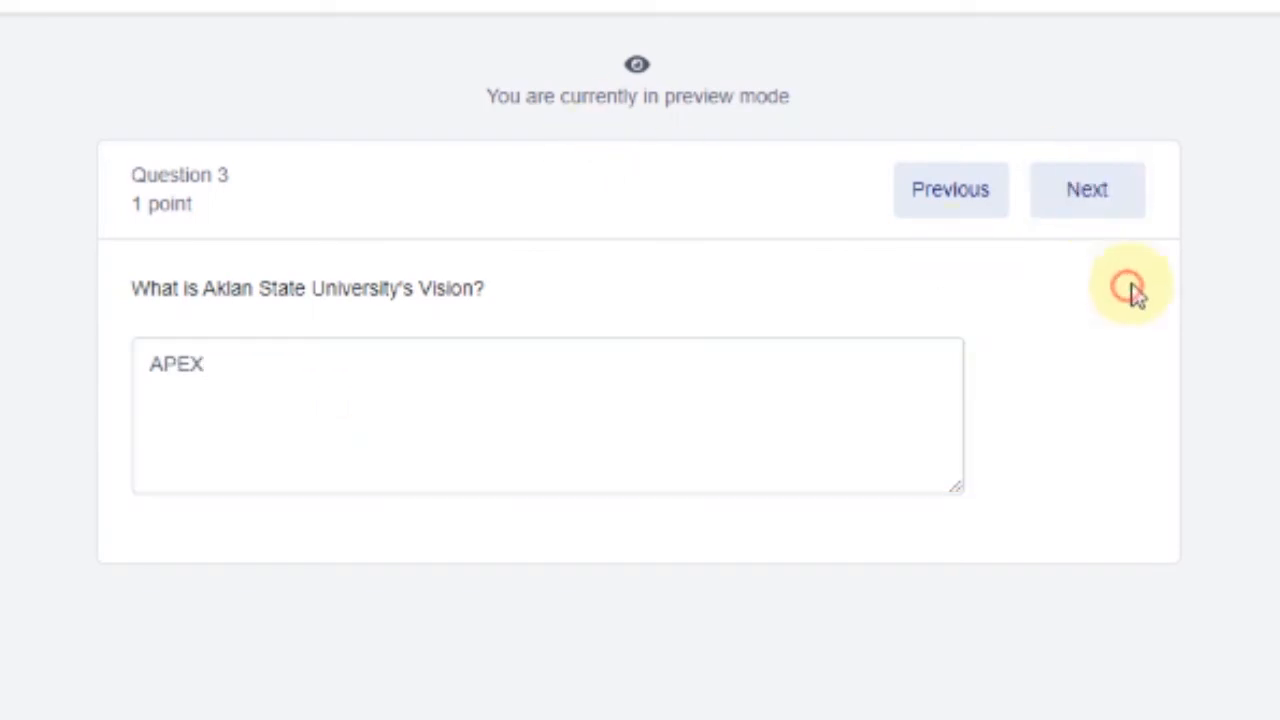
pyautogui.click(1099, 221)
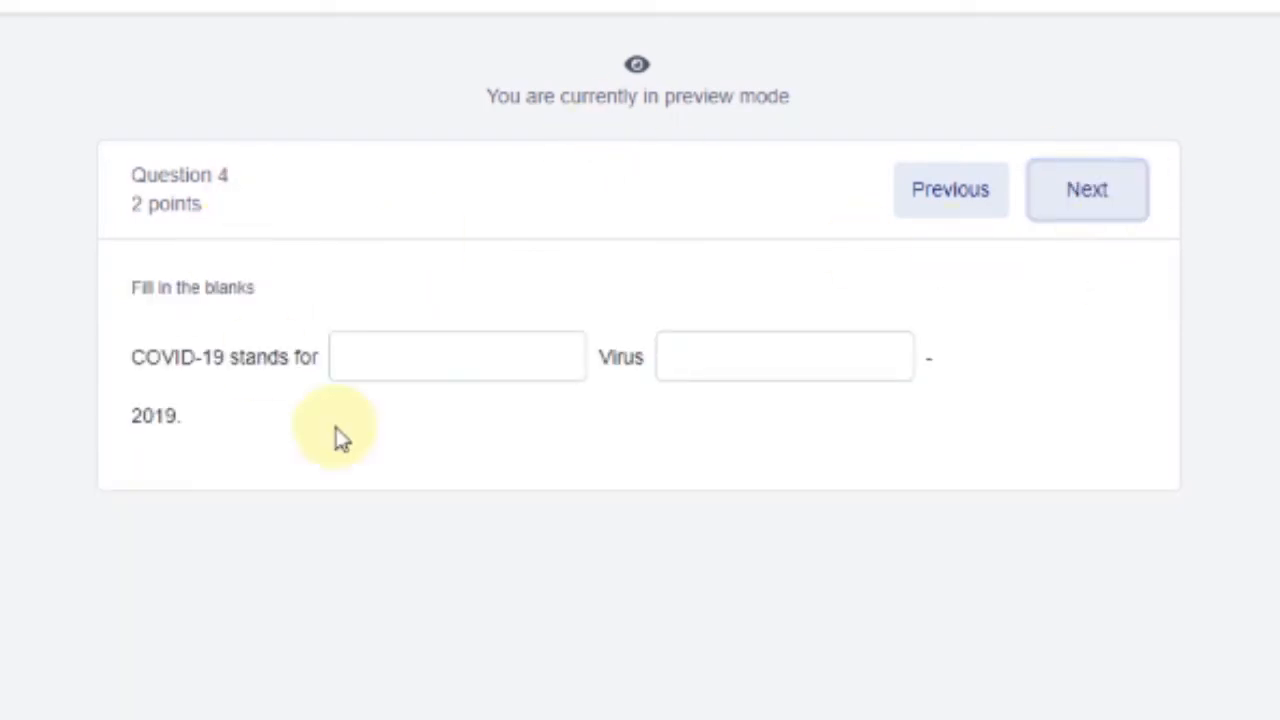
pyautogui.click(480, 340)
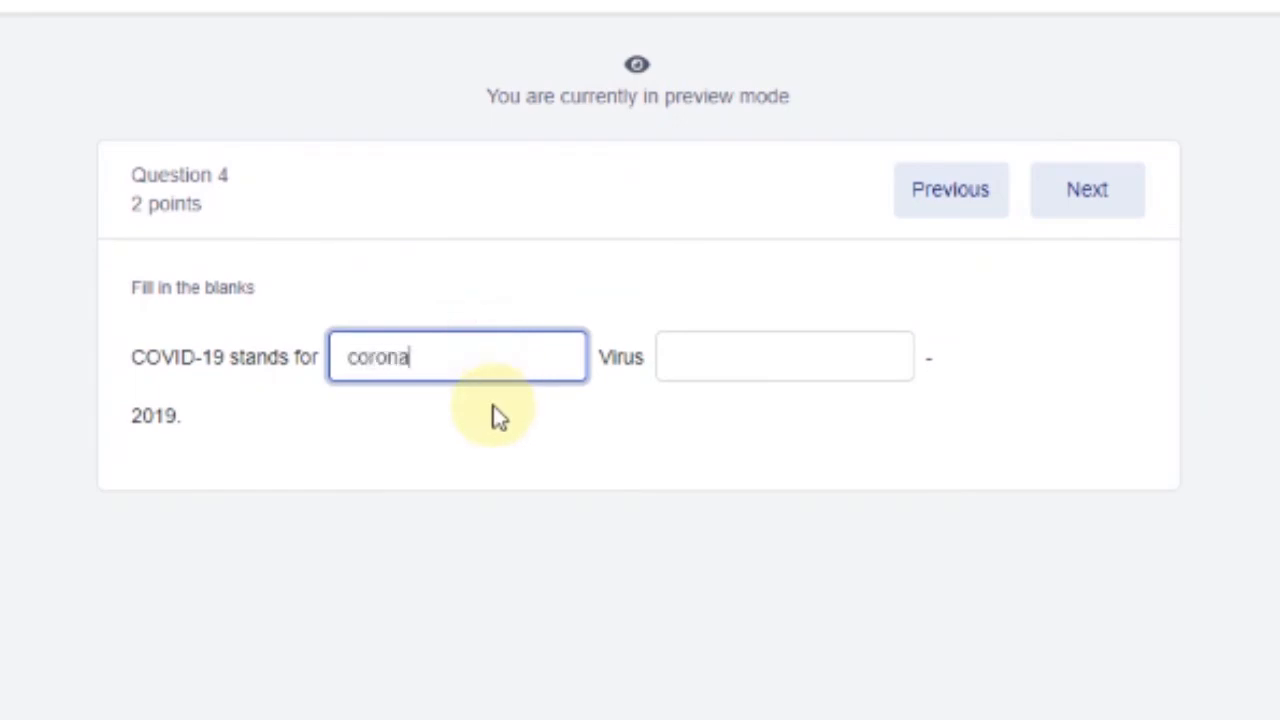
pyautogui.press('Tab')
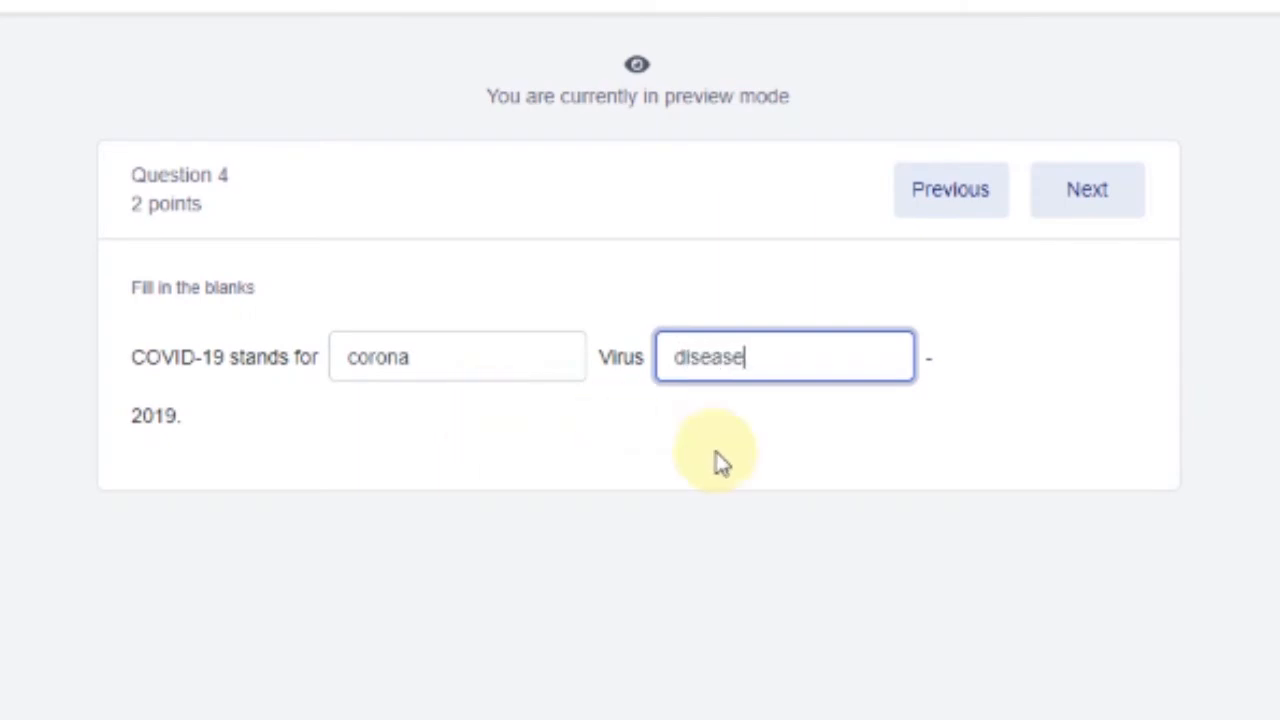
pyautogui.click(775, 490)
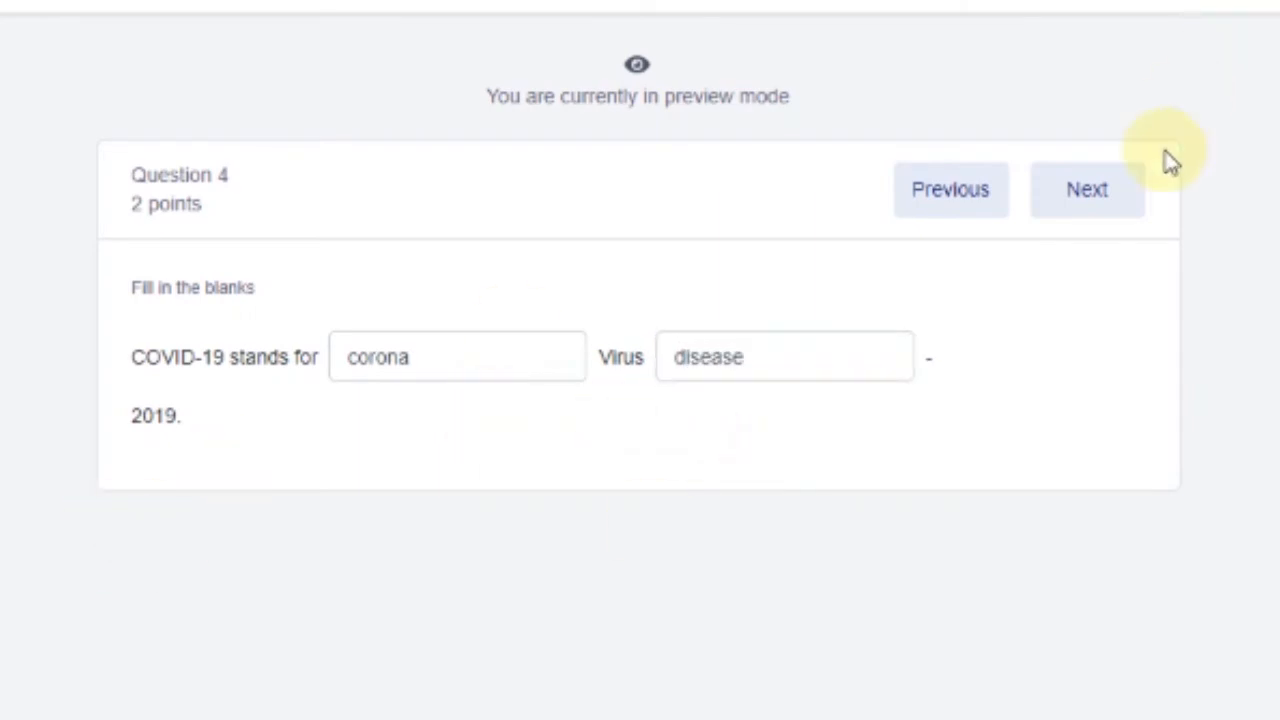
pyautogui.click(1110, 205)
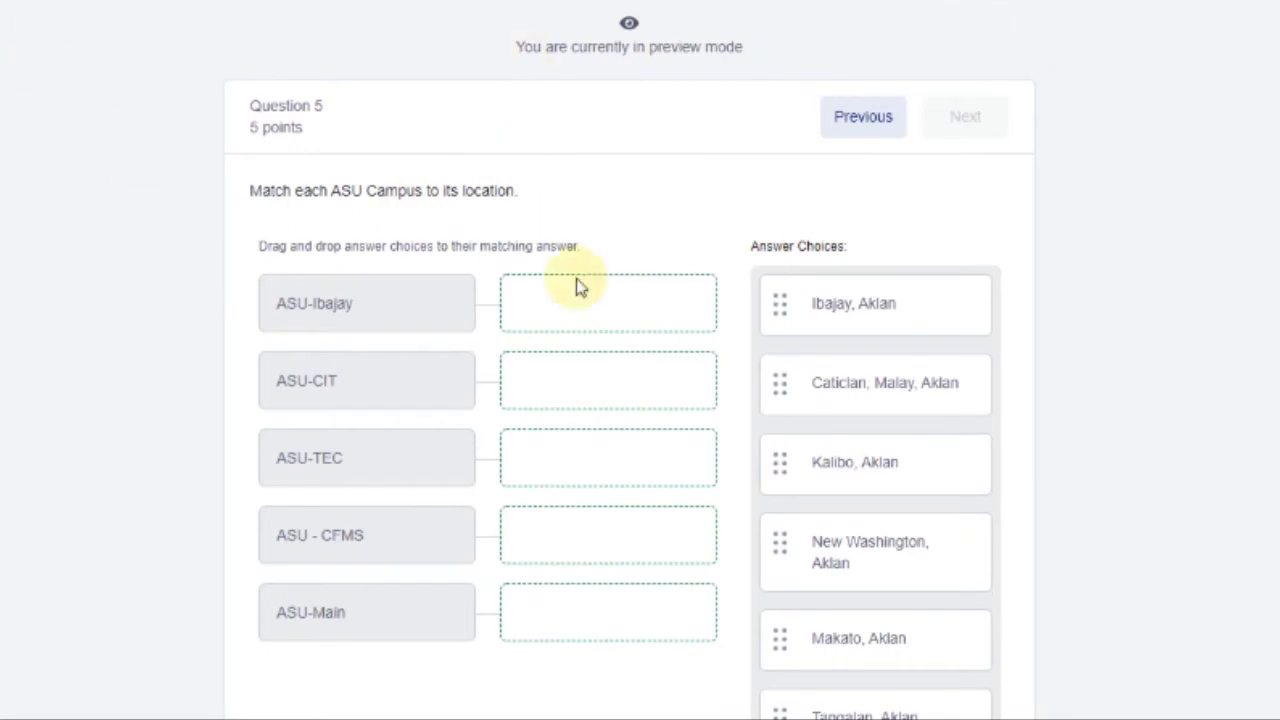
# Match Ibajay, Kalibo, Makato, New Washington and Banga, Aklan to ASU-Ibajay, ASU-CIT, ASU-TEC, ASU-CFMS and ASU-Main
pyautogui.scroll(-1, 1060, 160)
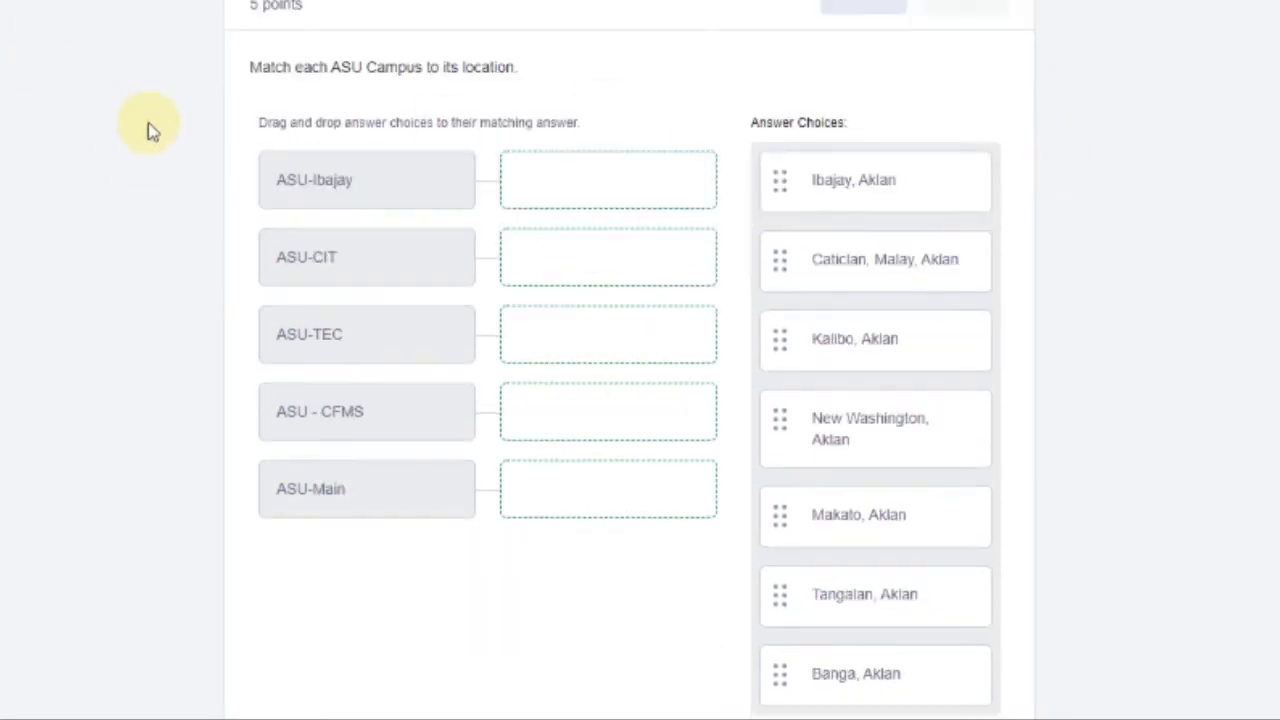
pyautogui.scroll(1, 371, 103)
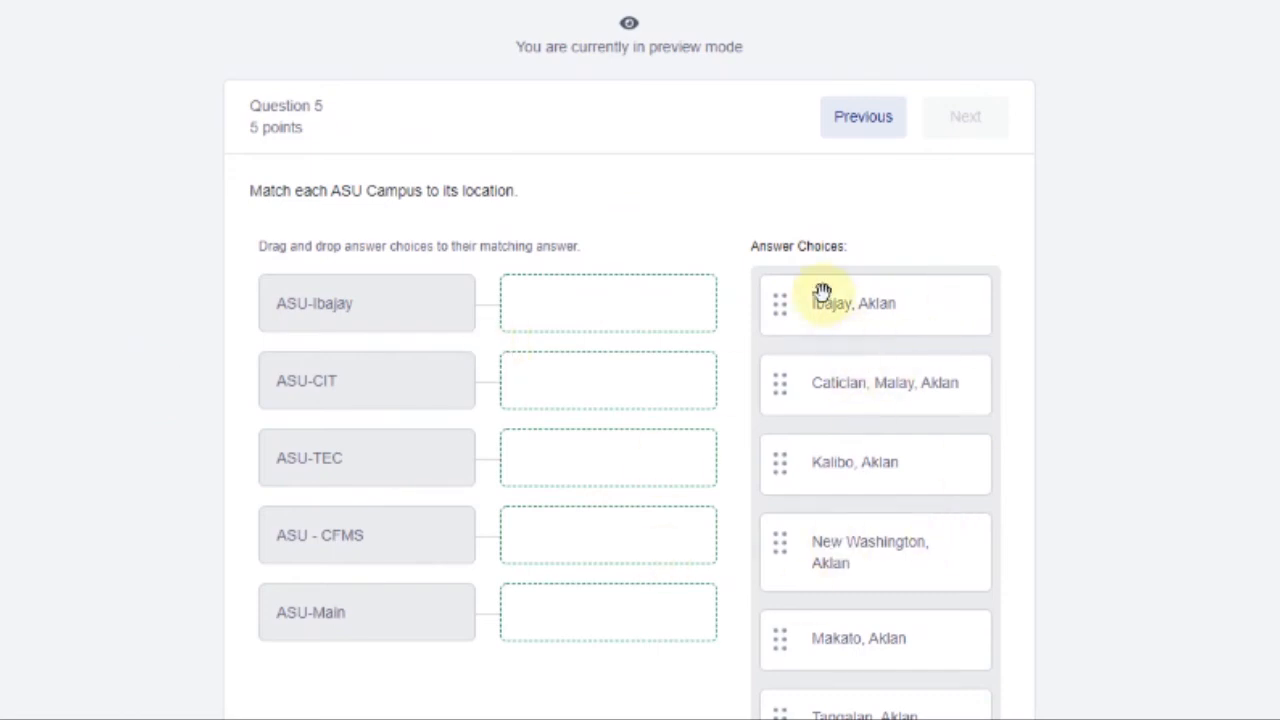
pyautogui.scroll(-1, 823, 586)
pyautogui.scroll(1, 343, 371)
pyautogui.scroll(-1, 388, 180)
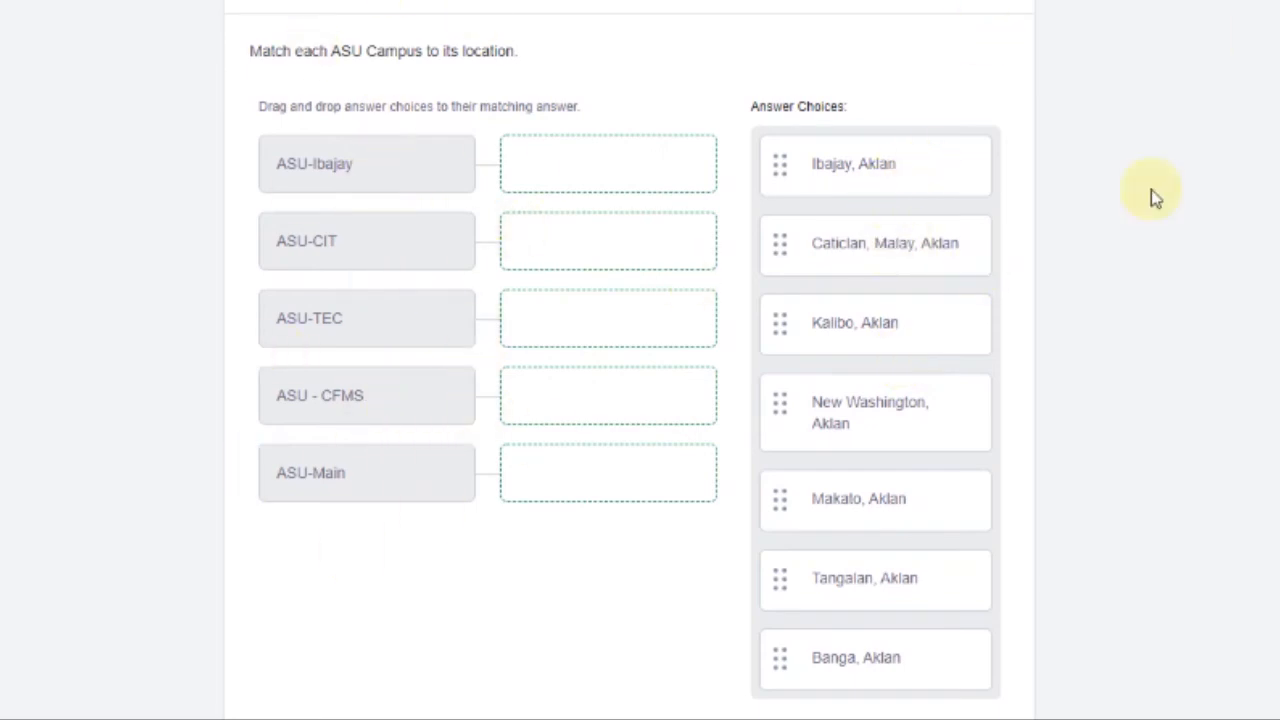
pyautogui.moveTo(849, 168); pyautogui.dragTo(590, 194)
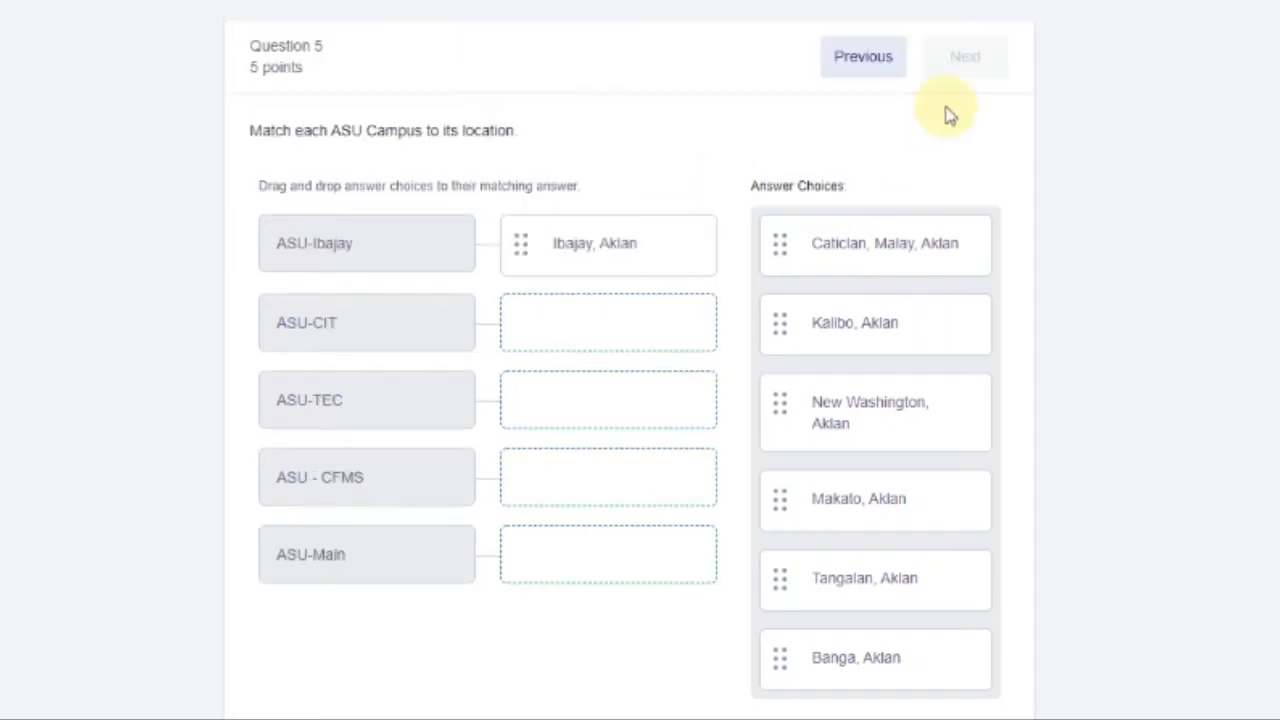
pyautogui.moveTo(862, 327); pyautogui.dragTo(625, 348)
pyautogui.moveTo(908, 480); pyautogui.dragTo(630, 475)
pyautogui.moveTo(920, 397); pyautogui.dragTo(660, 550)
pyautogui.moveTo(888, 465); pyautogui.dragTo(662, 642)
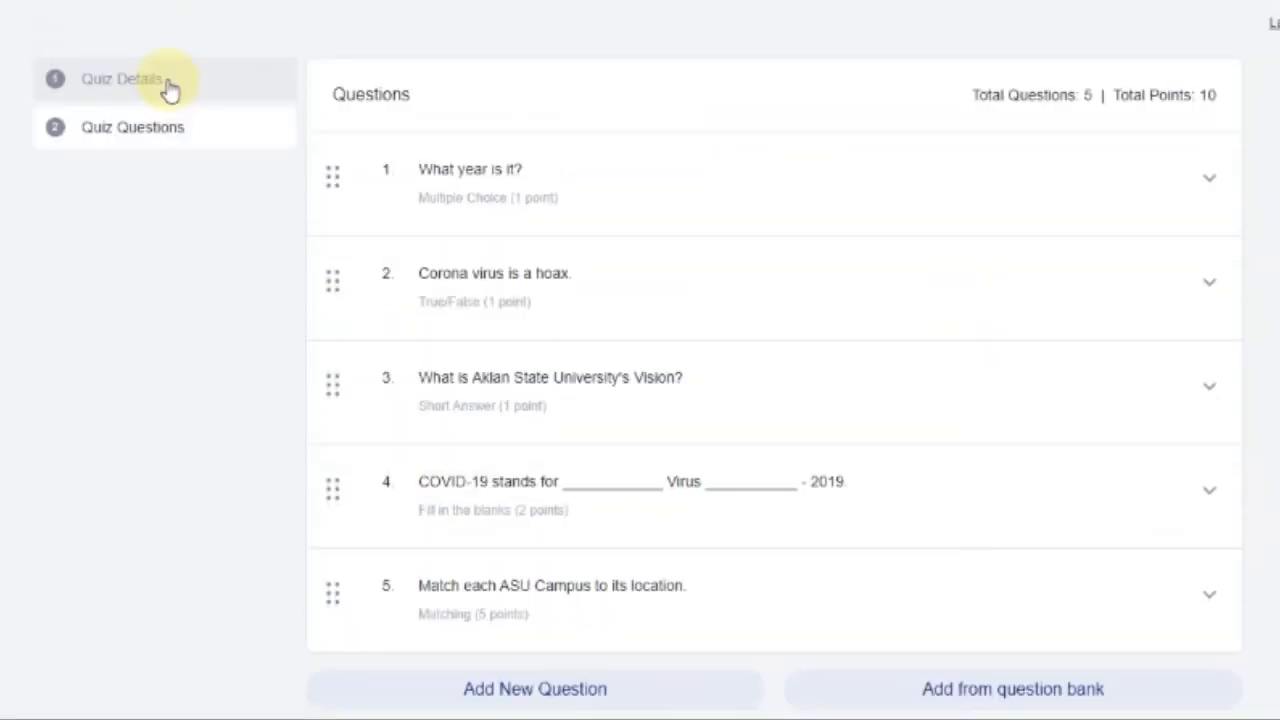
# Exit the preview, check the Sample Quiz title and instructions, then return to the five-question list
pyautogui.click(166, 87)
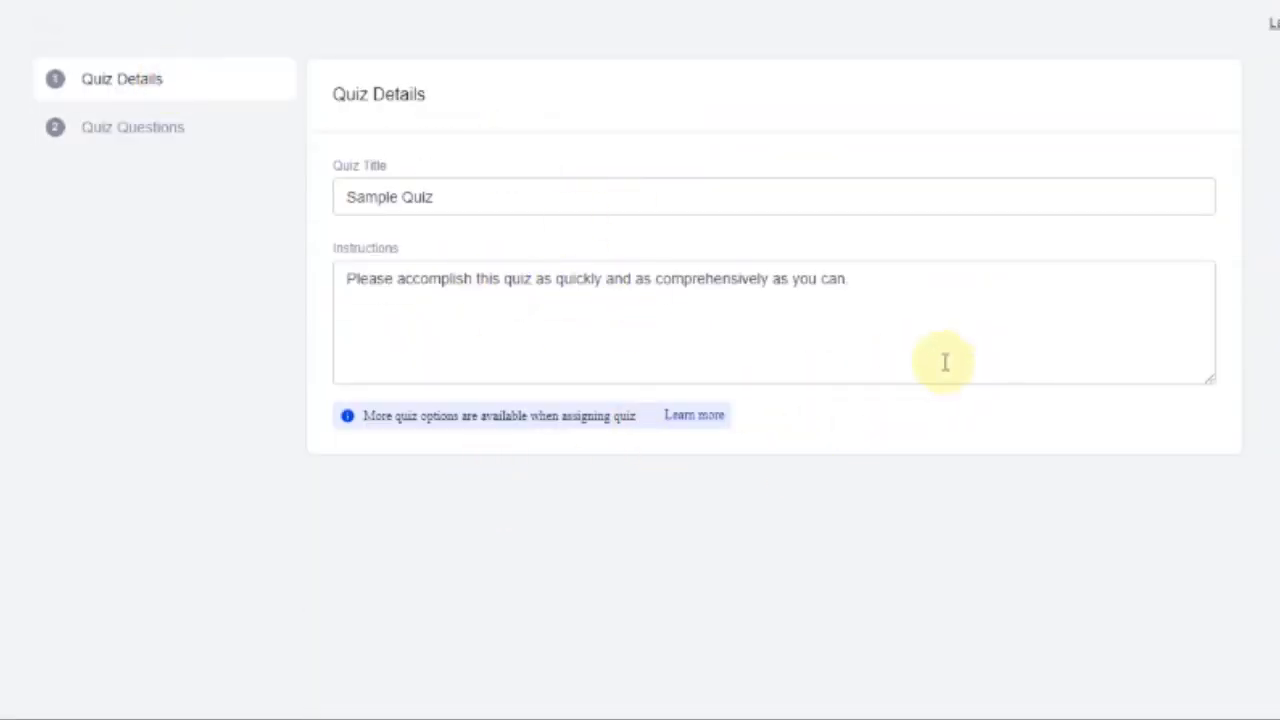
pyautogui.moveTo(943, 363); pyautogui.dragTo(337, 300)
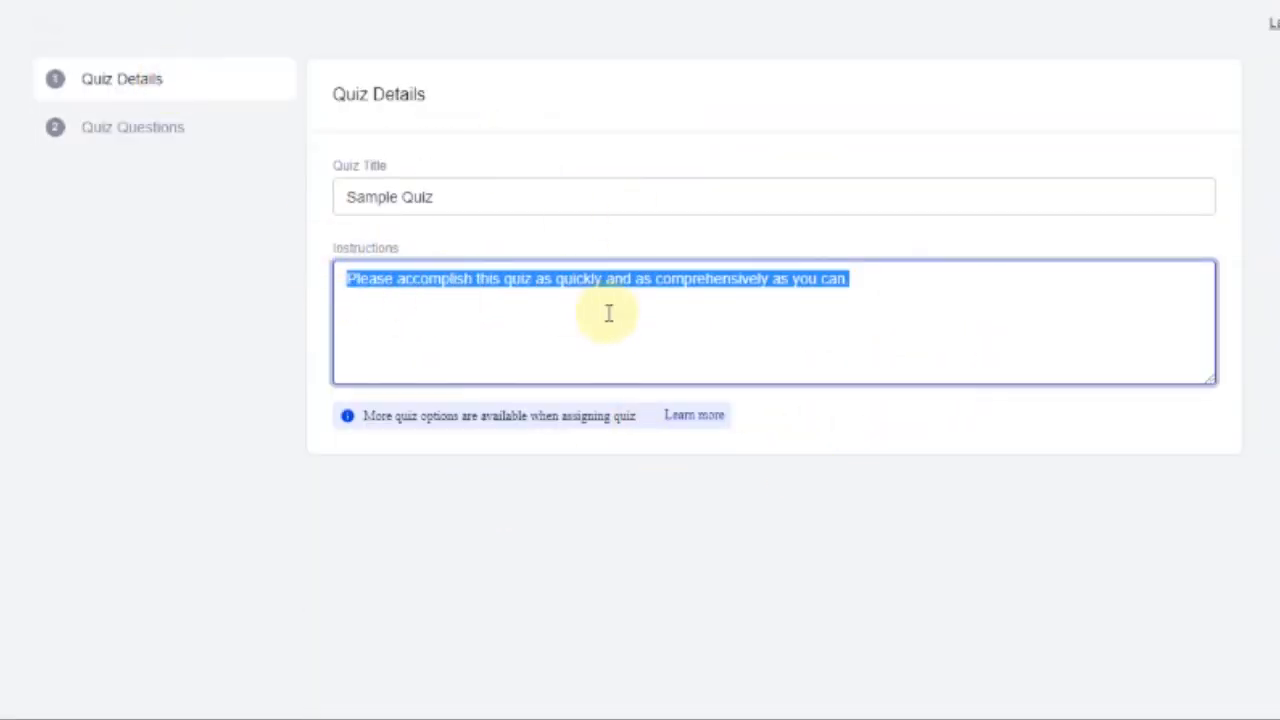
pyautogui.click(896, 293)
pyautogui.click(480, 196)
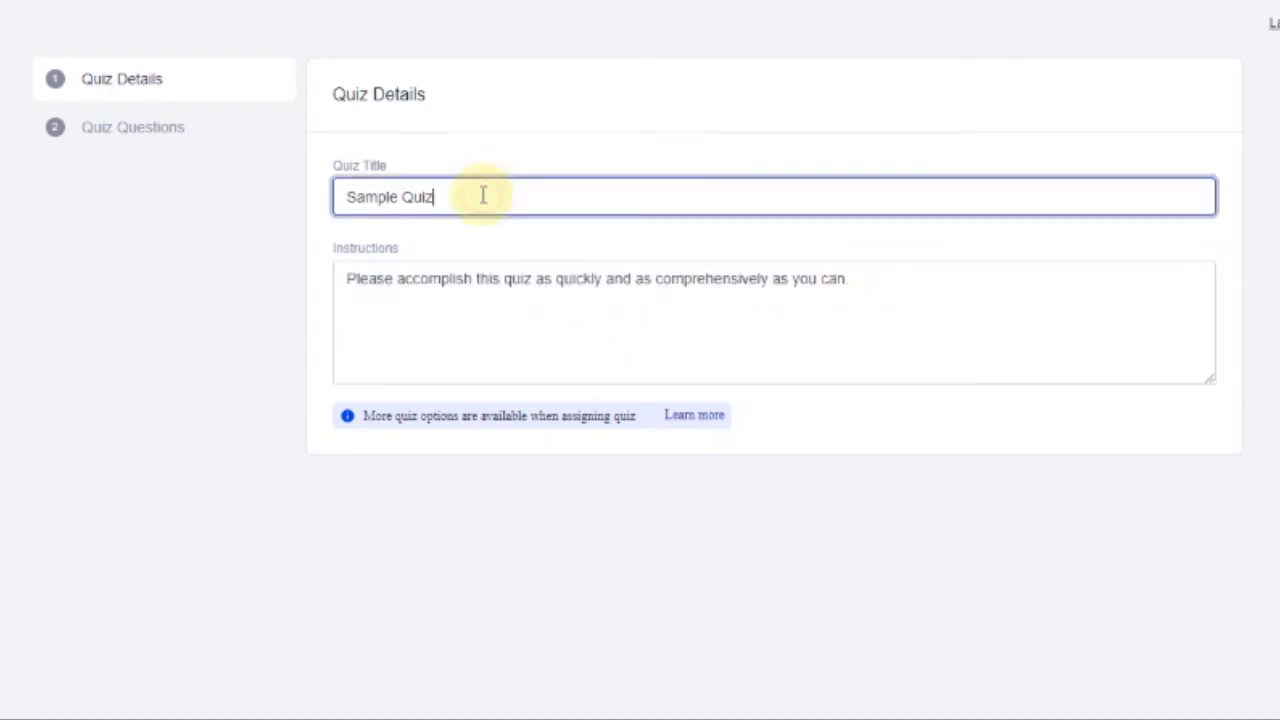
pyautogui.moveTo(441, 192); pyautogui.dragTo(289, 208)
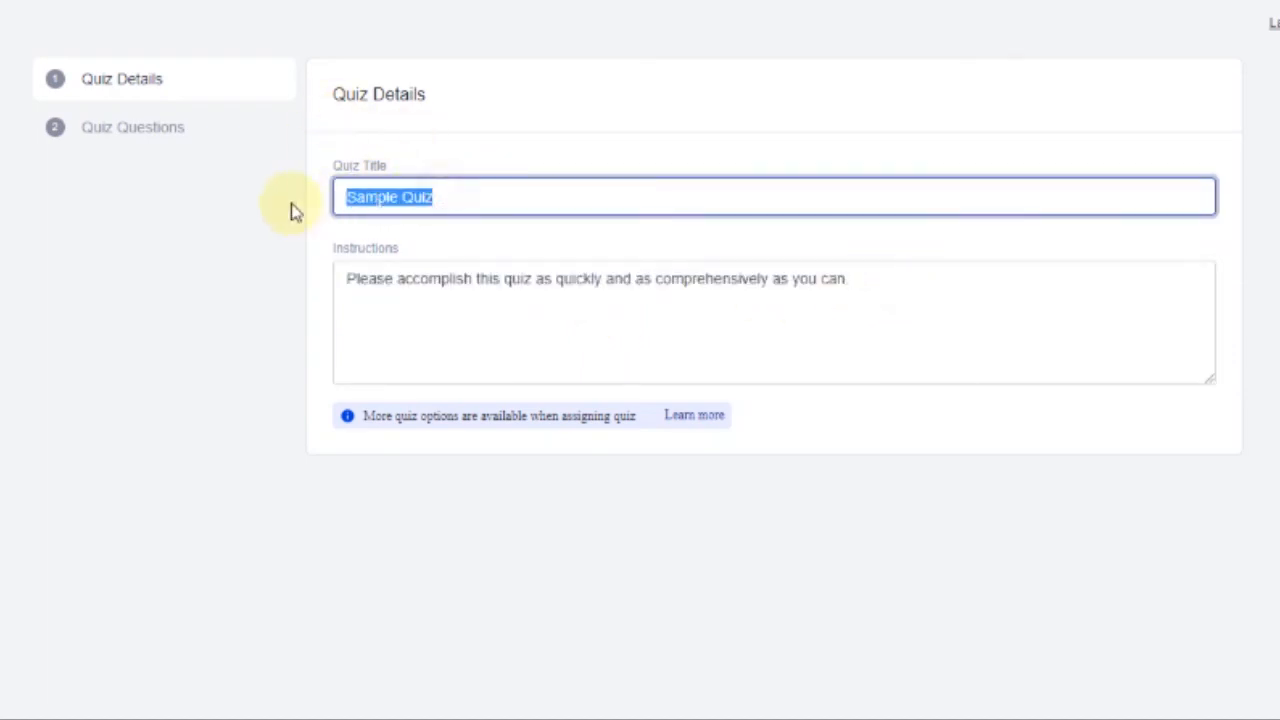
pyautogui.click(451, 200)
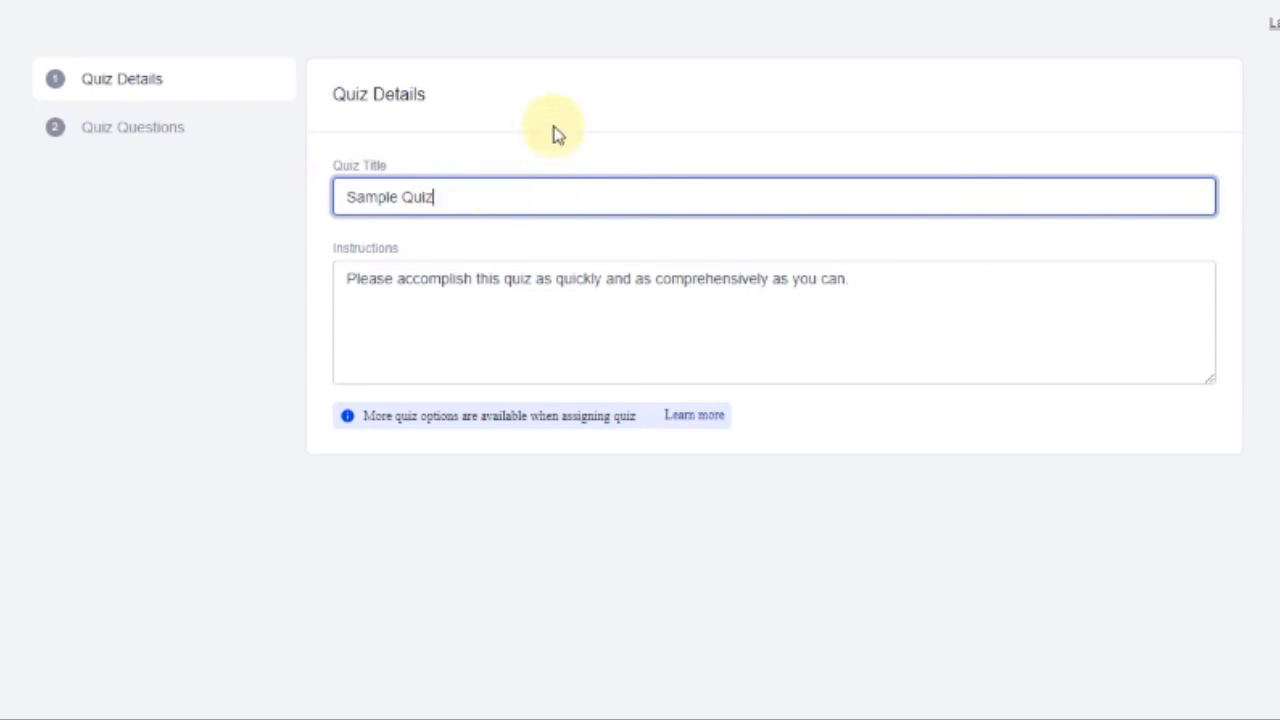
pyautogui.click(531, 149)
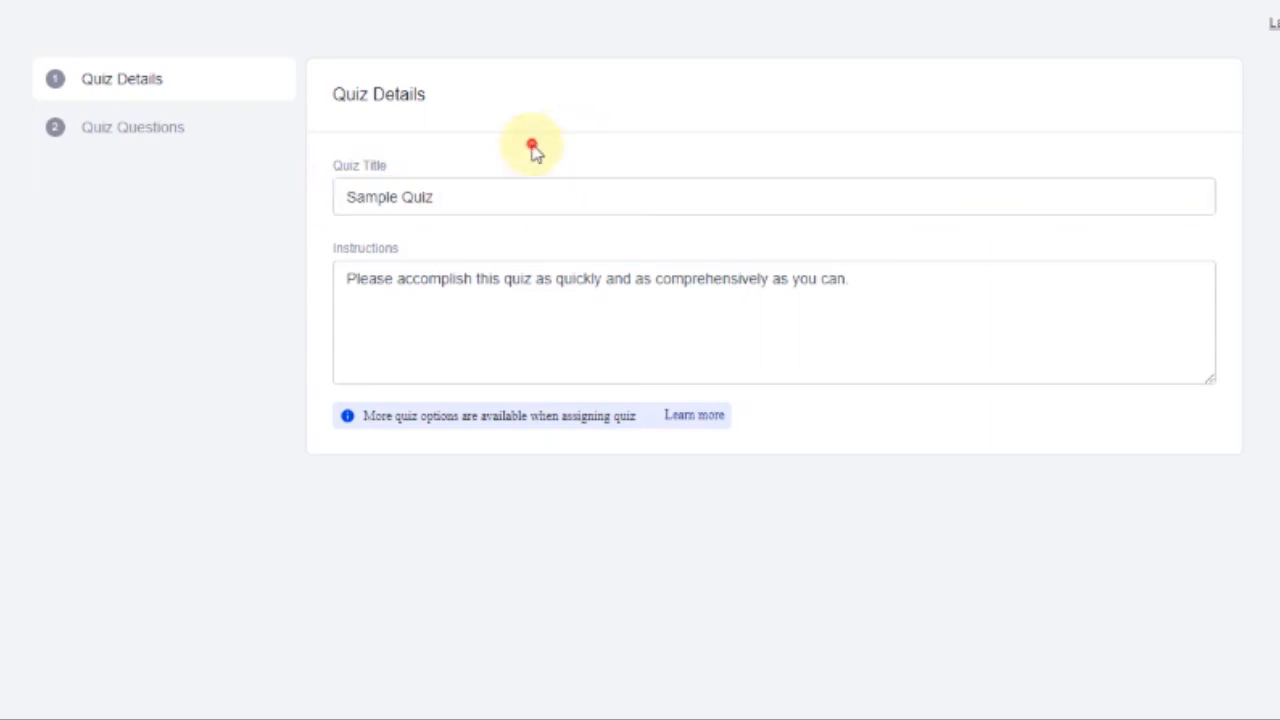
pyautogui.click(178, 129)
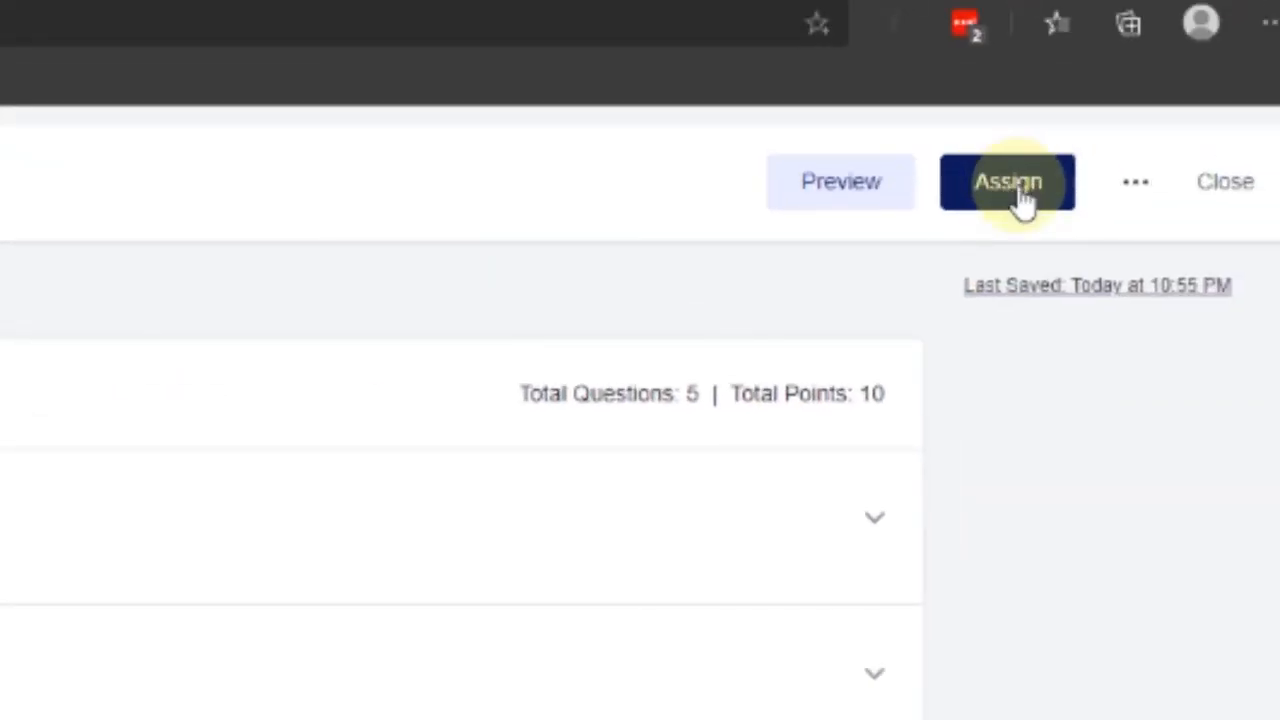
# Open Sample Quiz's assignment settings and pick October 16, 2020 as the due date
pyautogui.click(1022, 198)
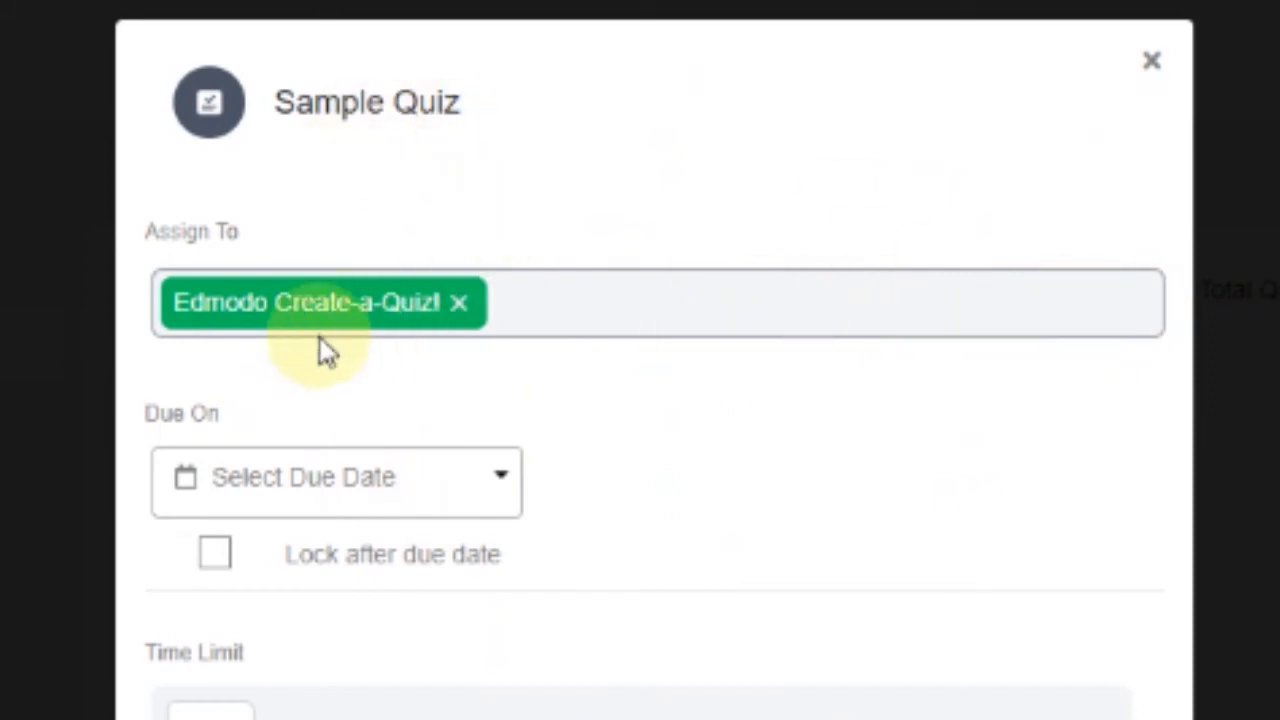
pyautogui.click(245, 503)
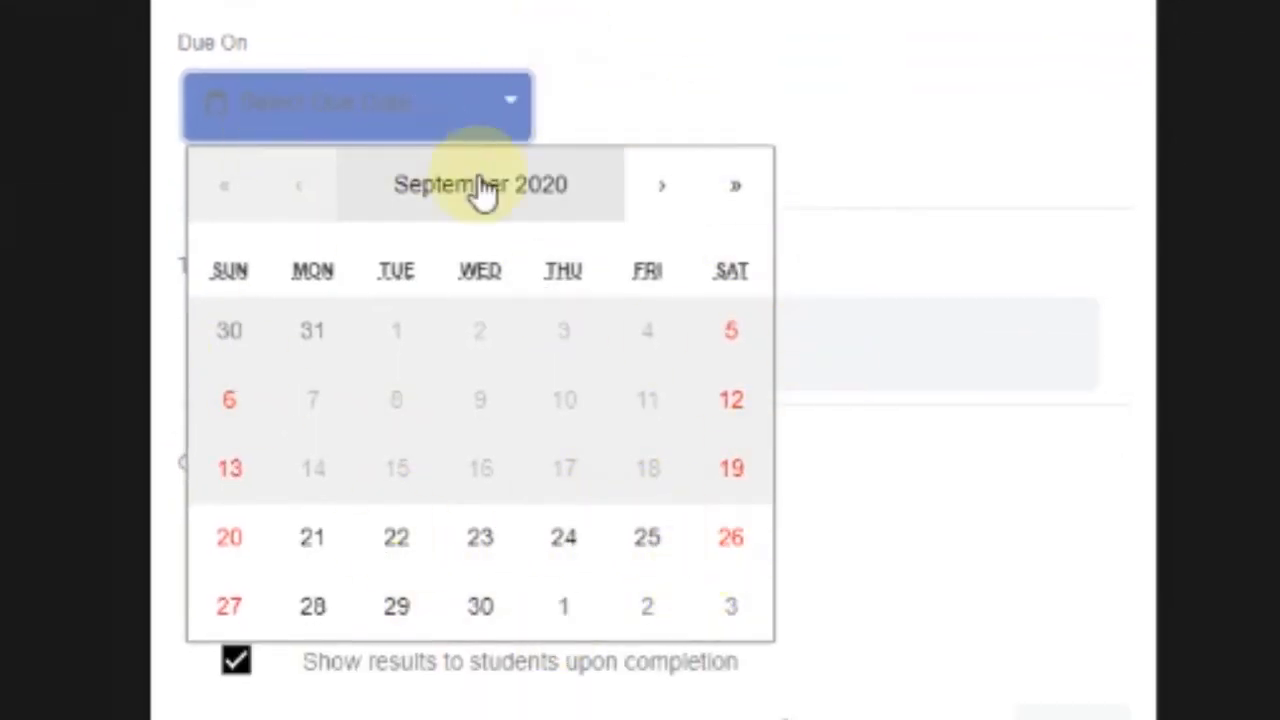
pyautogui.click(672, 198)
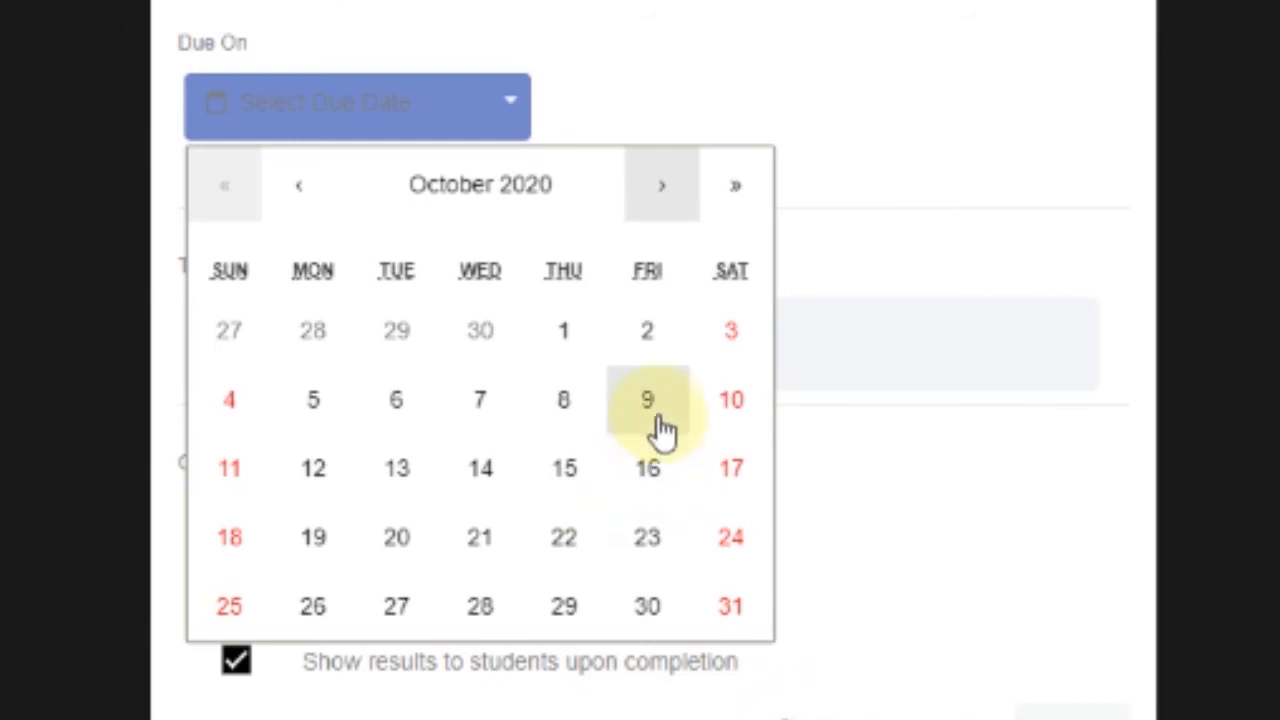
pyautogui.click(650, 472)
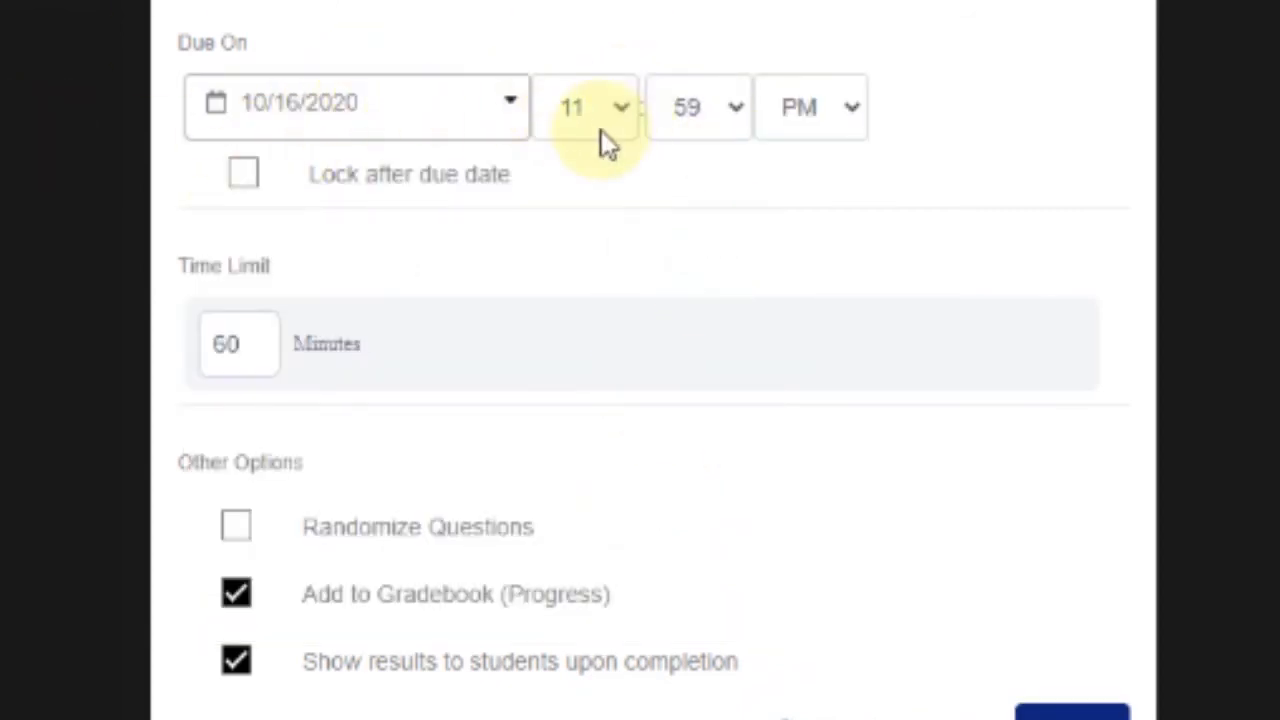
# Keep the 11 PM due hour, change the time limit from 60 to 10 minutes, and assign the quiz to Edmodo Create-a-Quiz!
pyautogui.click(621, 113)
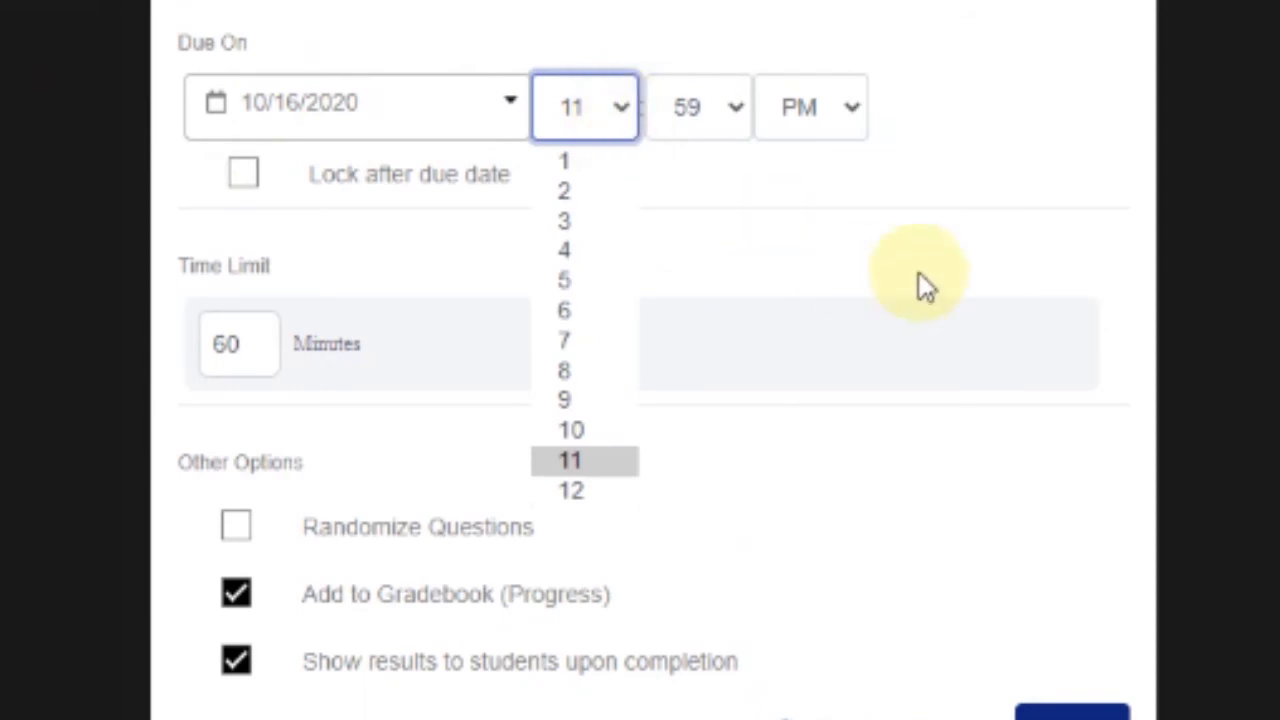
pyautogui.click(1032, 128)
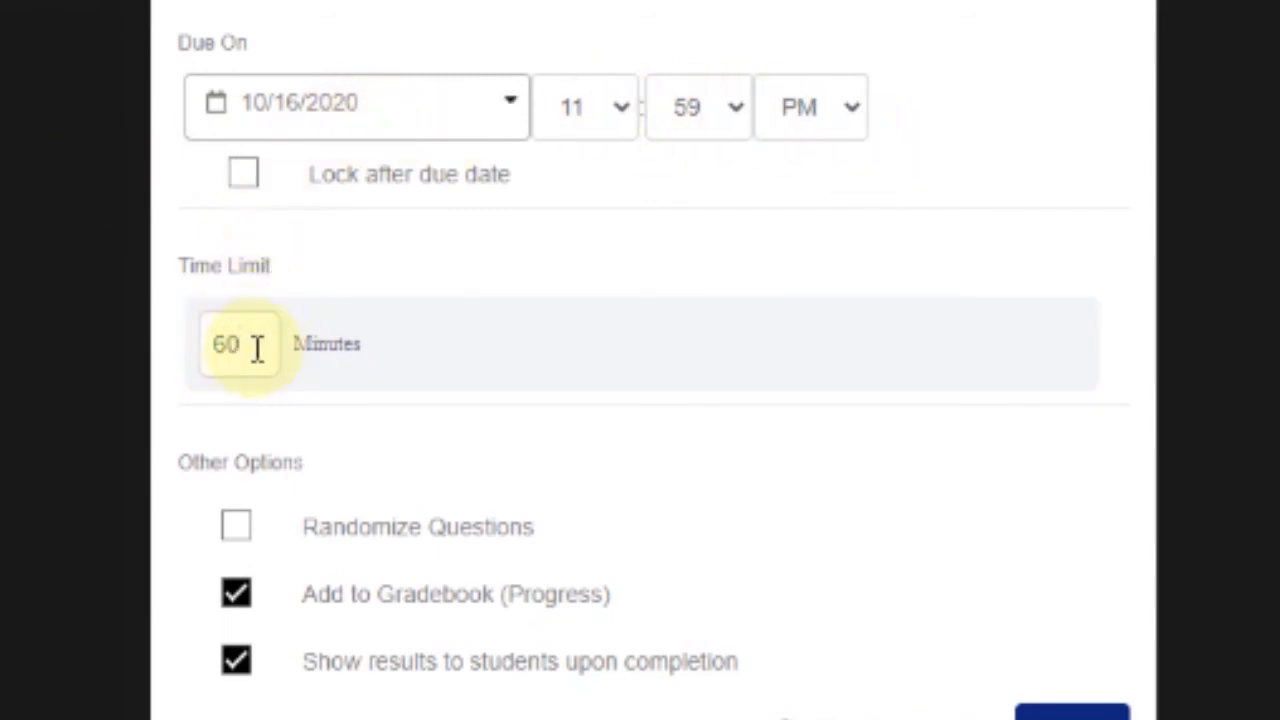
pyautogui.moveTo(257, 343); pyautogui.dragTo(168, 352)
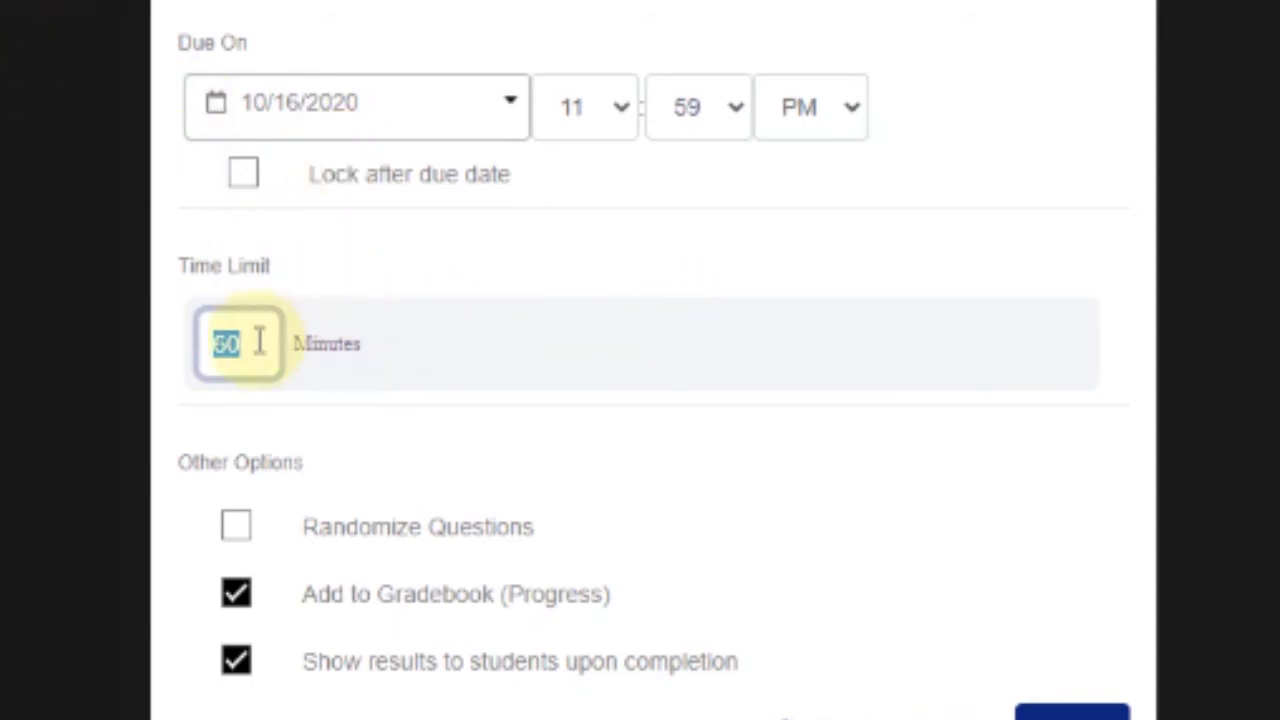
pyautogui.moveTo(258, 350); pyautogui.dragTo(124, 296)
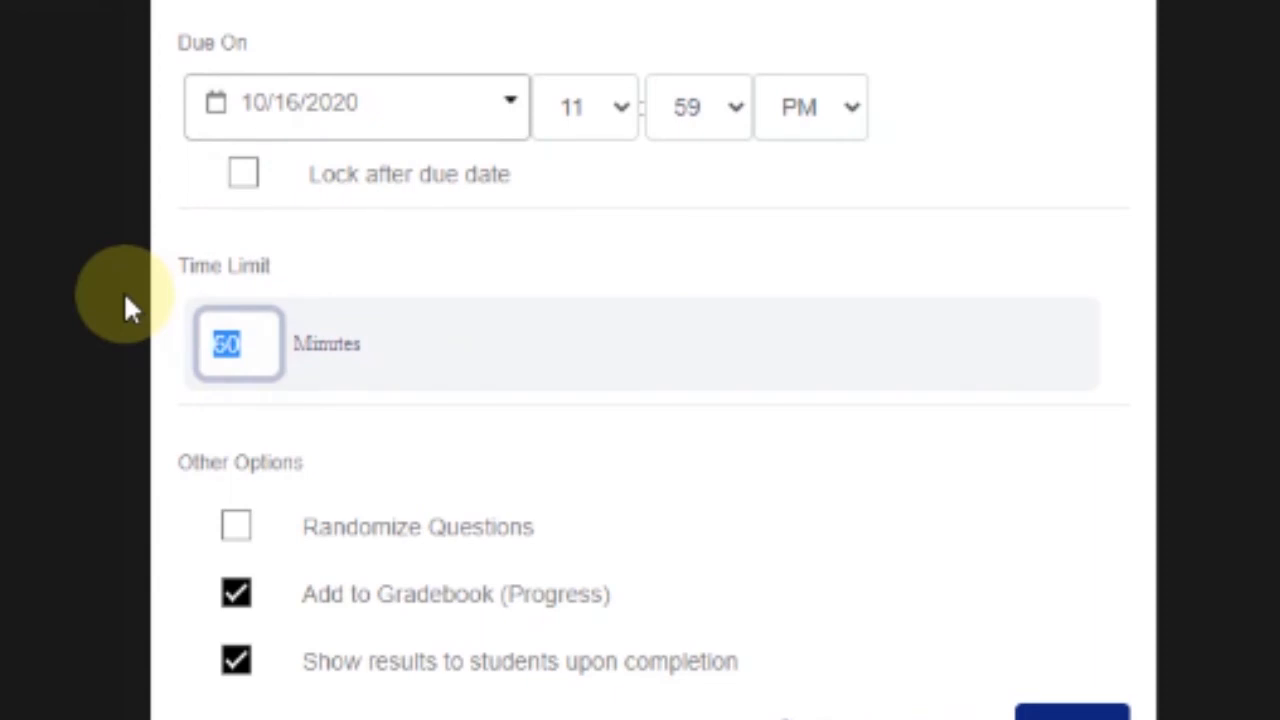
pyautogui.write('10')
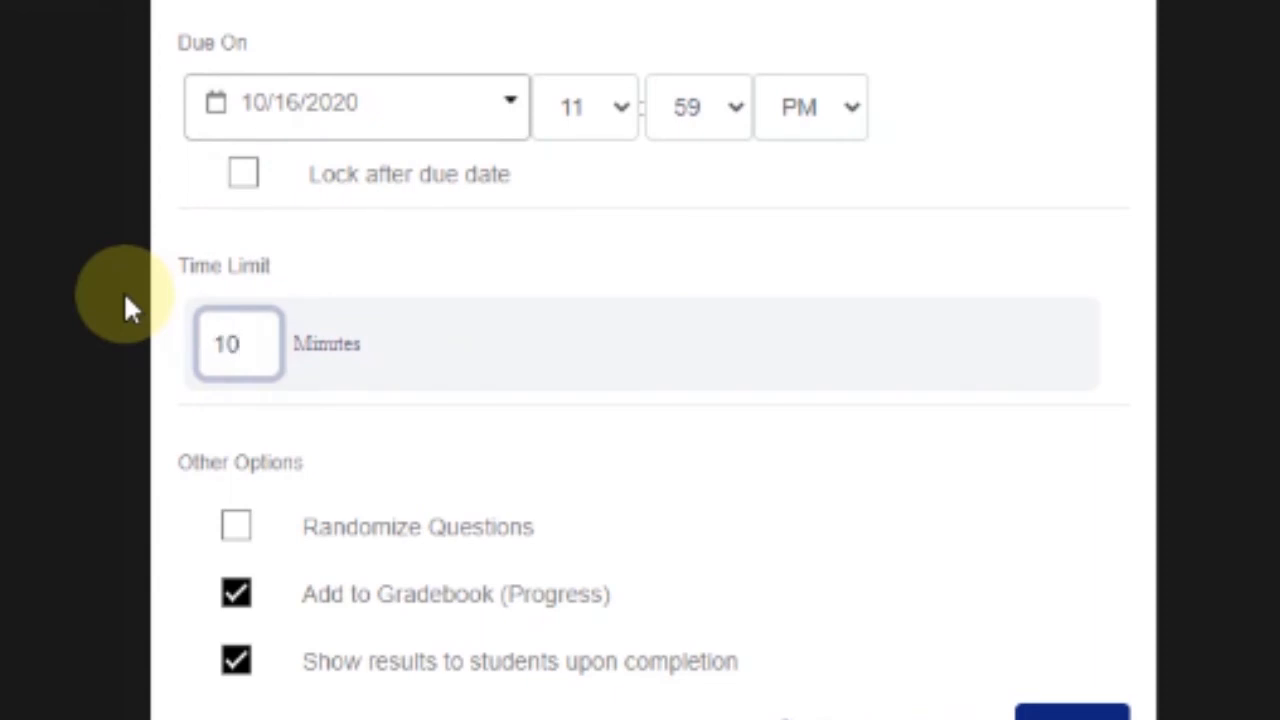
pyautogui.click(651, 331)
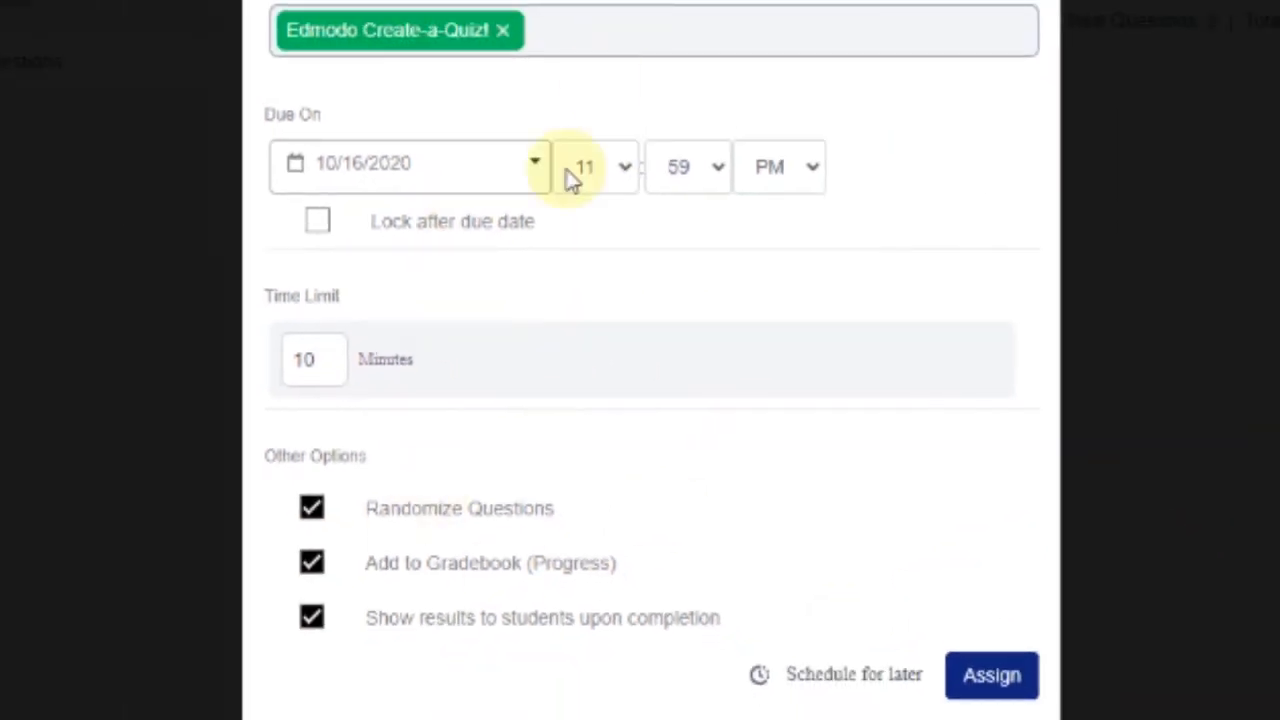
pyautogui.click(991, 680)
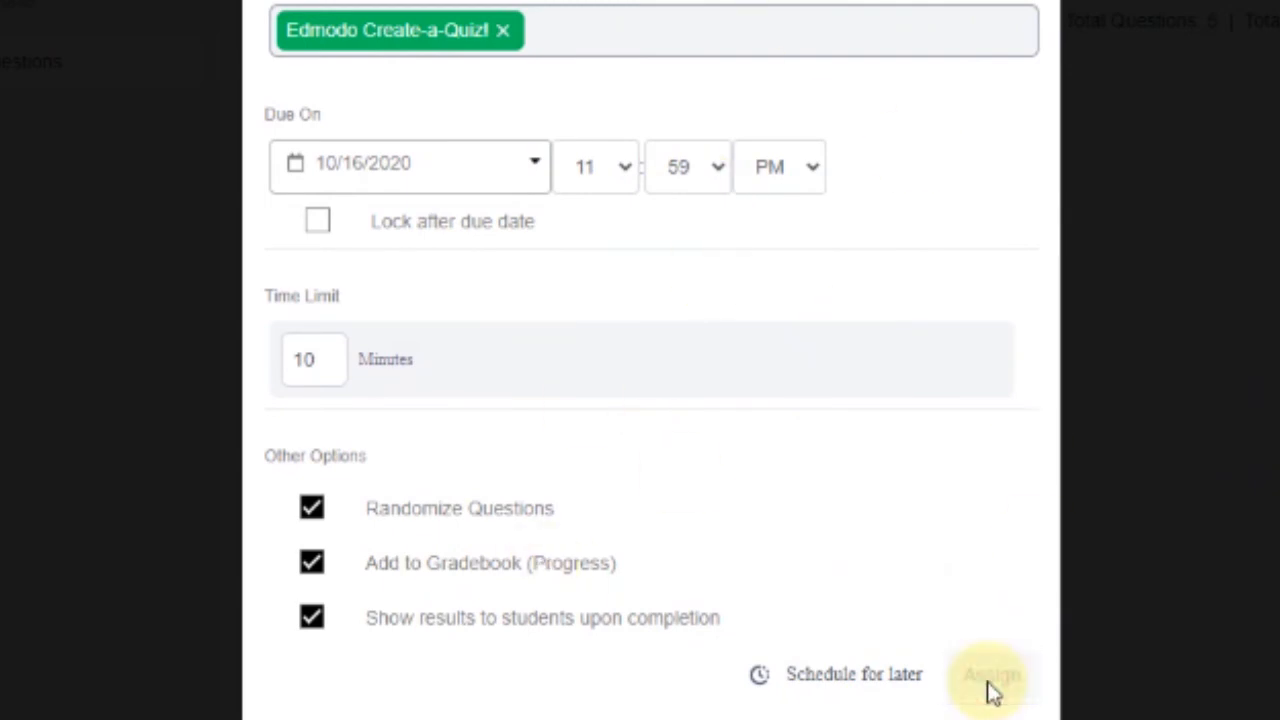
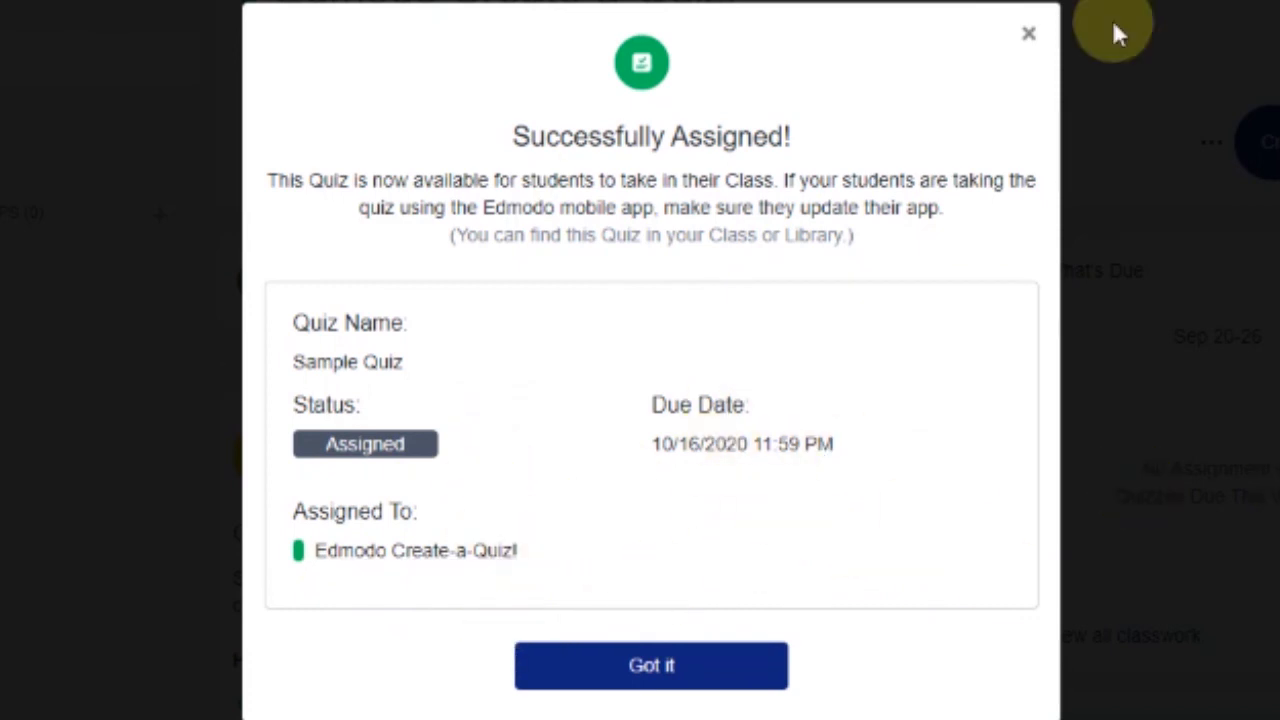
# Dismiss the Successfully Assigned notice and check the Sample Quiz post, due 10/16, on the class feed
pyautogui.click(652, 666)
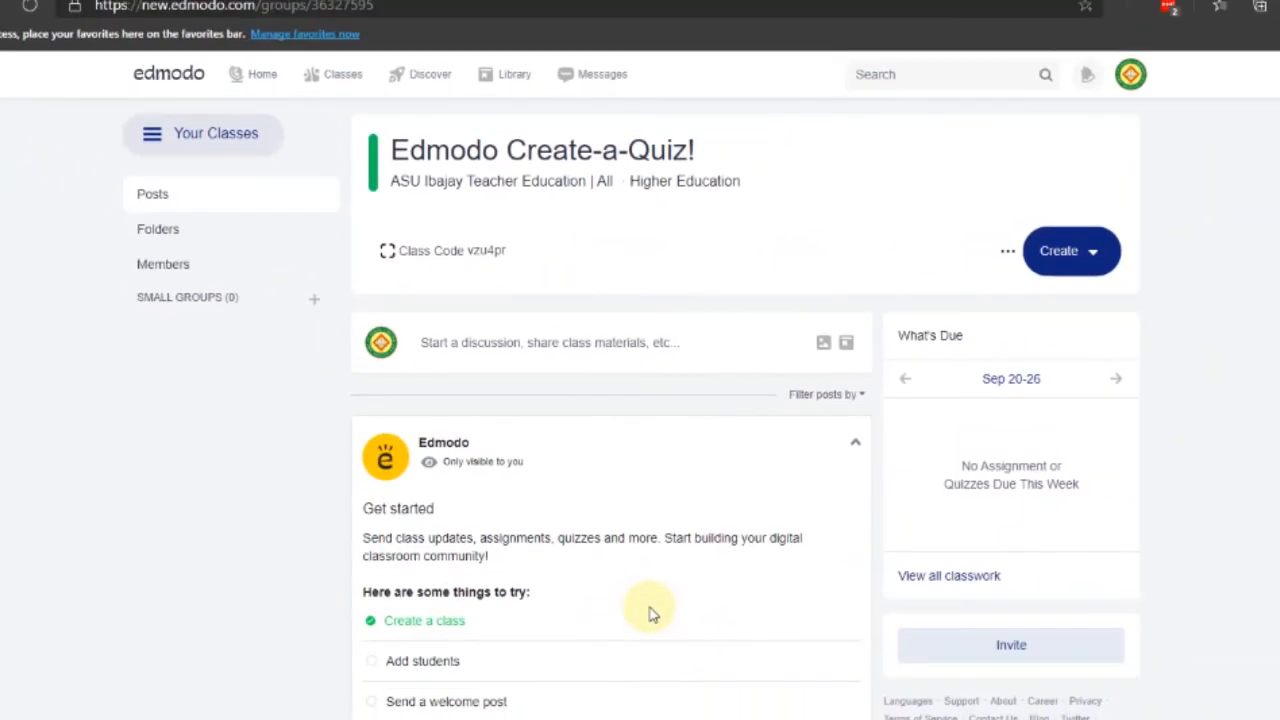
pyautogui.scroll(-3, 472, 410)
pyautogui.scroll(4, 452, 426)
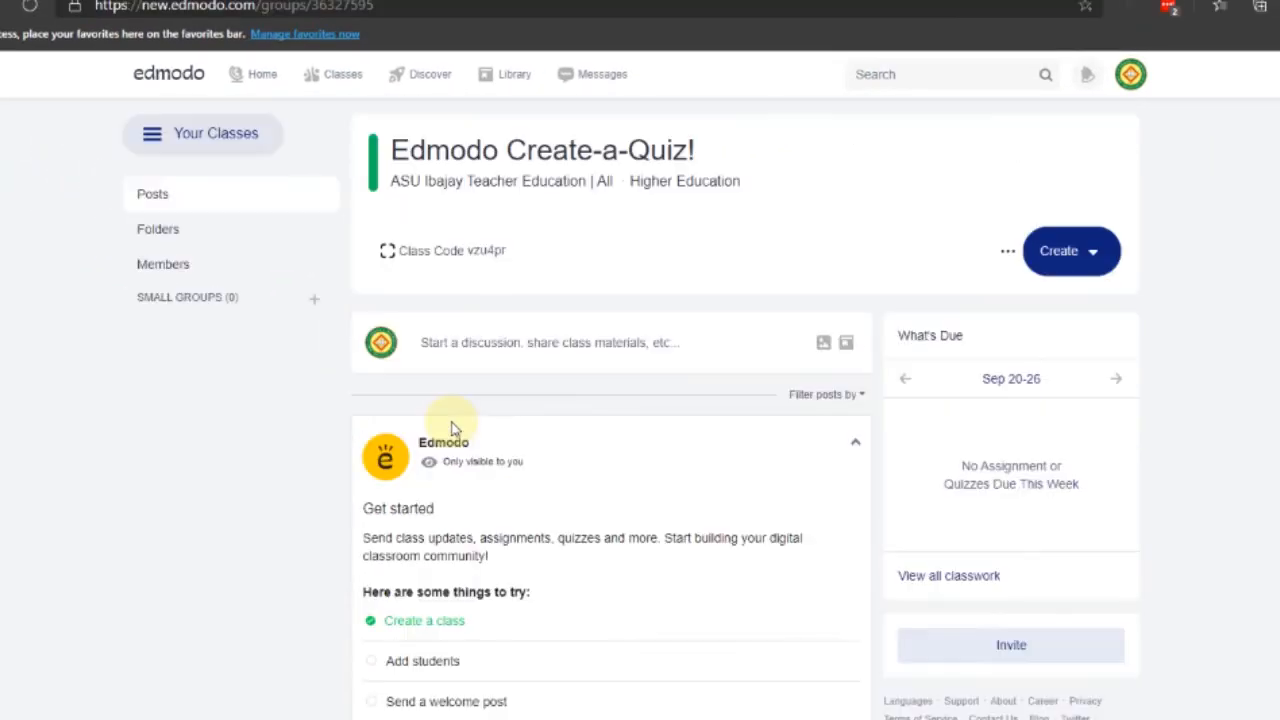
pyautogui.scroll(-1, 480, 434)
pyautogui.scroll(-3, 640, 354)
pyautogui.scroll(4, 640, 340)
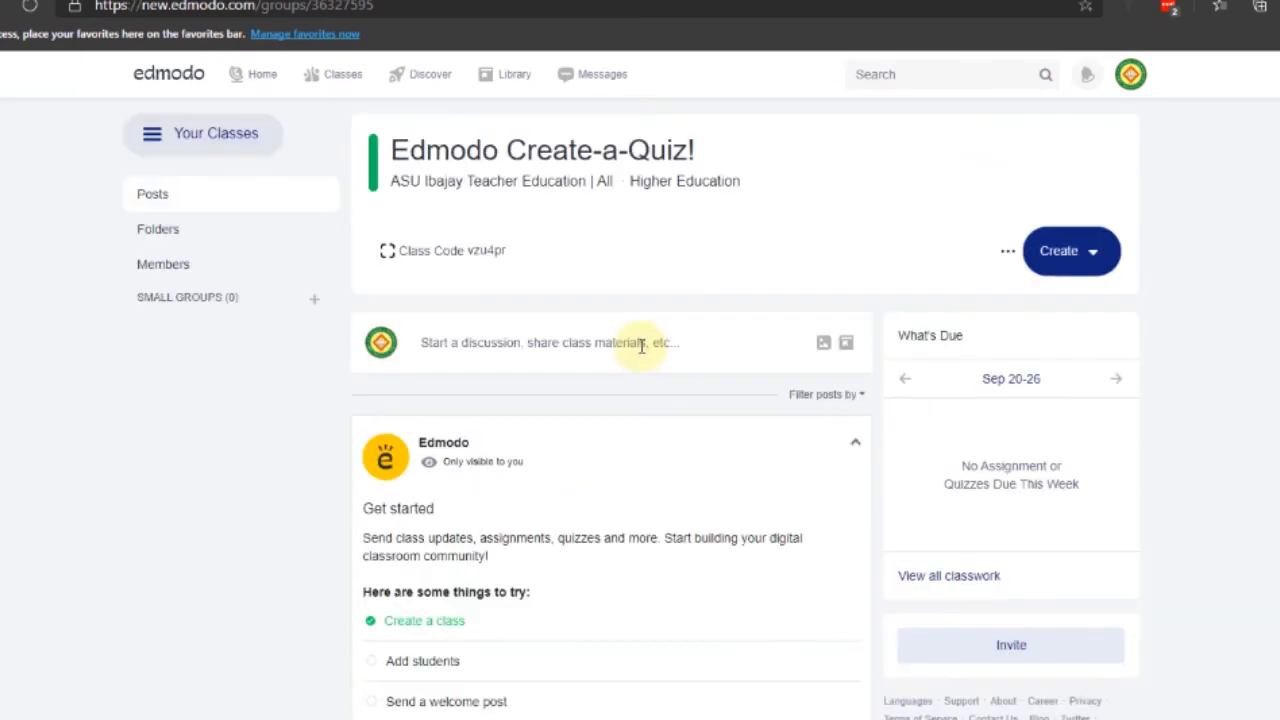
pyautogui.scroll(-6, 523, 494)
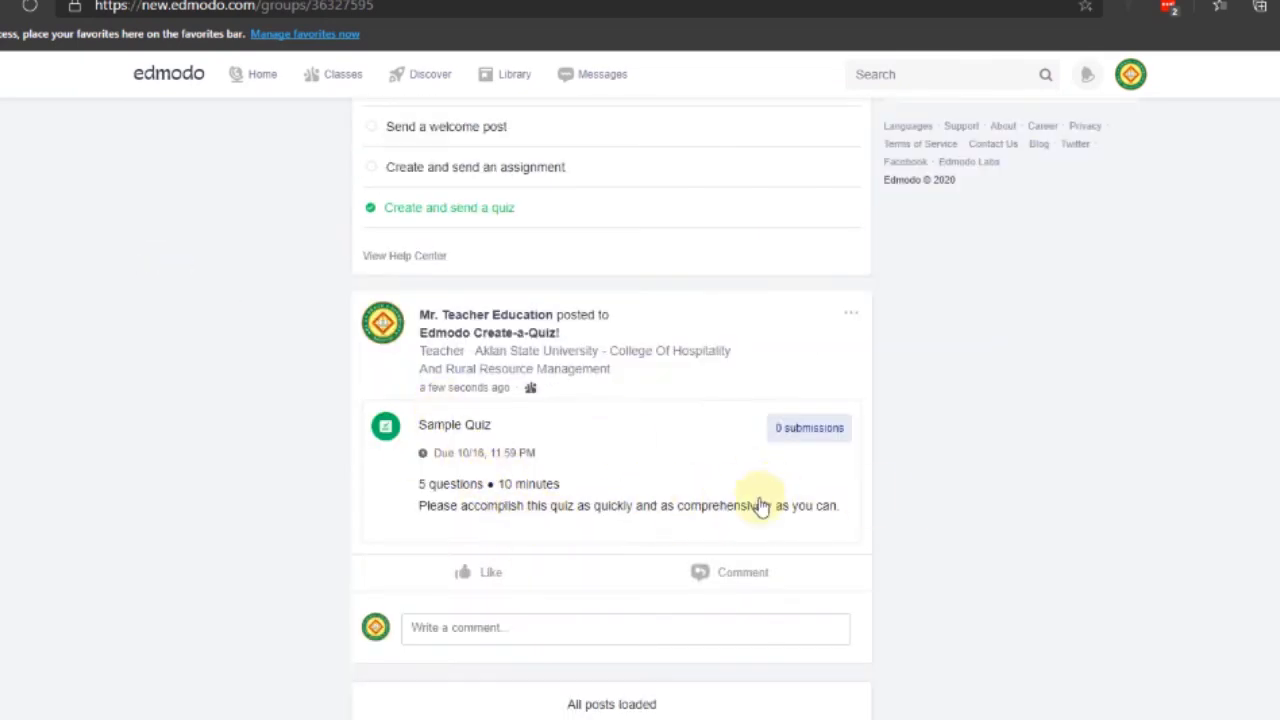
pyautogui.scroll(6, 728, 533)
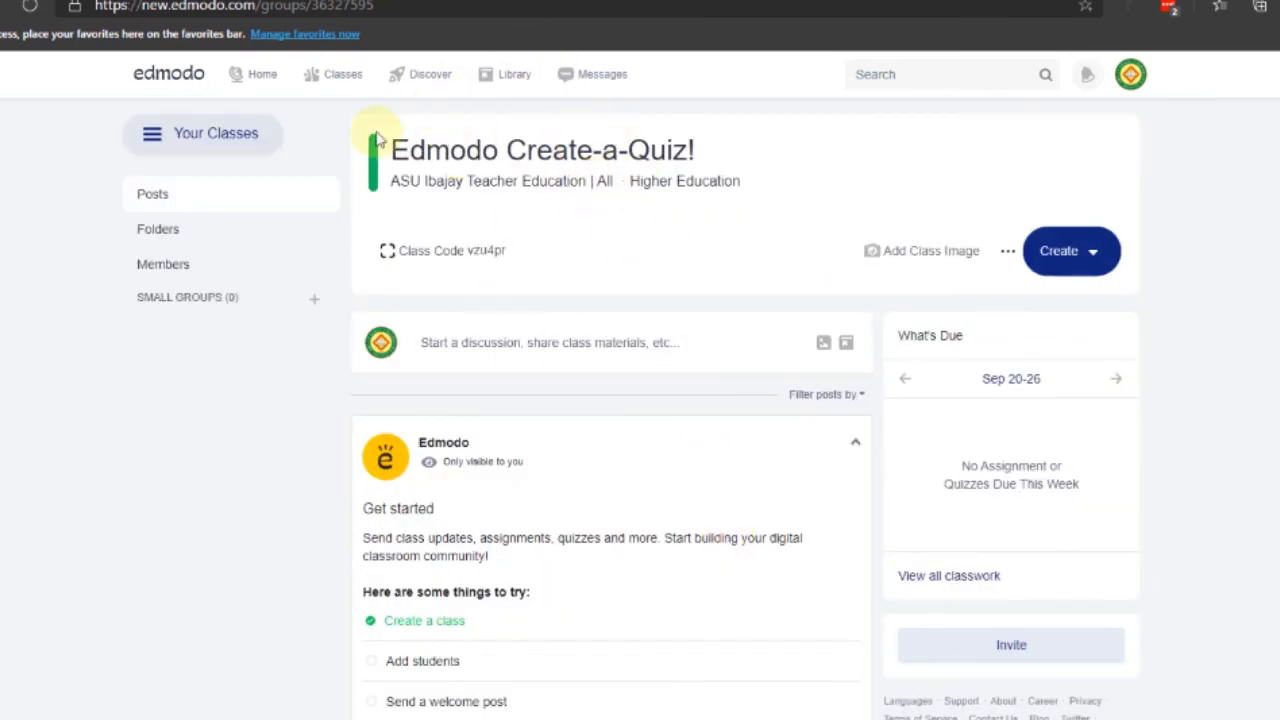
# From the Classes work-due list, glance at Reviewed, then open Sample Quiz's grading page
pyautogui.click(345, 78)
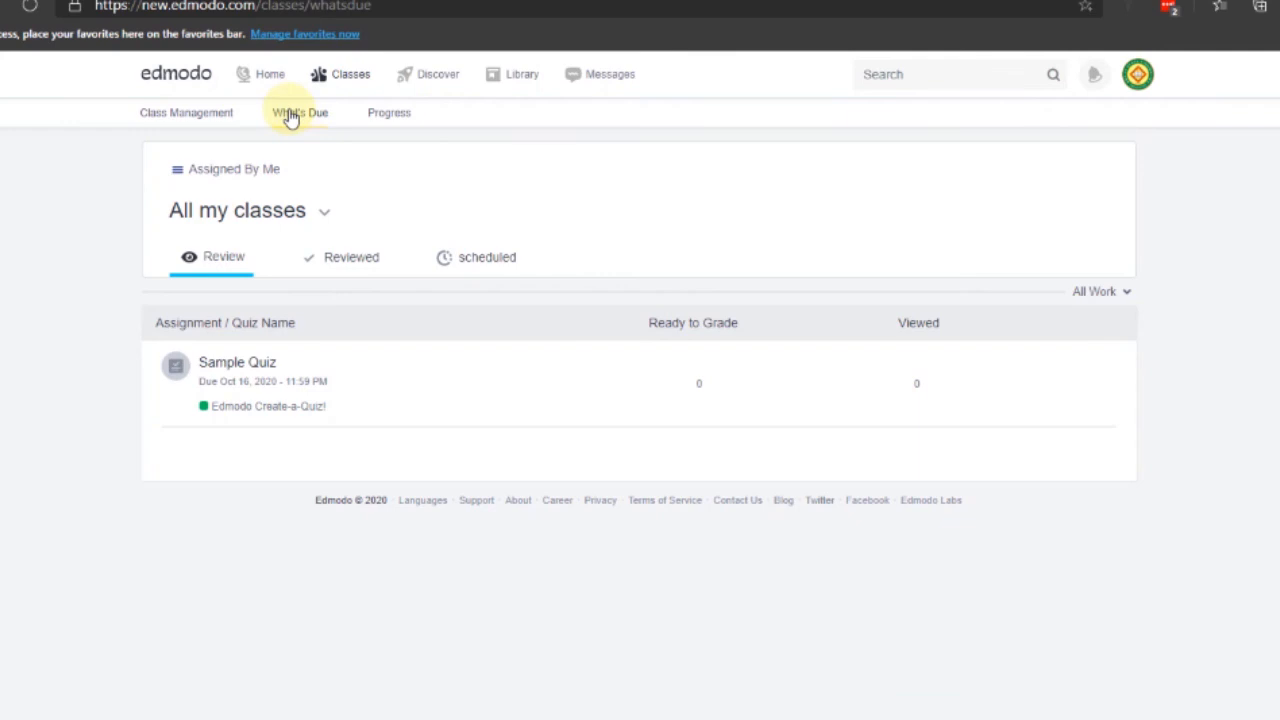
pyautogui.click(365, 260)
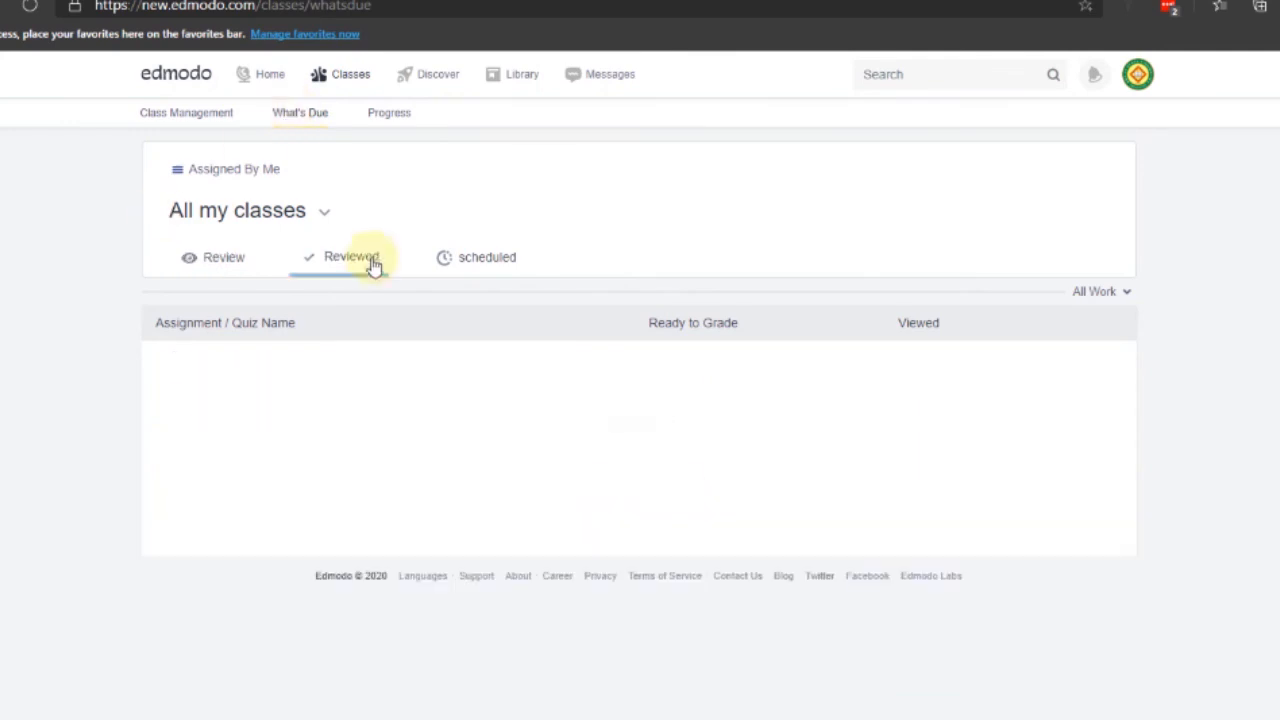
pyautogui.click(215, 257)
pyautogui.click(240, 364)
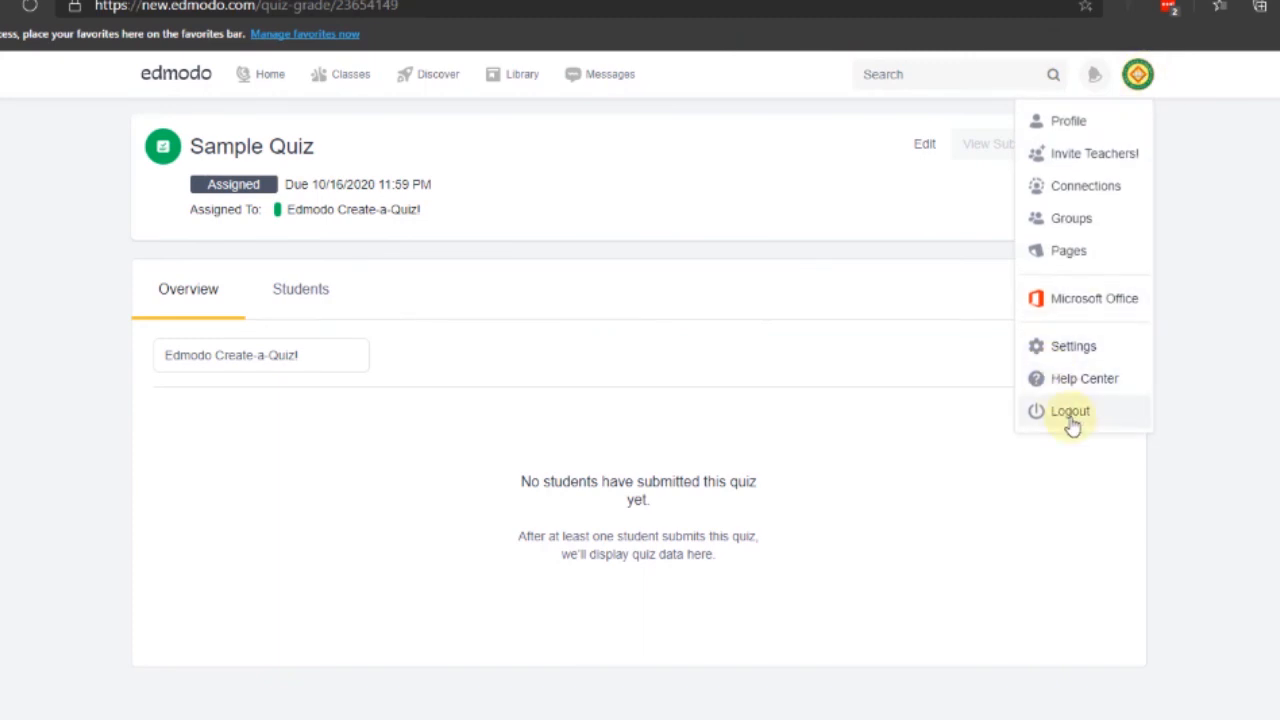
# Log out, then sign back in using a different saved LastPass teacher login
pyautogui.click(1069, 416)
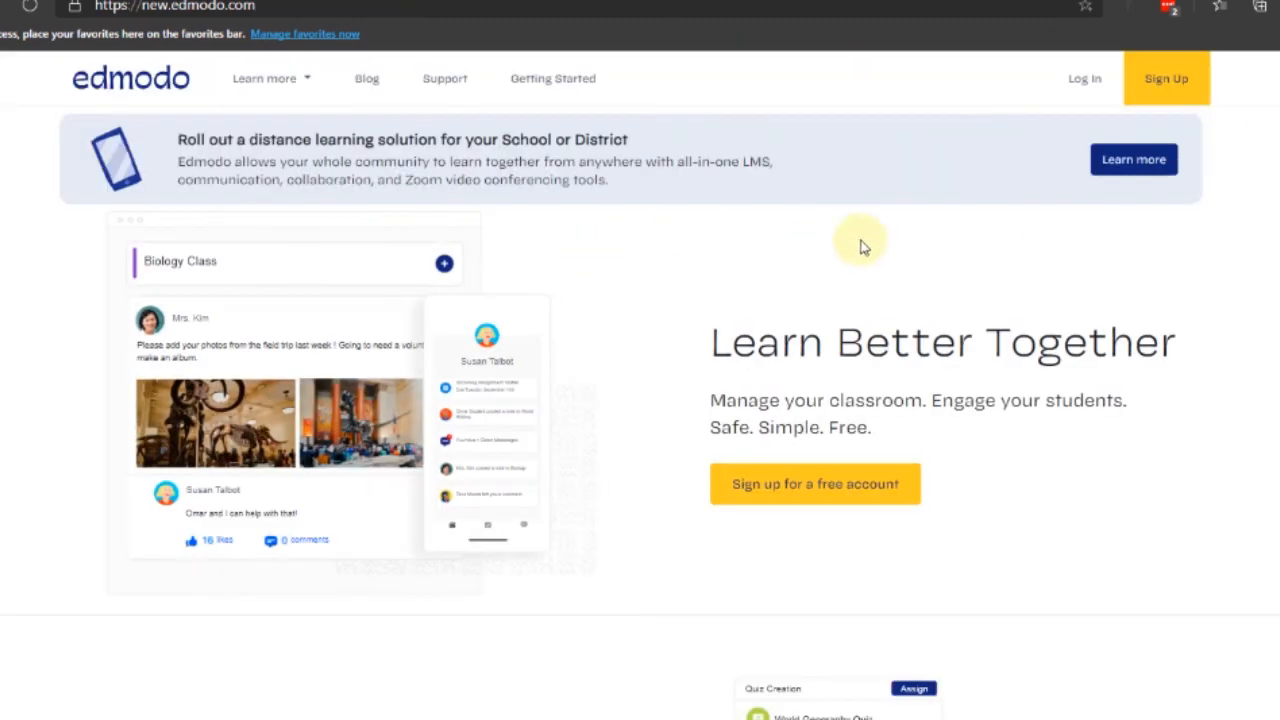
pyautogui.click(1100, 90)
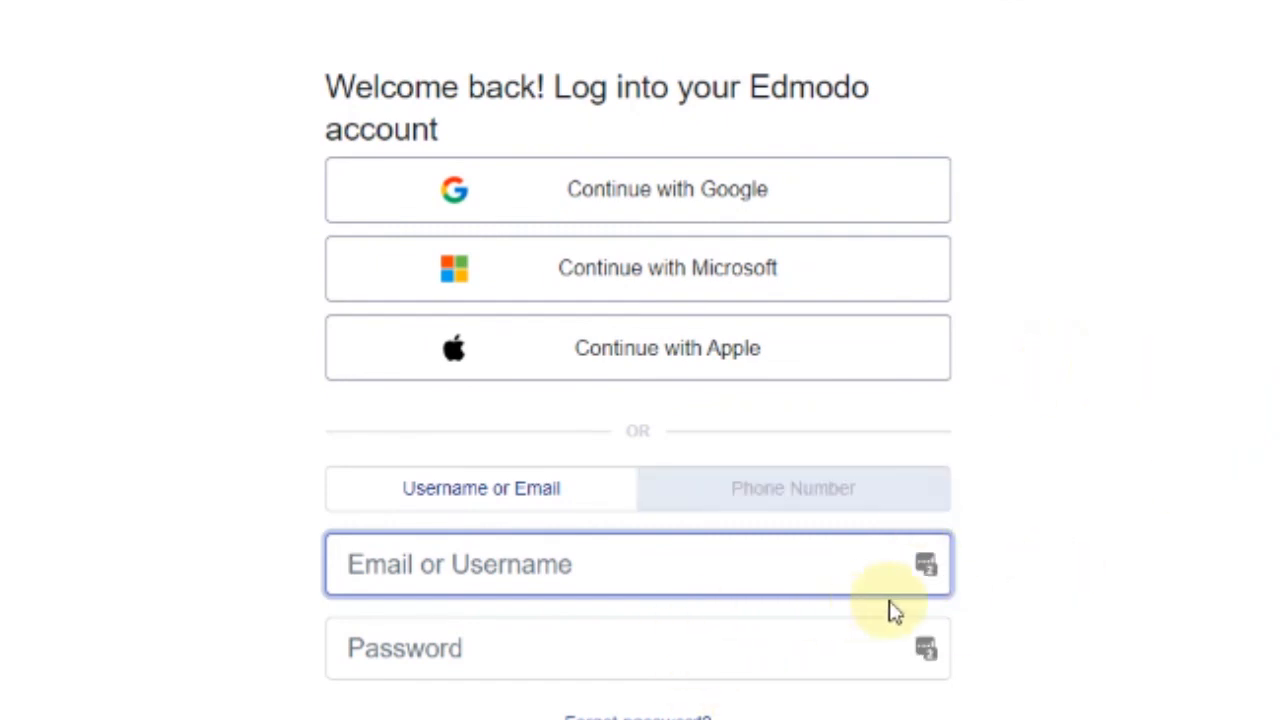
pyautogui.click(925, 565)
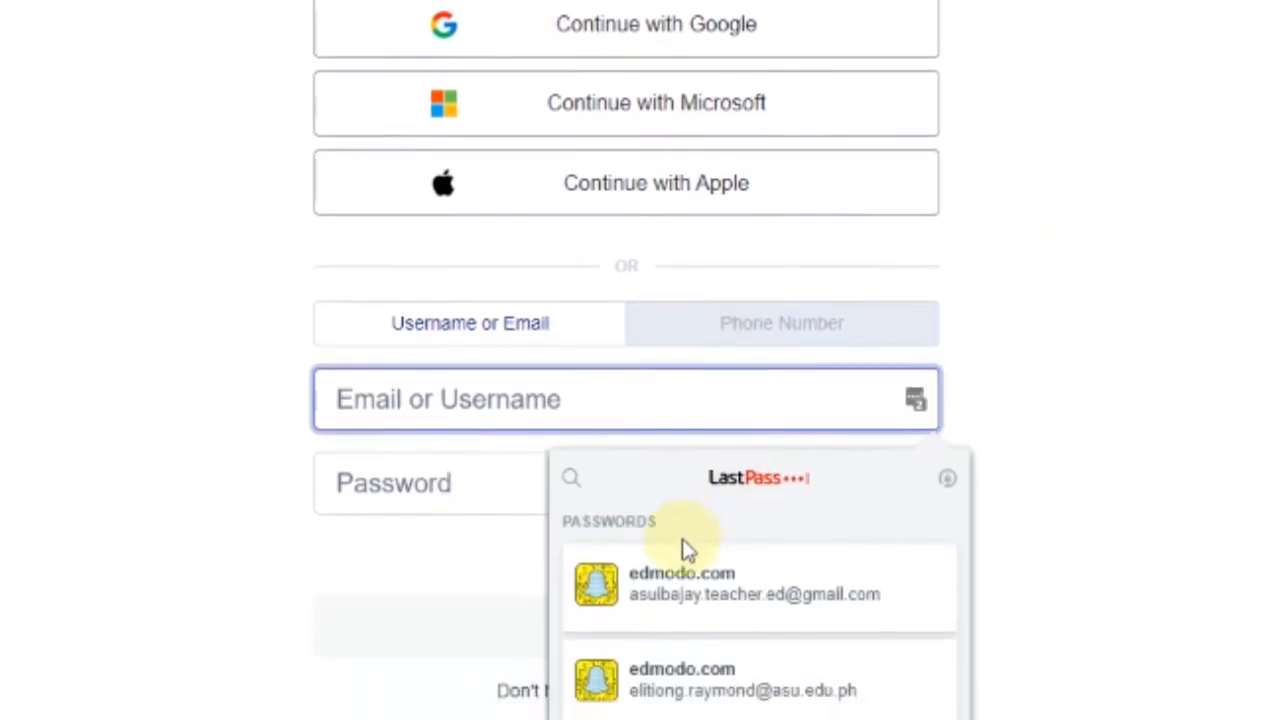
pyautogui.scroll(-1, 985, 560)
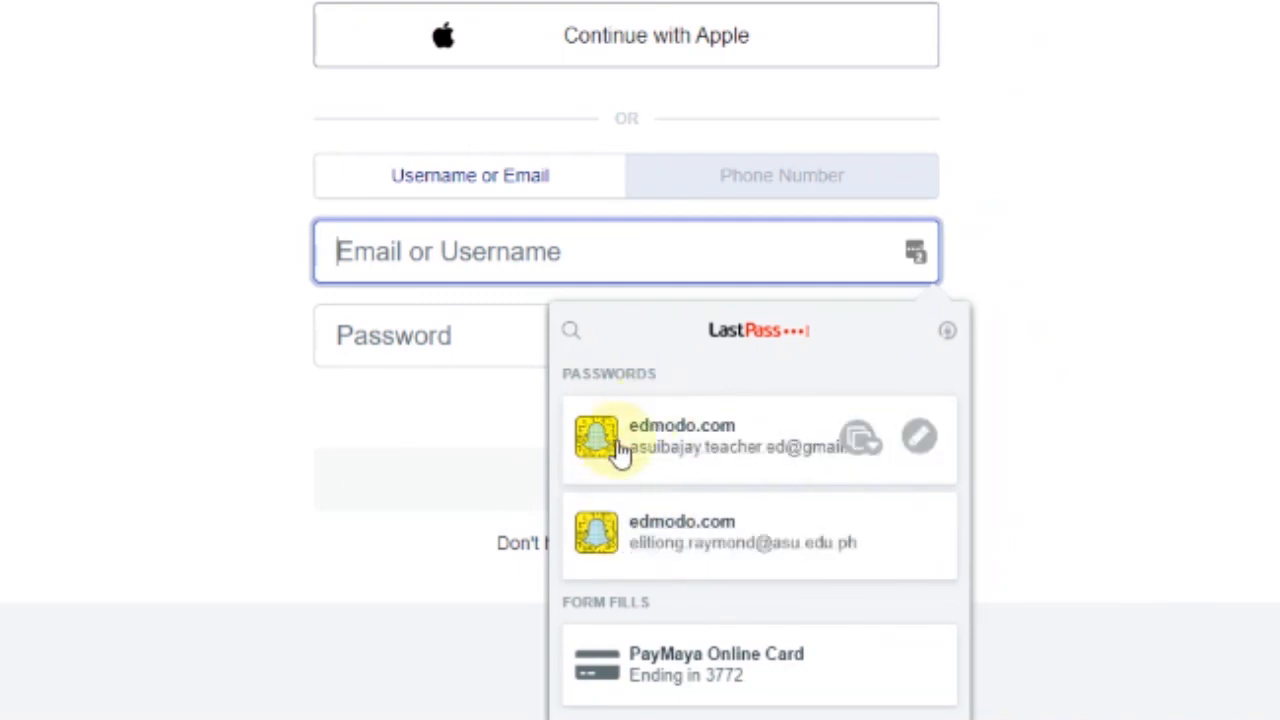
pyautogui.click(709, 537)
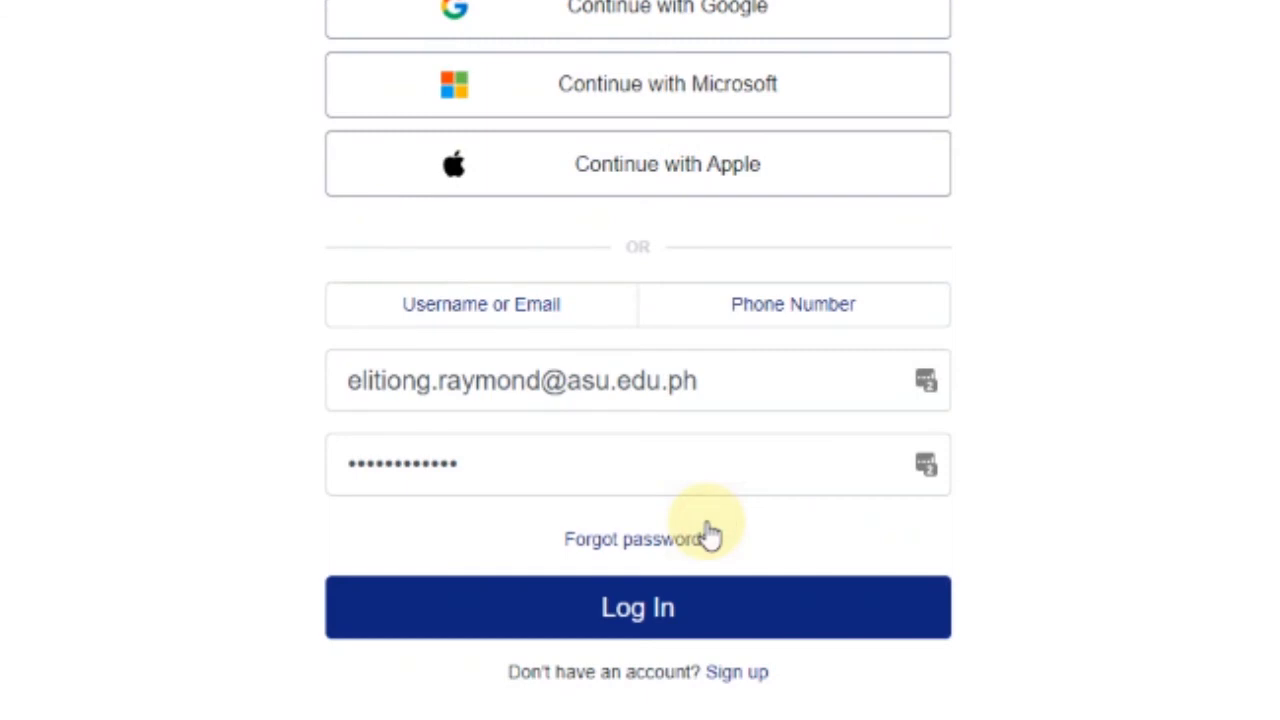
pyautogui.click(781, 378)
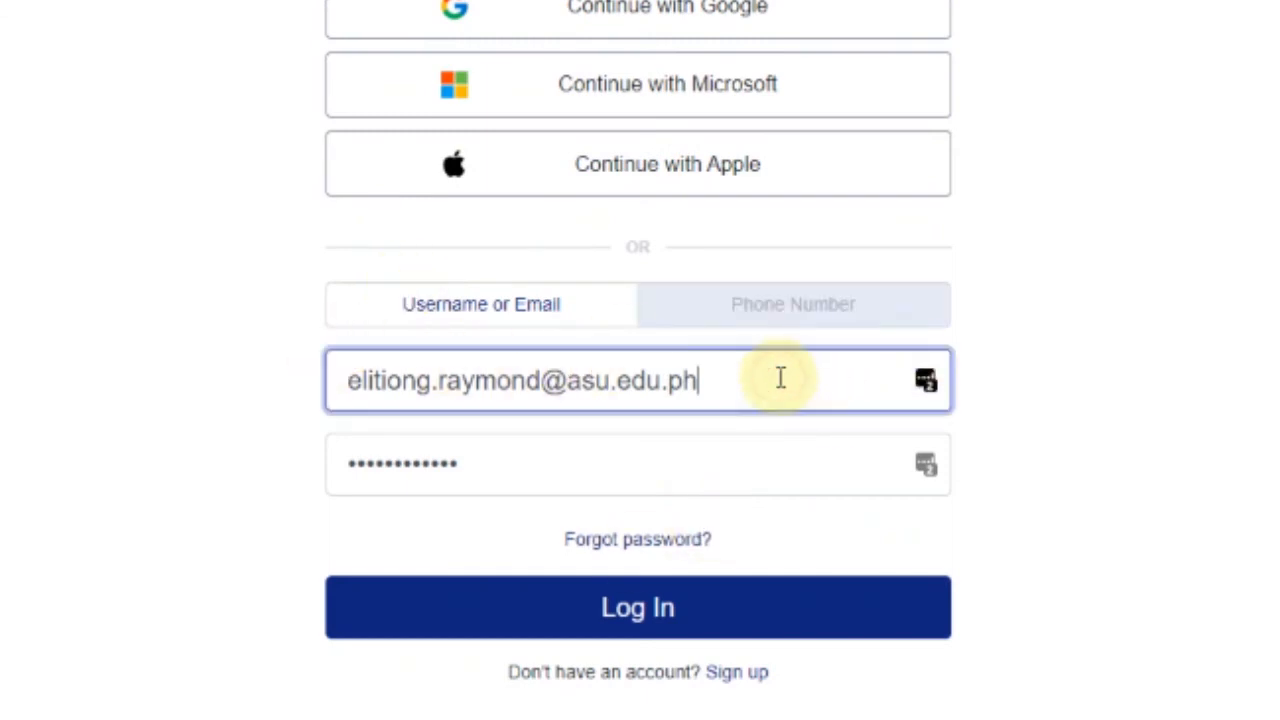
pyautogui.click(490, 461)
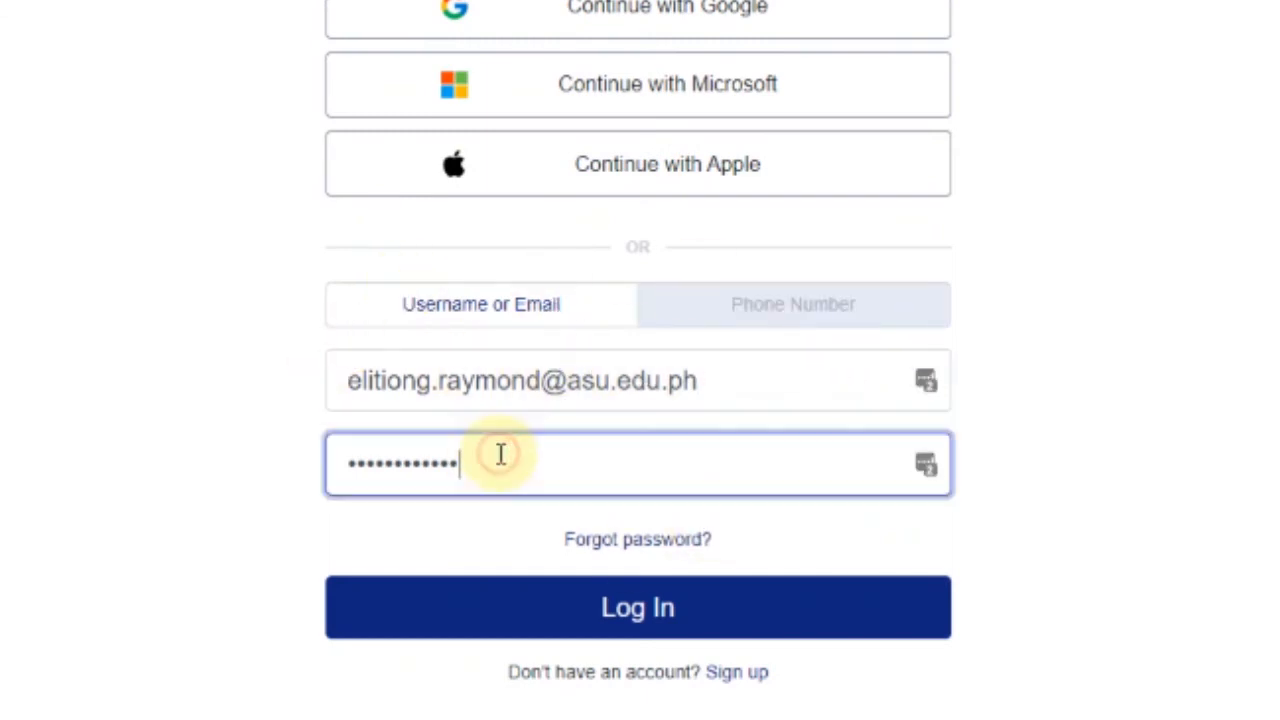
pyautogui.click(703, 620)
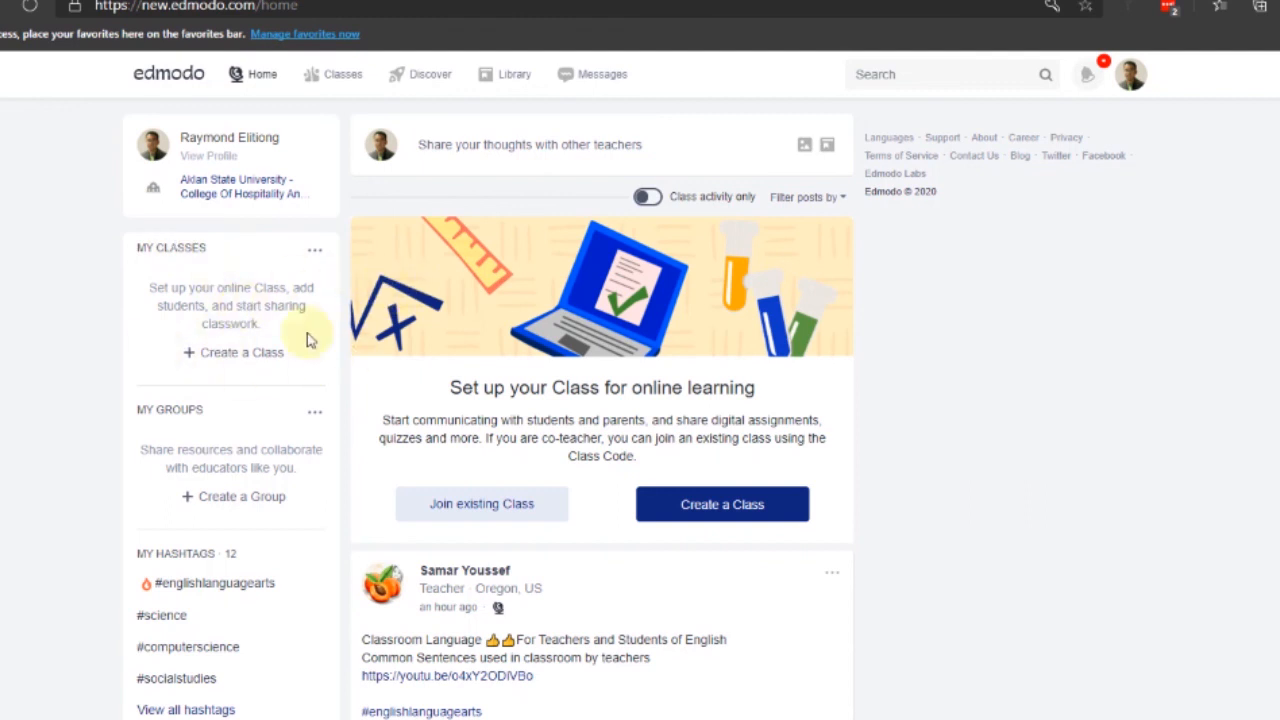
# Browse the Library's My Quizzes folder, going back once, then reopening it and scrolling its quiz list
pyautogui.click(516, 75)
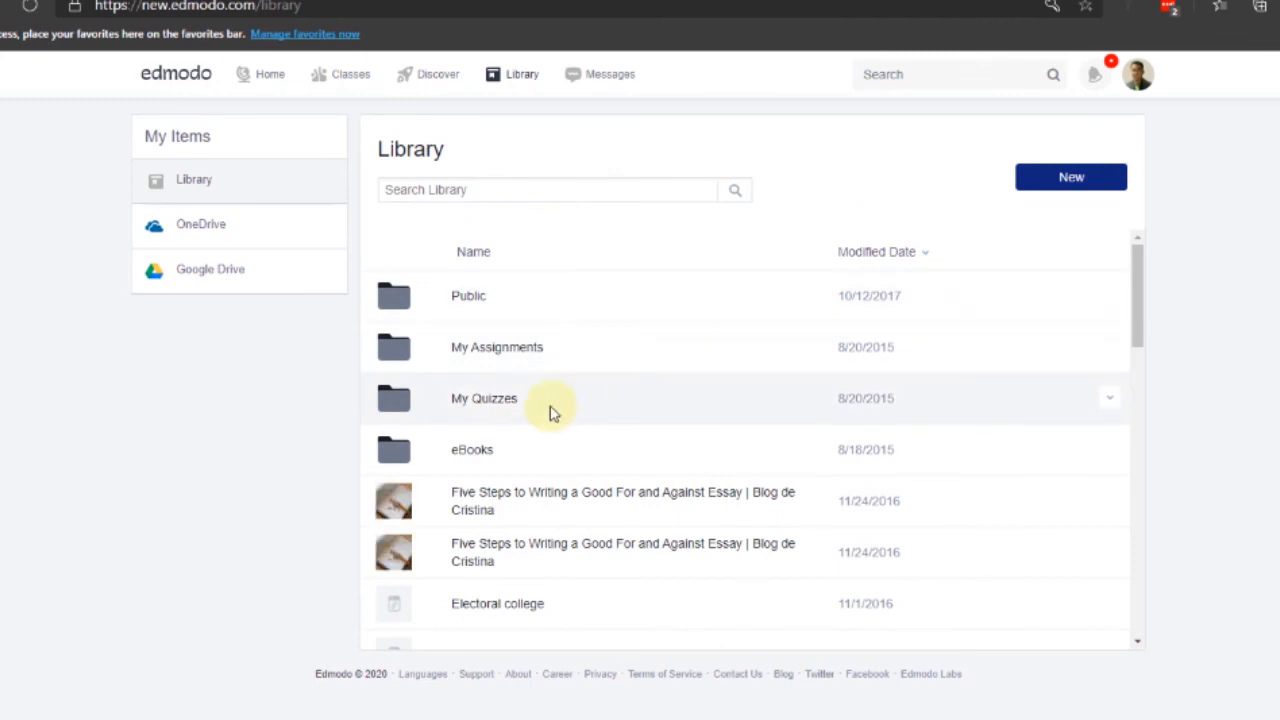
pyautogui.click(498, 403)
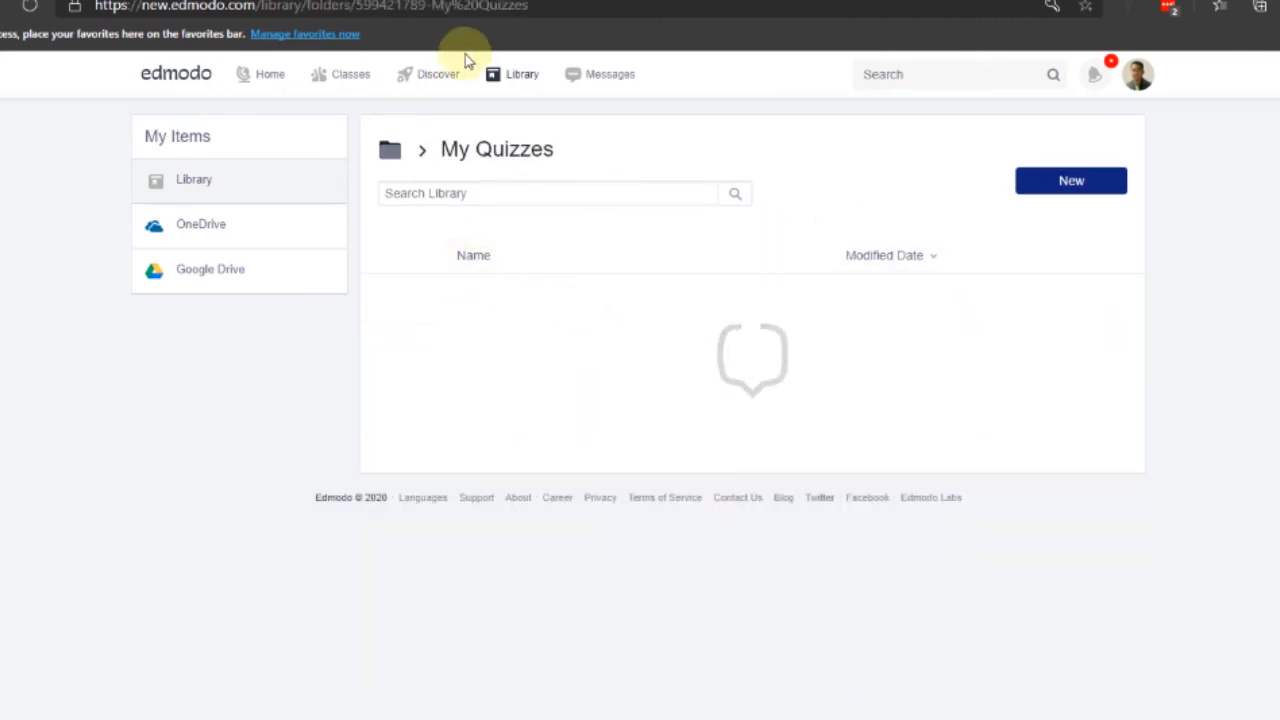
pyautogui.hotkey('alt', 'Left')
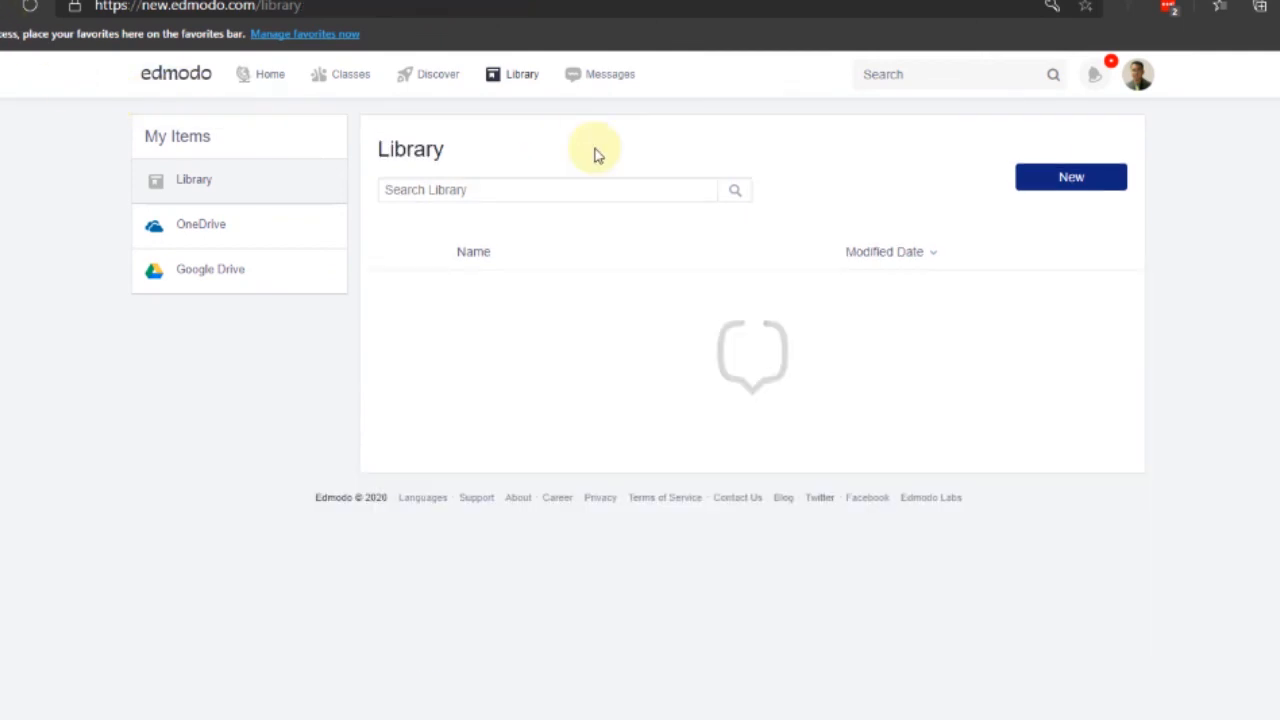
pyautogui.scroll(-2, 789, 240)
pyautogui.moveTo(1137, 332); pyautogui.dragTo(1192, 236)
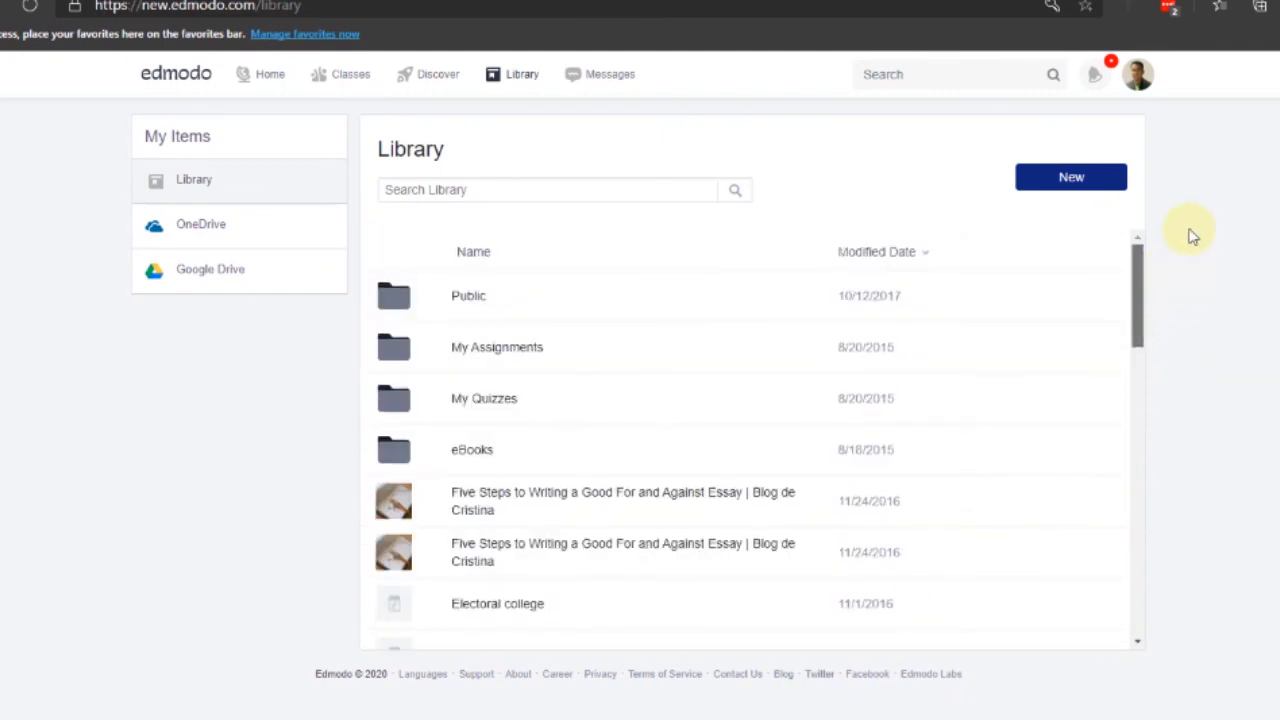
pyautogui.click(476, 399)
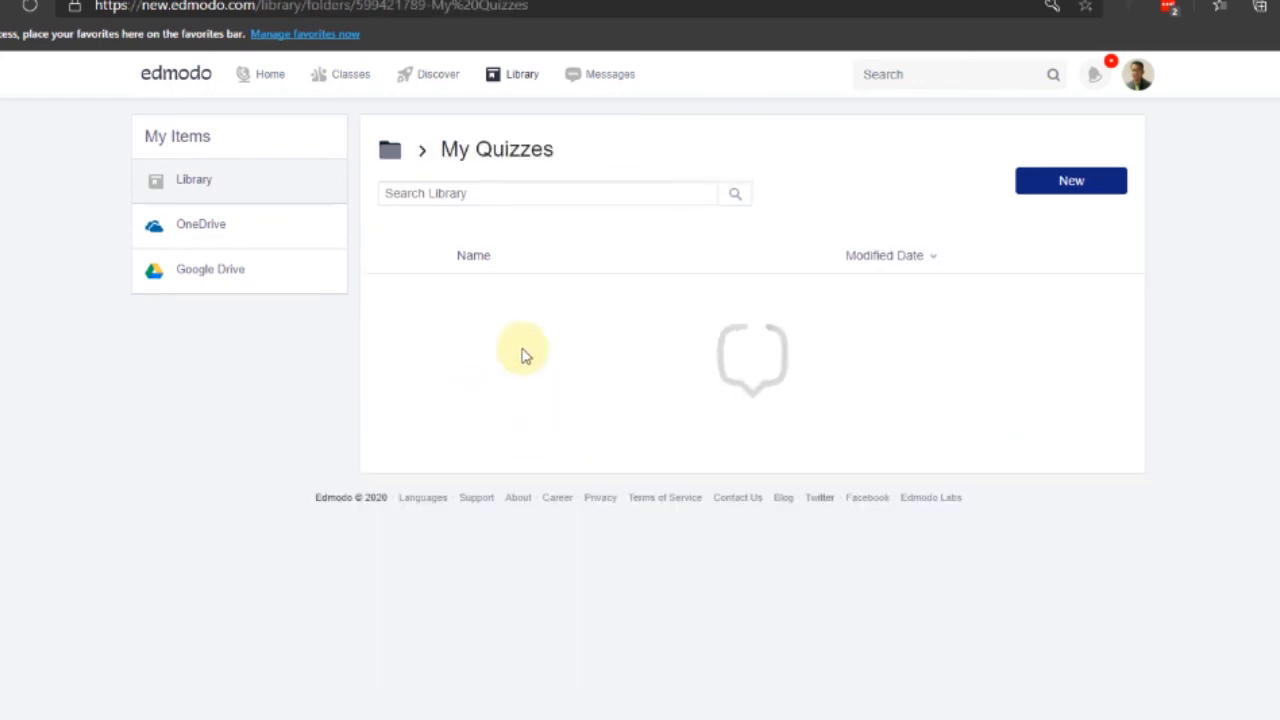
pyautogui.scroll(-5, 1128, 456)
pyautogui.moveTo(1128, 456); pyautogui.dragTo(1157, 226)
pyautogui.scroll(-6, 1134, 391)
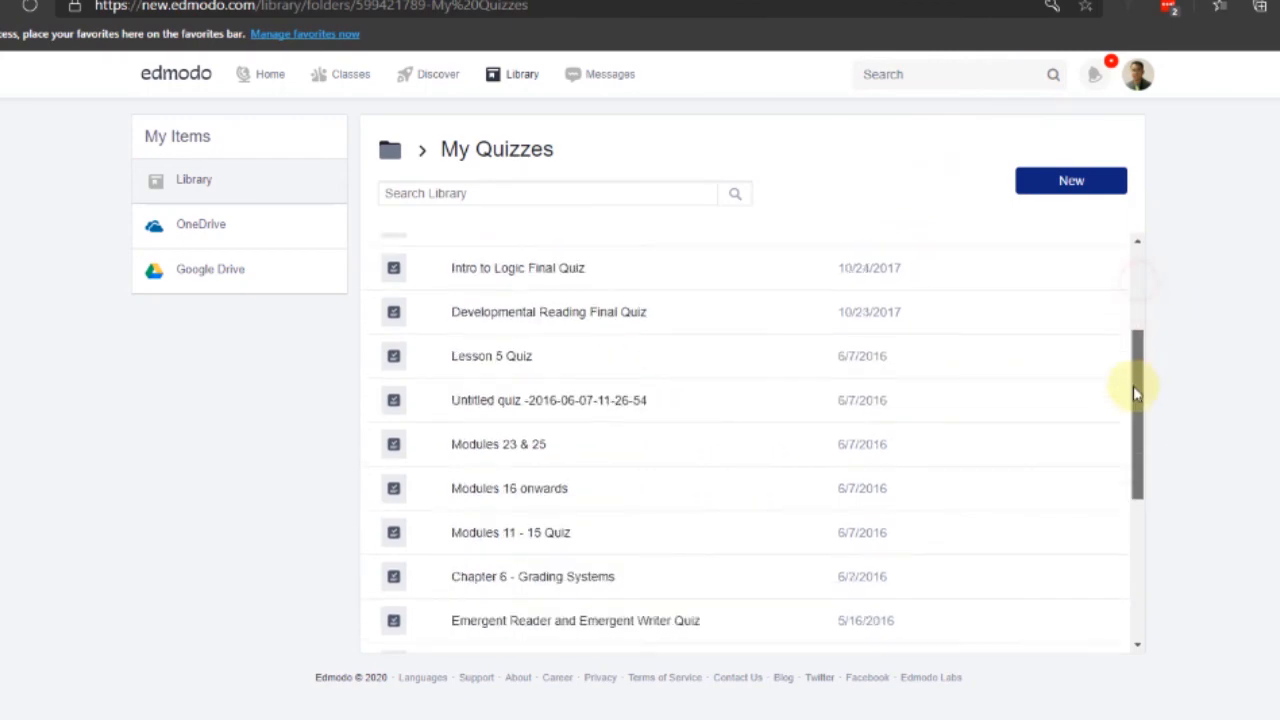
pyautogui.scroll(6, 1111, 294)
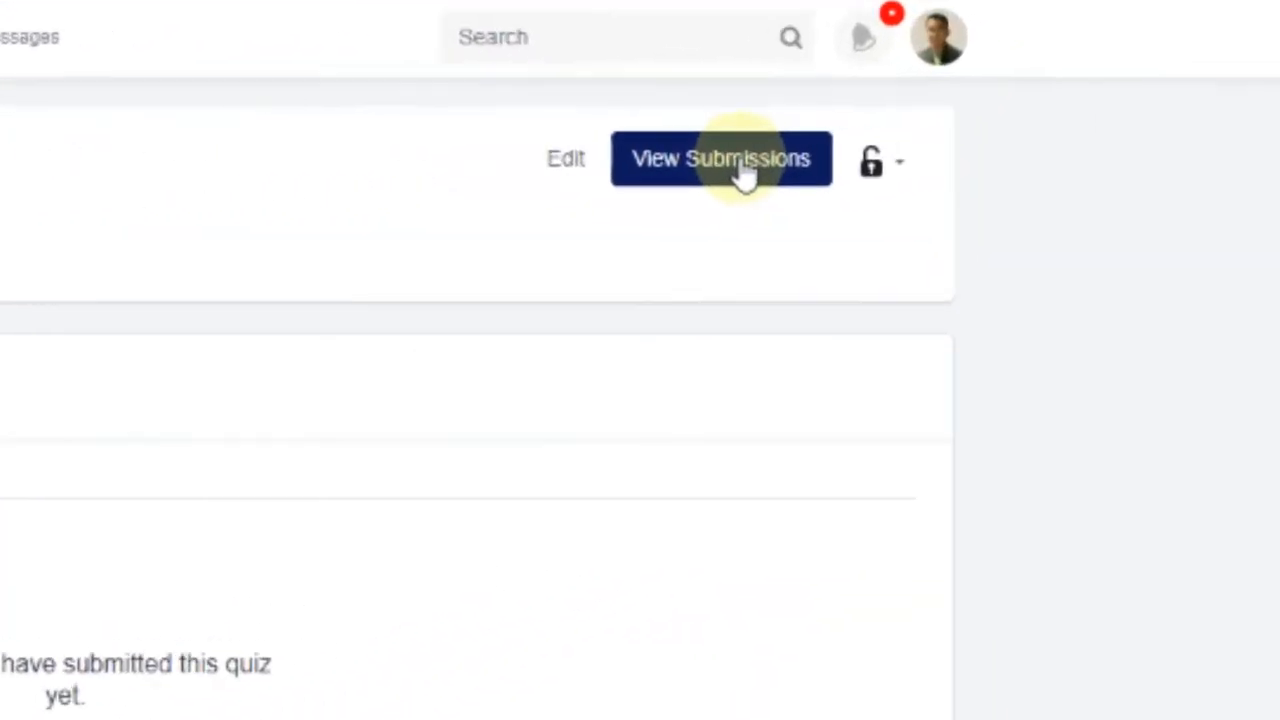
# Open the Greek Mythology Quiz's student submissions and step to the next question
pyautogui.click(843, 167)
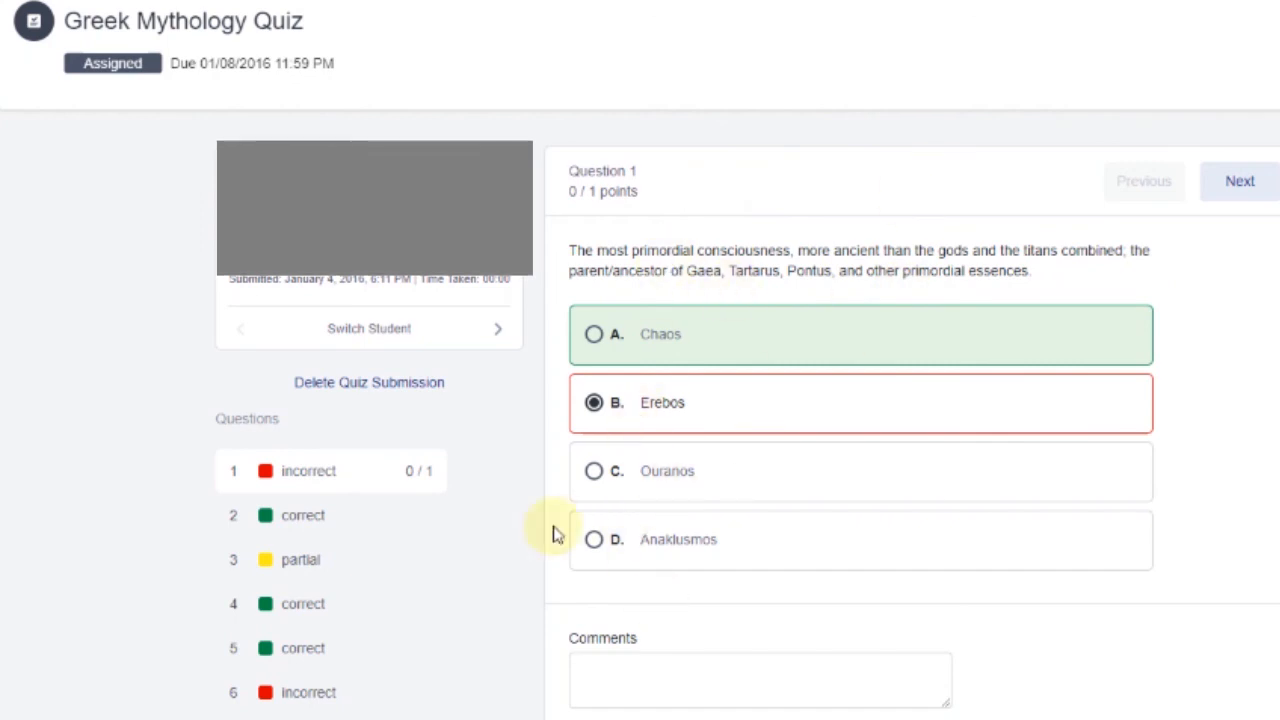
pyautogui.scroll(-1, 1237, 451)
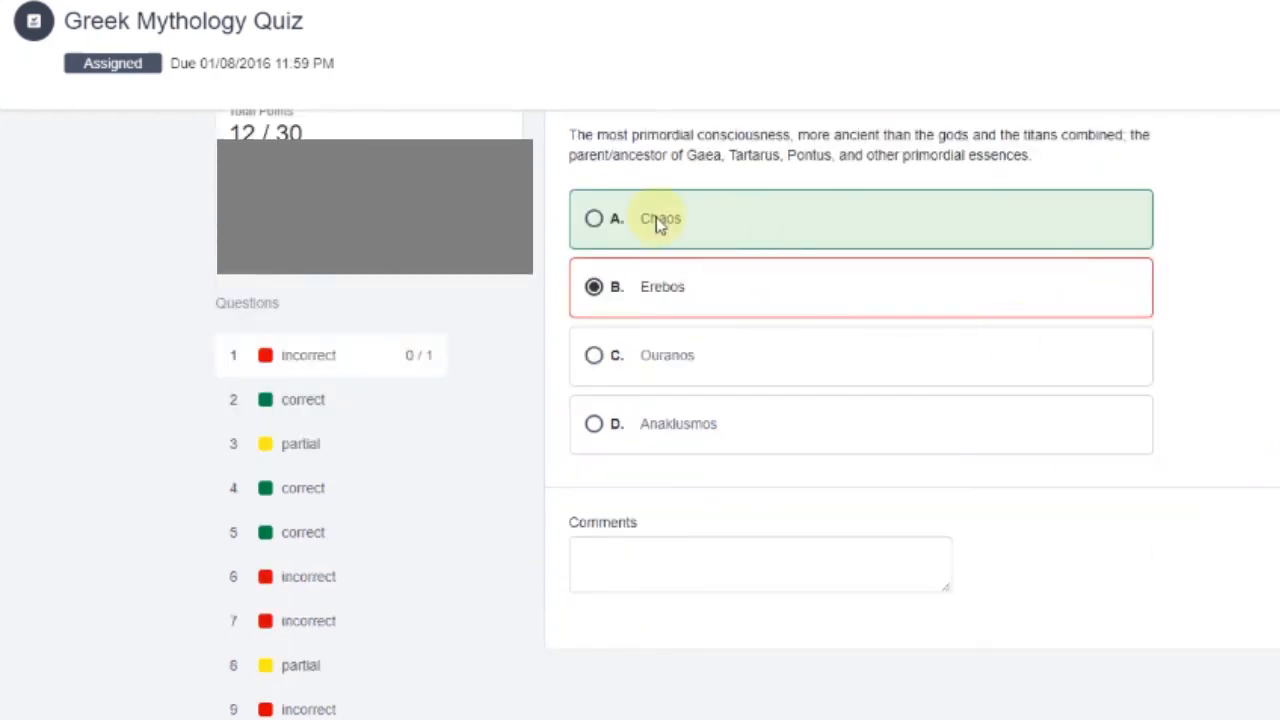
pyautogui.scroll(1, 700, 218)
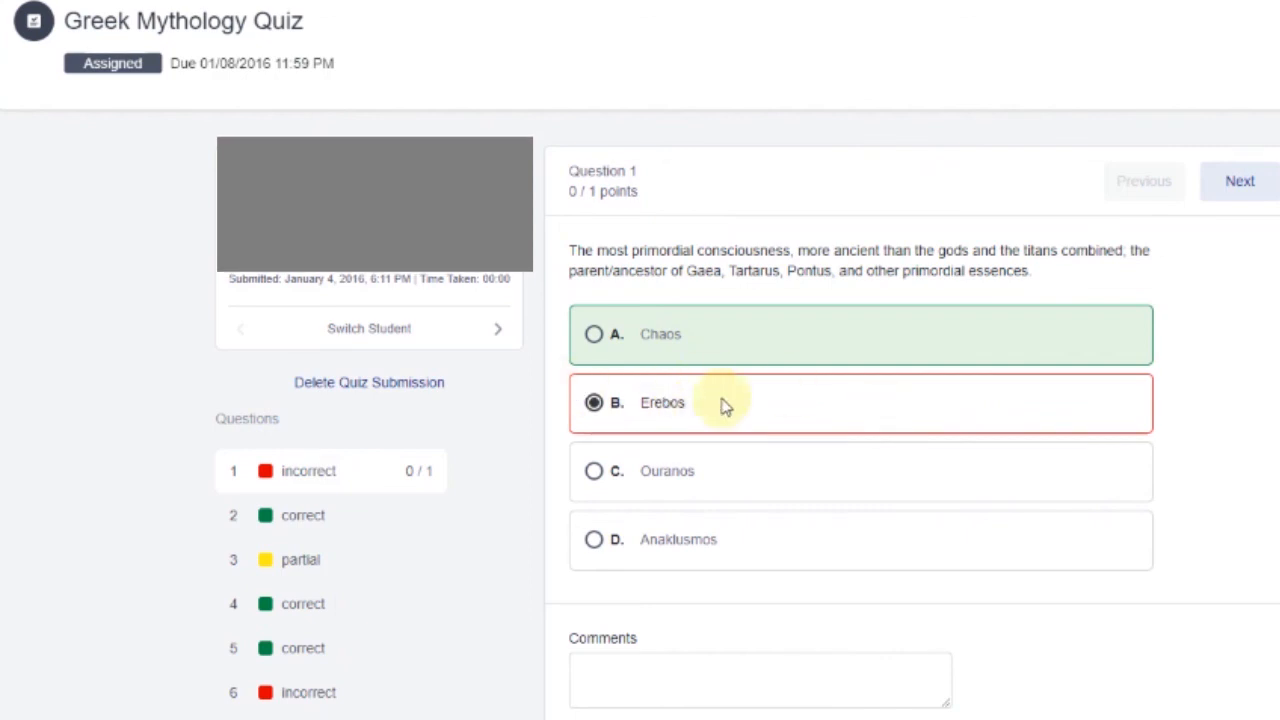
pyautogui.click(1252, 186)
pyautogui.scroll(-1, 363, 460)
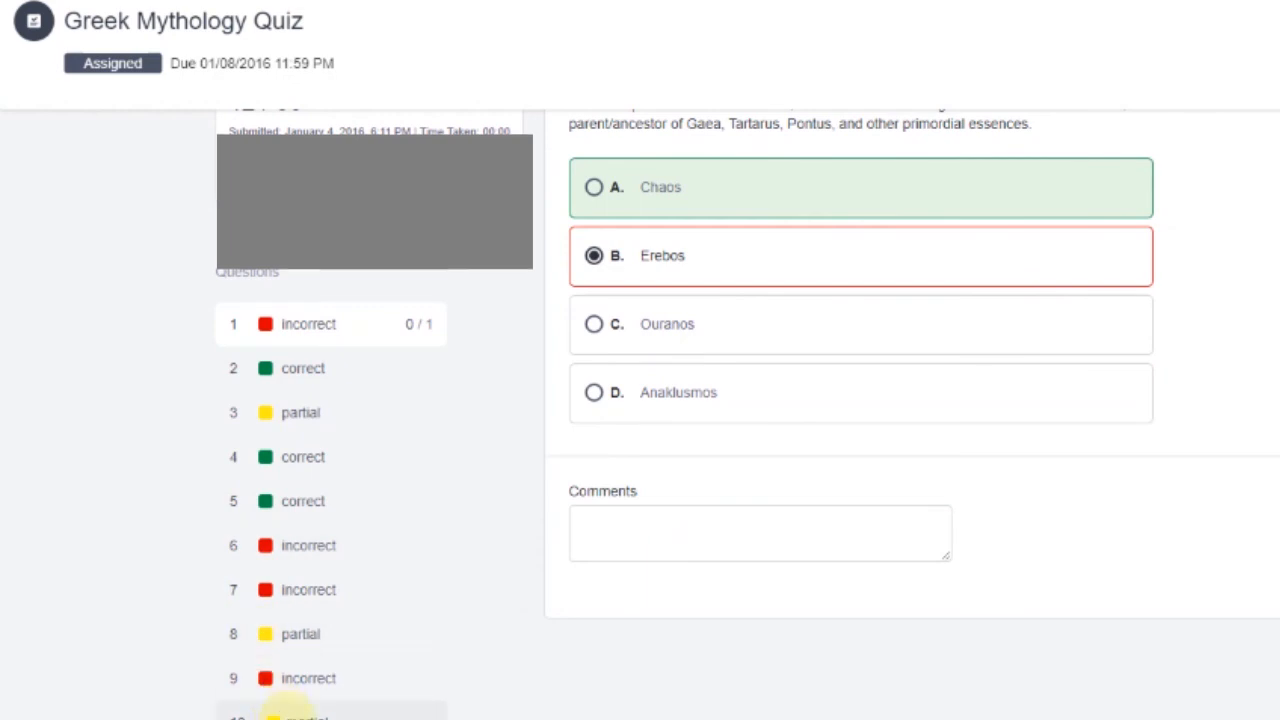
# View the student's answers to questions 3 and 8
pyautogui.click(313, 412)
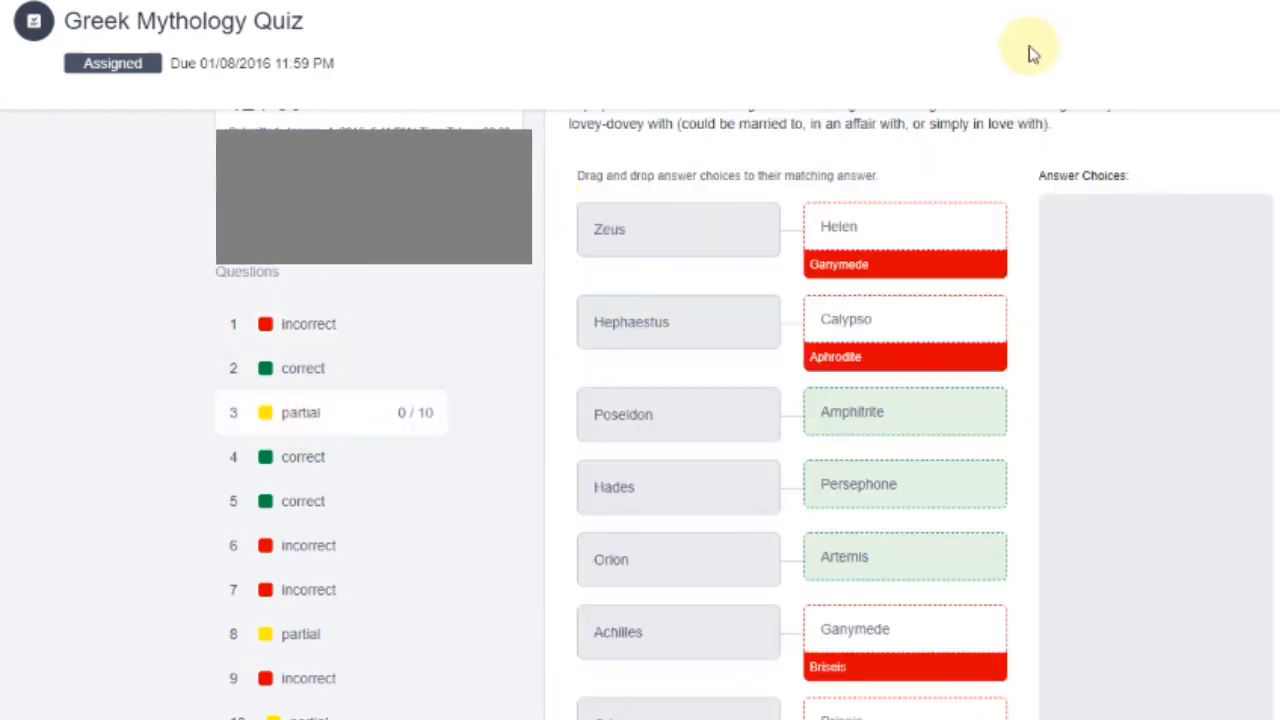
pyautogui.scroll(-1, 290, 357)
pyautogui.scroll(3, 986, 280)
pyautogui.scroll(-3, 971, 449)
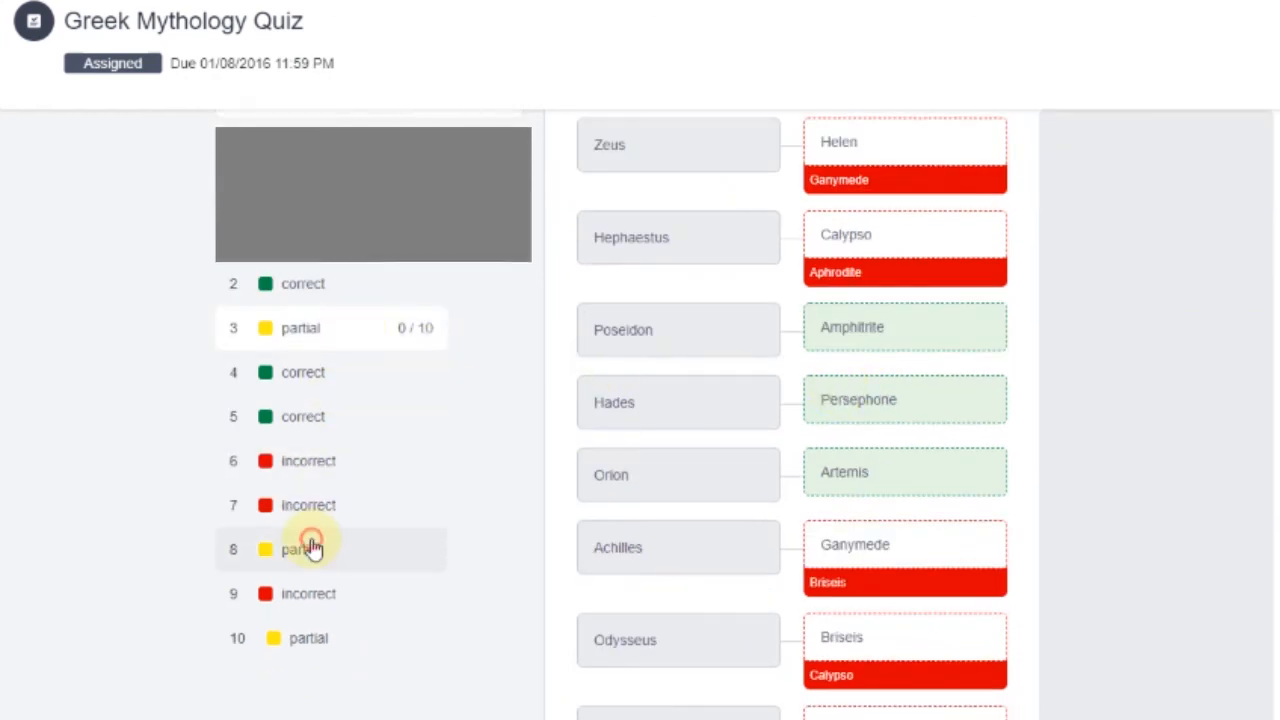
pyautogui.click(313, 548)
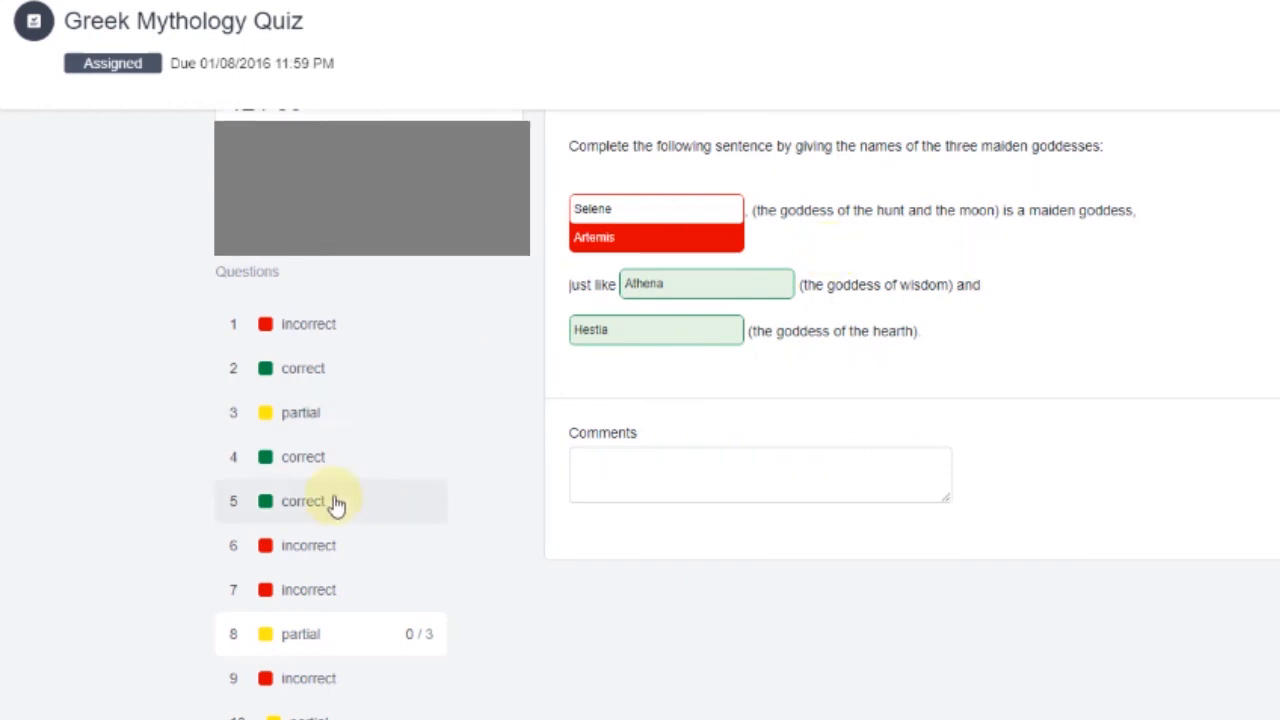
# Load question 10's Aphrodite answer, graded 1/5 with comment 'How?', and highlight its question and response
pyautogui.click(288, 714)
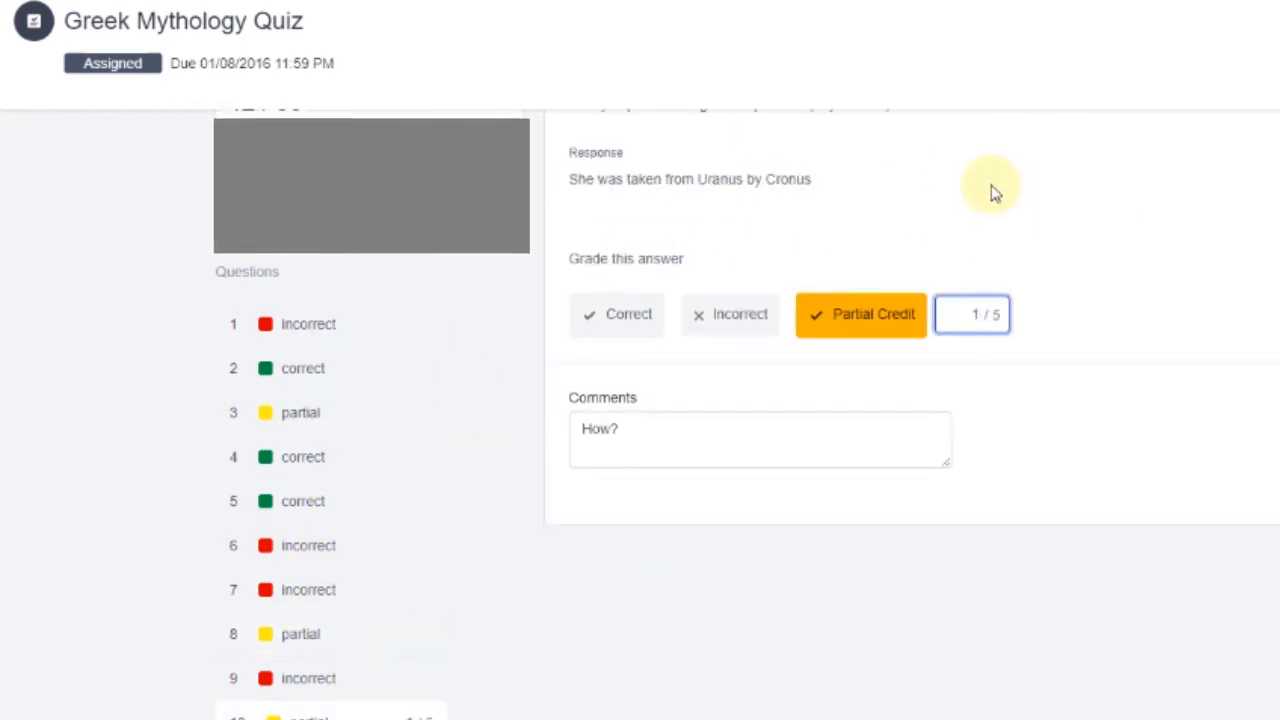
pyautogui.scroll(2, 1210, 200)
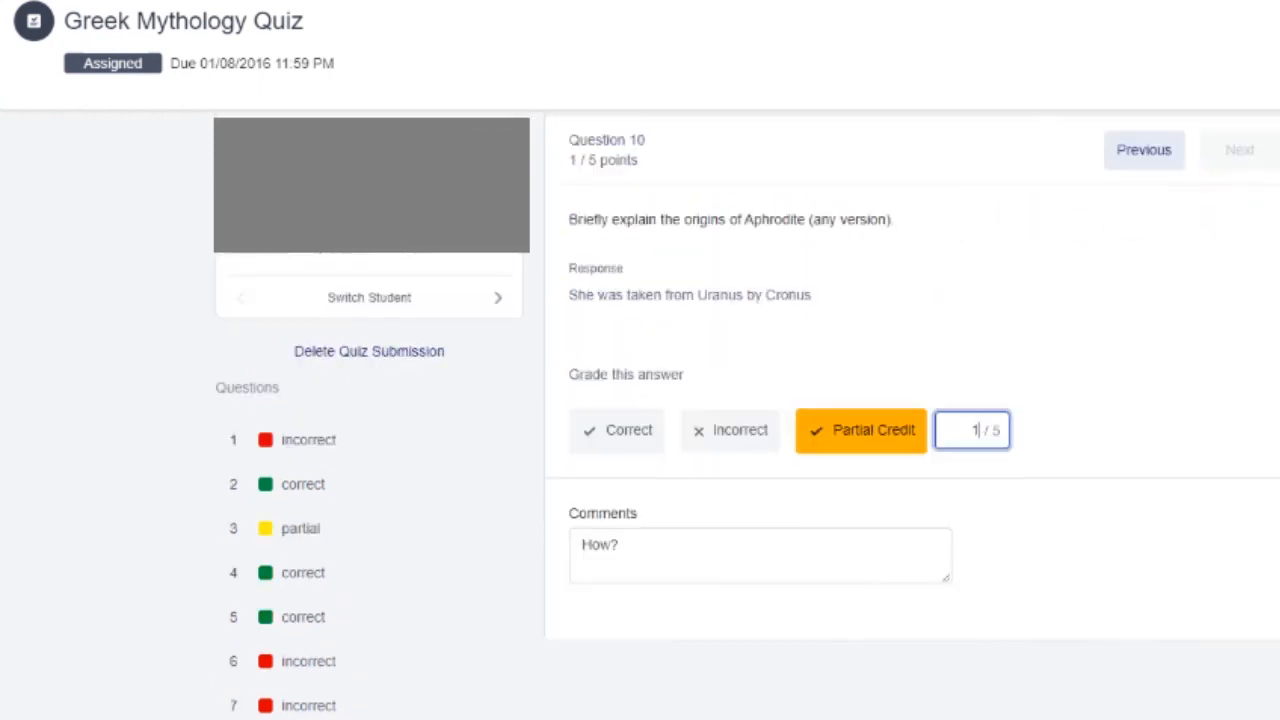
pyautogui.scroll(1, 748, 420)
pyautogui.scroll(-1, 640, 166)
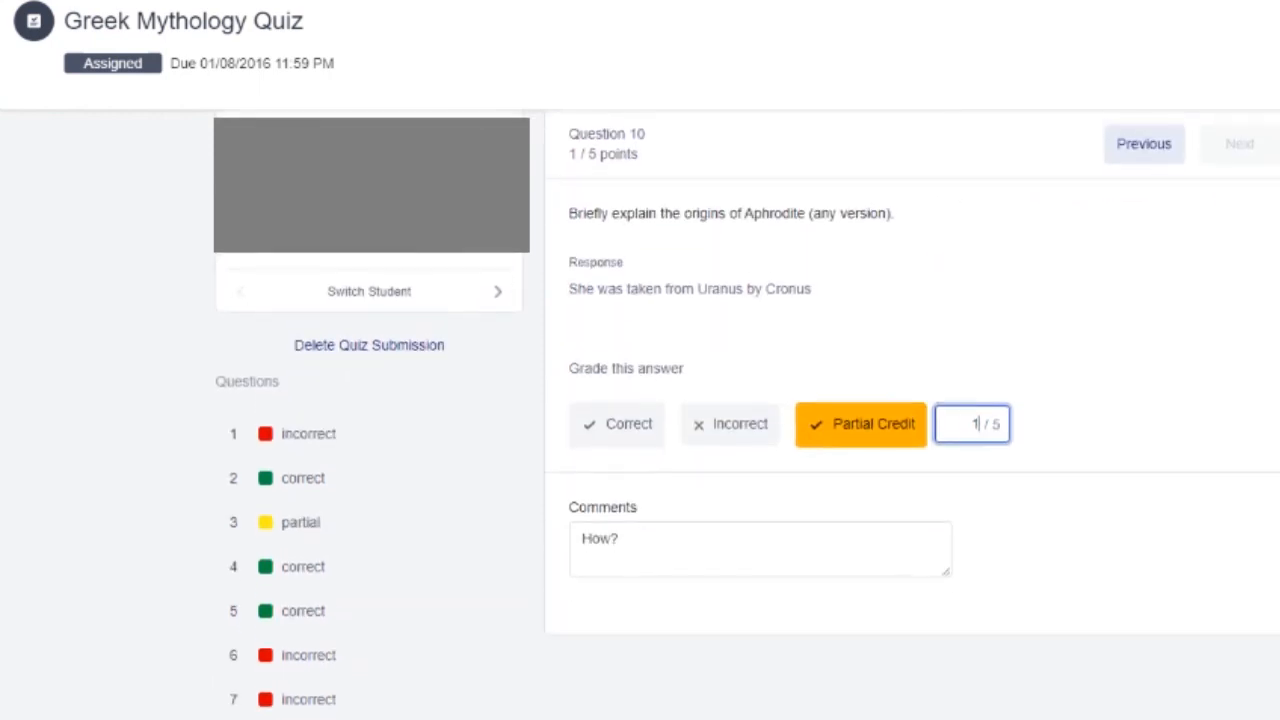
pyautogui.moveTo(567, 238); pyautogui.dragTo(909, 226)
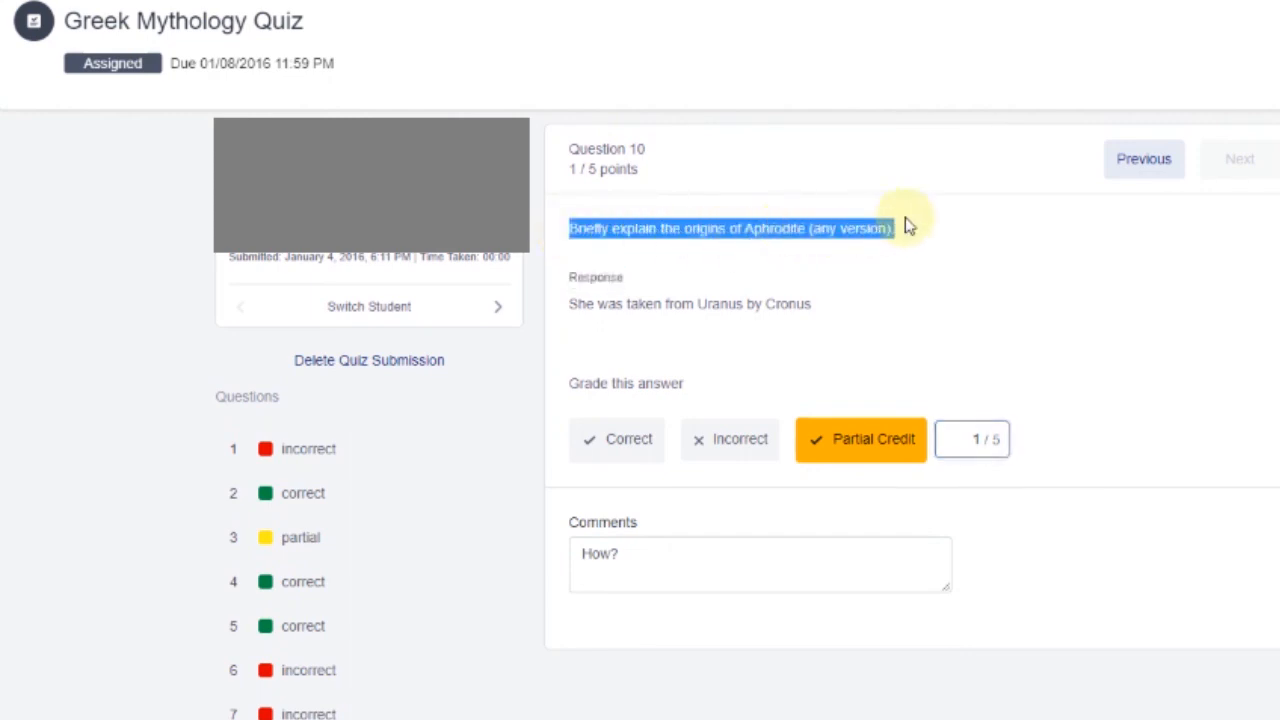
pyautogui.click(1040, 304)
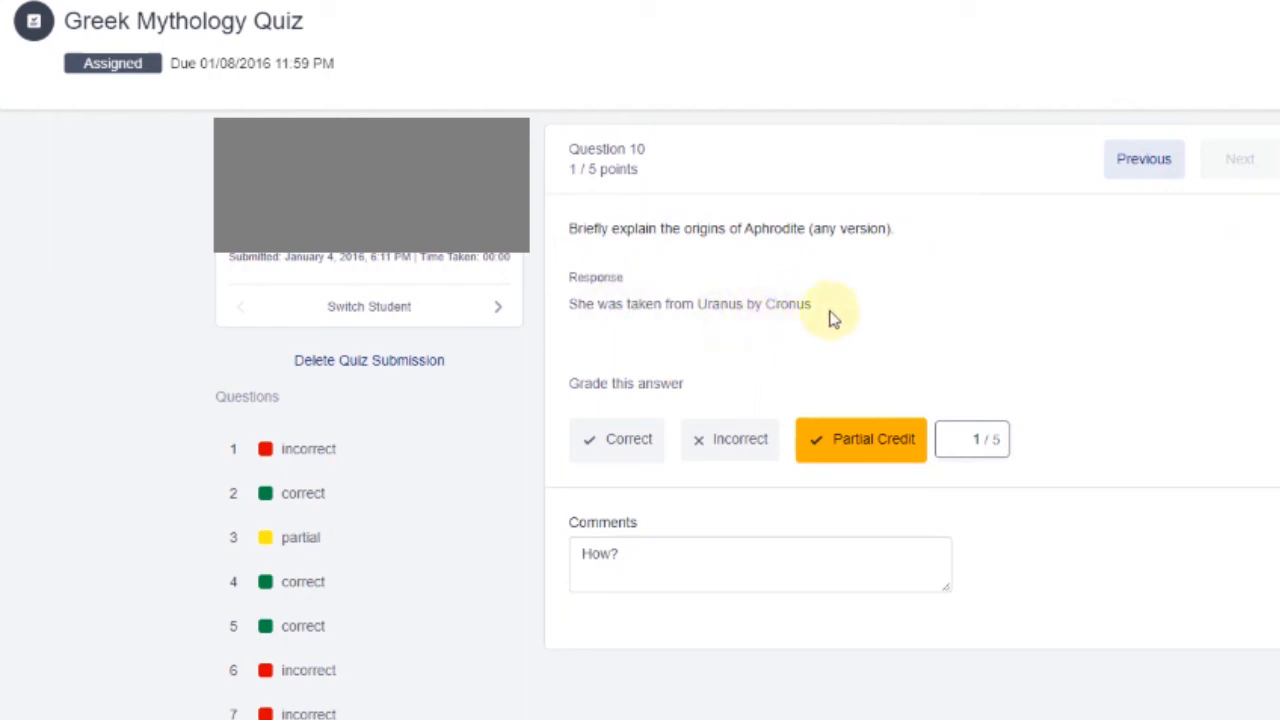
pyautogui.moveTo(815, 303); pyautogui.dragTo(535, 350)
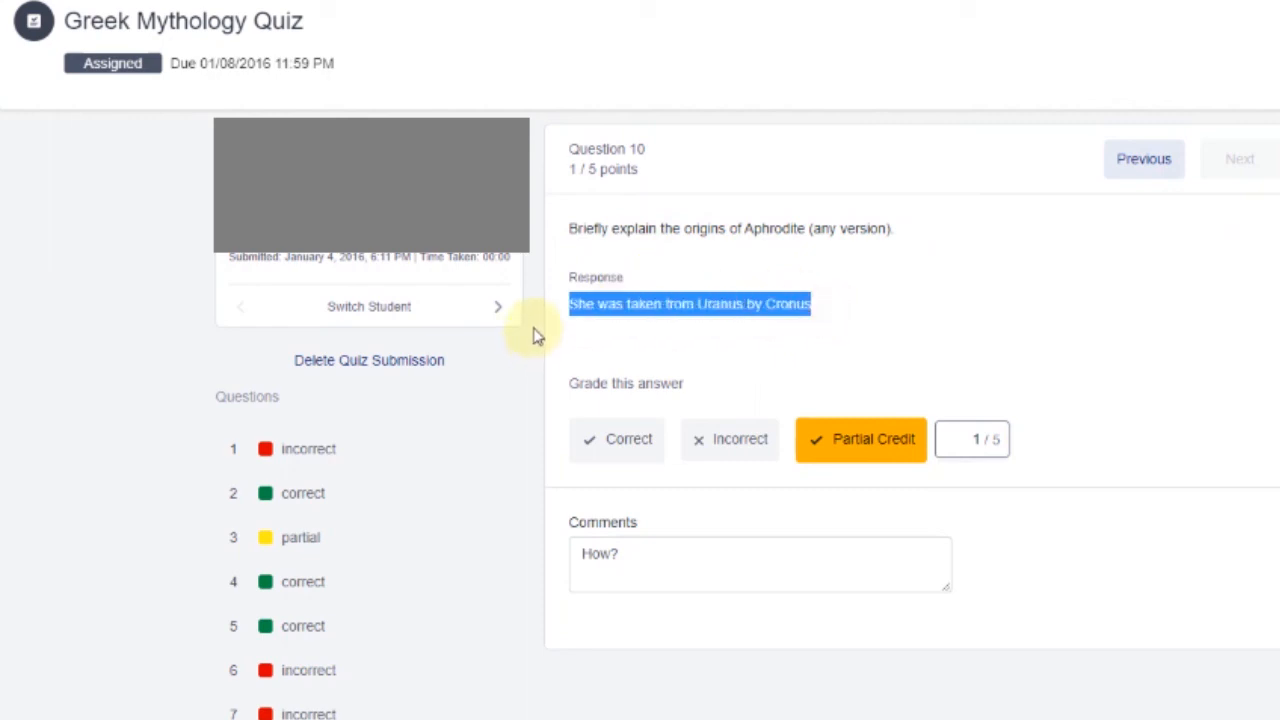
pyautogui.click(857, 300)
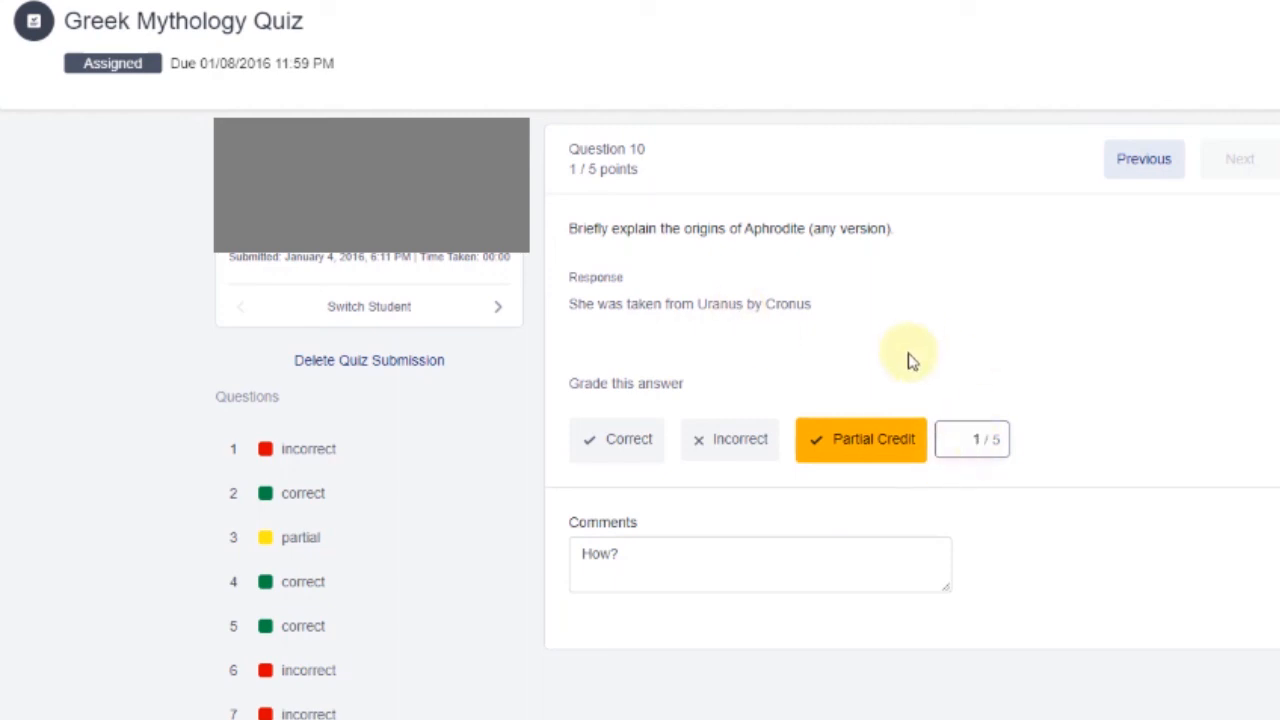
# Try grading question 10 as incorrect, then correct at 5/5, then partial credit at 4 points
pyautogui.click(724, 457)
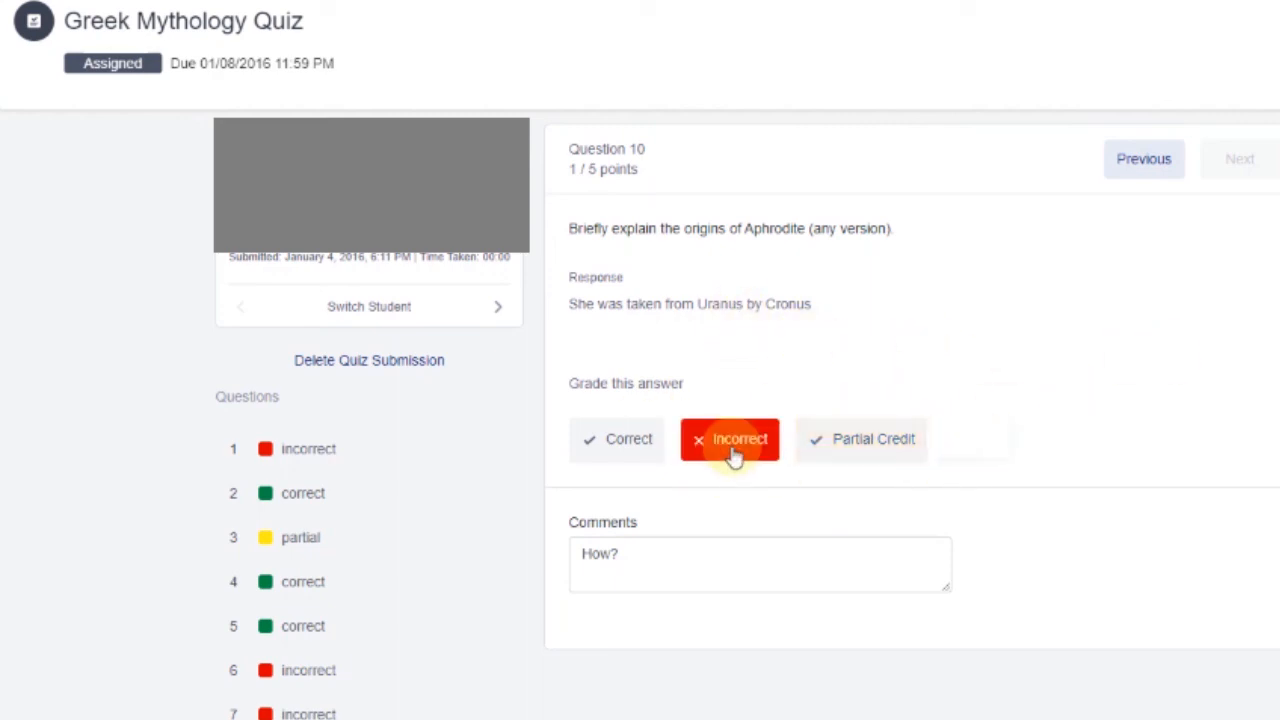
pyautogui.click(636, 444)
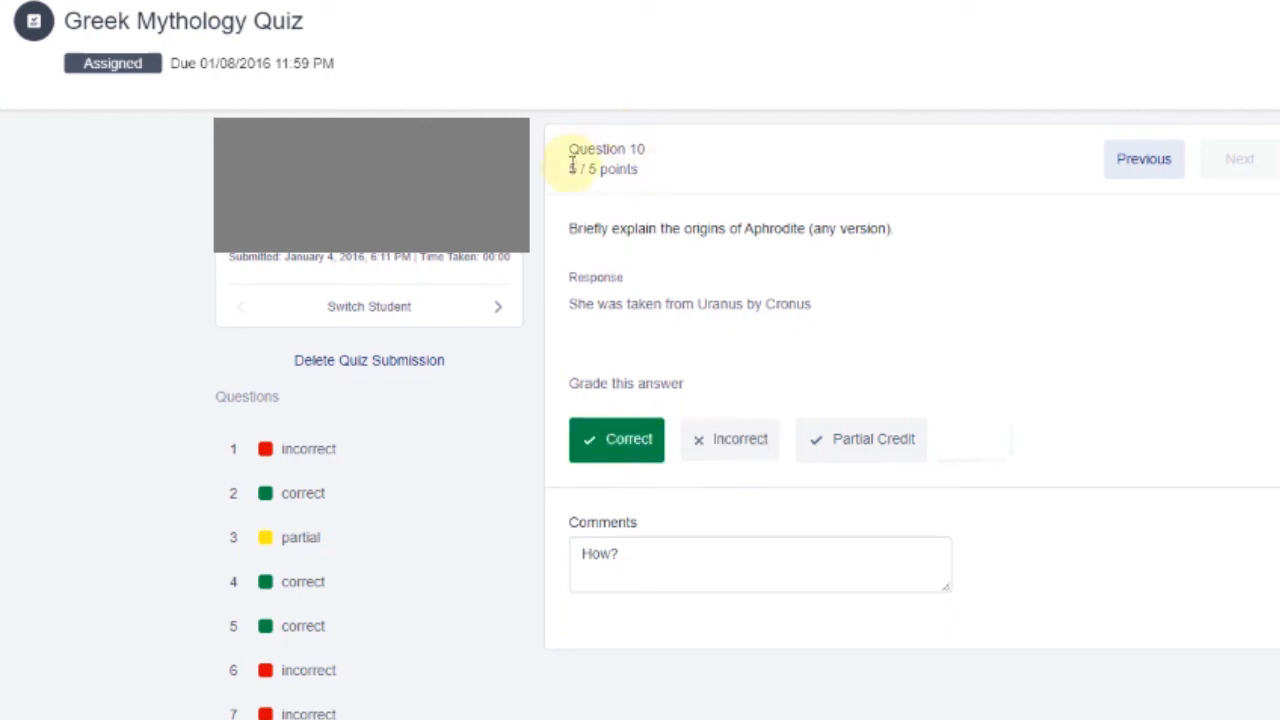
pyautogui.moveTo(567, 169); pyautogui.dragTo(732, 148)
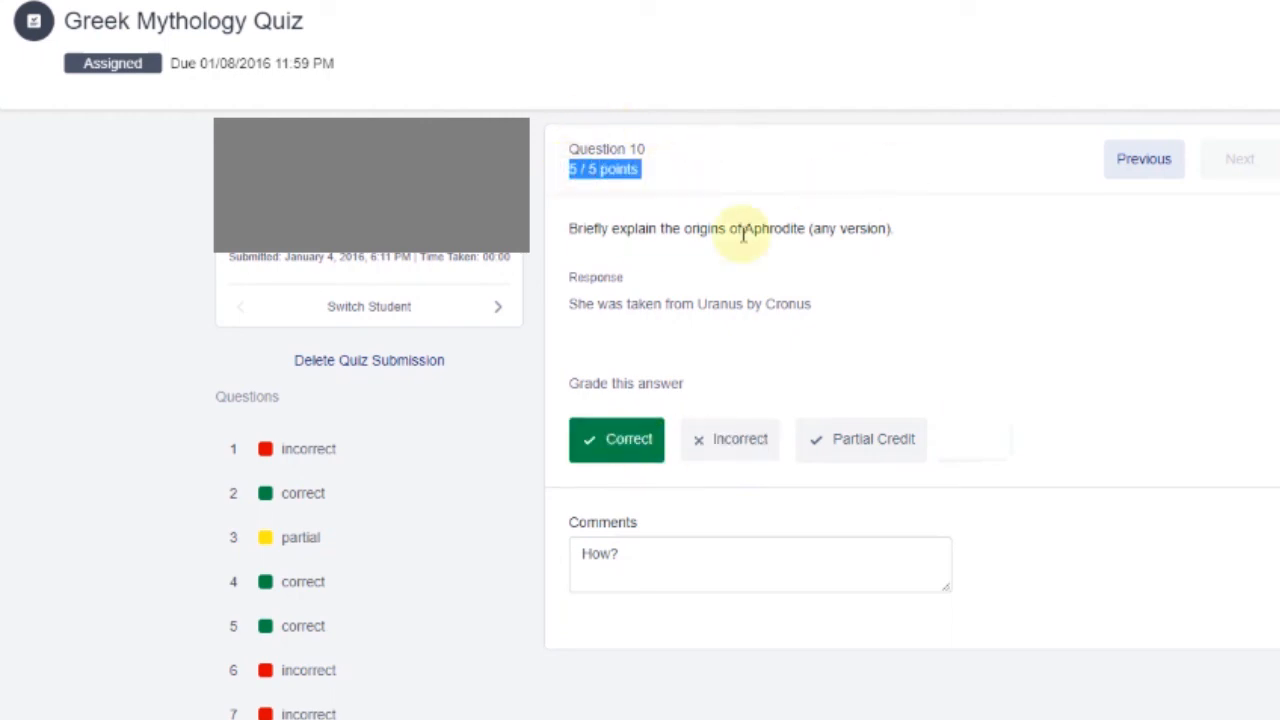
pyautogui.click(688, 200)
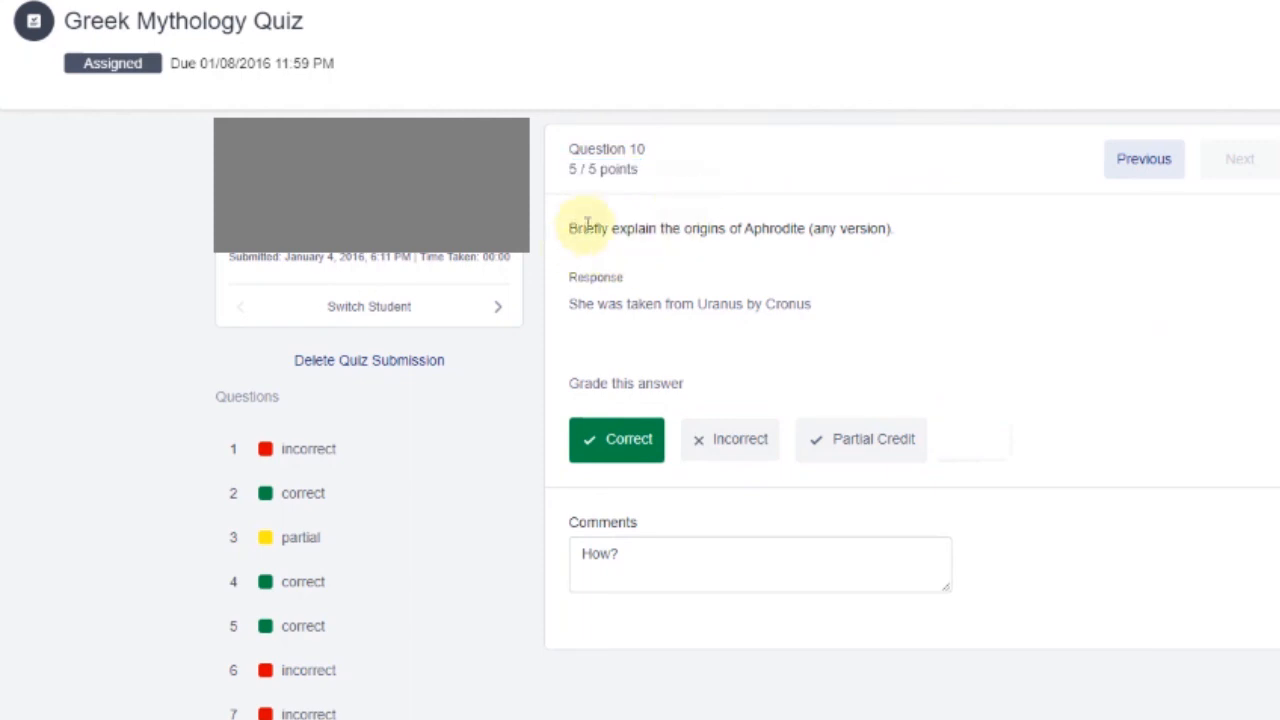
pyautogui.moveTo(569, 302); pyautogui.dragTo(868, 320)
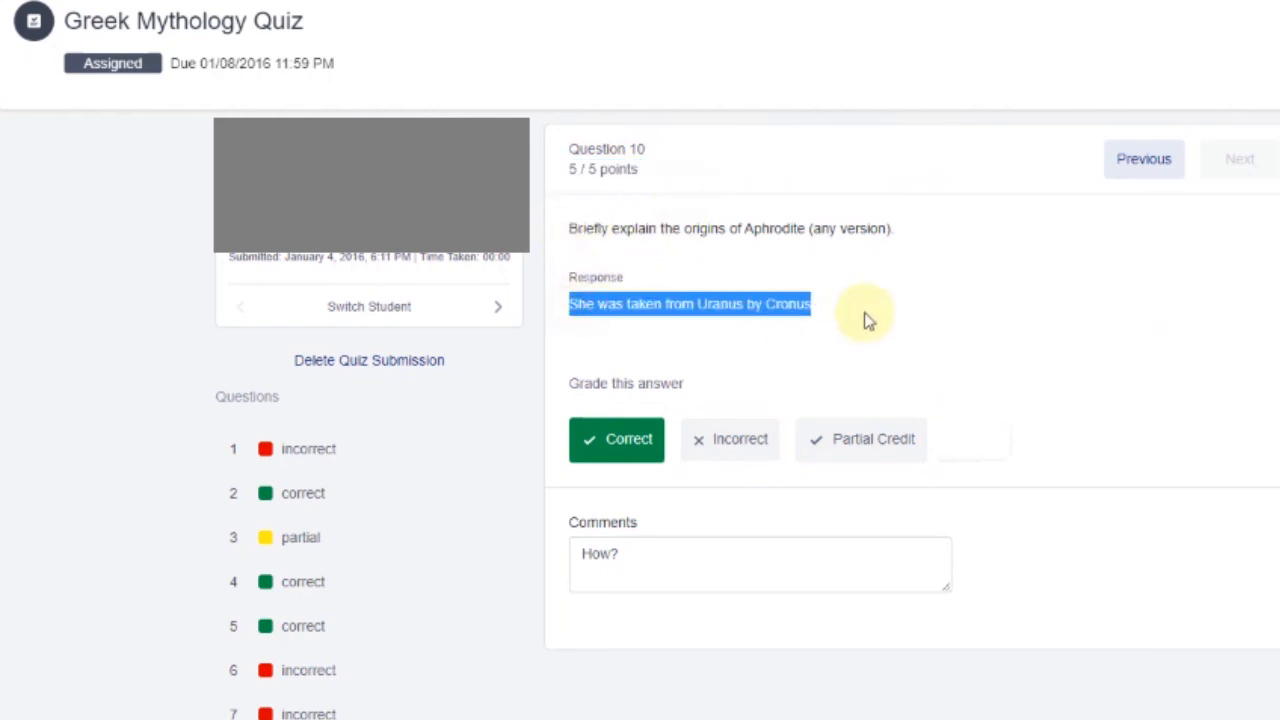
pyautogui.click(868, 320)
pyautogui.click(858, 441)
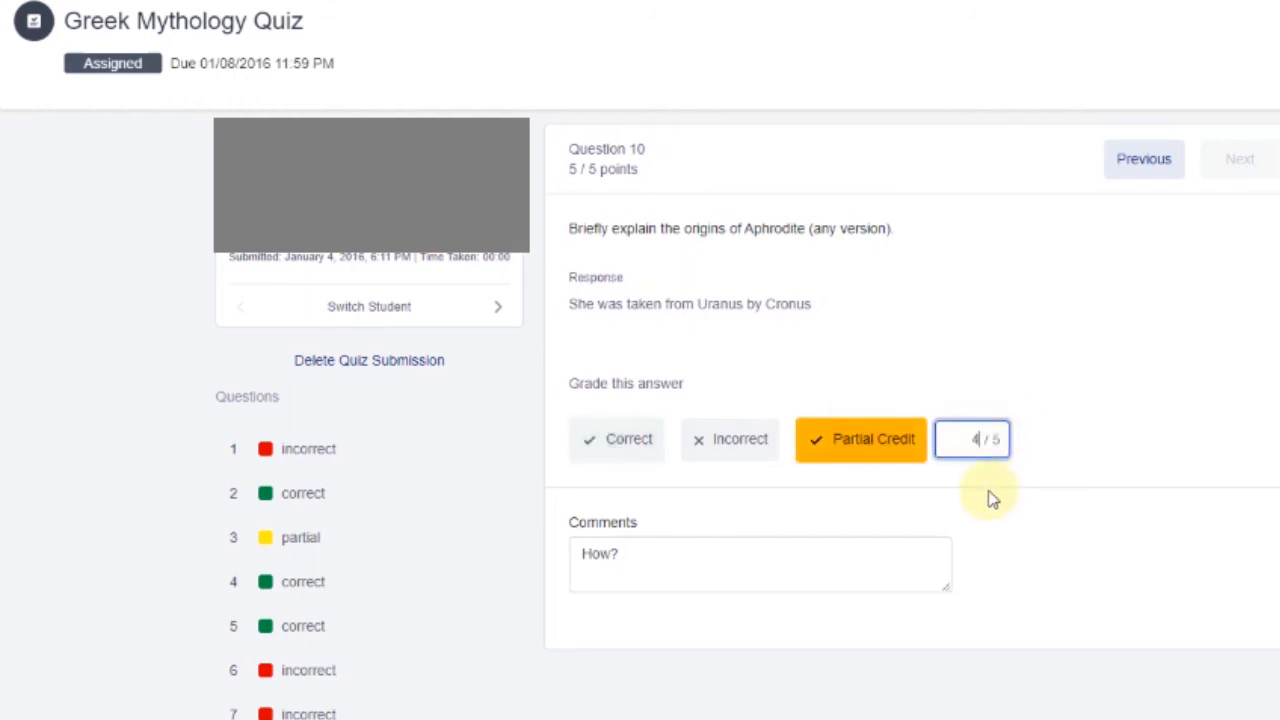
pyautogui.click(1111, 416)
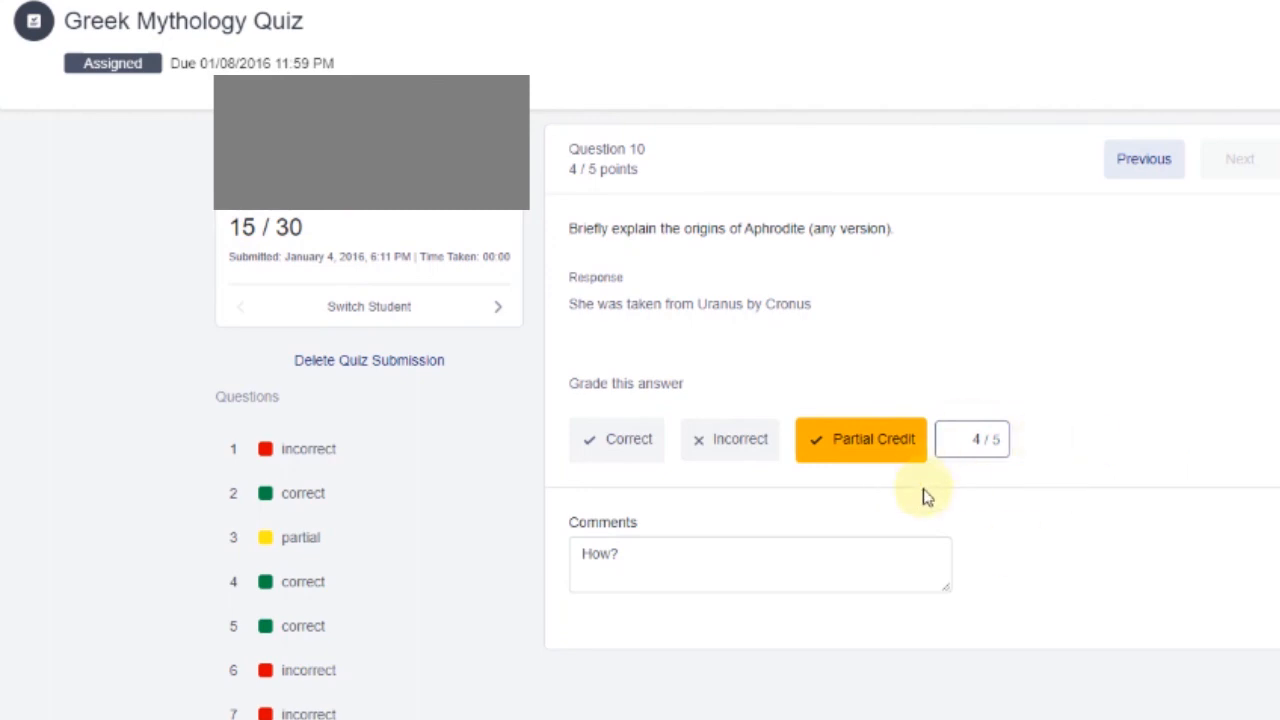
# Toggle incorrect and correct again, then settle question 10 on partial credit of 3 points
pyautogui.click(762, 444)
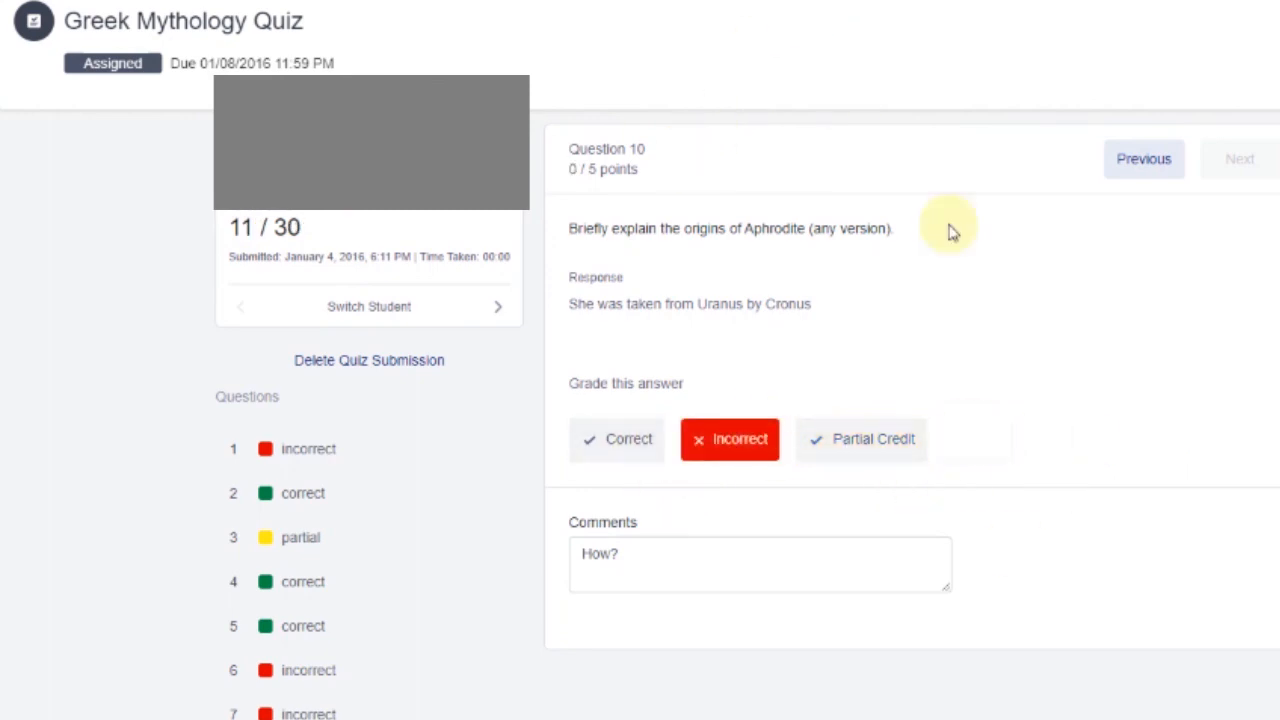
pyautogui.click(628, 443)
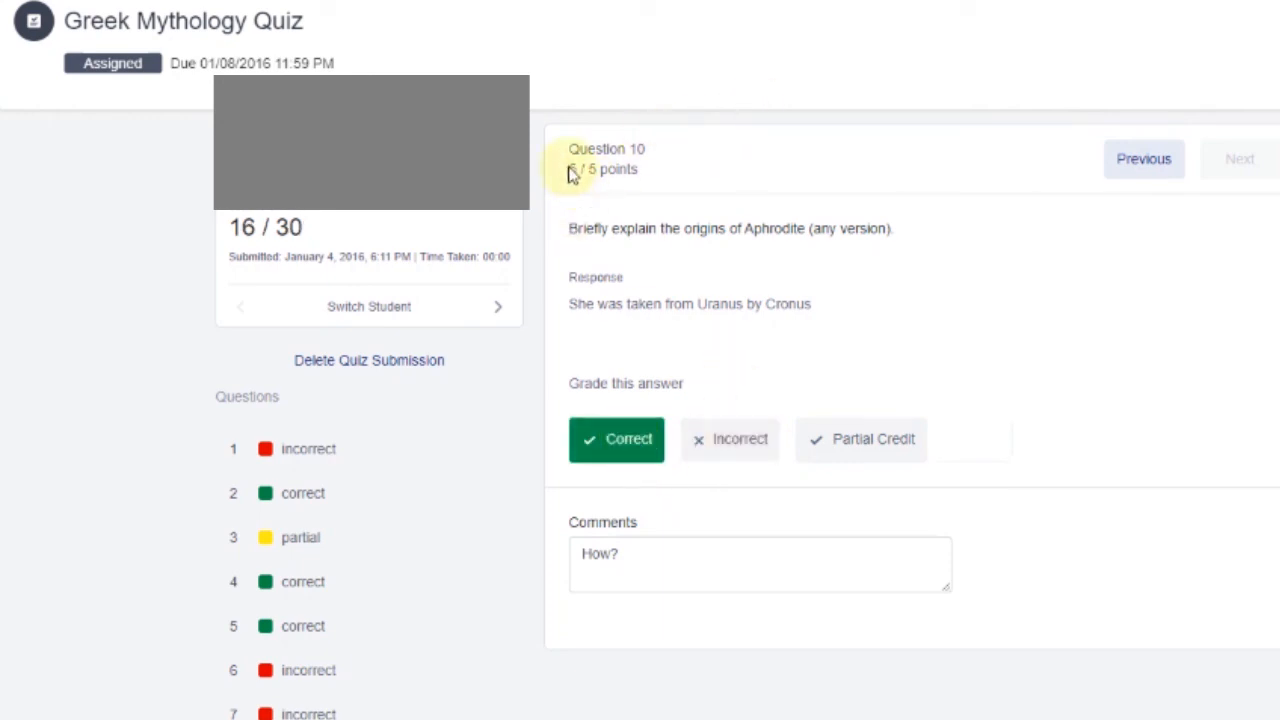
pyautogui.moveTo(571, 174); pyautogui.dragTo(606, 174)
pyautogui.click(700, 152)
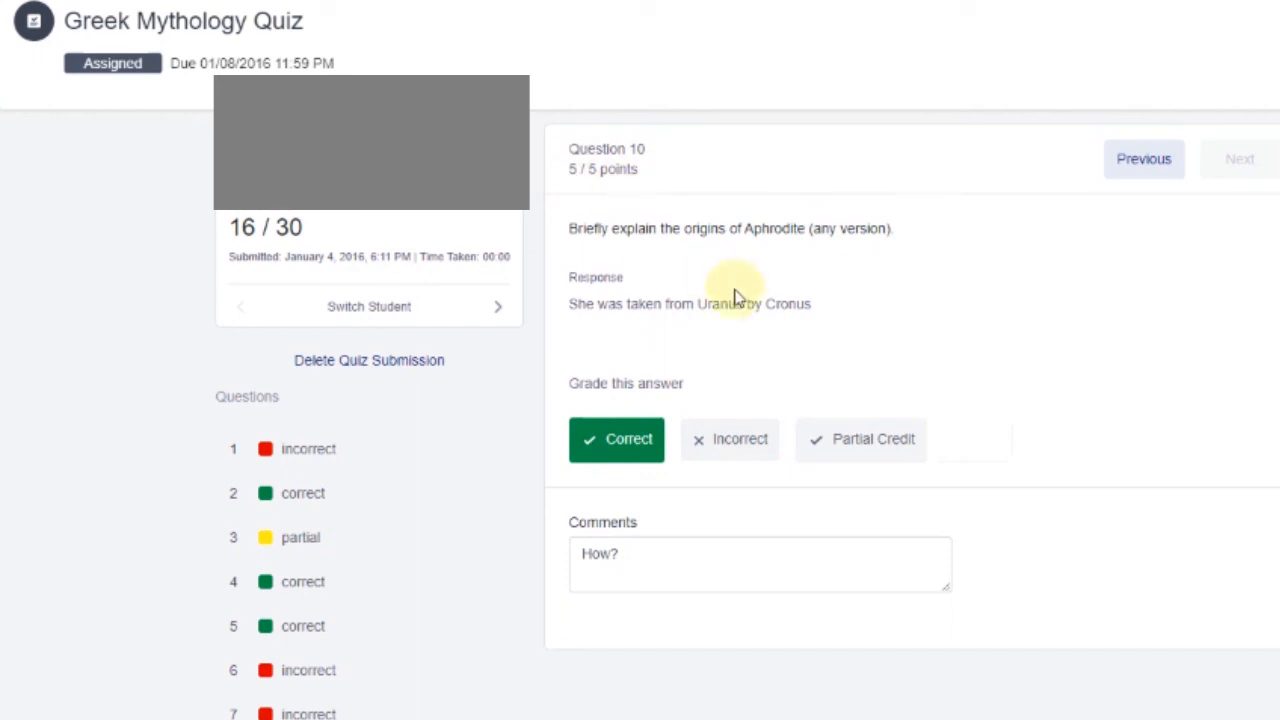
pyautogui.click(870, 440)
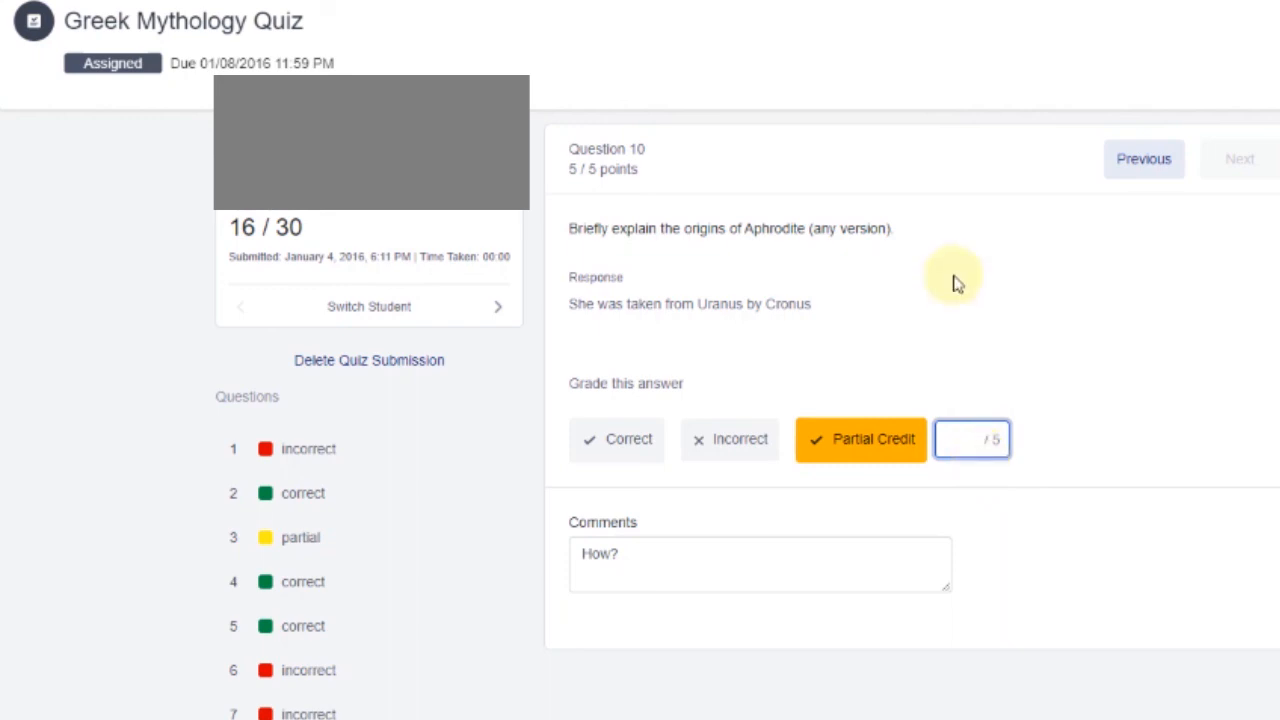
pyautogui.write('3')
pyautogui.click(1070, 413)
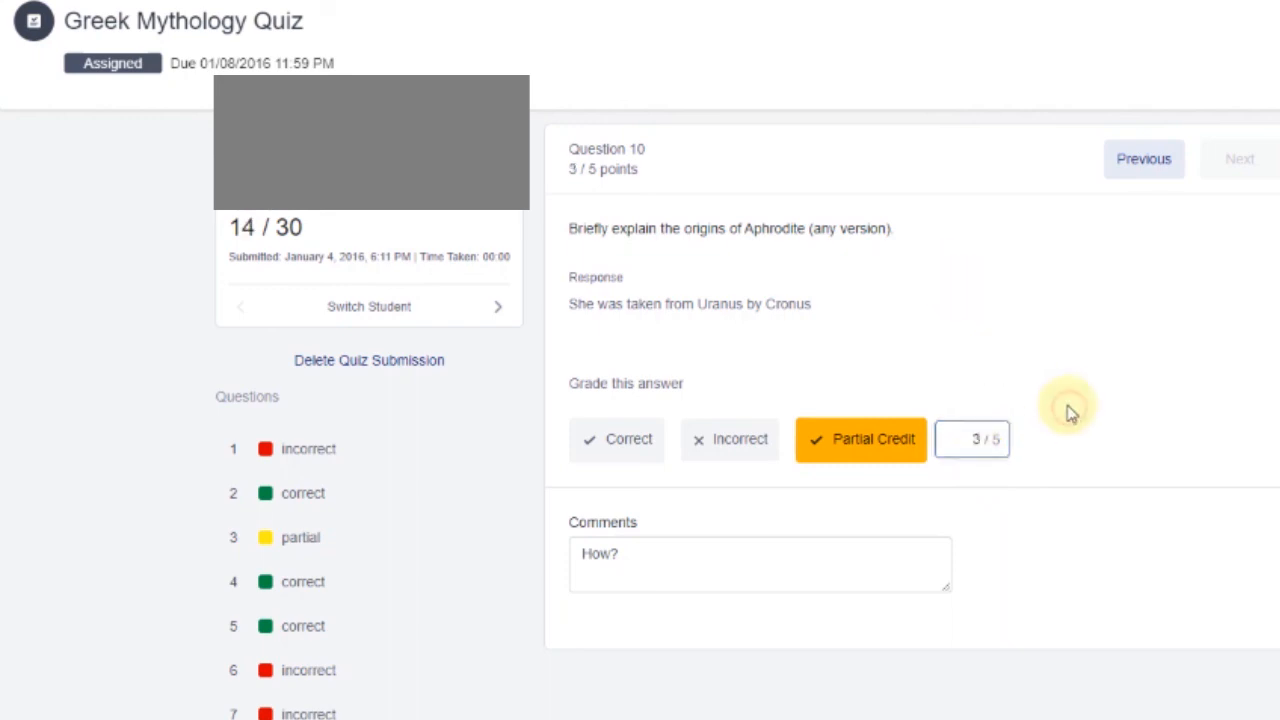
pyautogui.scroll(-3, 1066, 409)
pyautogui.scroll(3, 630, 380)
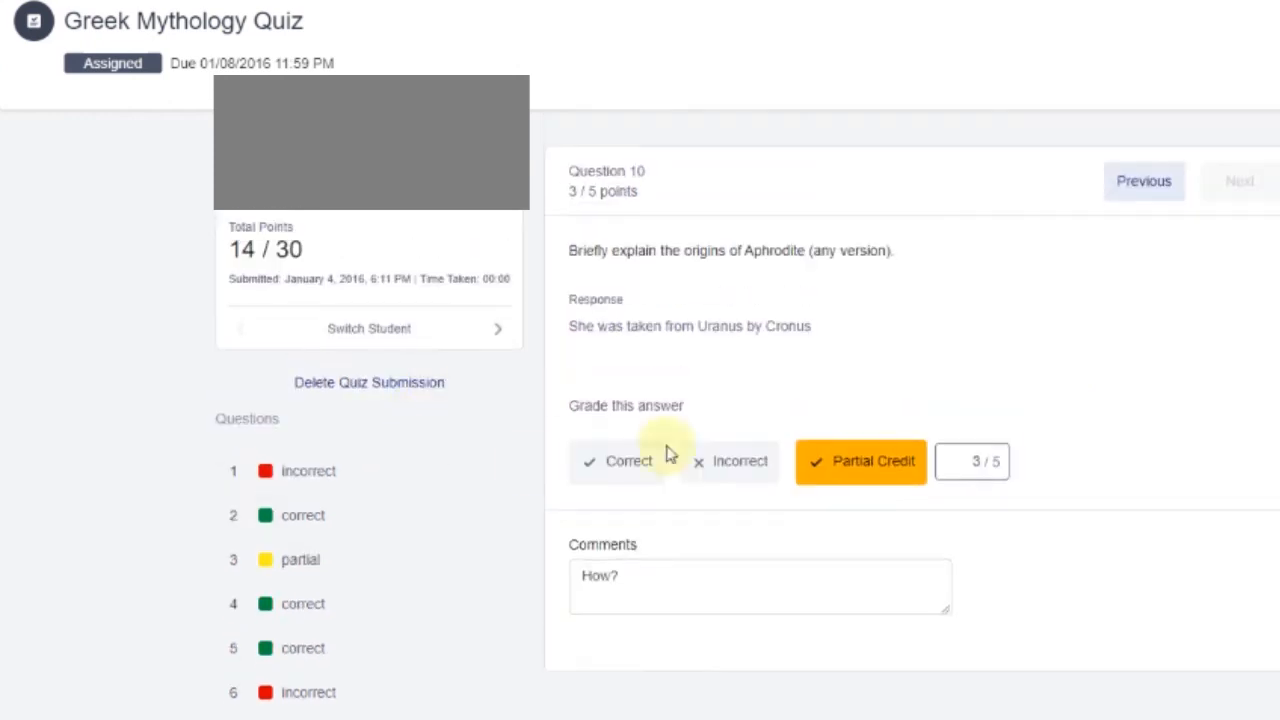
pyautogui.scroll(-3, 1120, 351)
pyautogui.scroll(3, 194, 323)
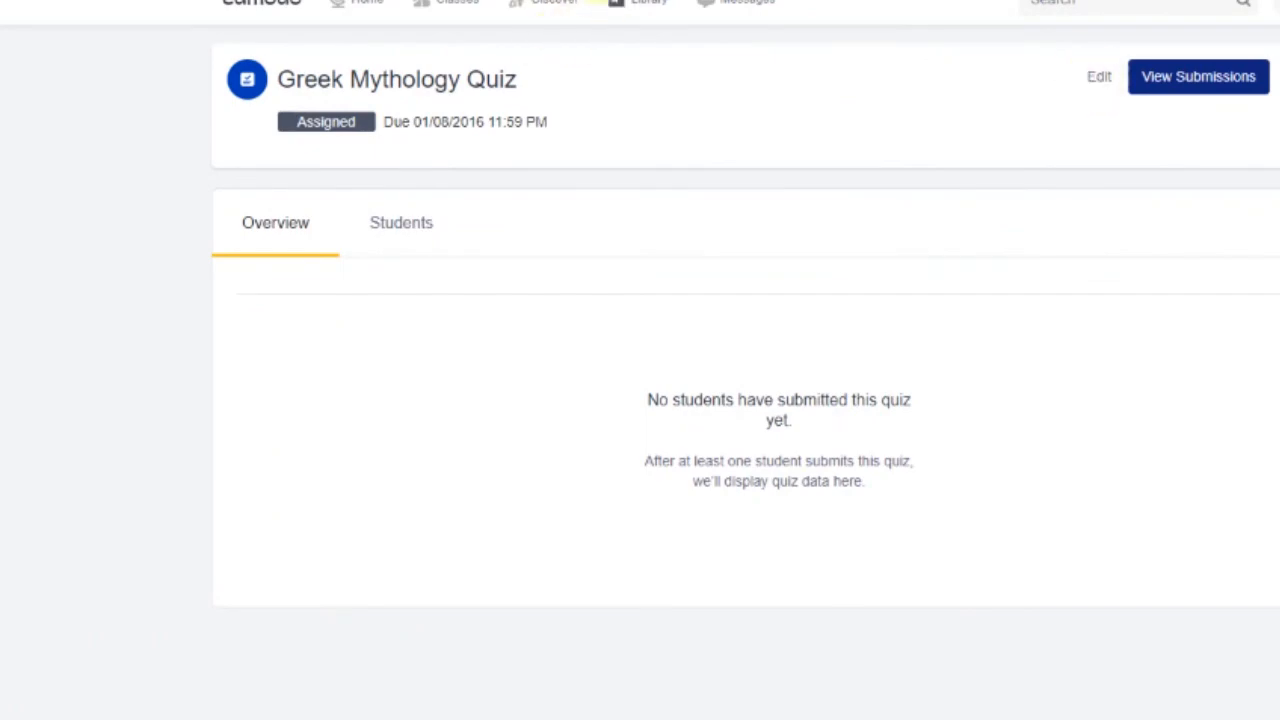
# On My Classes, choose to archive the Speech Communication class
pyautogui.click(421, 7)
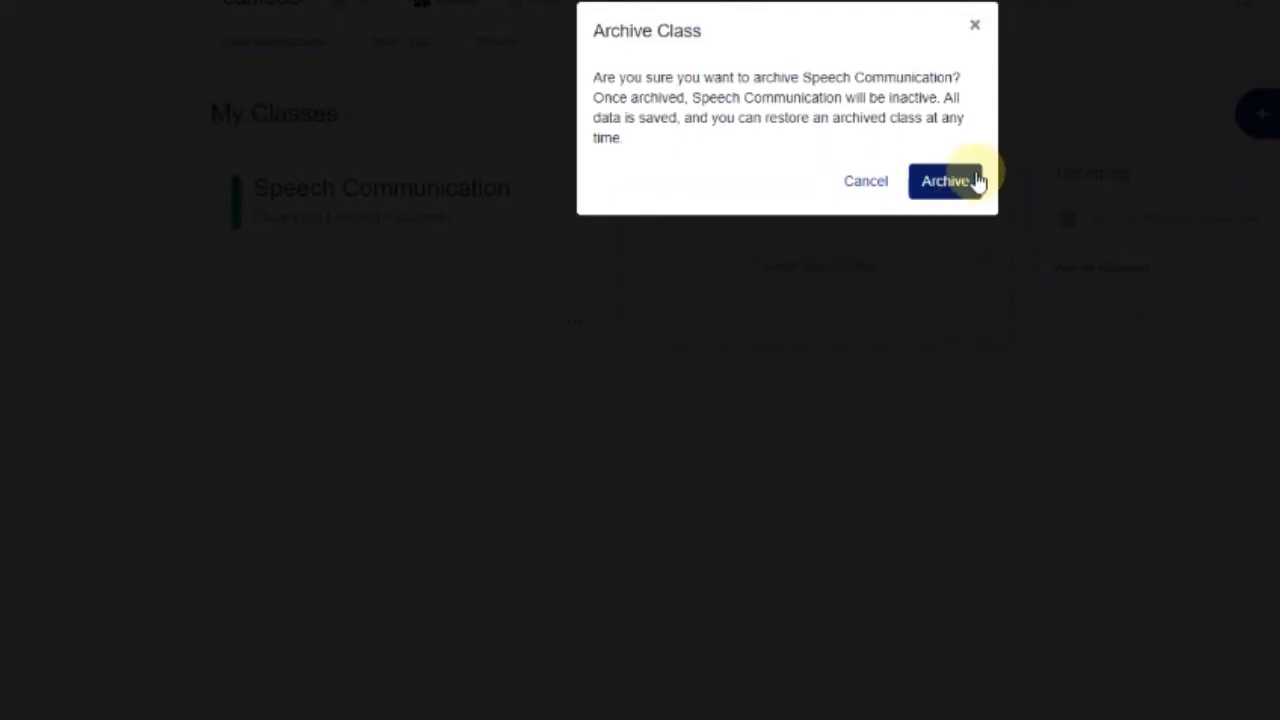
pyautogui.click(974, 180)
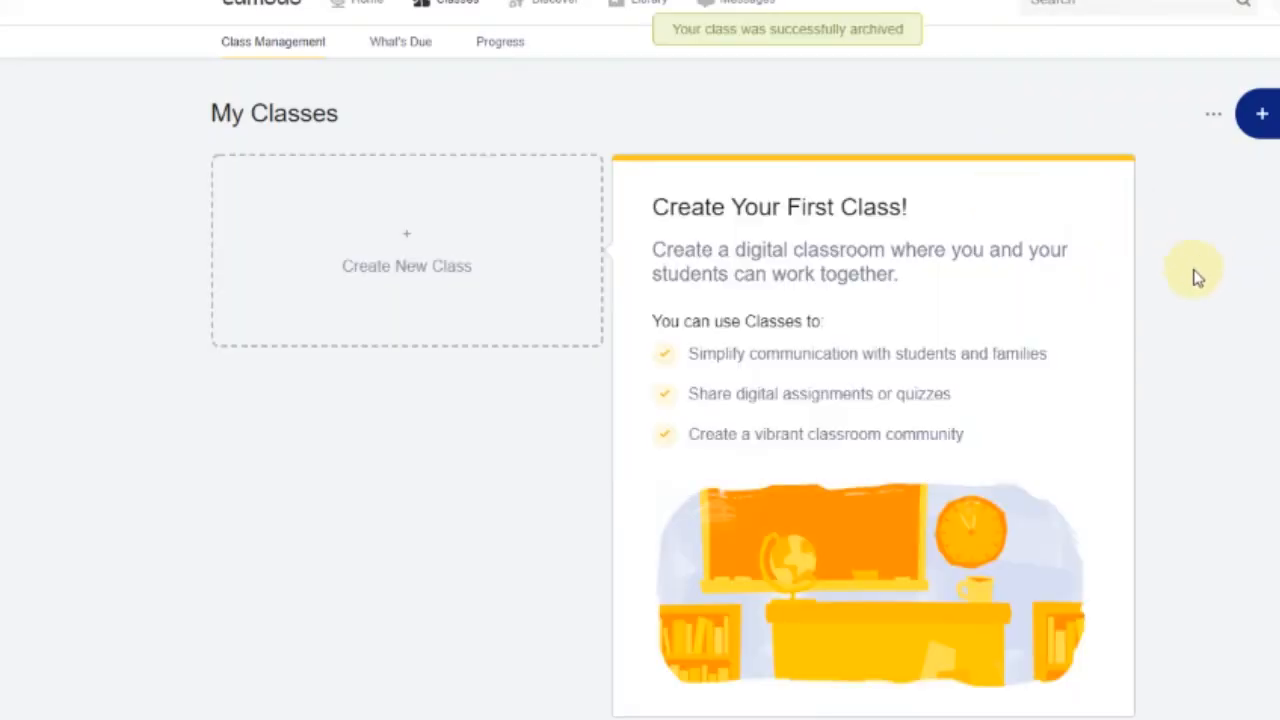